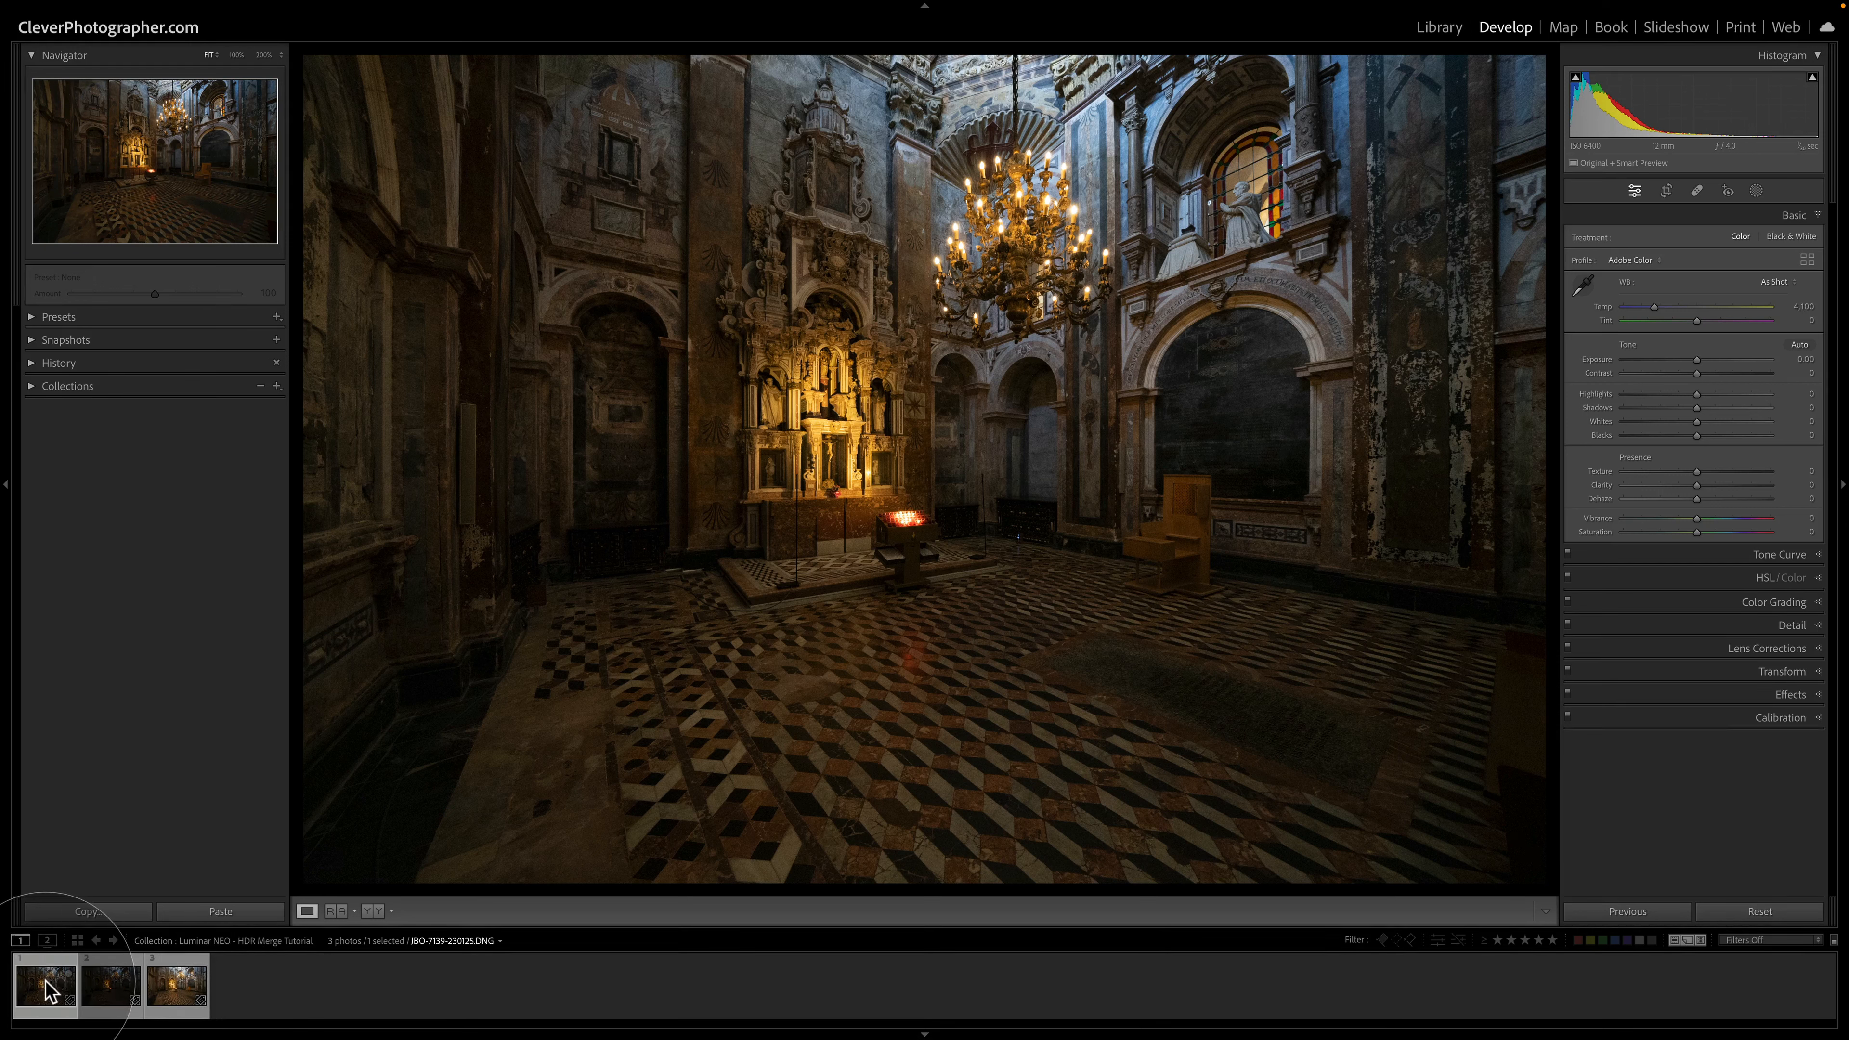
View each of the three bracketed church interior exposures and return to the first photo
left_click(101, 990)
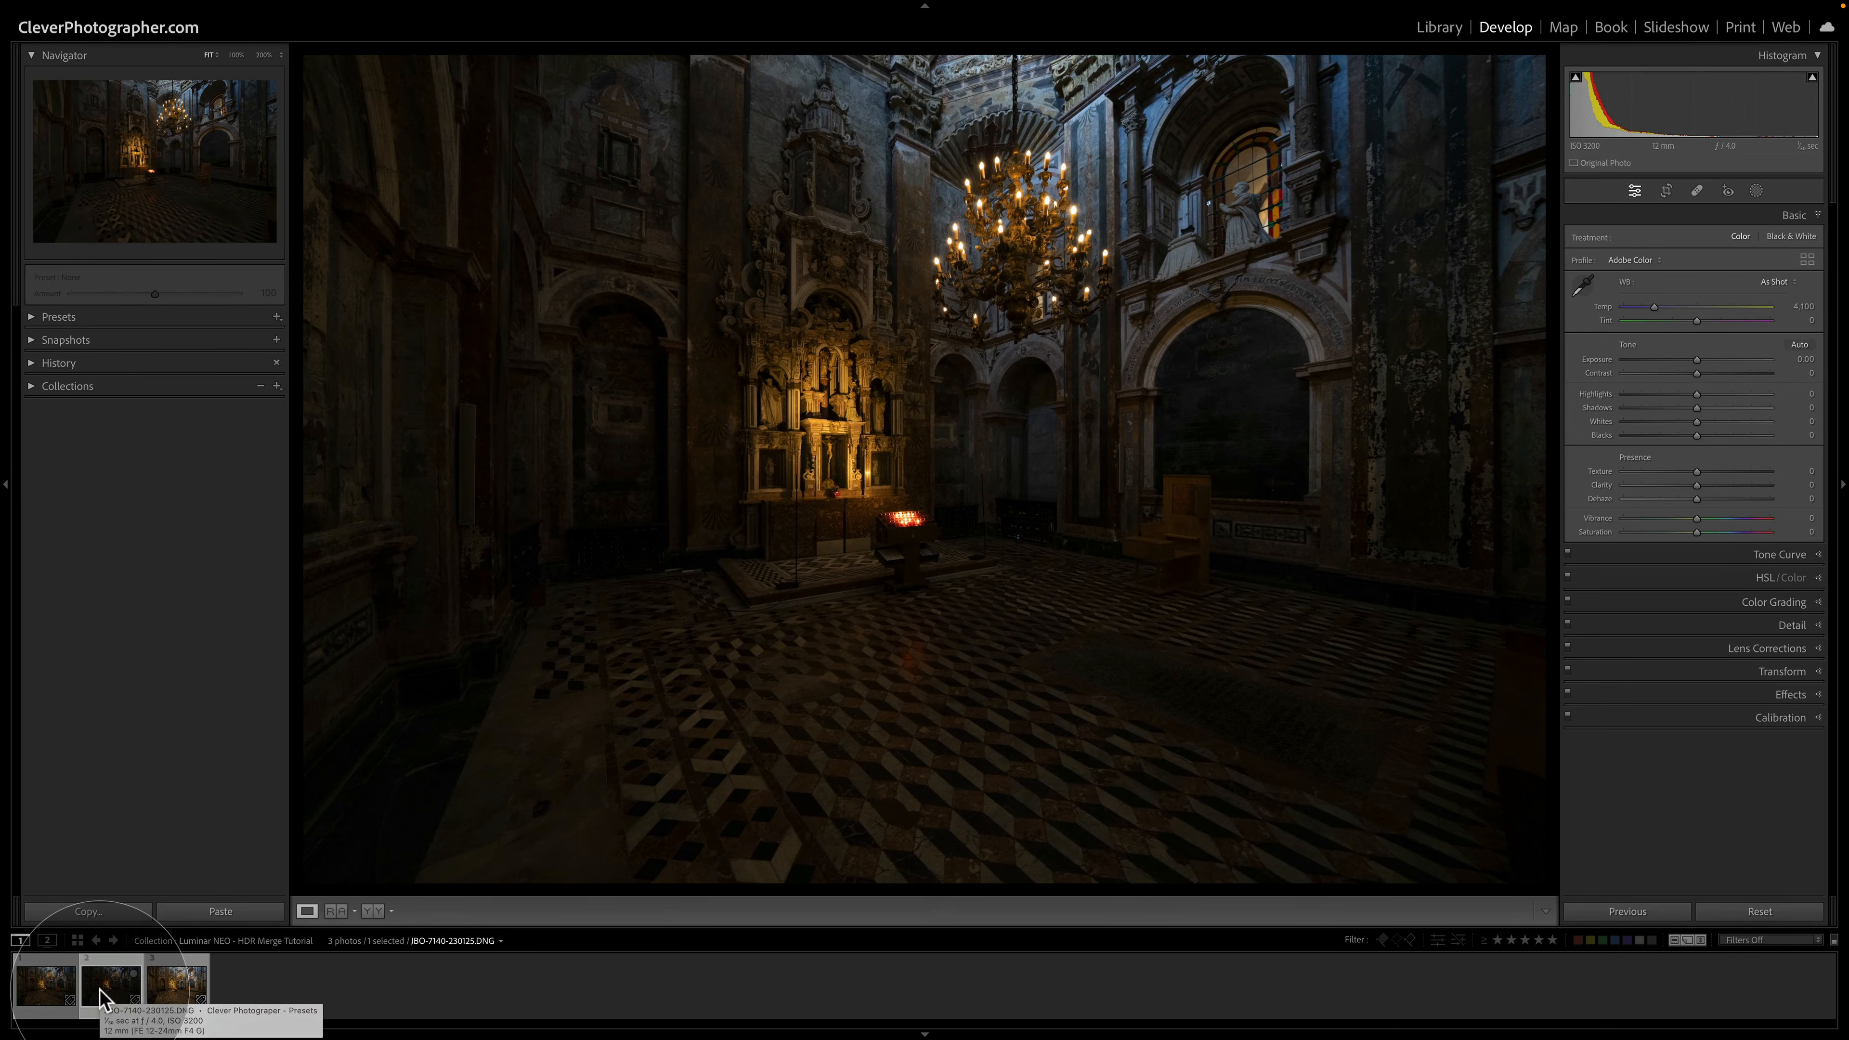
left_click(169, 995)
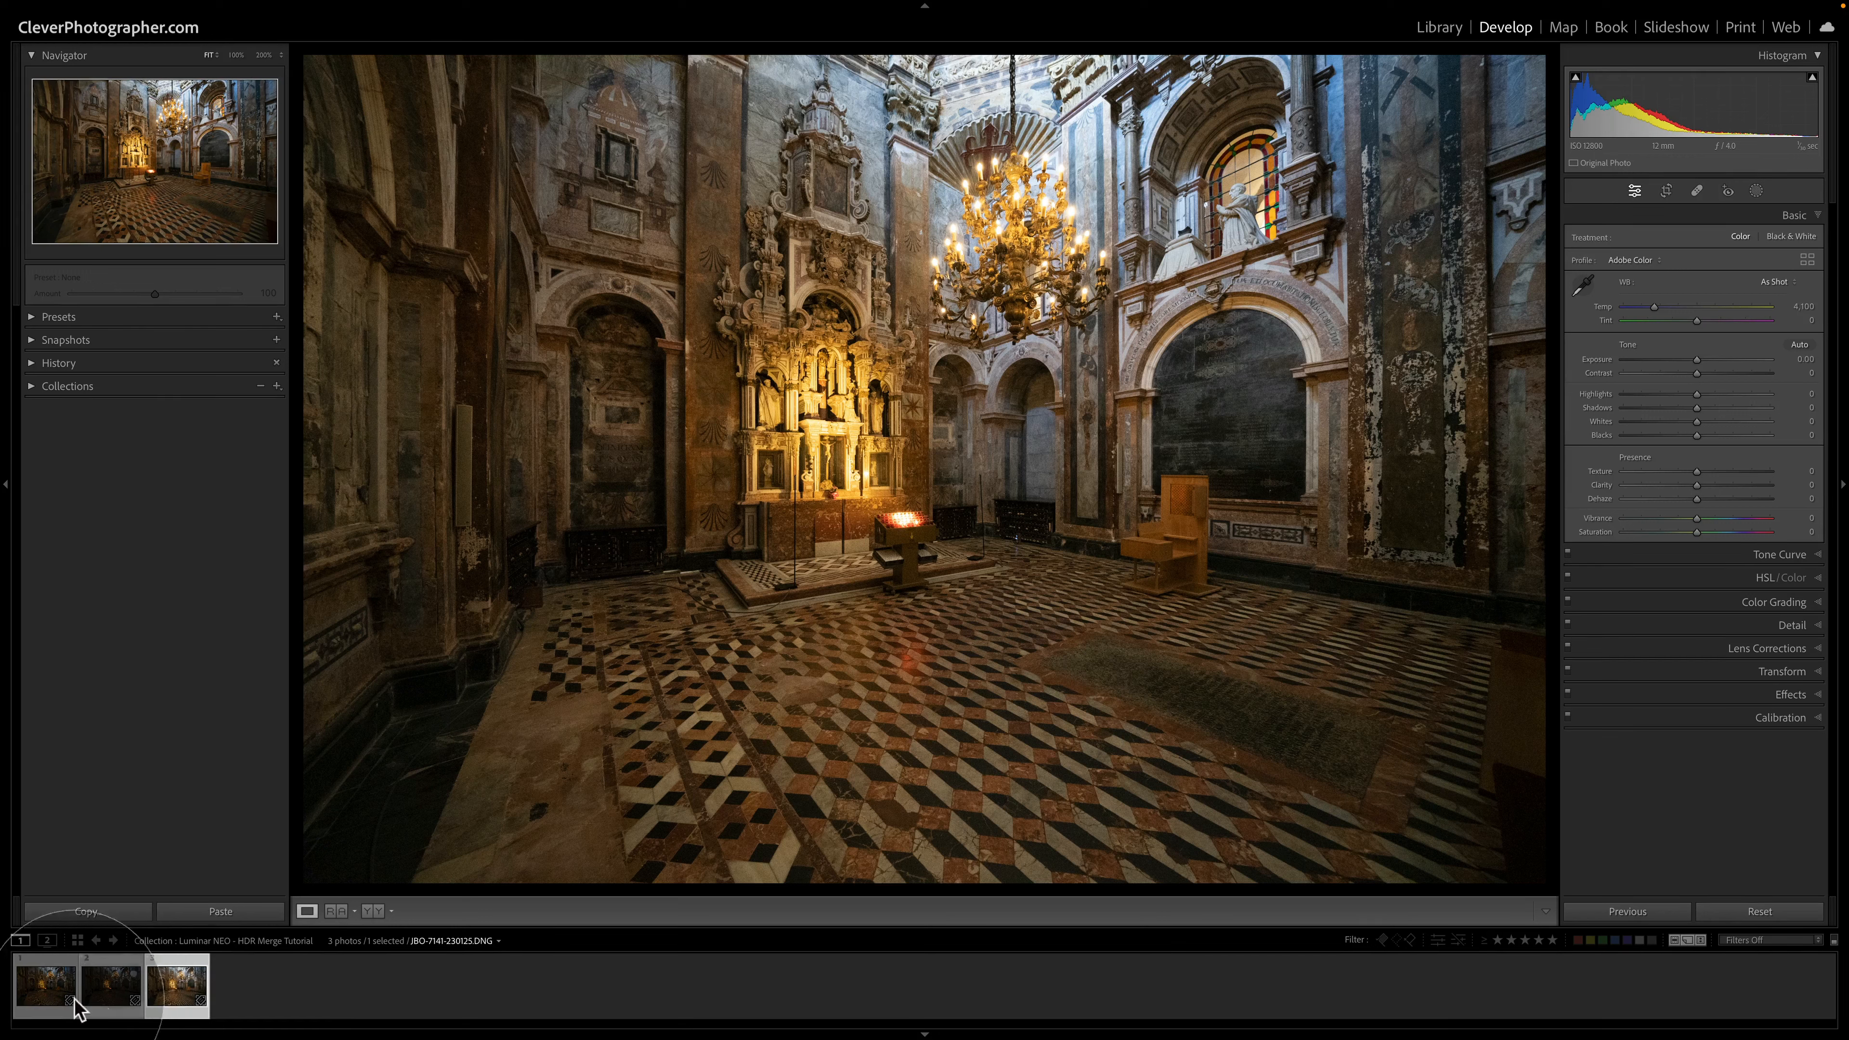
left_click(41, 992)
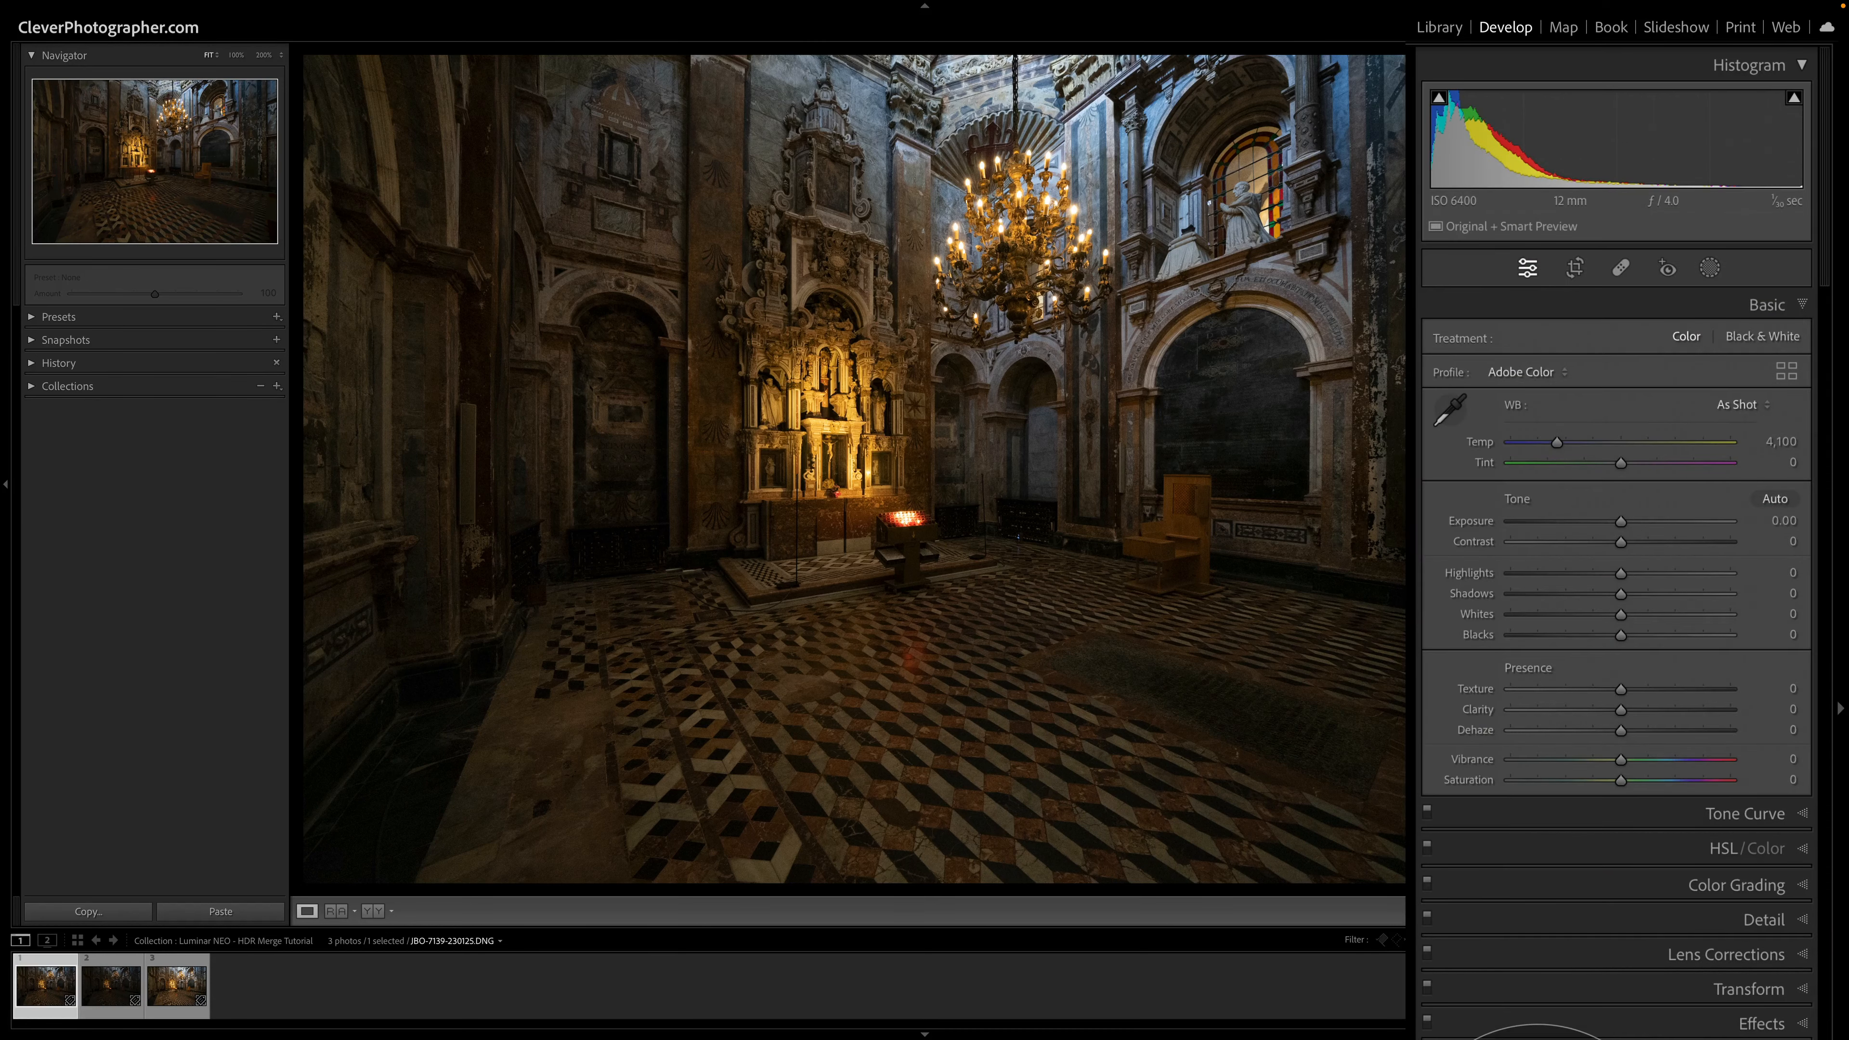
Remove chromatic aberration and enable lens profile corrections for the first photo
left_click(1678, 956)
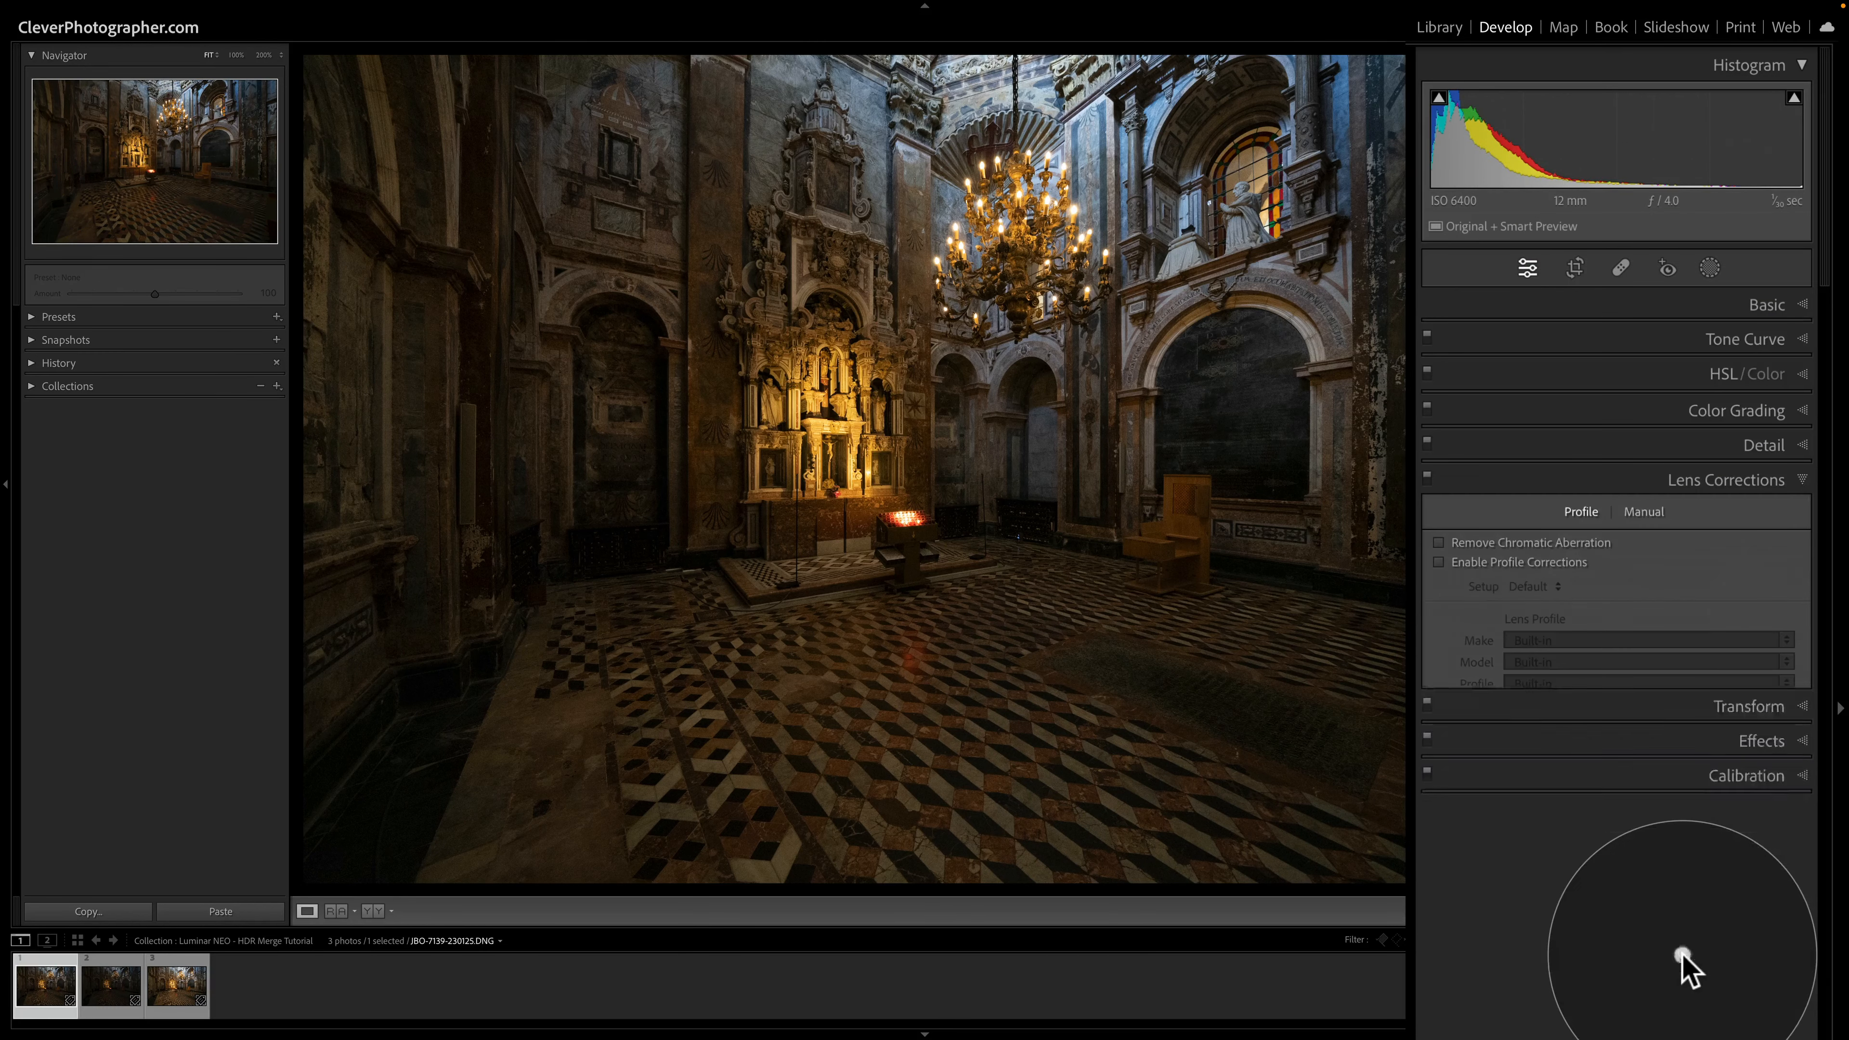
left_click(1488, 545)
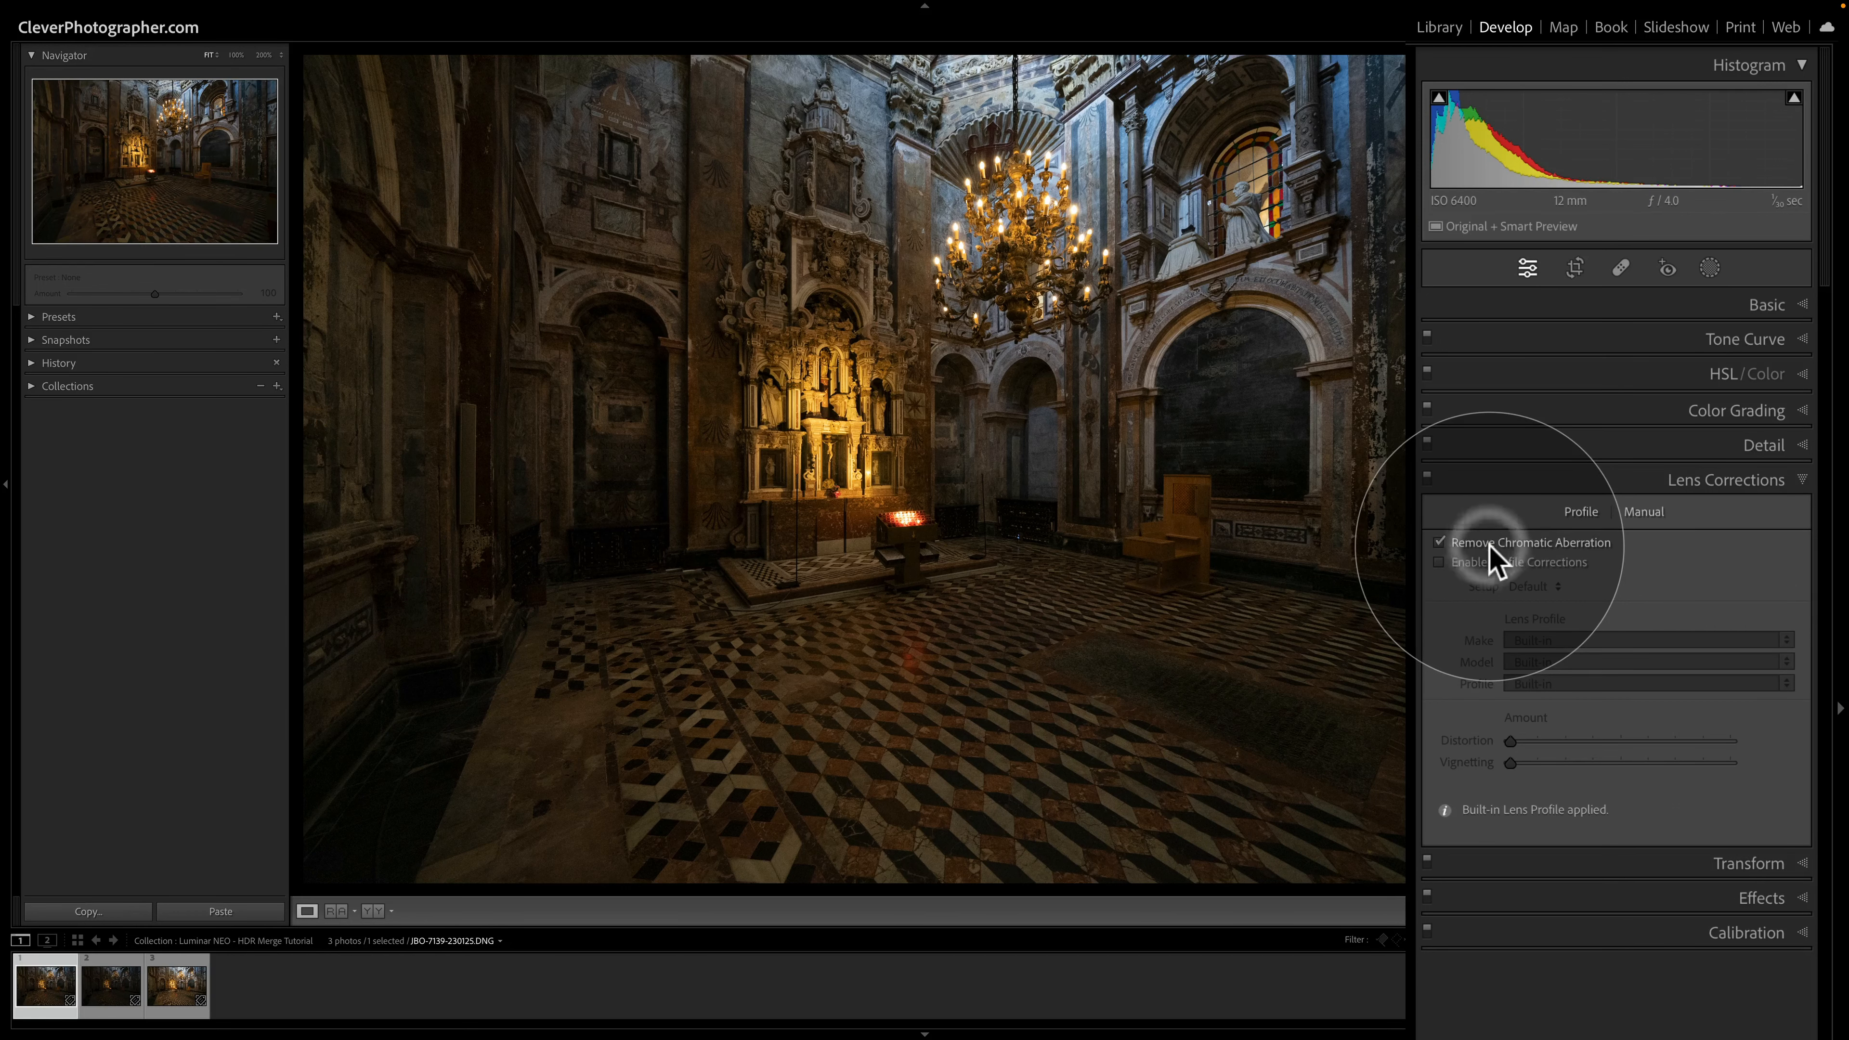
left_click(1490, 566)
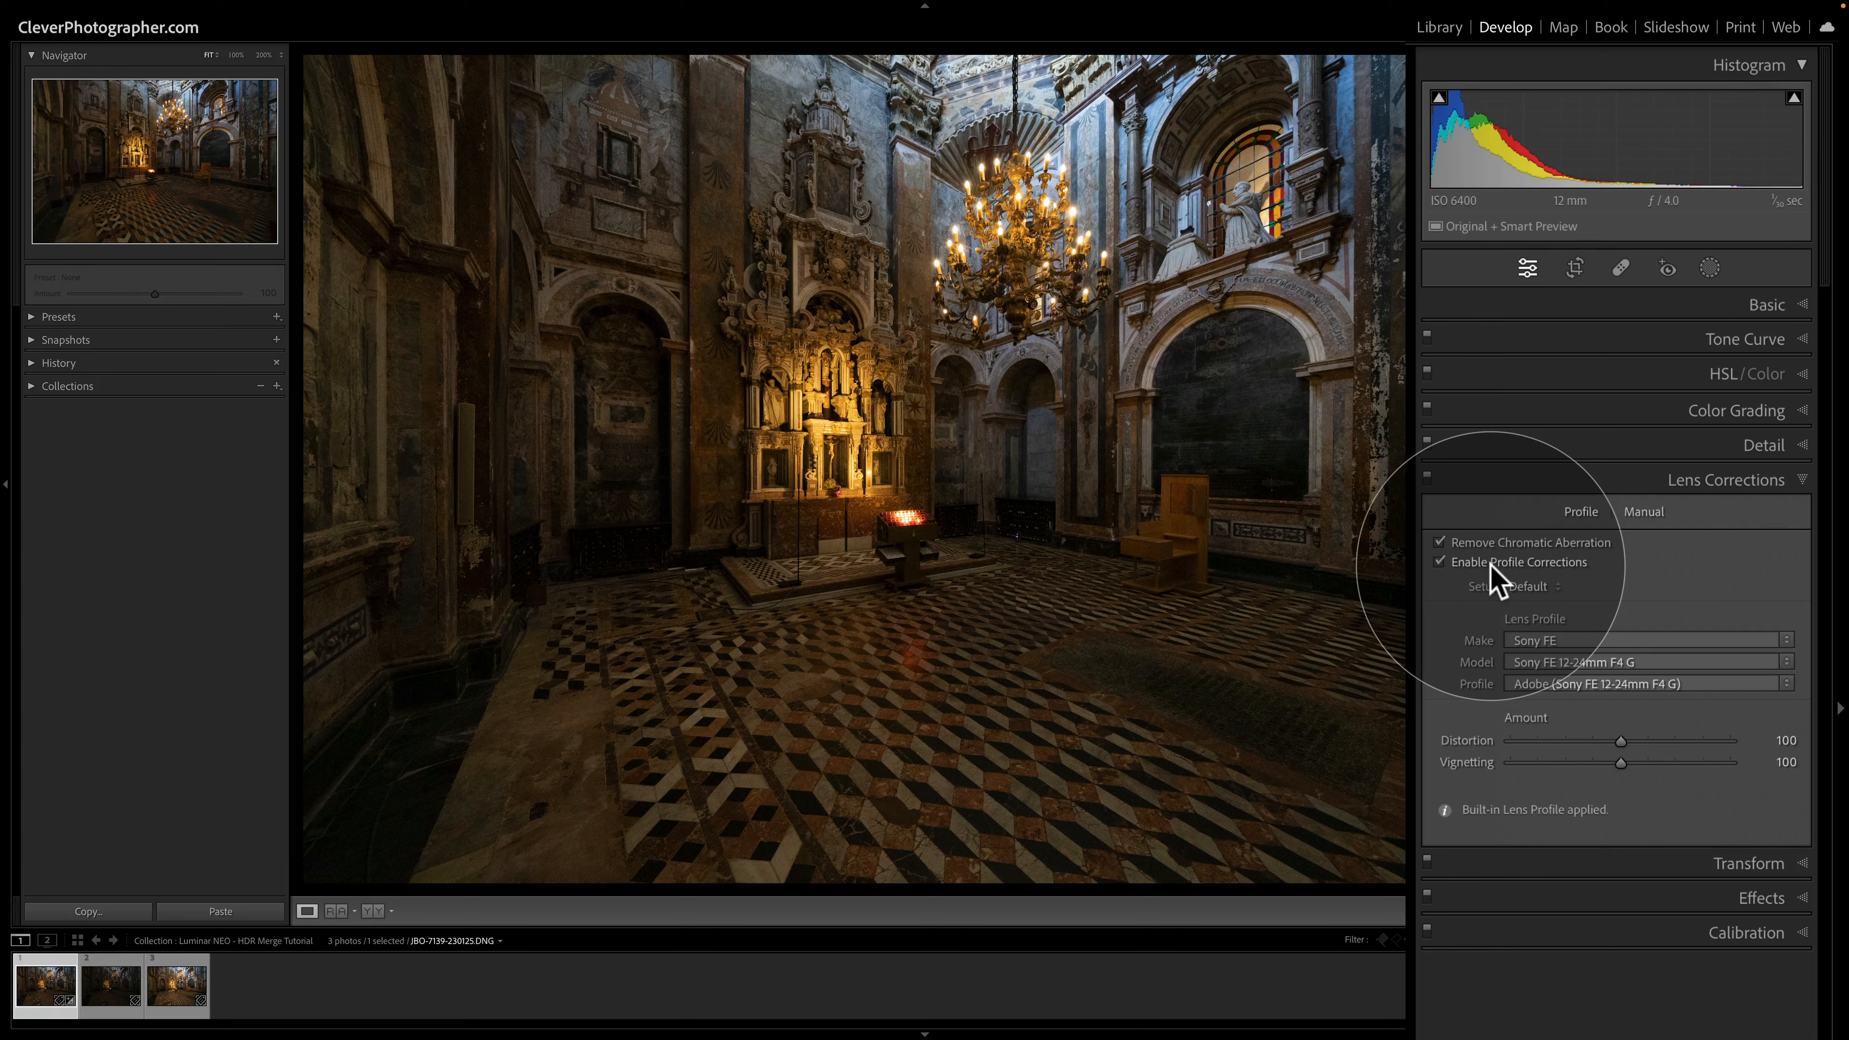
left_click(1724, 481)
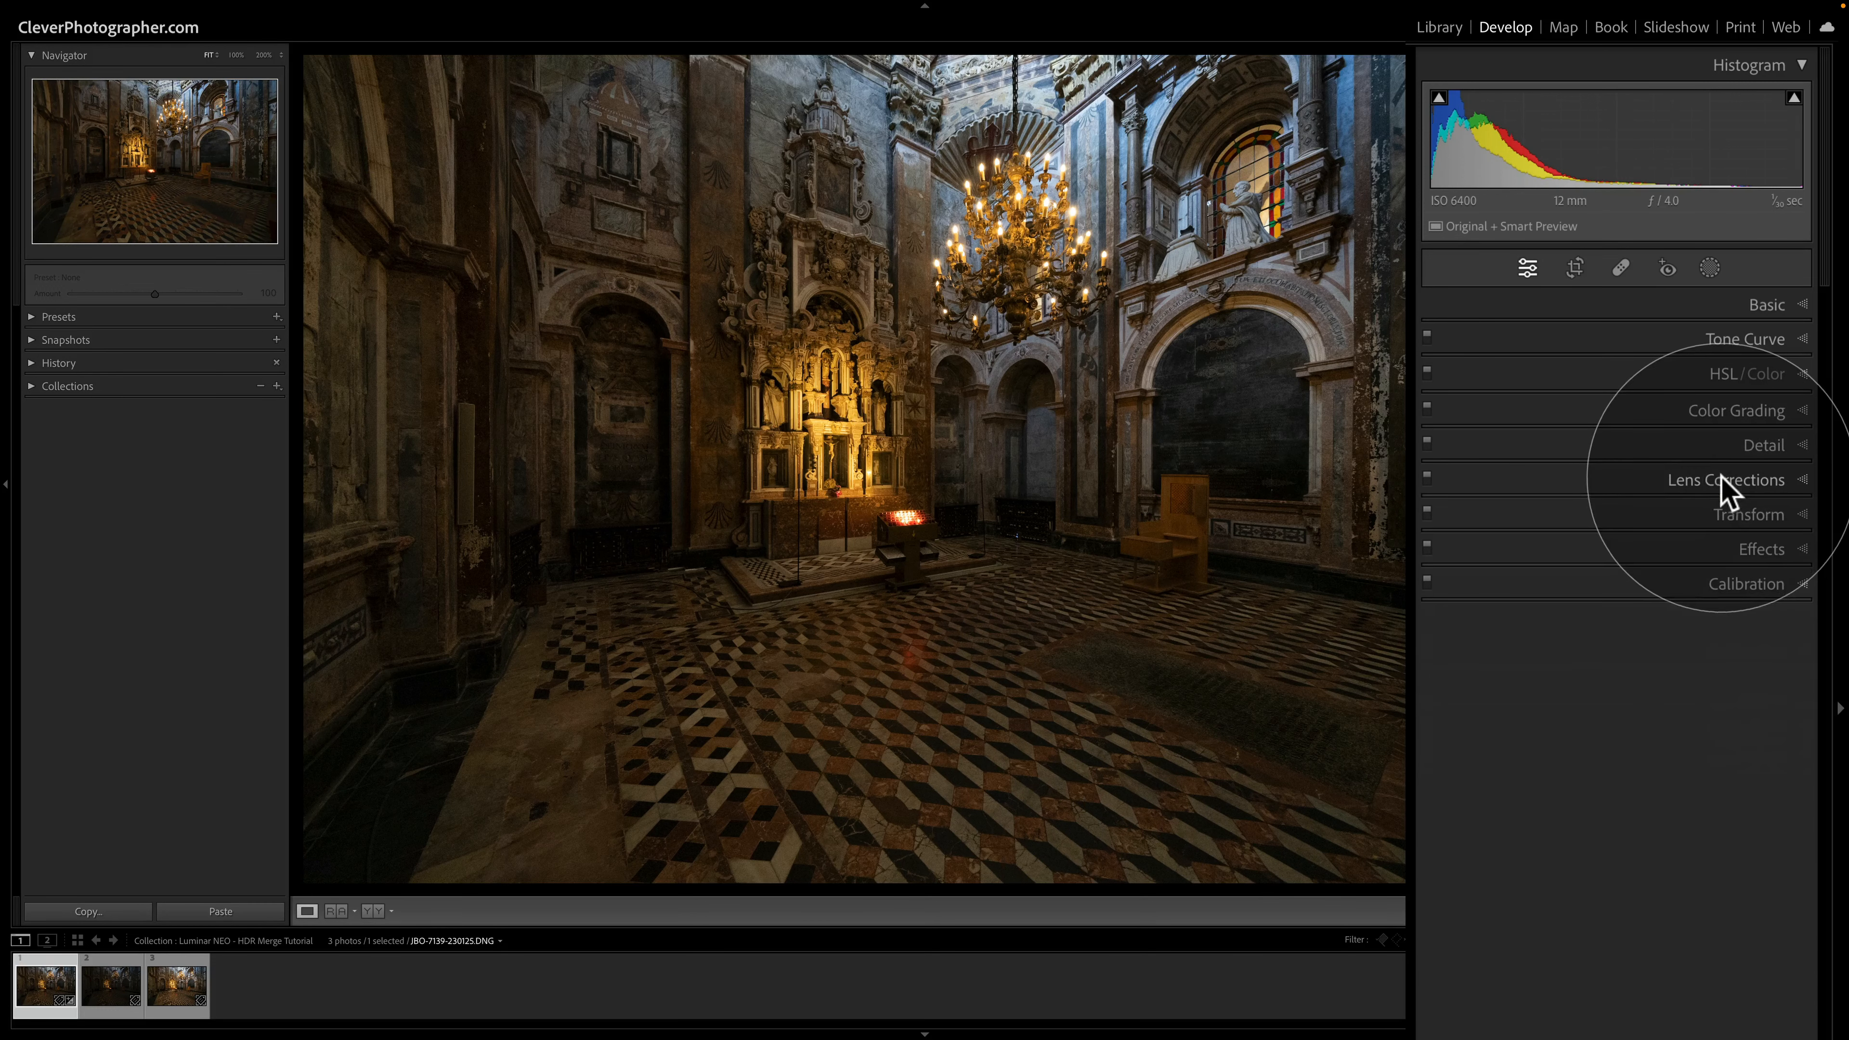
Set Highlights to -40 and Shadows to +39, and check the Whites with the clipping preview
left_click(1730, 307)
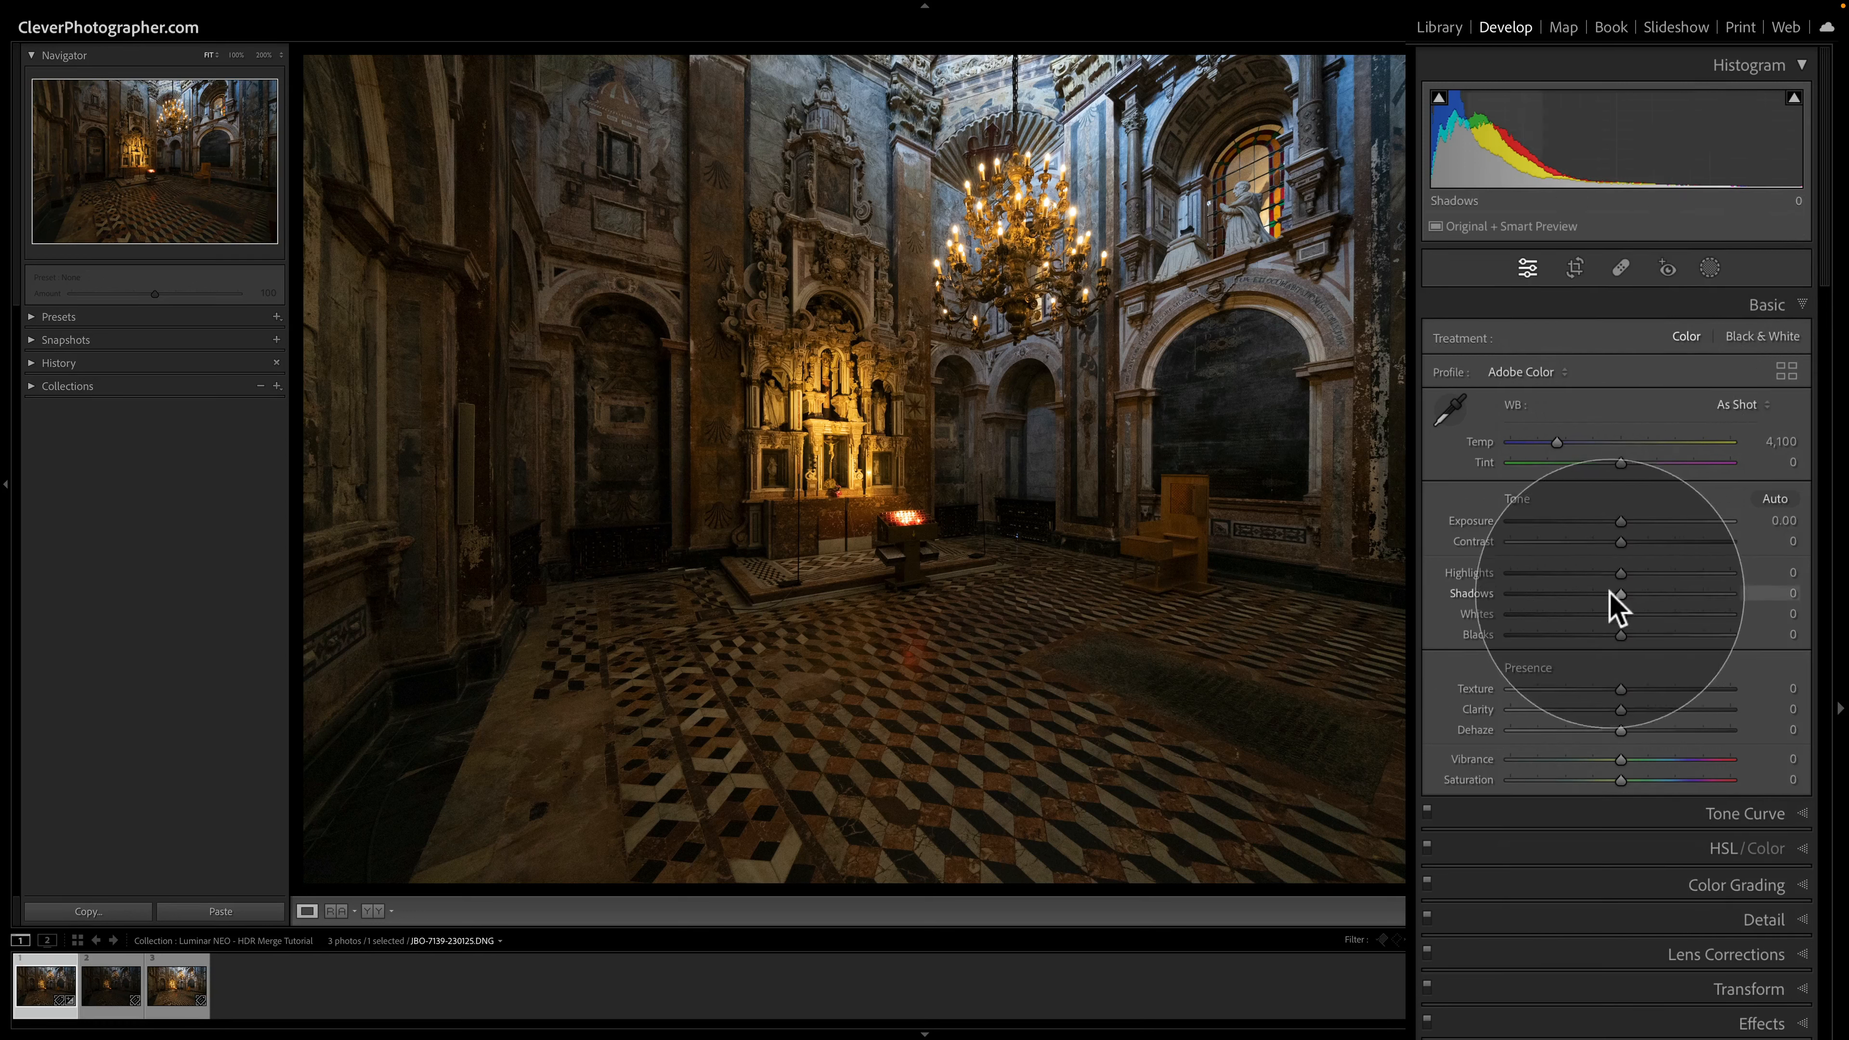
left_click_drag(1617, 574, 1664, 592)
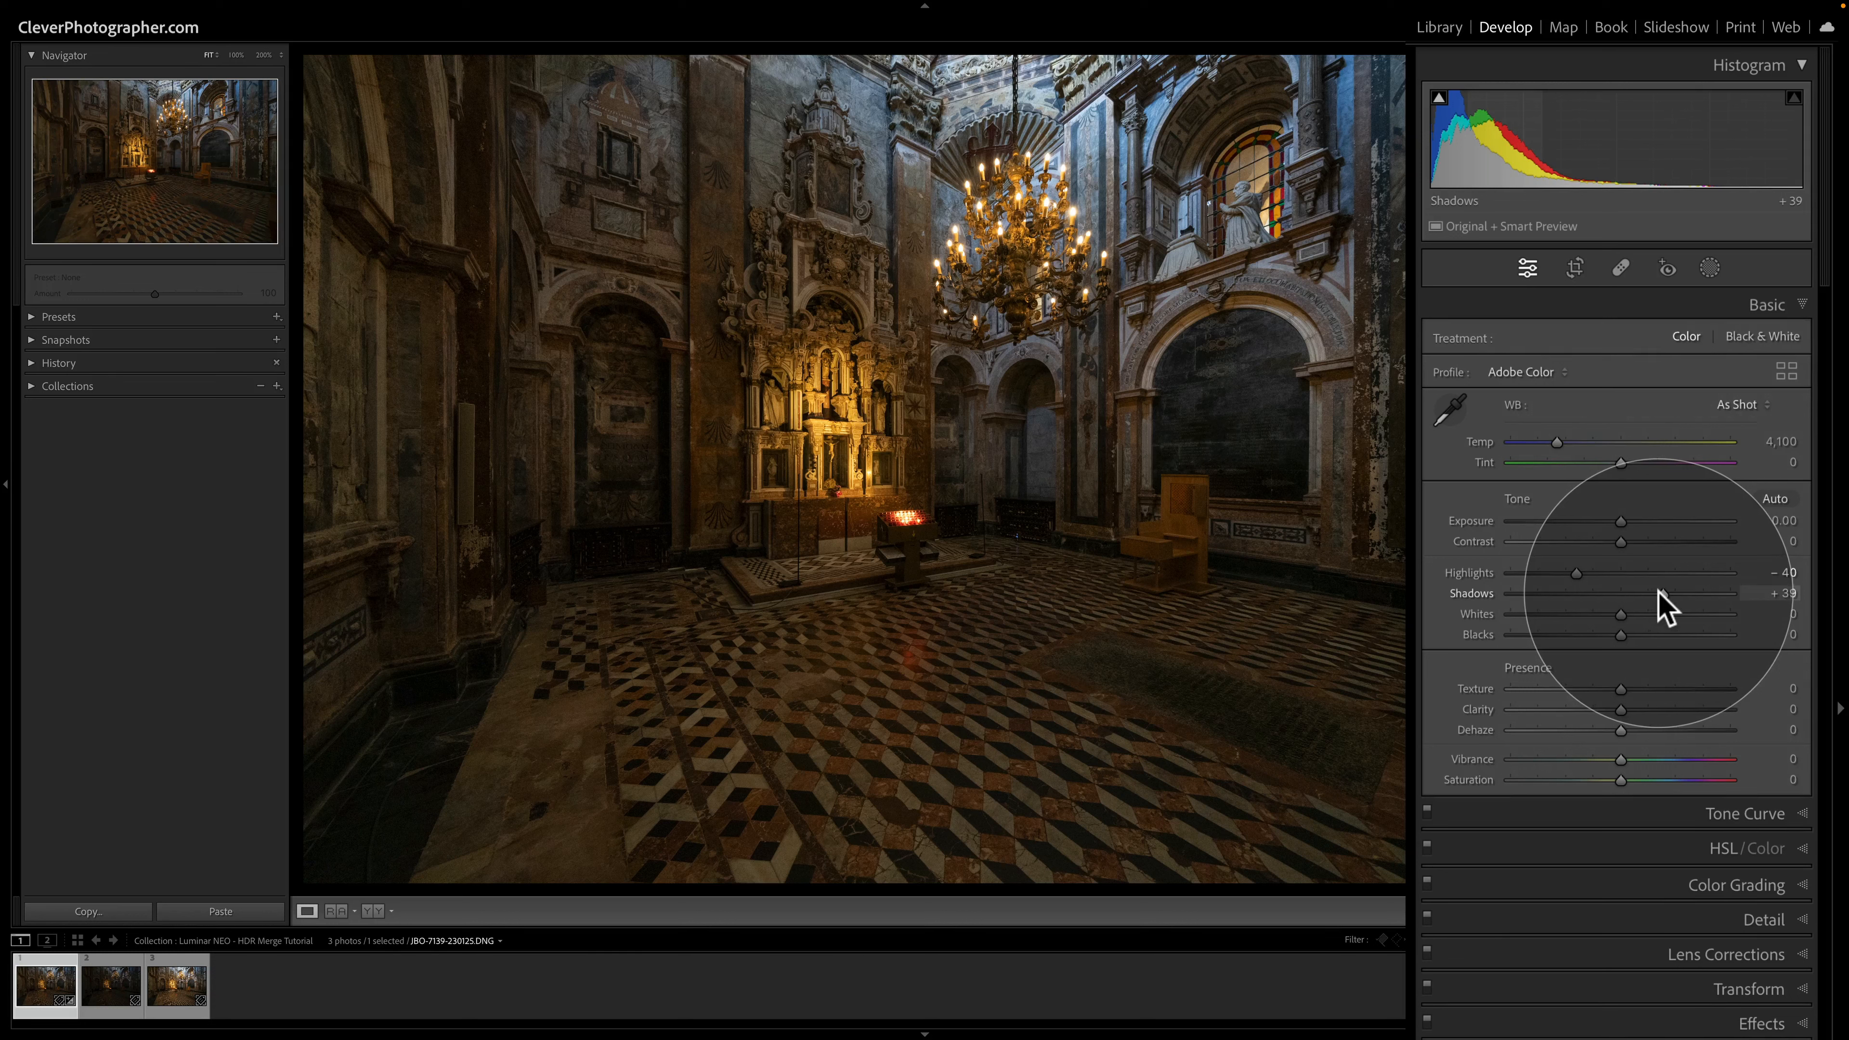
left_click(1621, 615, "alt")
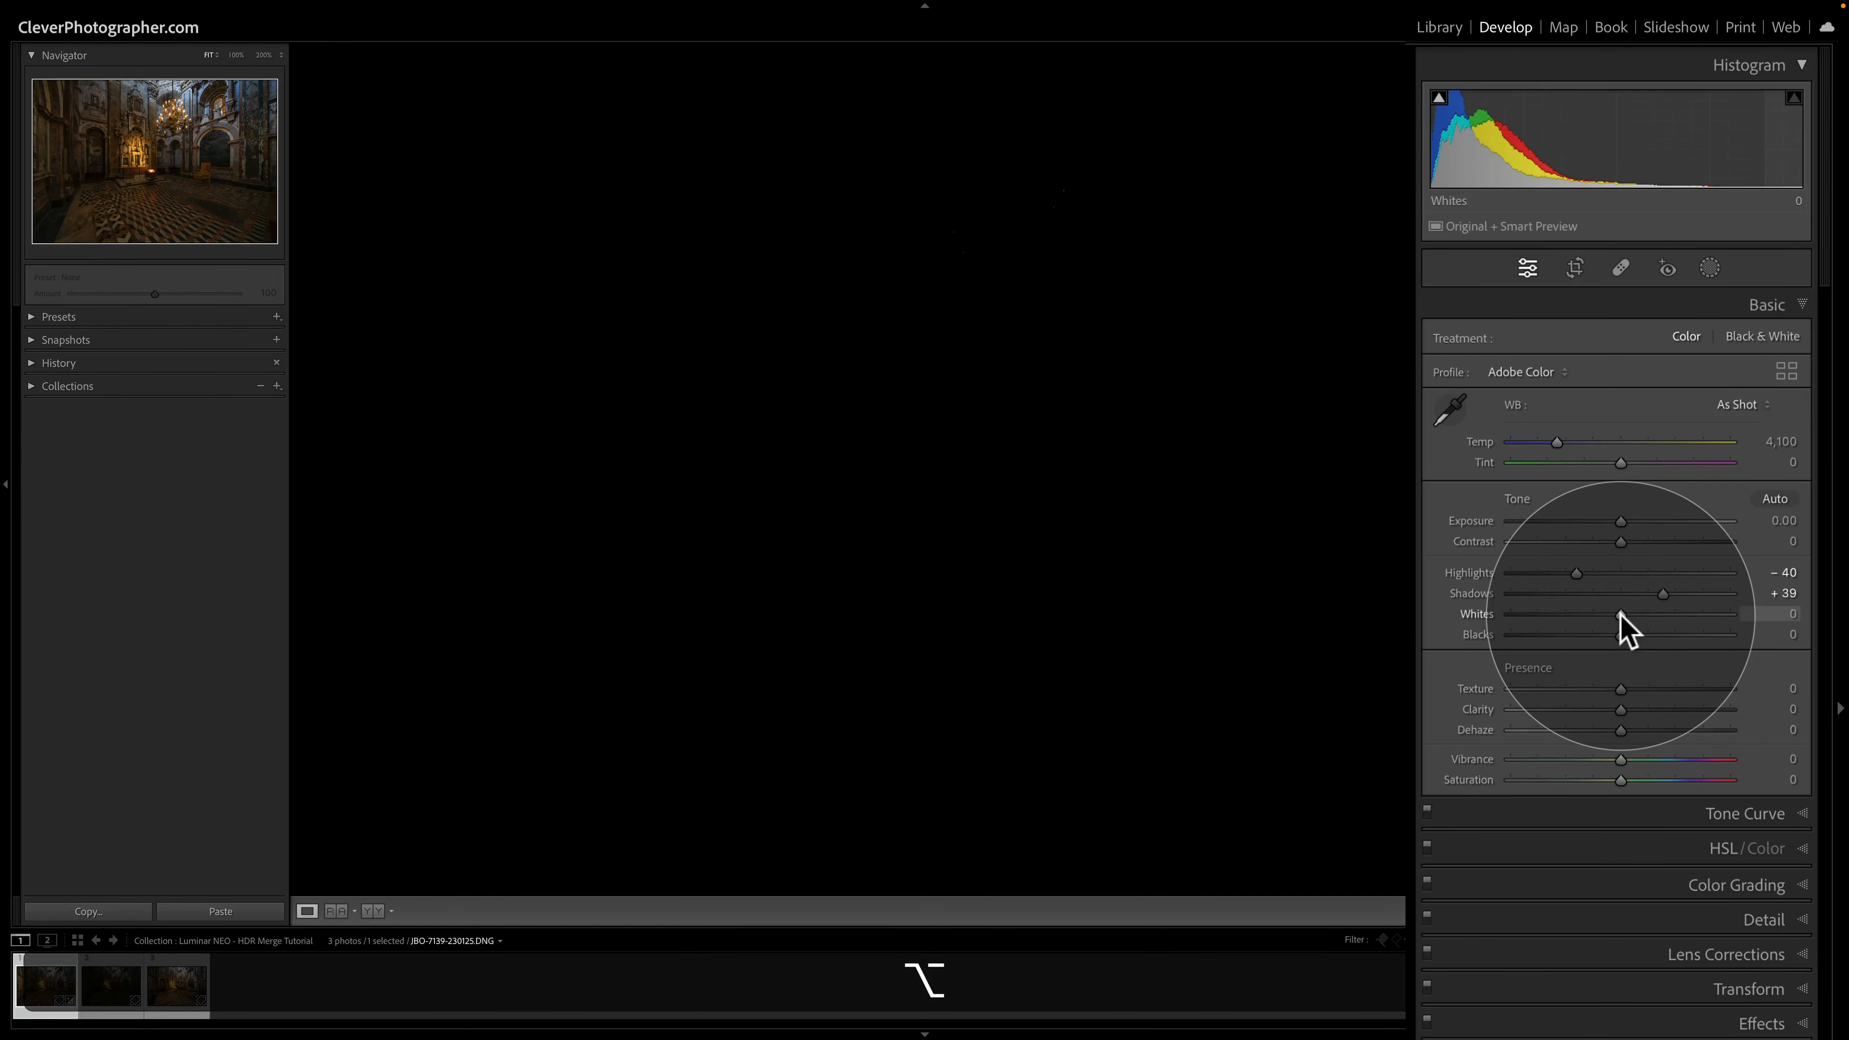
left_click_drag(1619, 611, 1618, 613)
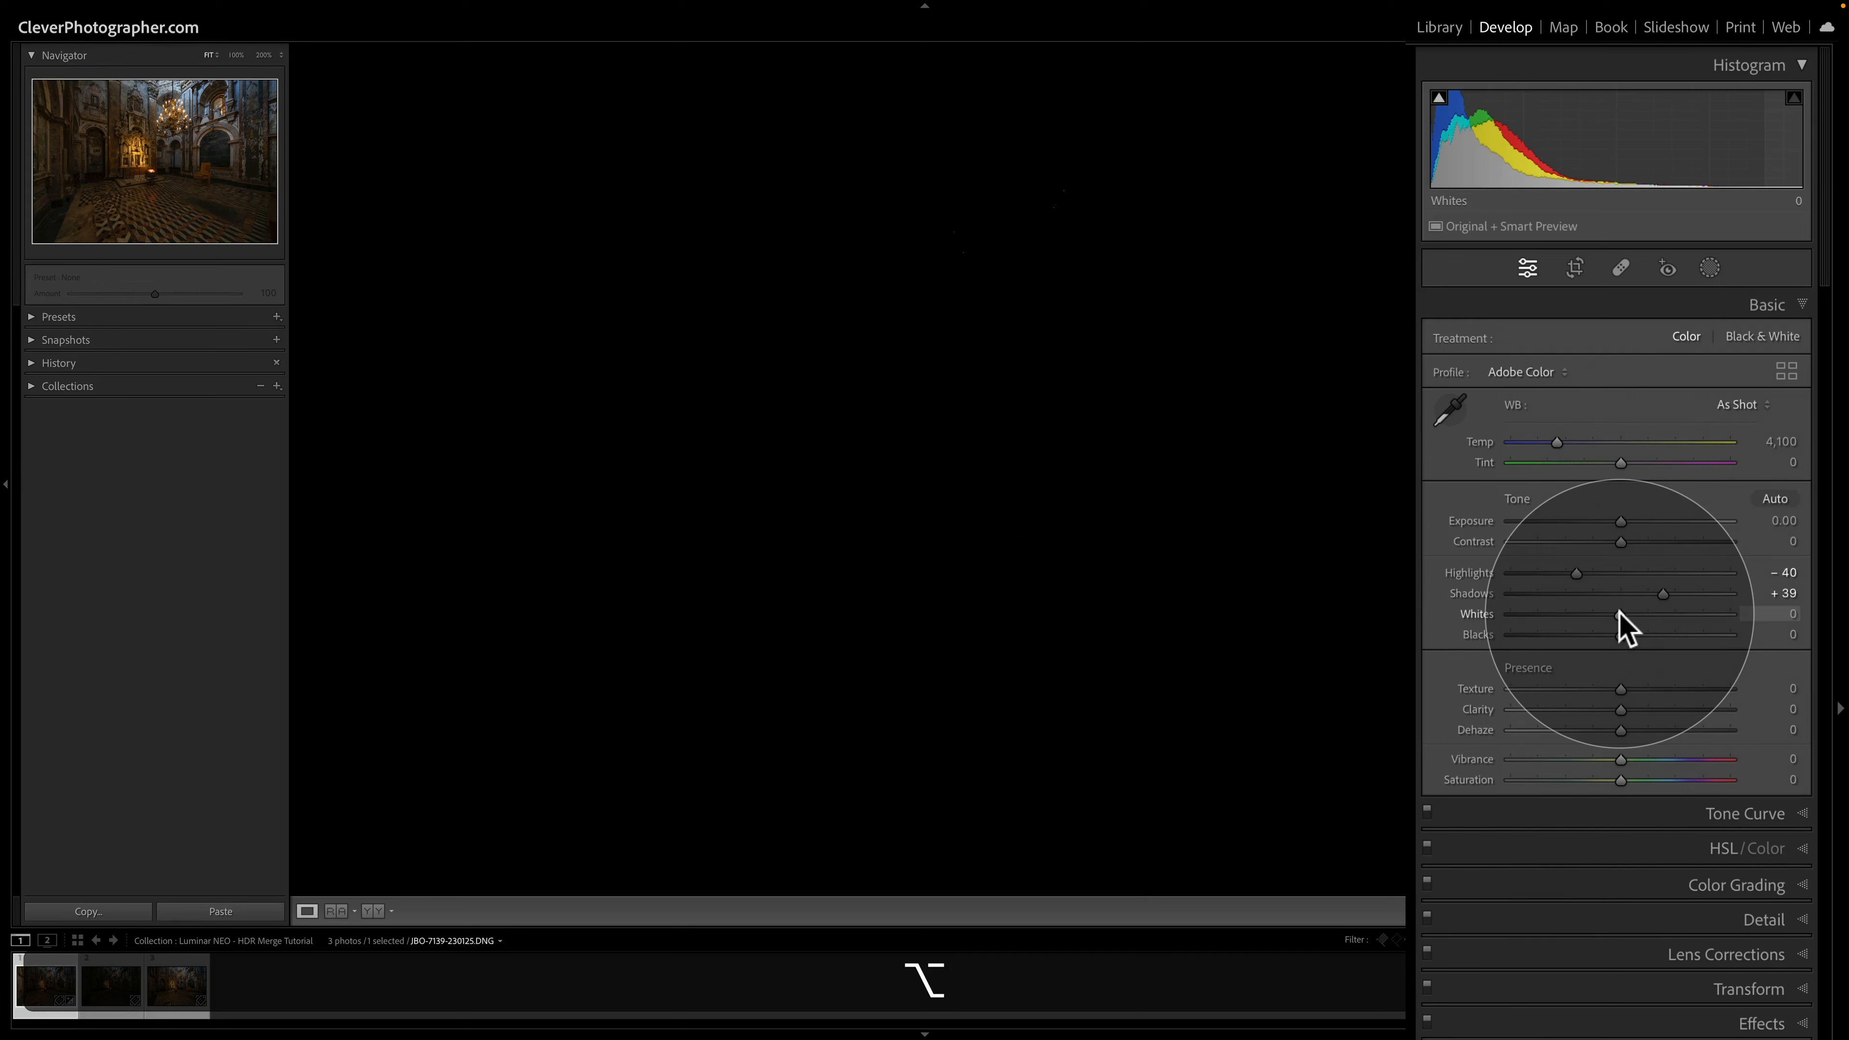
left_click_drag(1620, 613, 1623, 612)
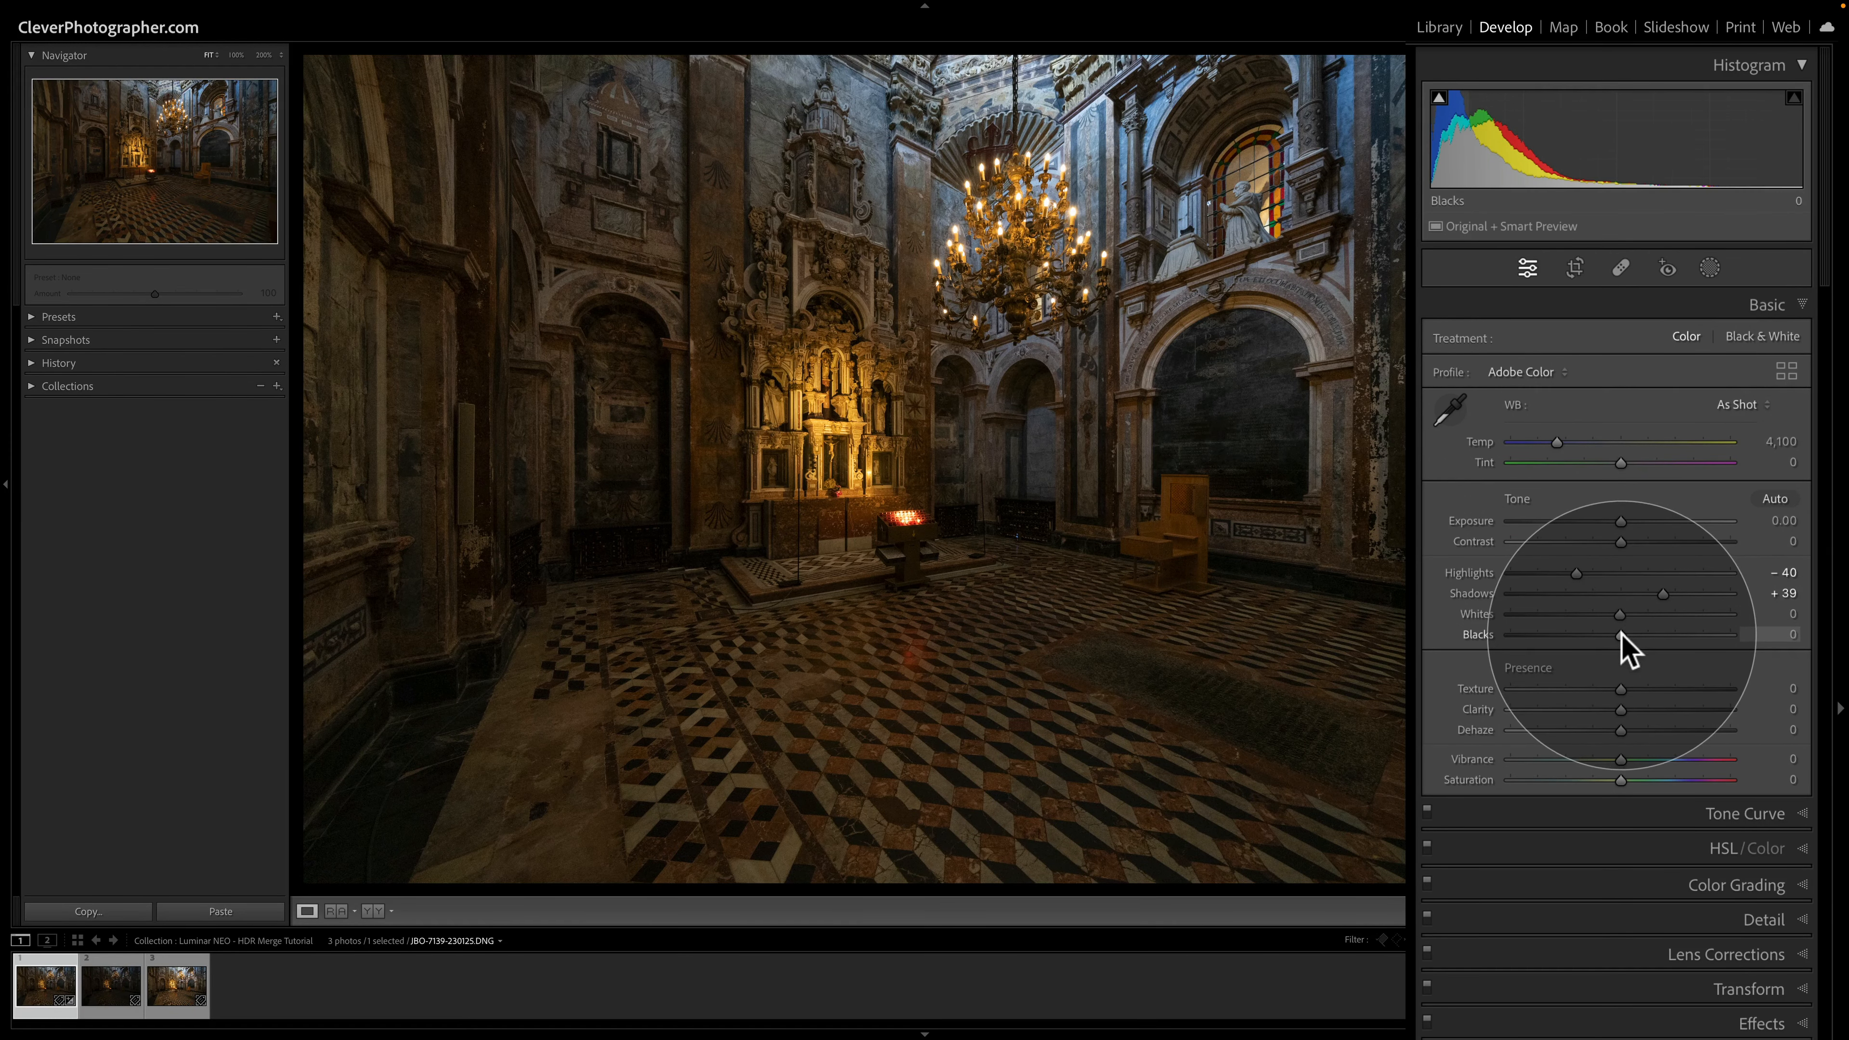
Set Blacks to -9 using the clipping preview
key("alt")
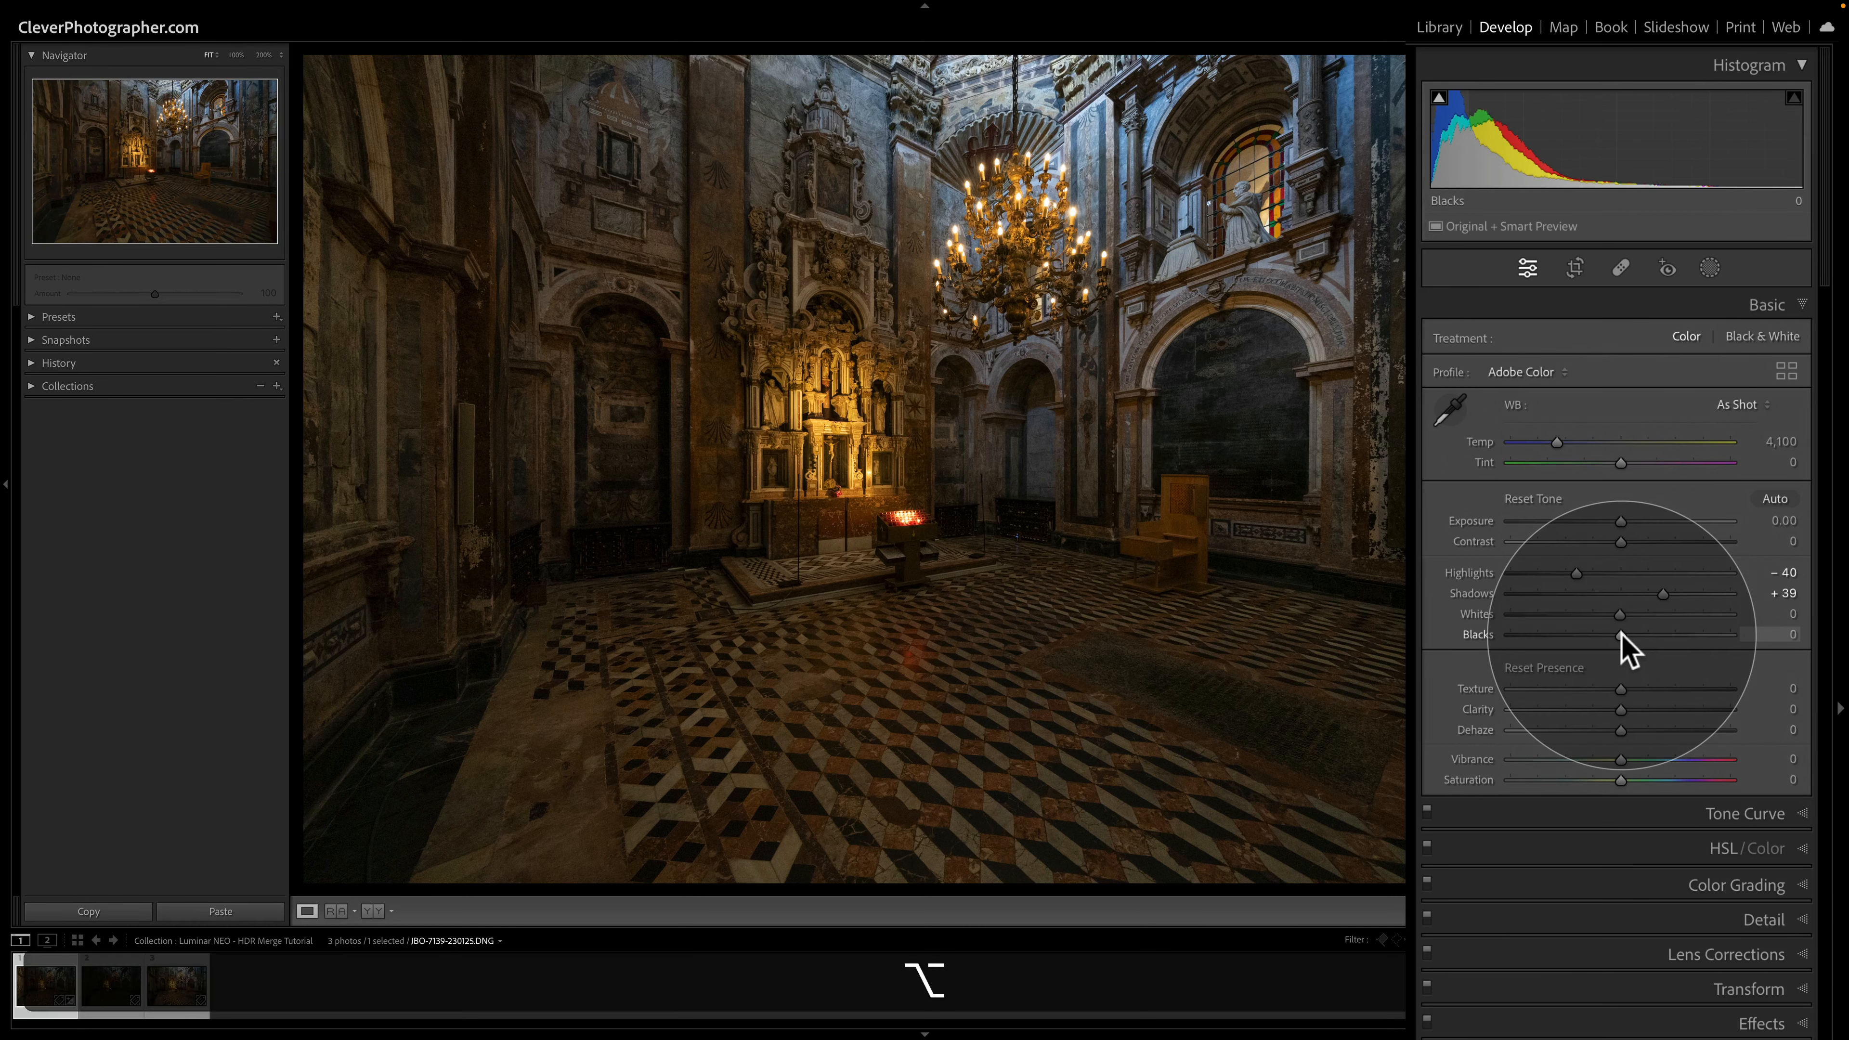
left_click_drag(1622, 634, 1610, 635)
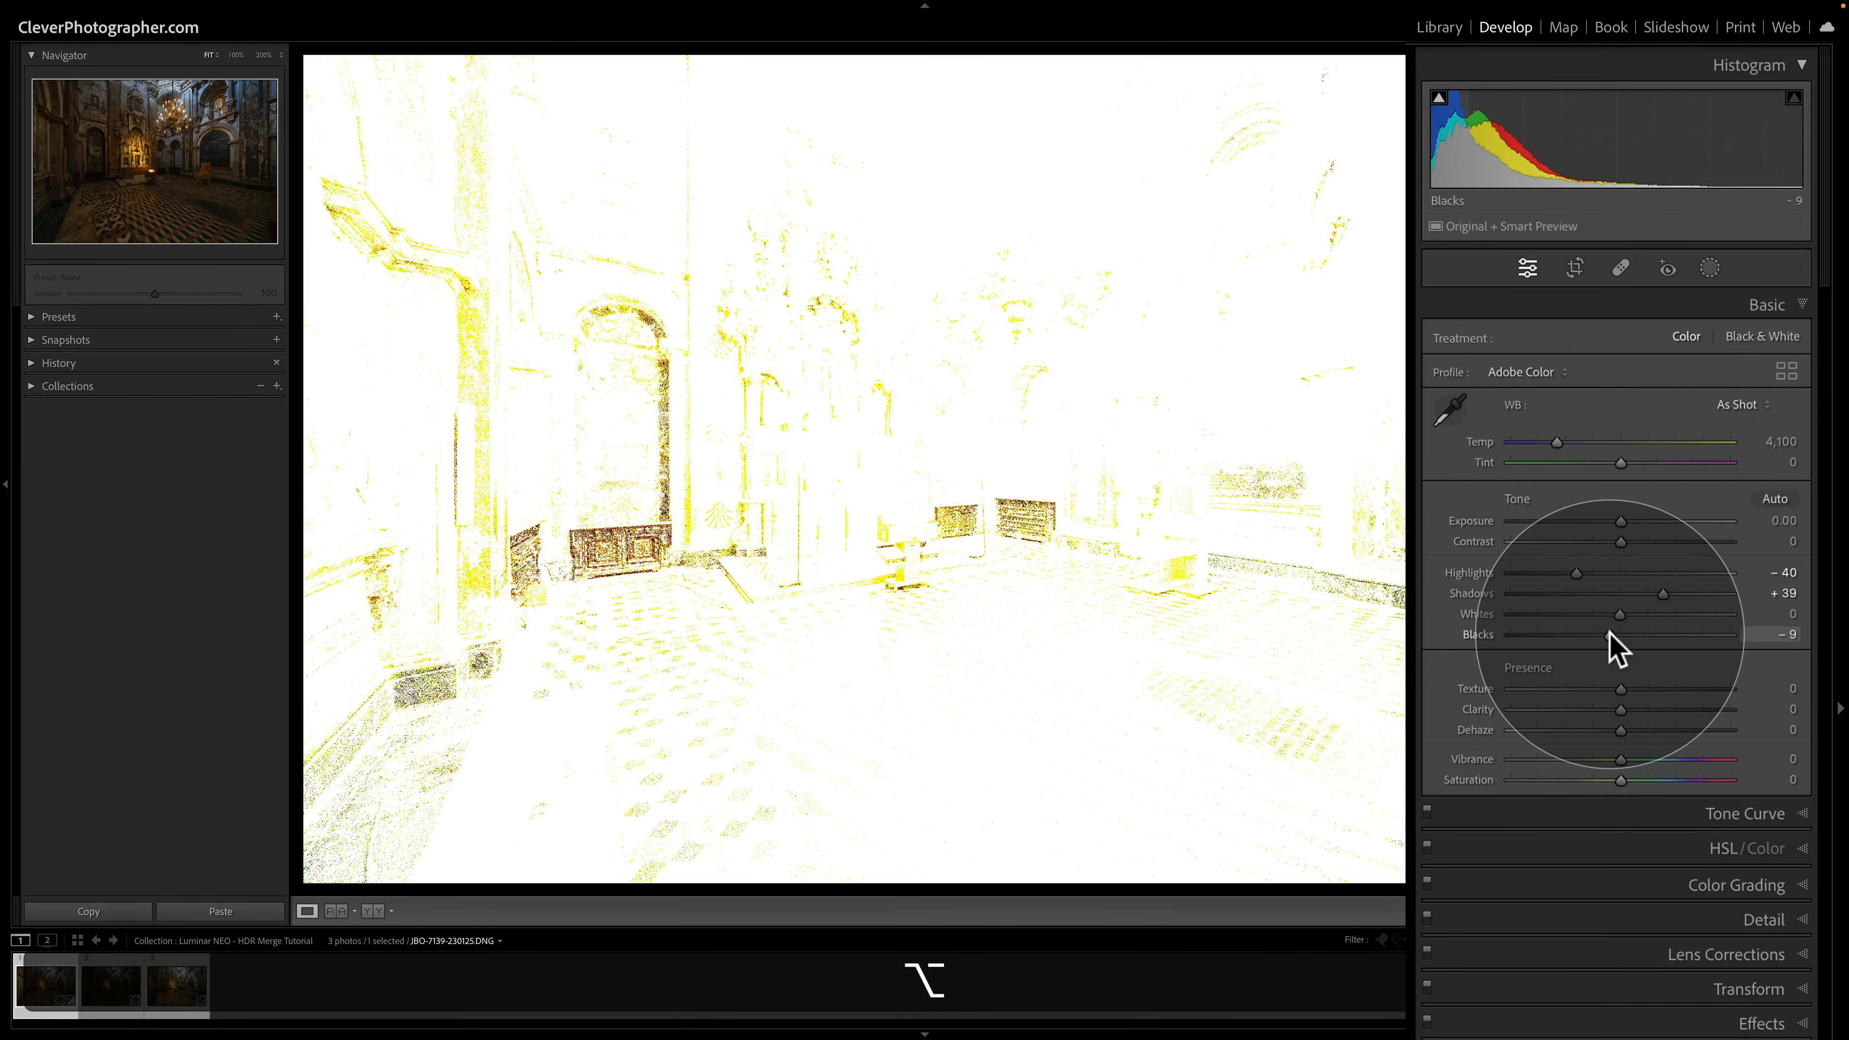
left_click_drag(1610, 635, 1608, 636)
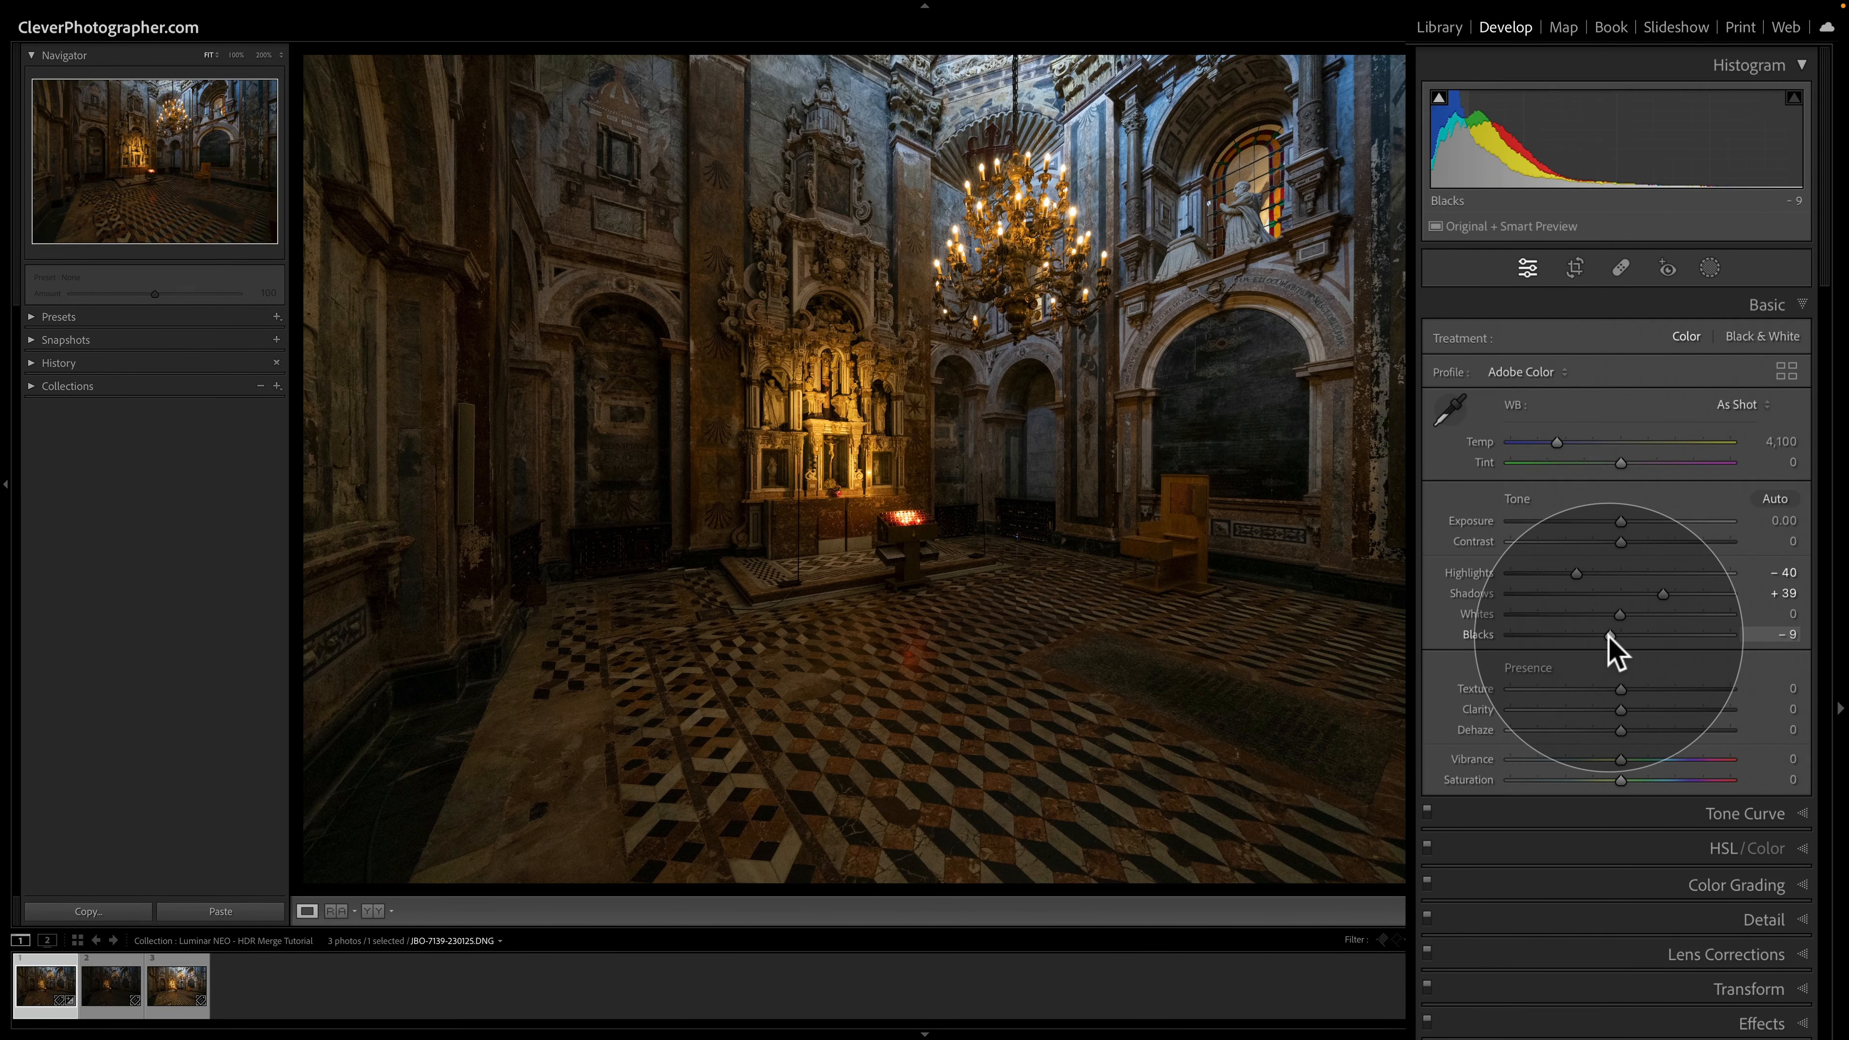
Refine the tone with Shadows at +45, Whites at +2, Contrast at +9 and Exposure at +0.20
left_click(1671, 595)
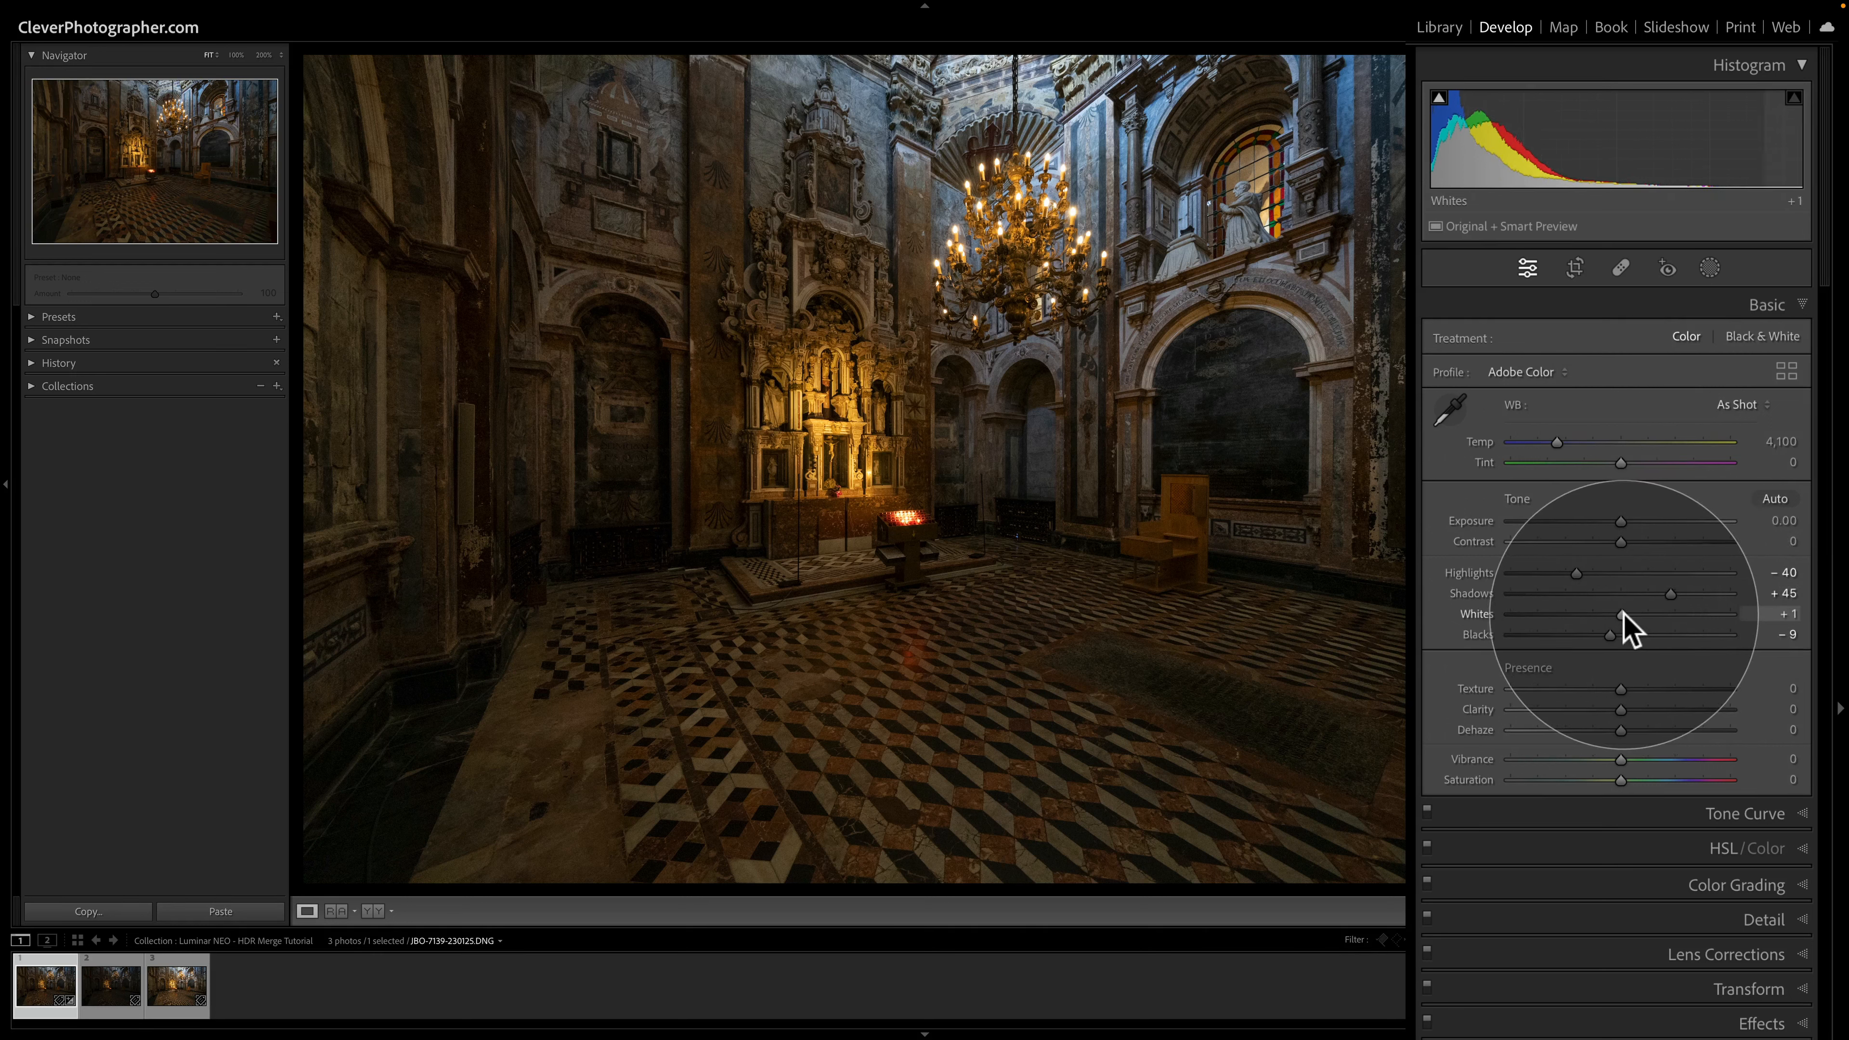
left_click_drag(1624, 614, 1629, 617)
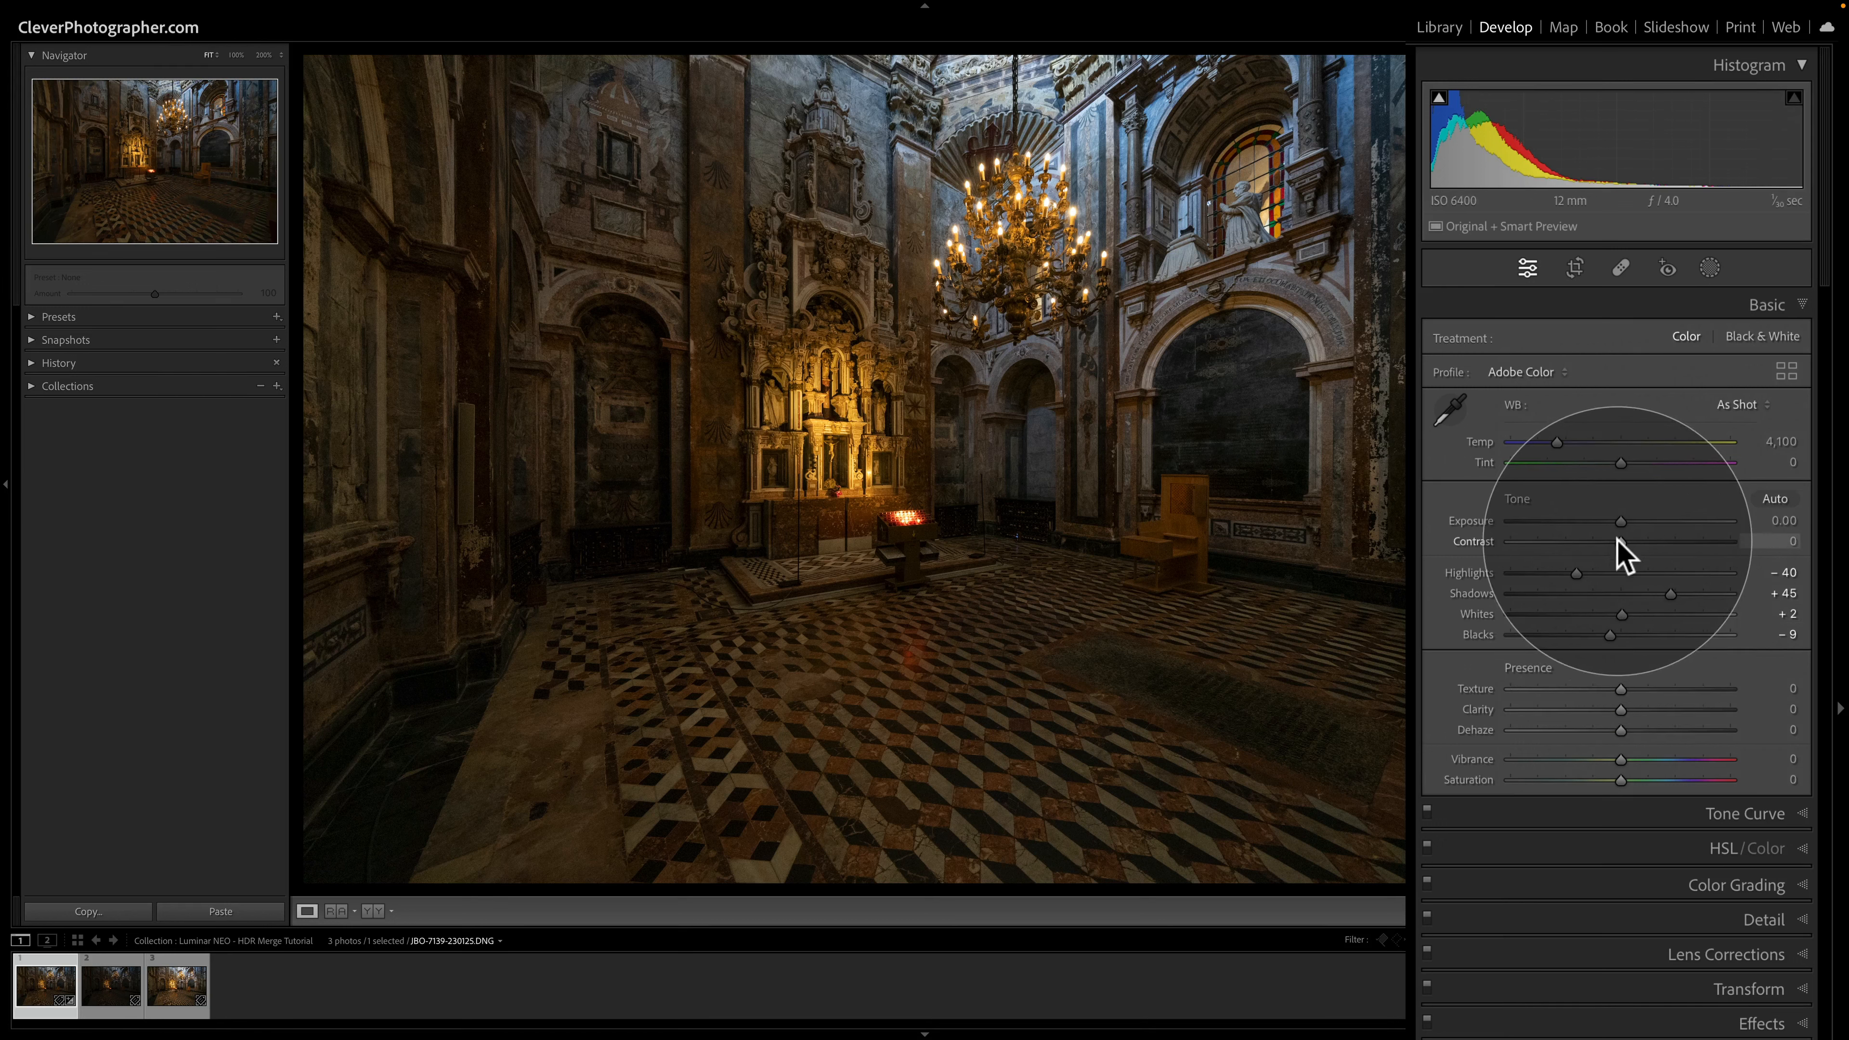
left_click_drag(1619, 539, 1627, 540)
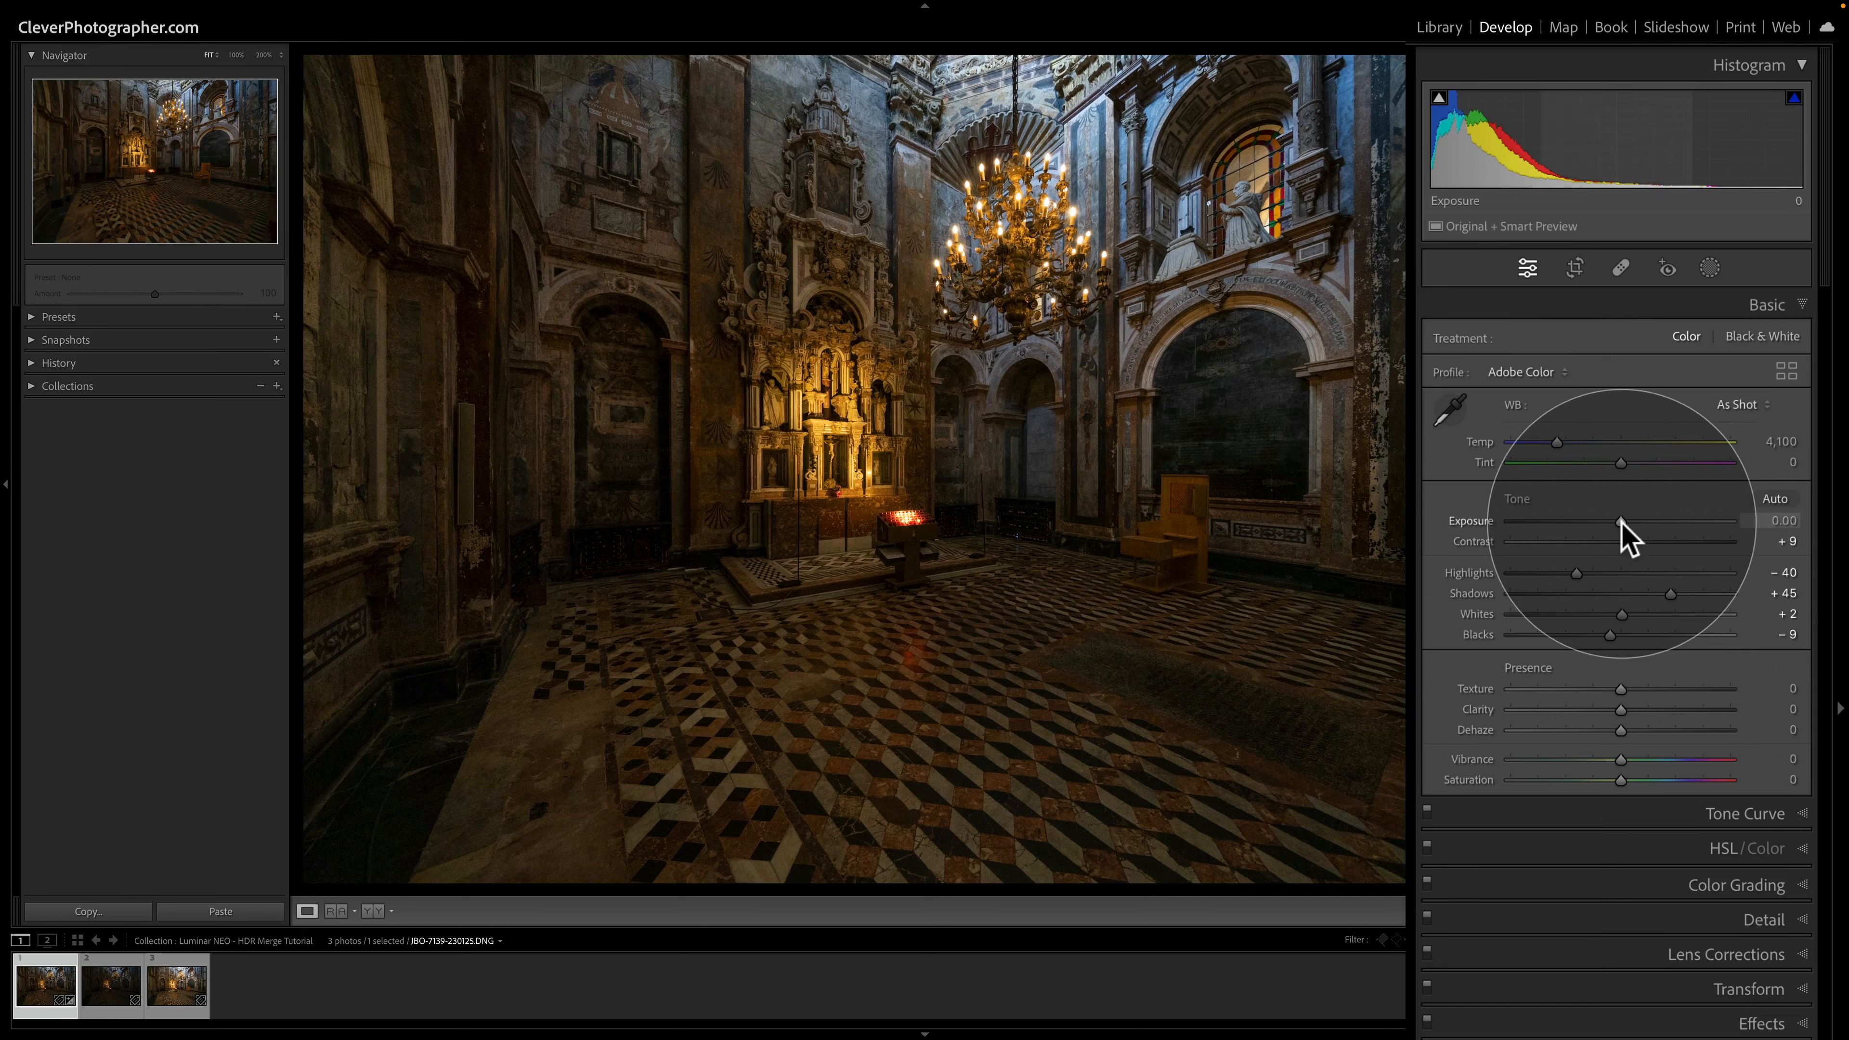
left_click_drag(1620, 522, 1625, 522)
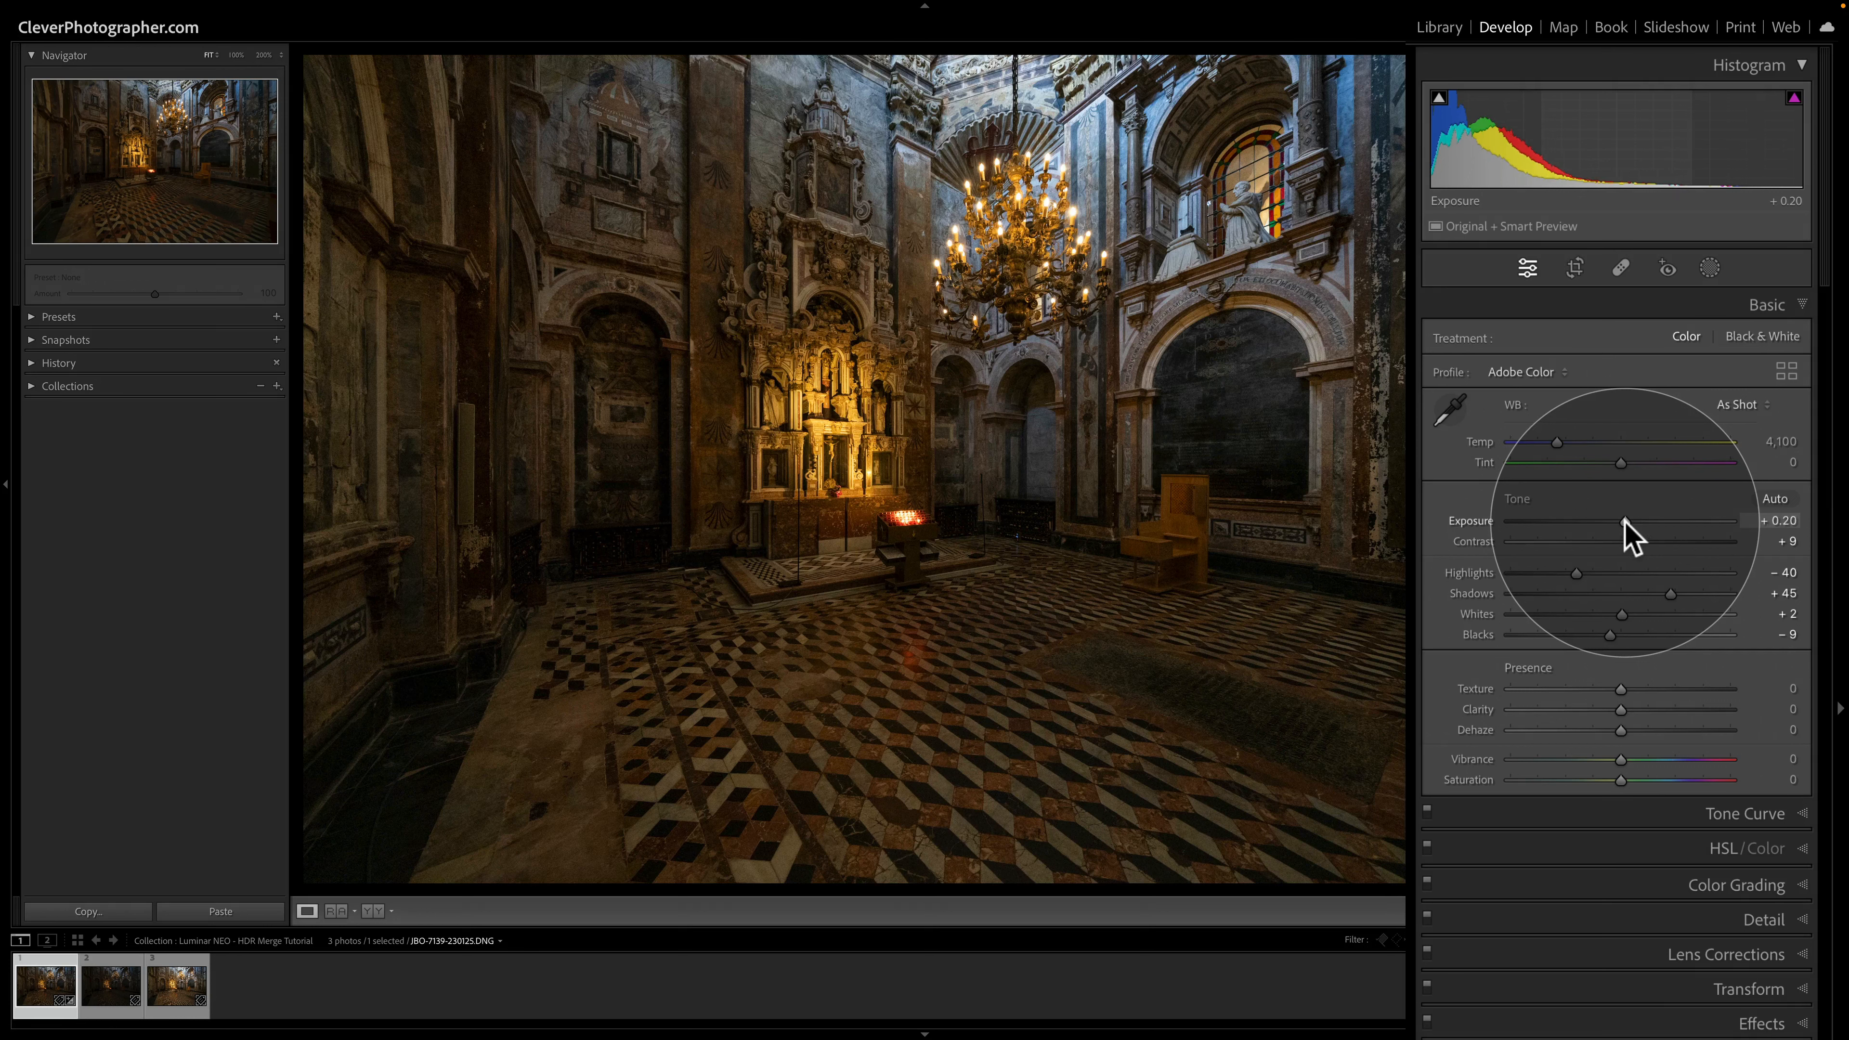
left_click(1625, 521)
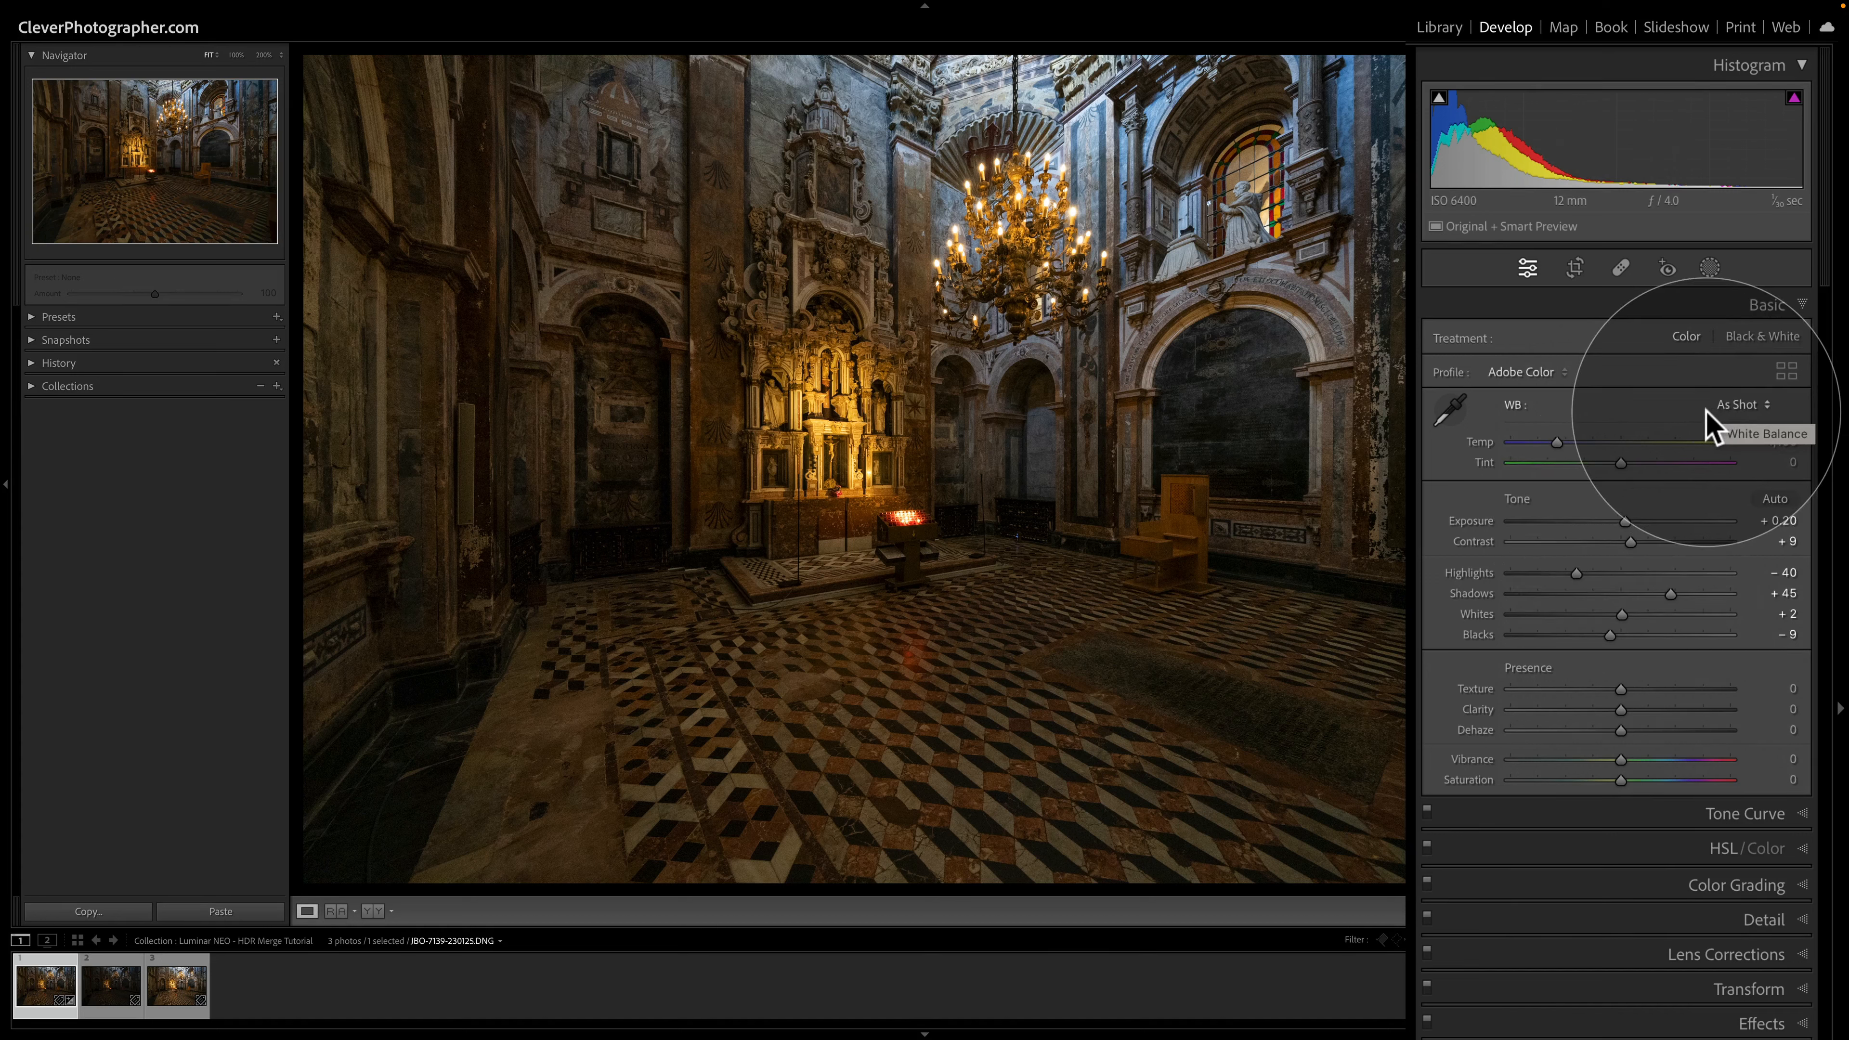
Try the Auto, Daylight, Cloudy and Tungsten white balance presets and return to As Shot
left_click(1722, 406)
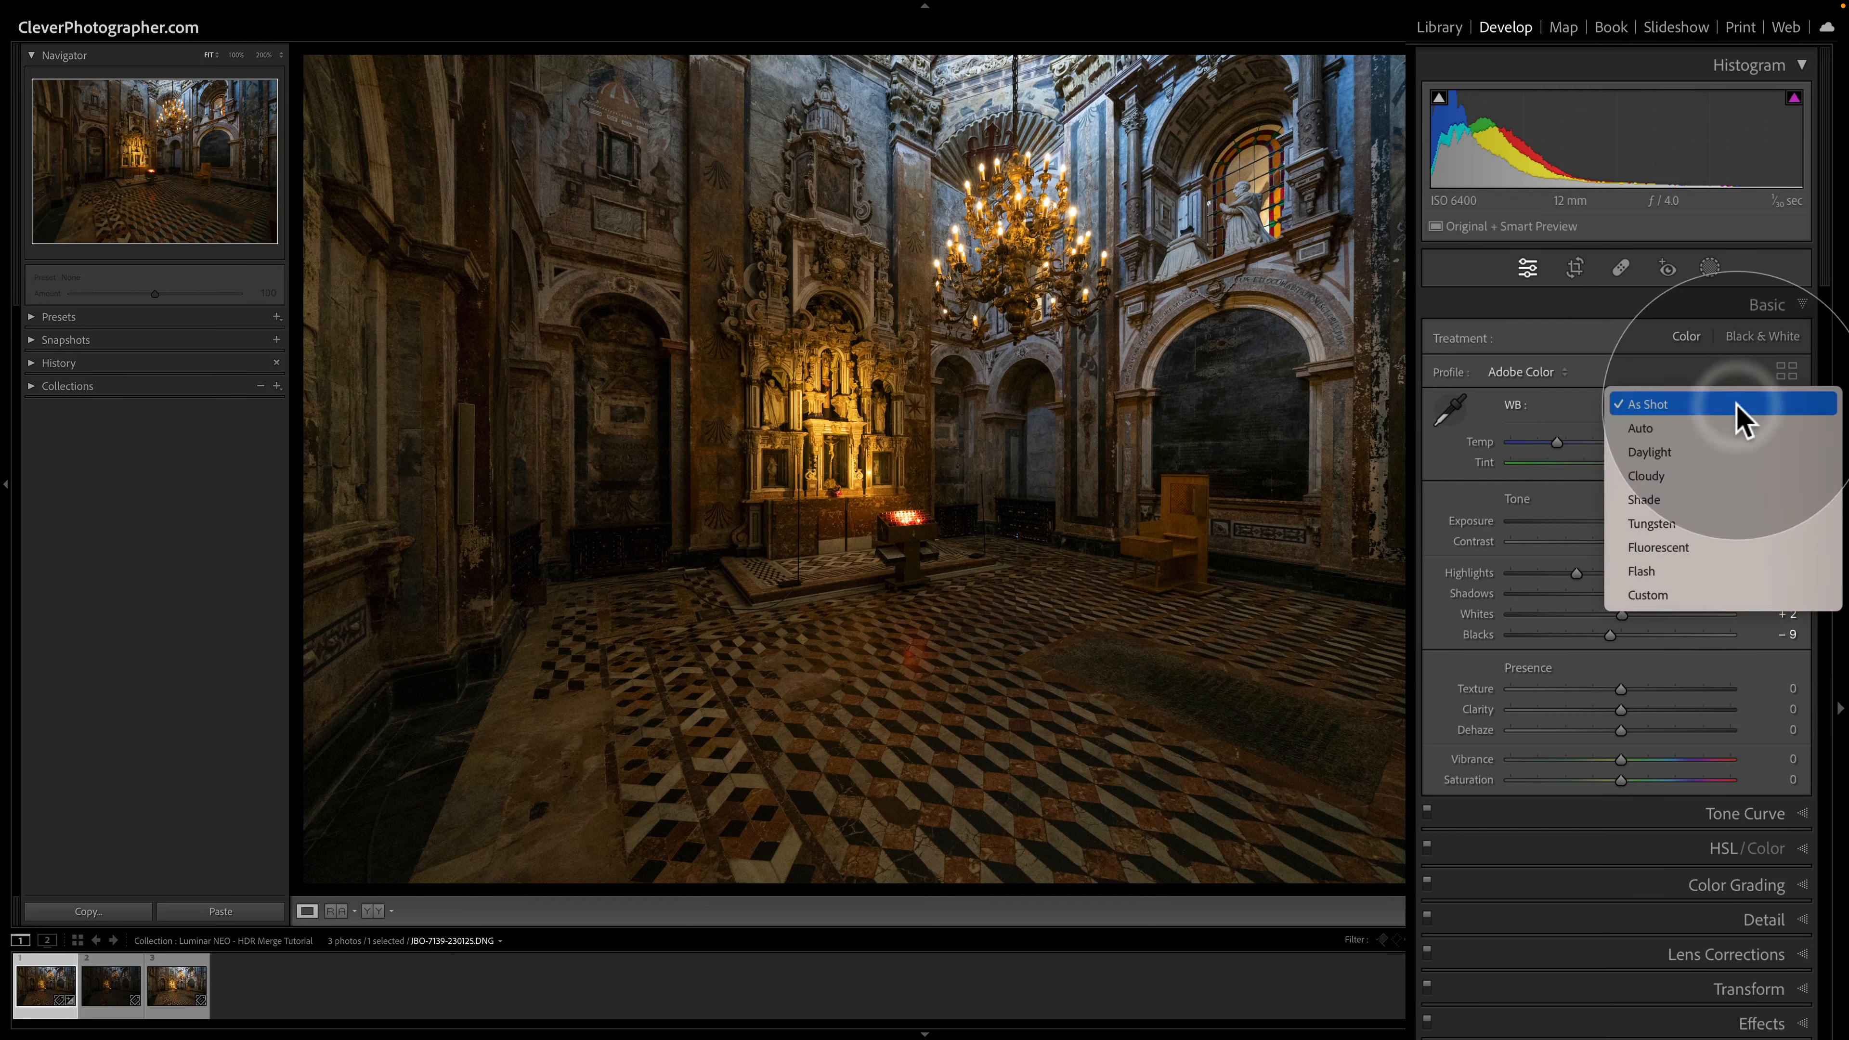
left_click(1728, 426)
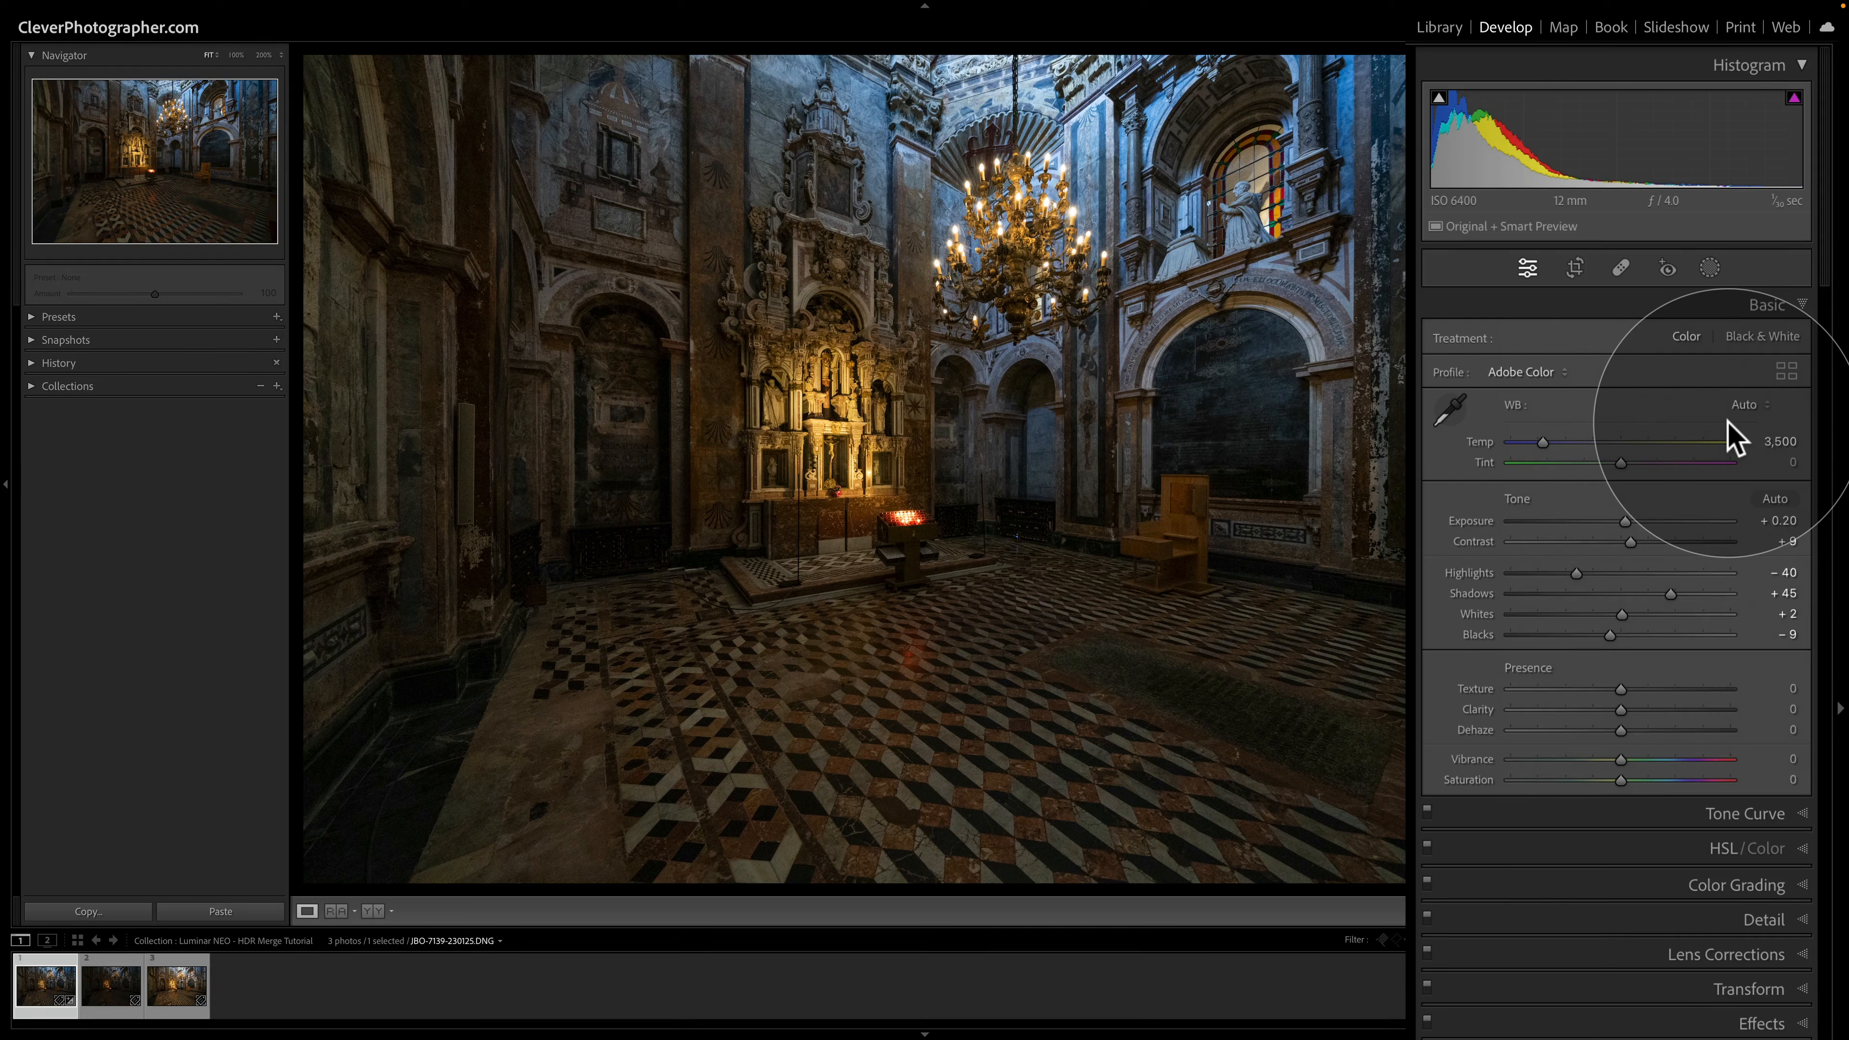
left_click(1736, 423)
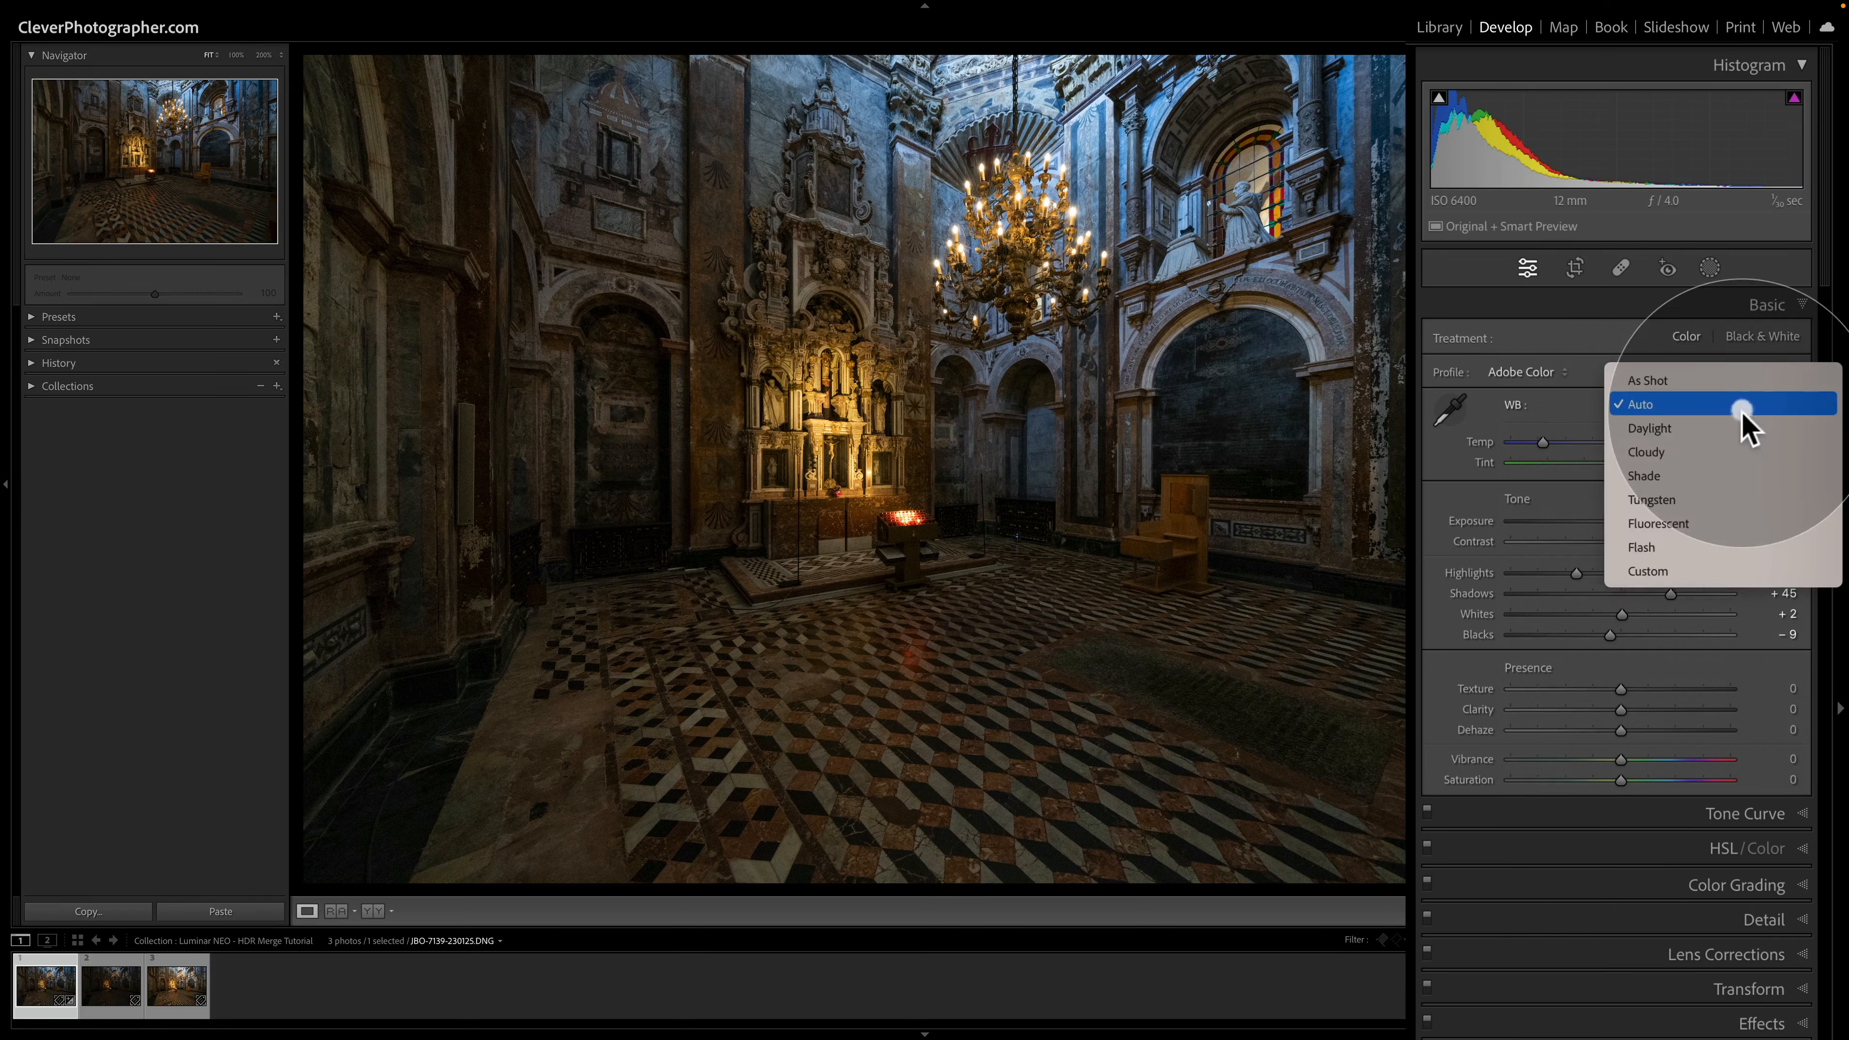
left_click(1720, 428)
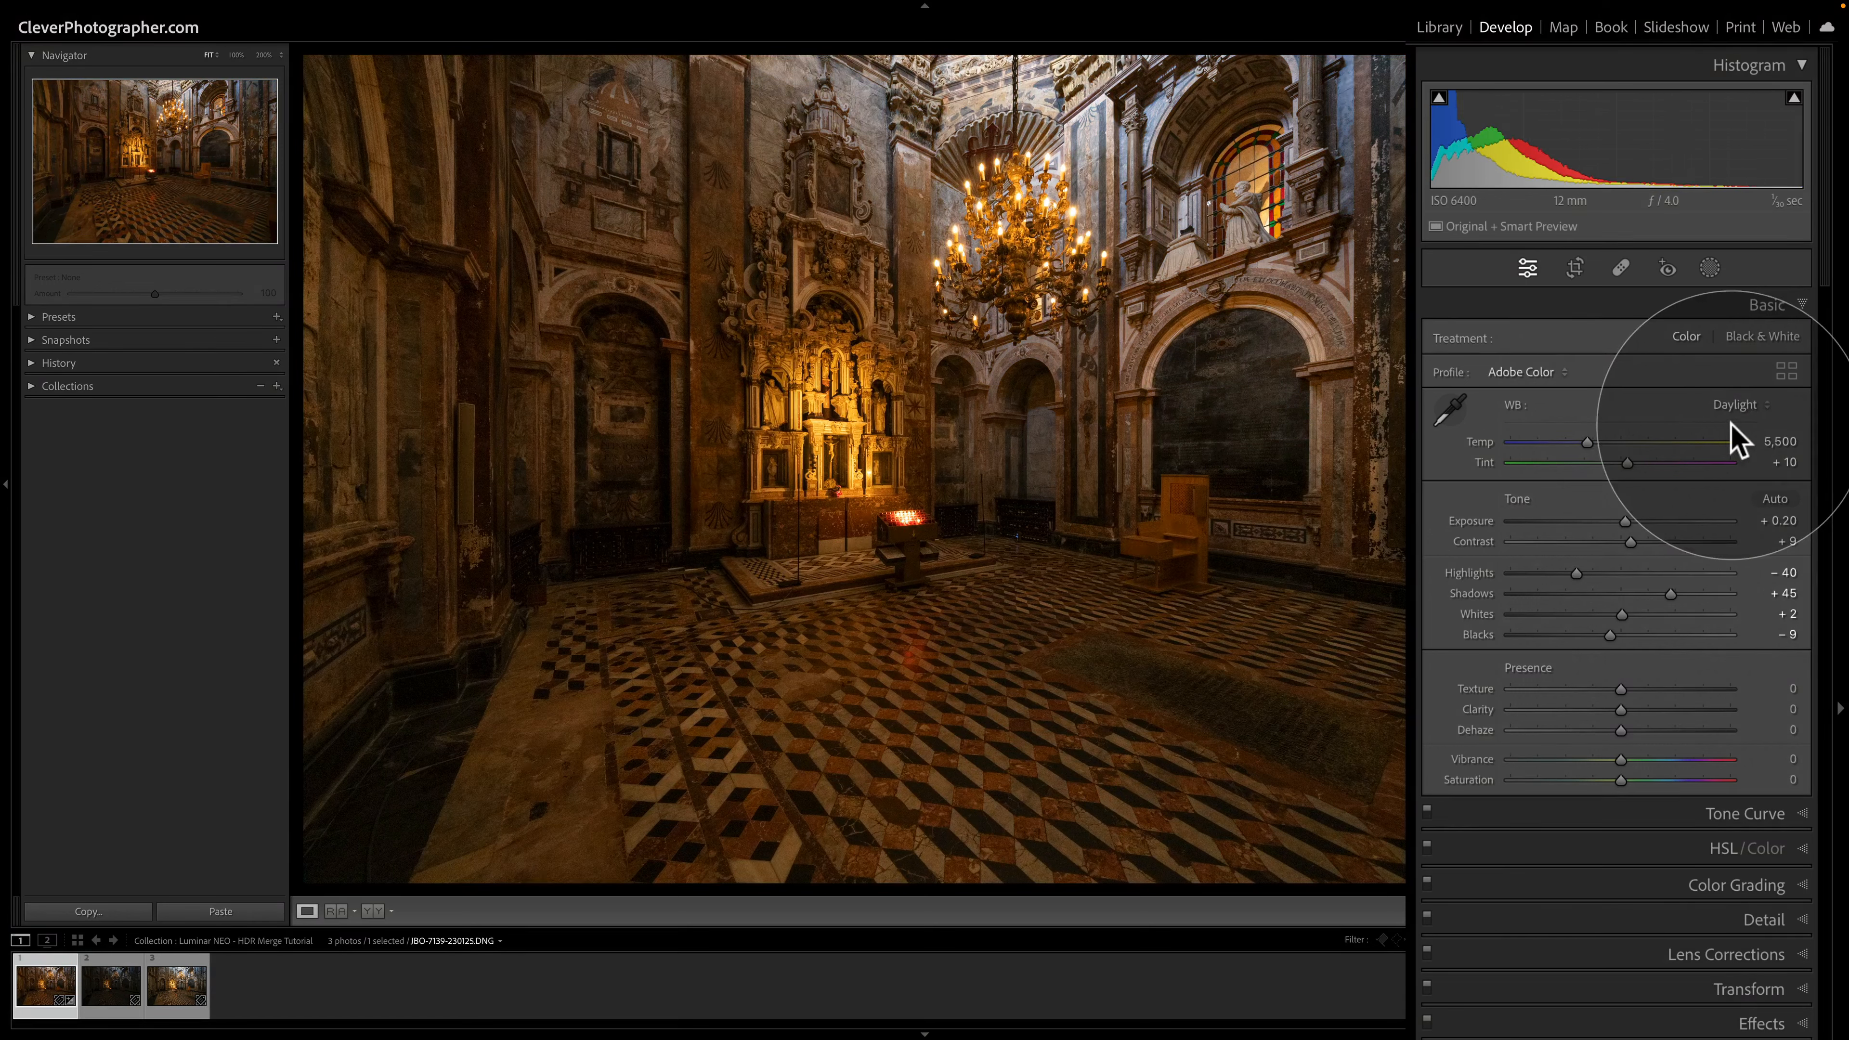
left_click(1736, 406)
left_click(1711, 429)
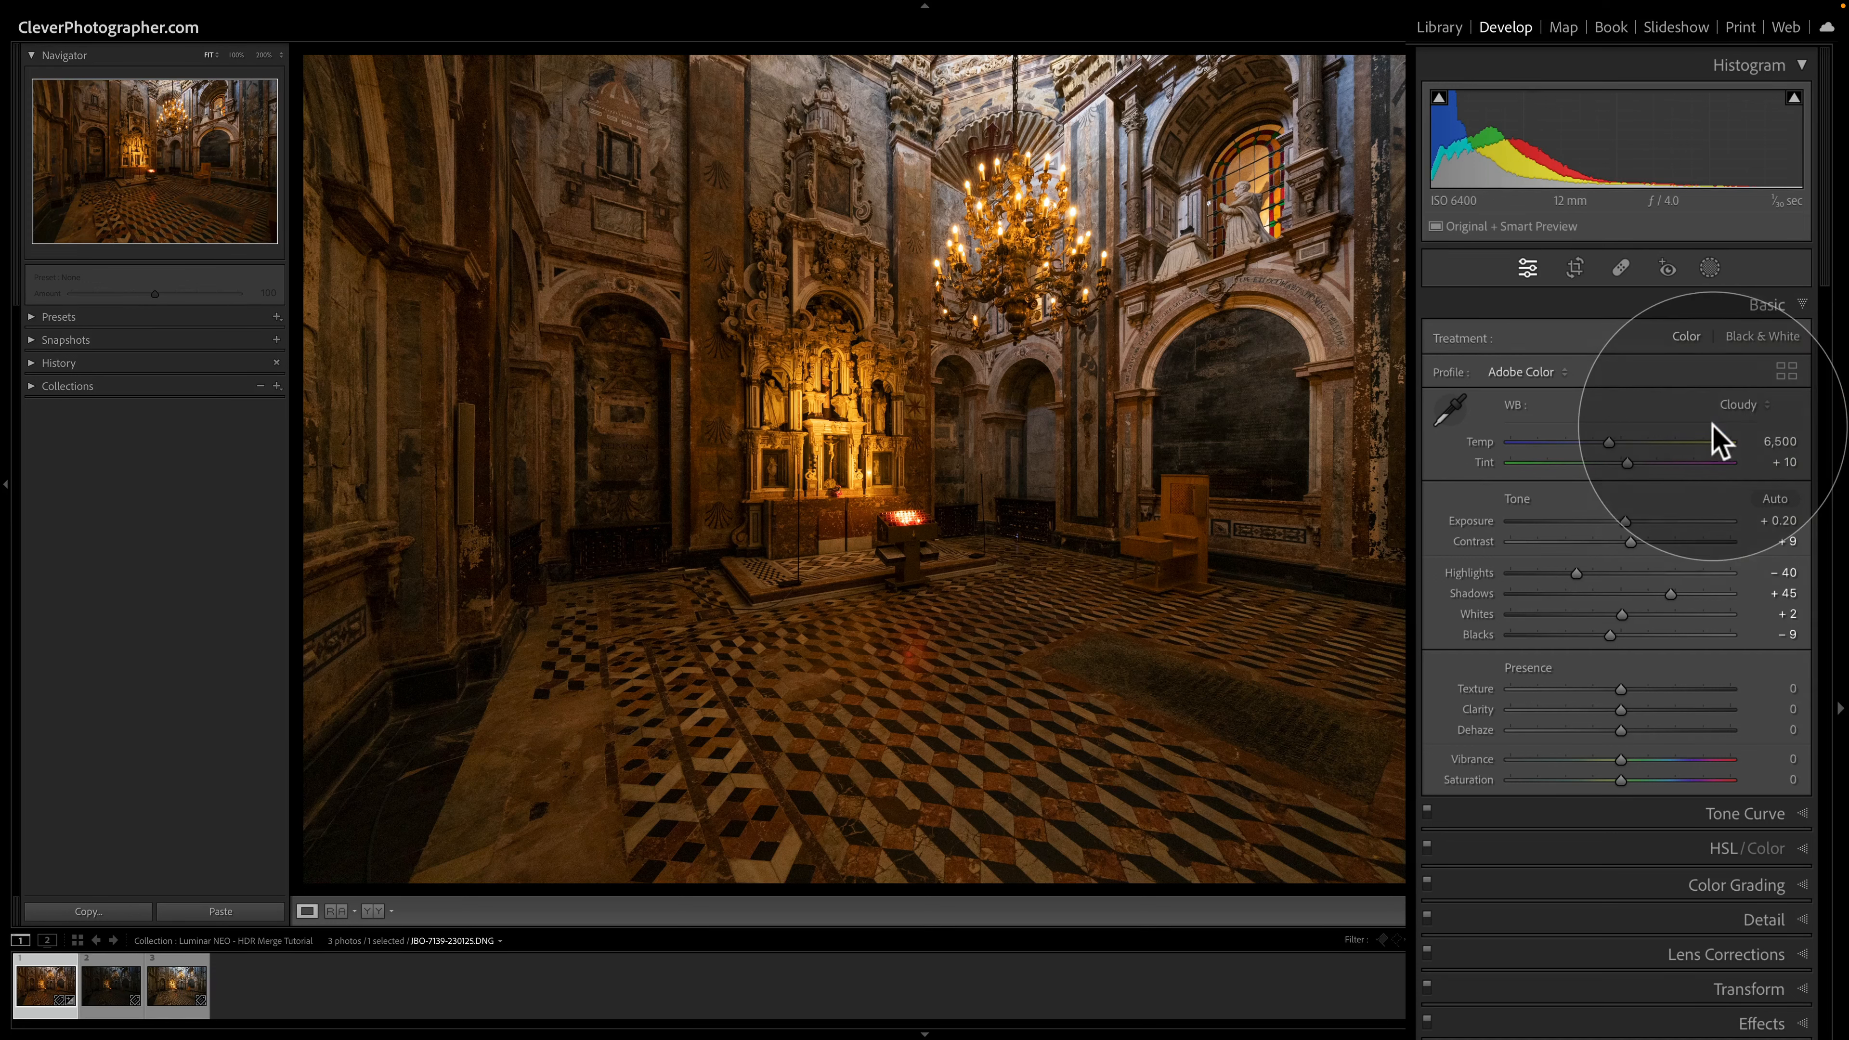
left_click(1731, 406)
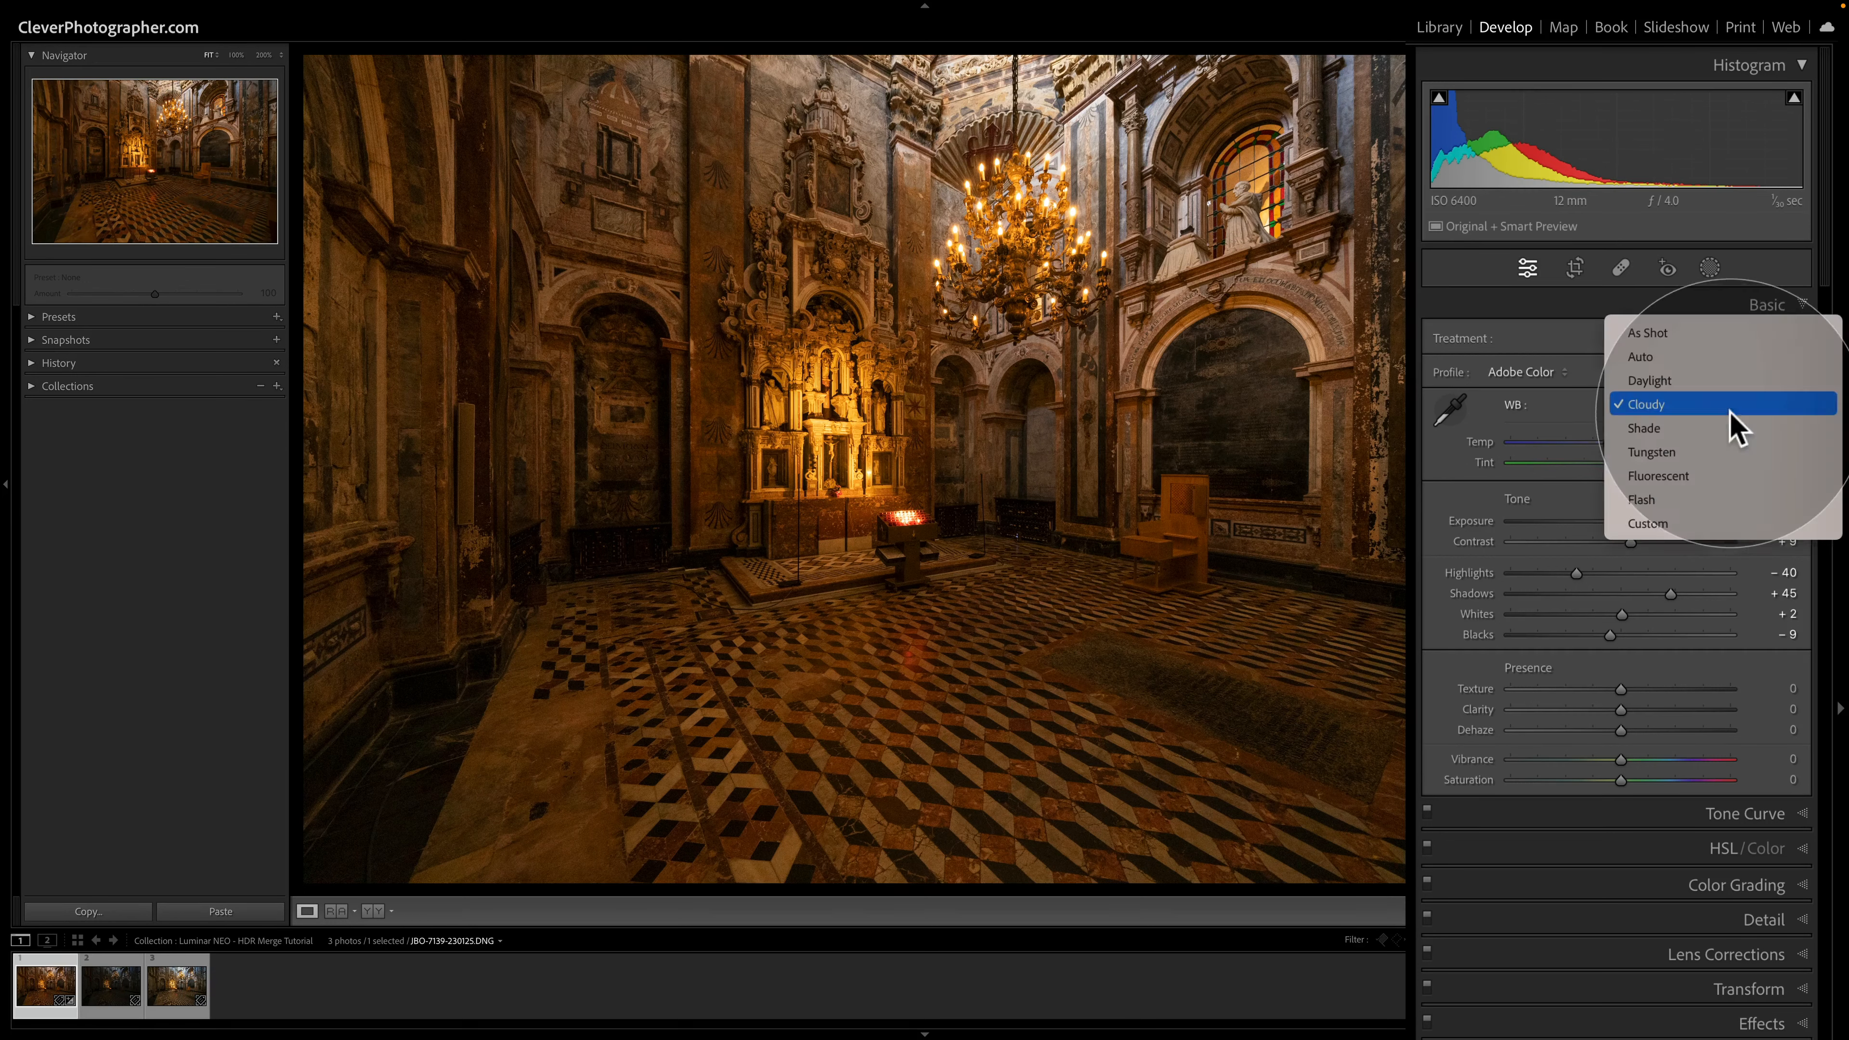
left_click(1713, 450)
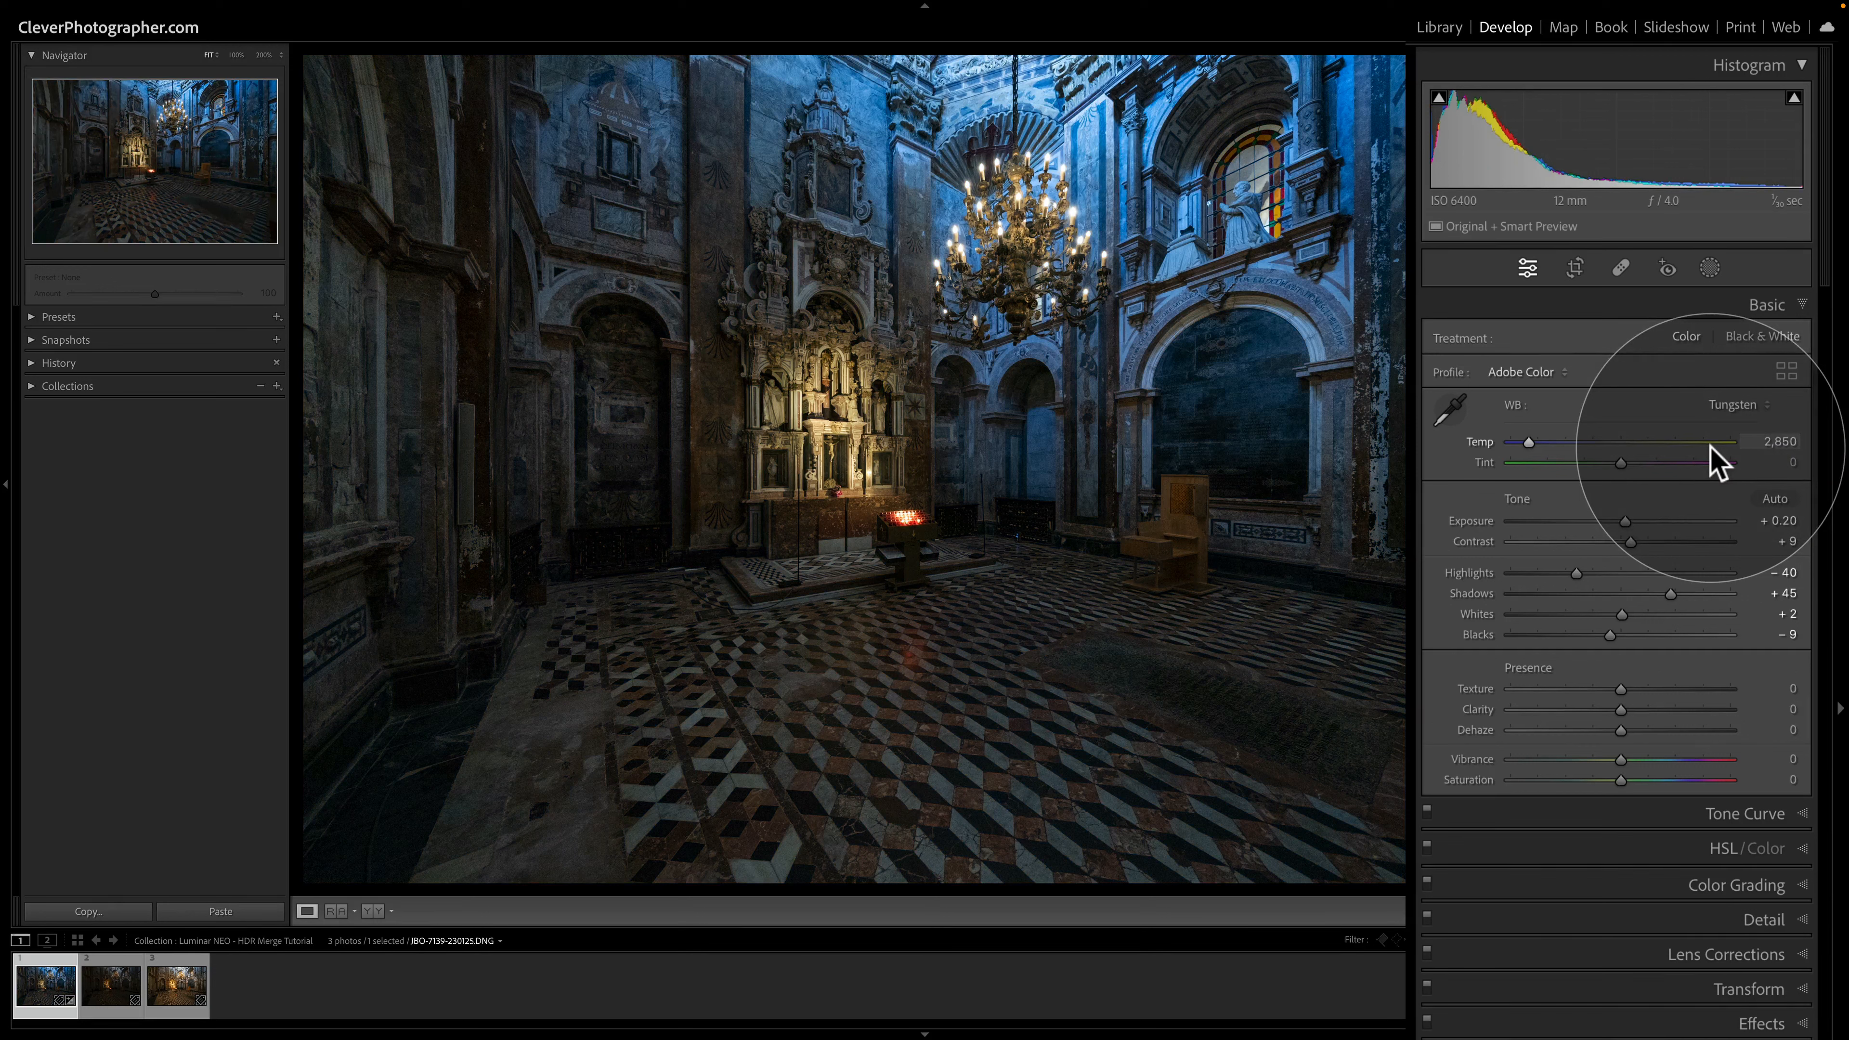
left_click(1734, 408)
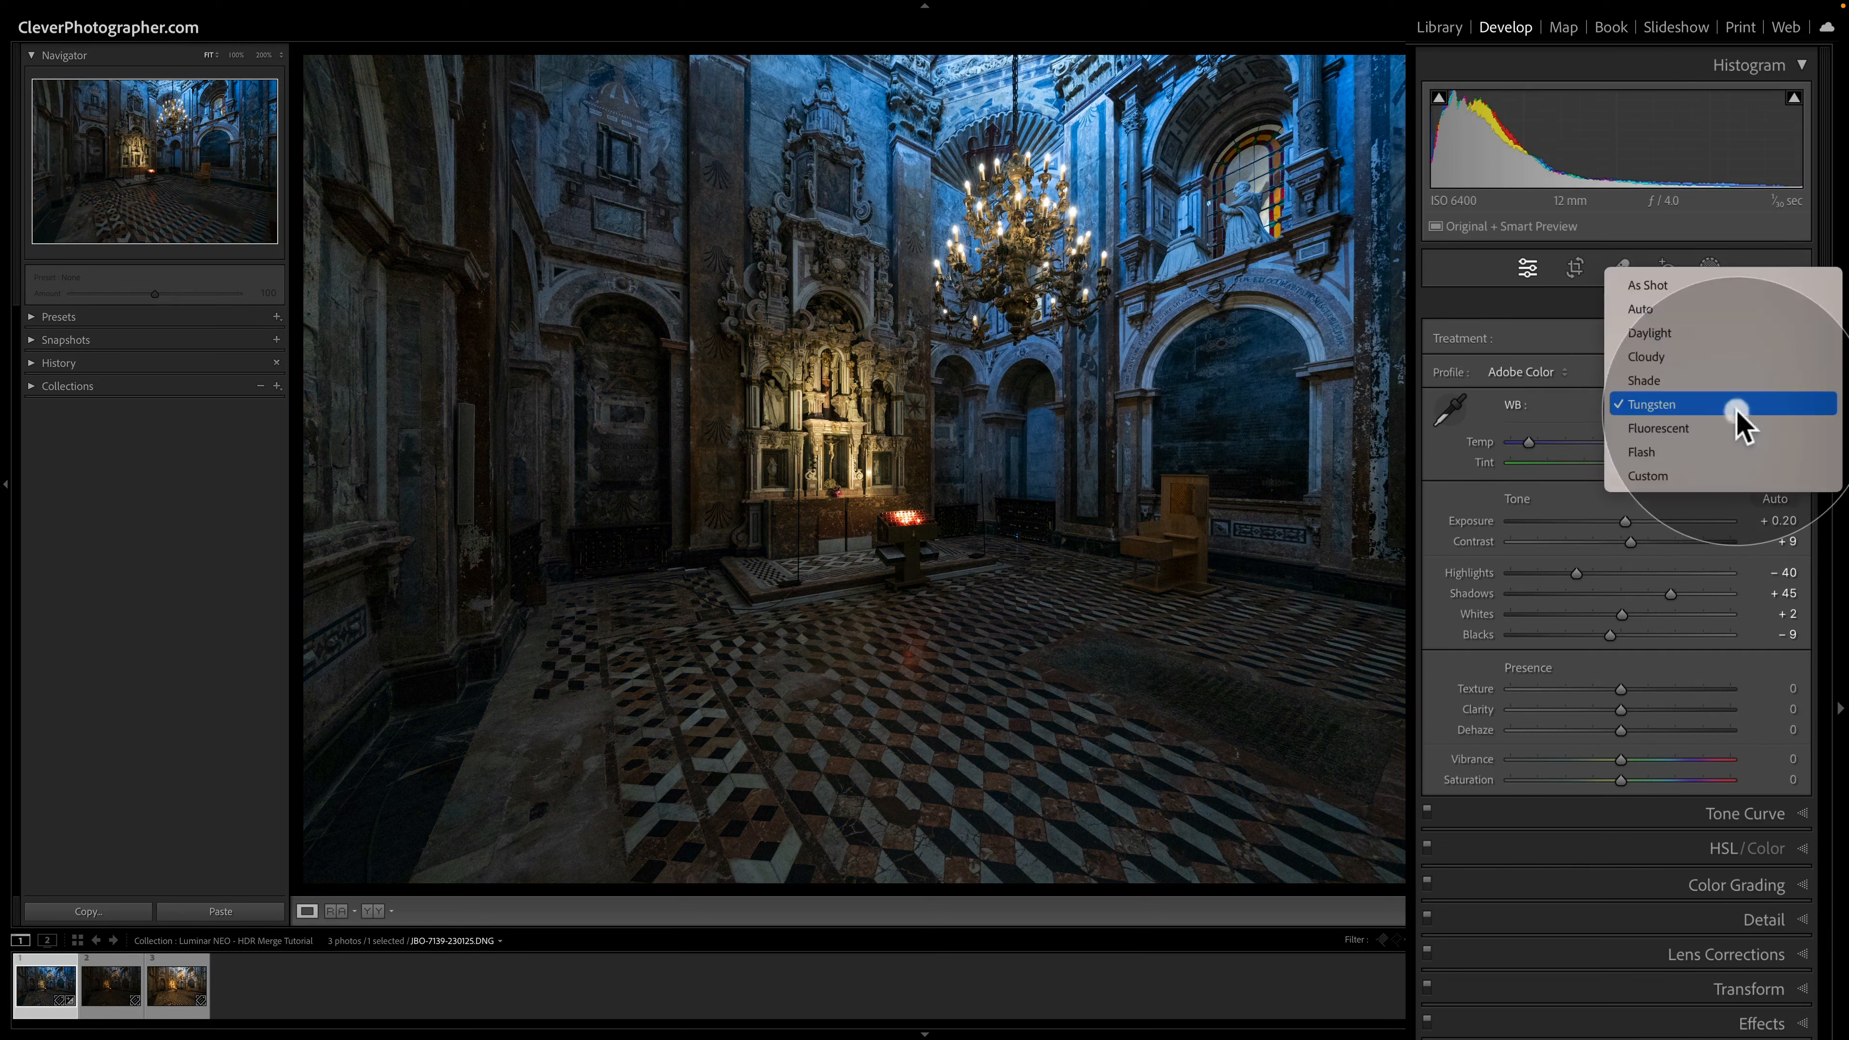
left_click(1720, 287)
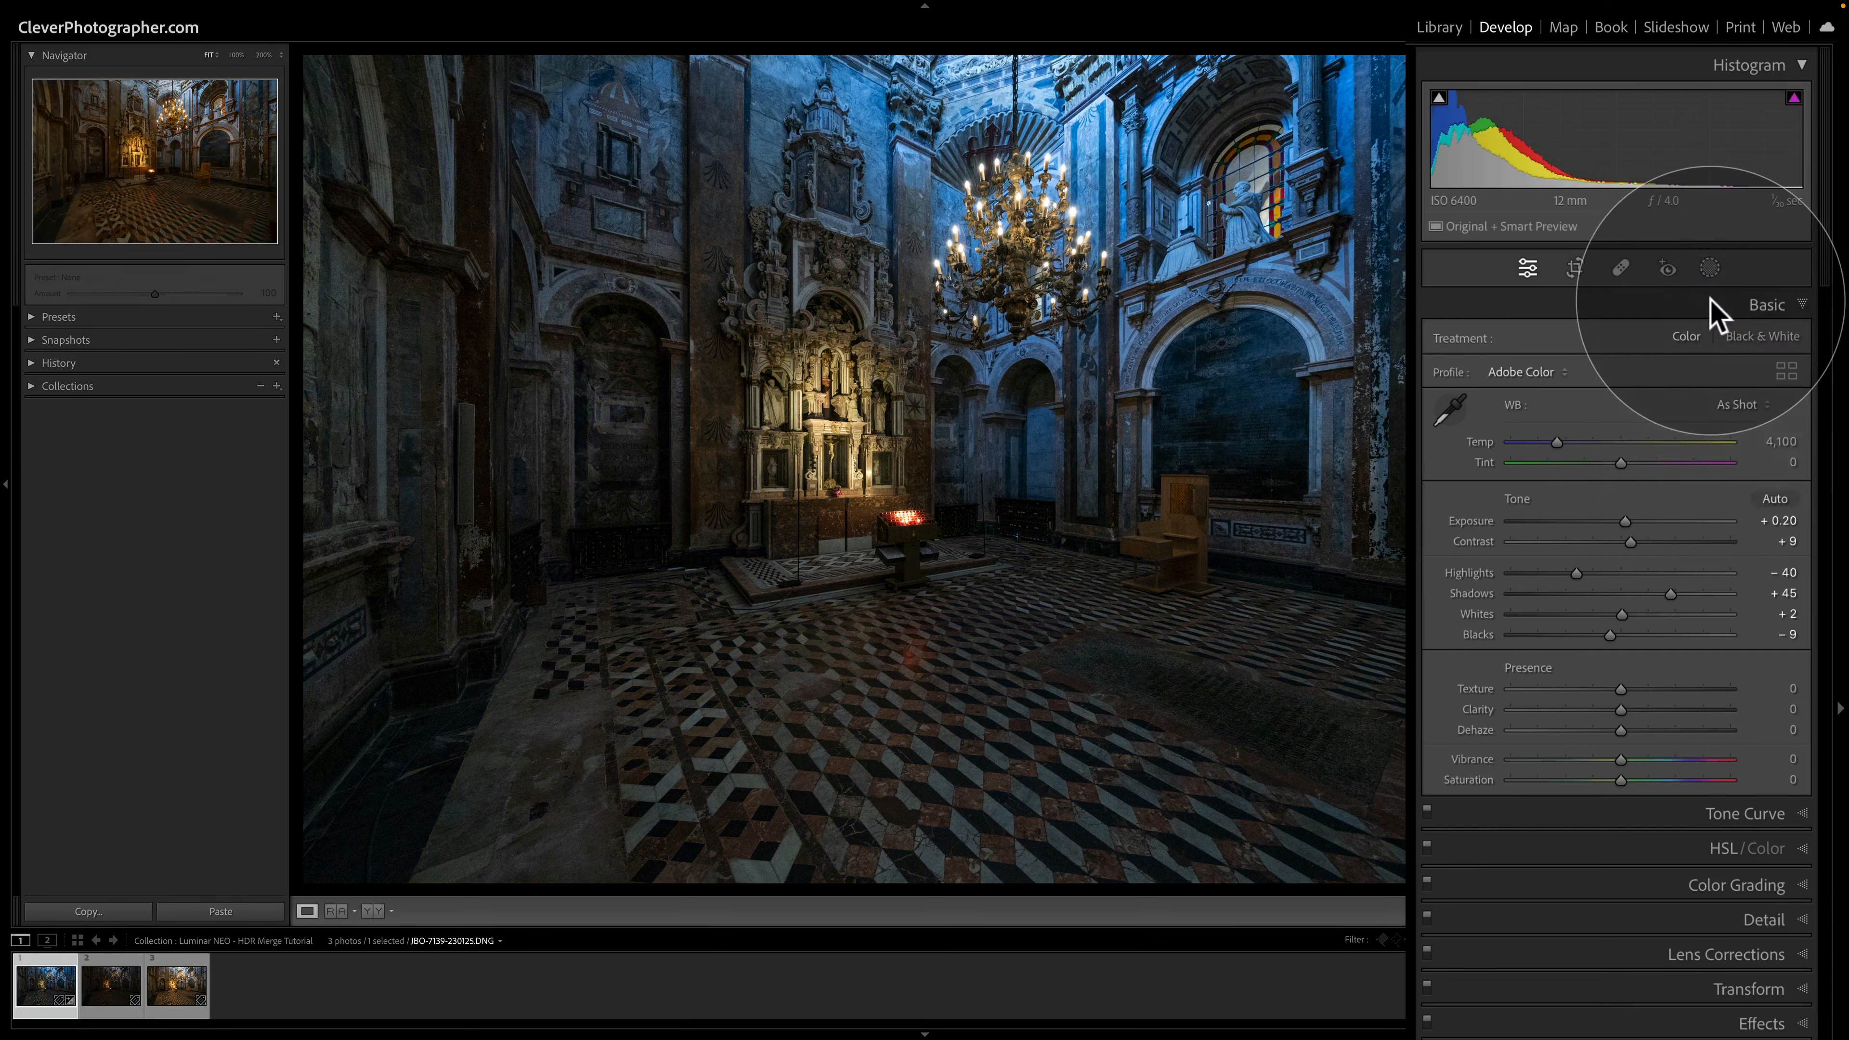
Set Tint to +5, Texture to +5, Clarity to -9 and Vibrance to +10
left_click_drag(1620, 463, 1622, 462)
left_click(1625, 463)
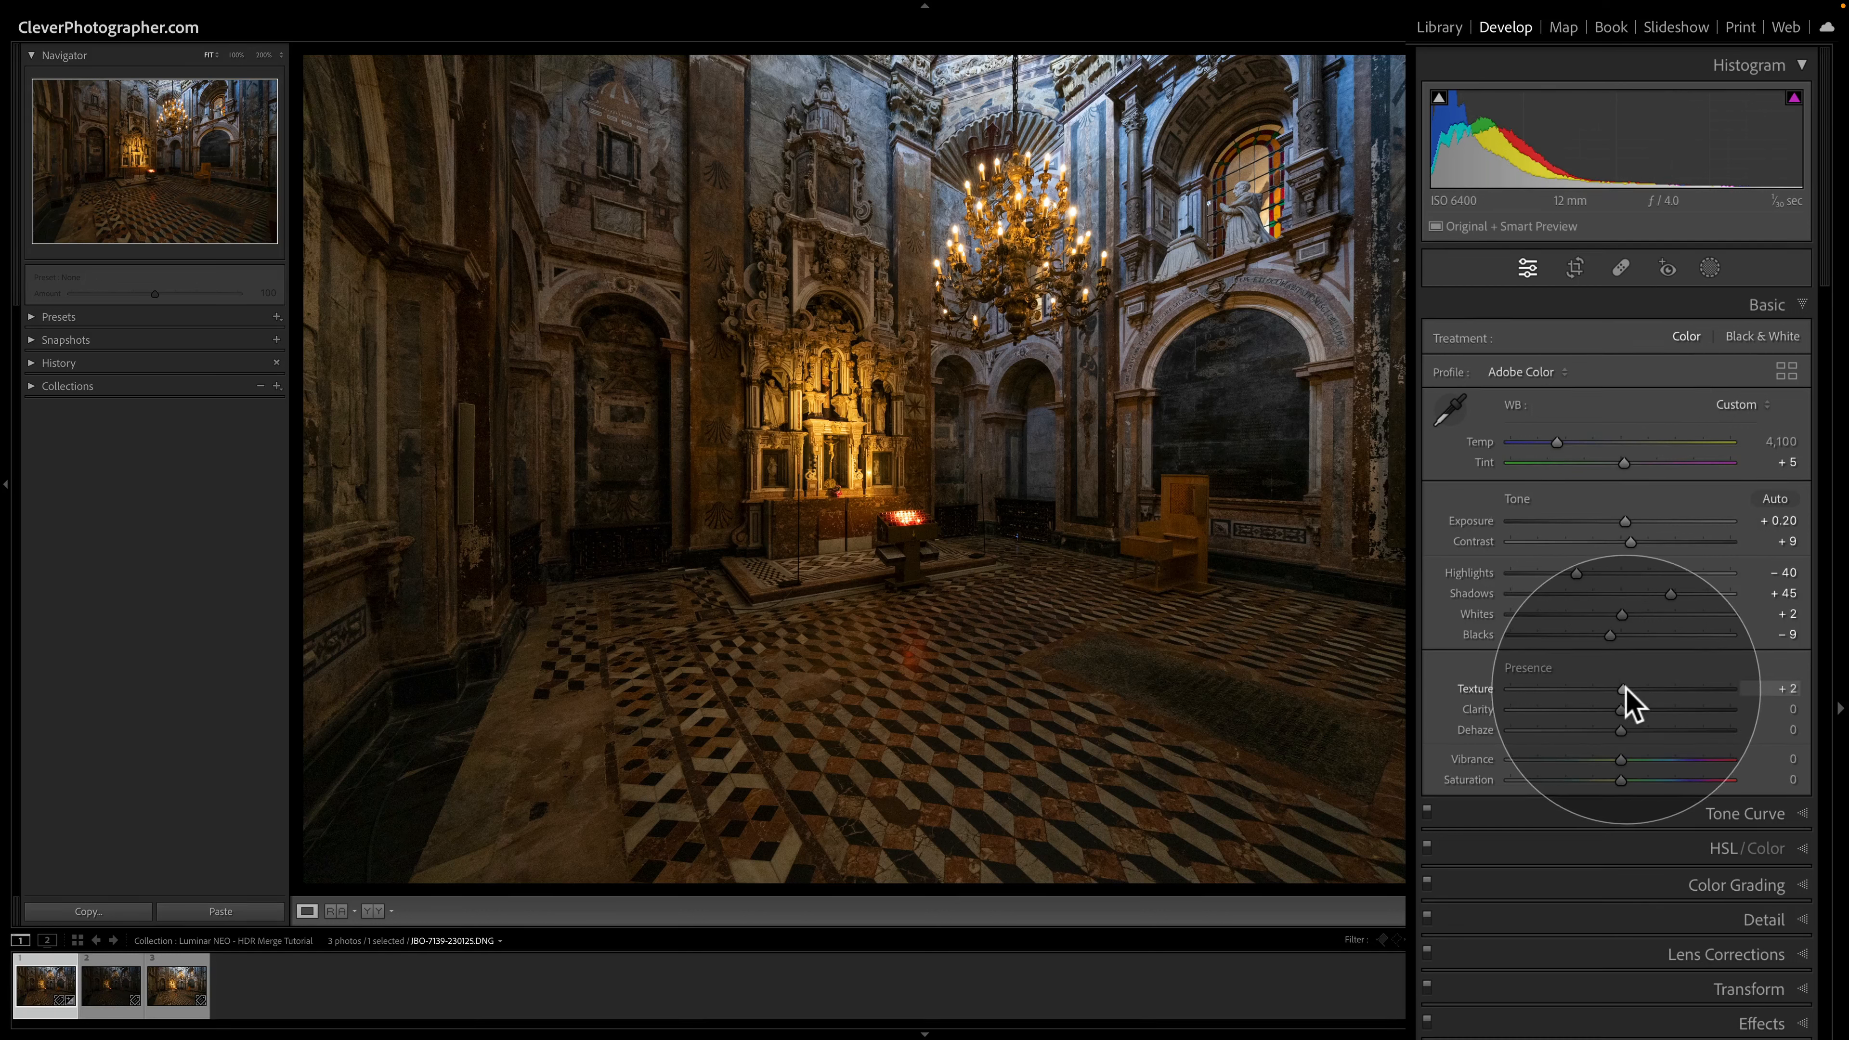
left_click_drag(1622, 688, 1629, 760)
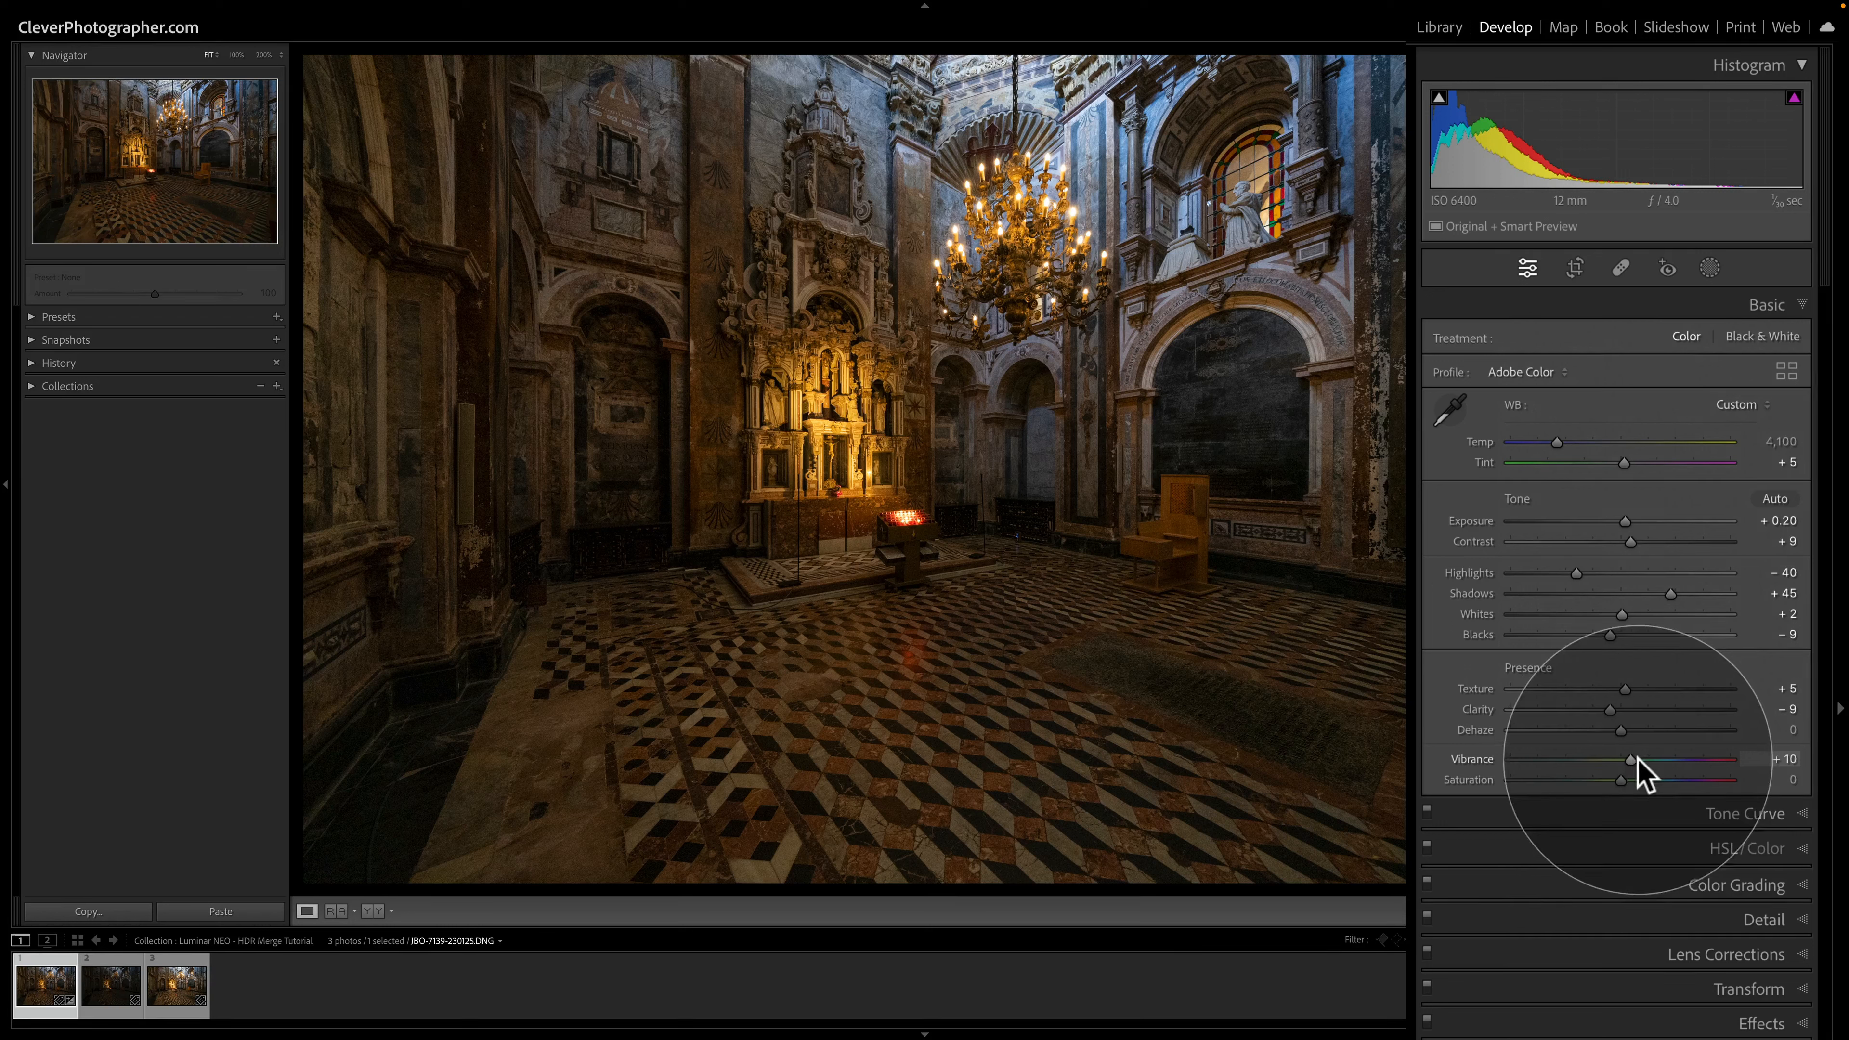
Set the sharpening Amount to 60 and the Luminance noise reduction to 20
left_click(1724, 919)
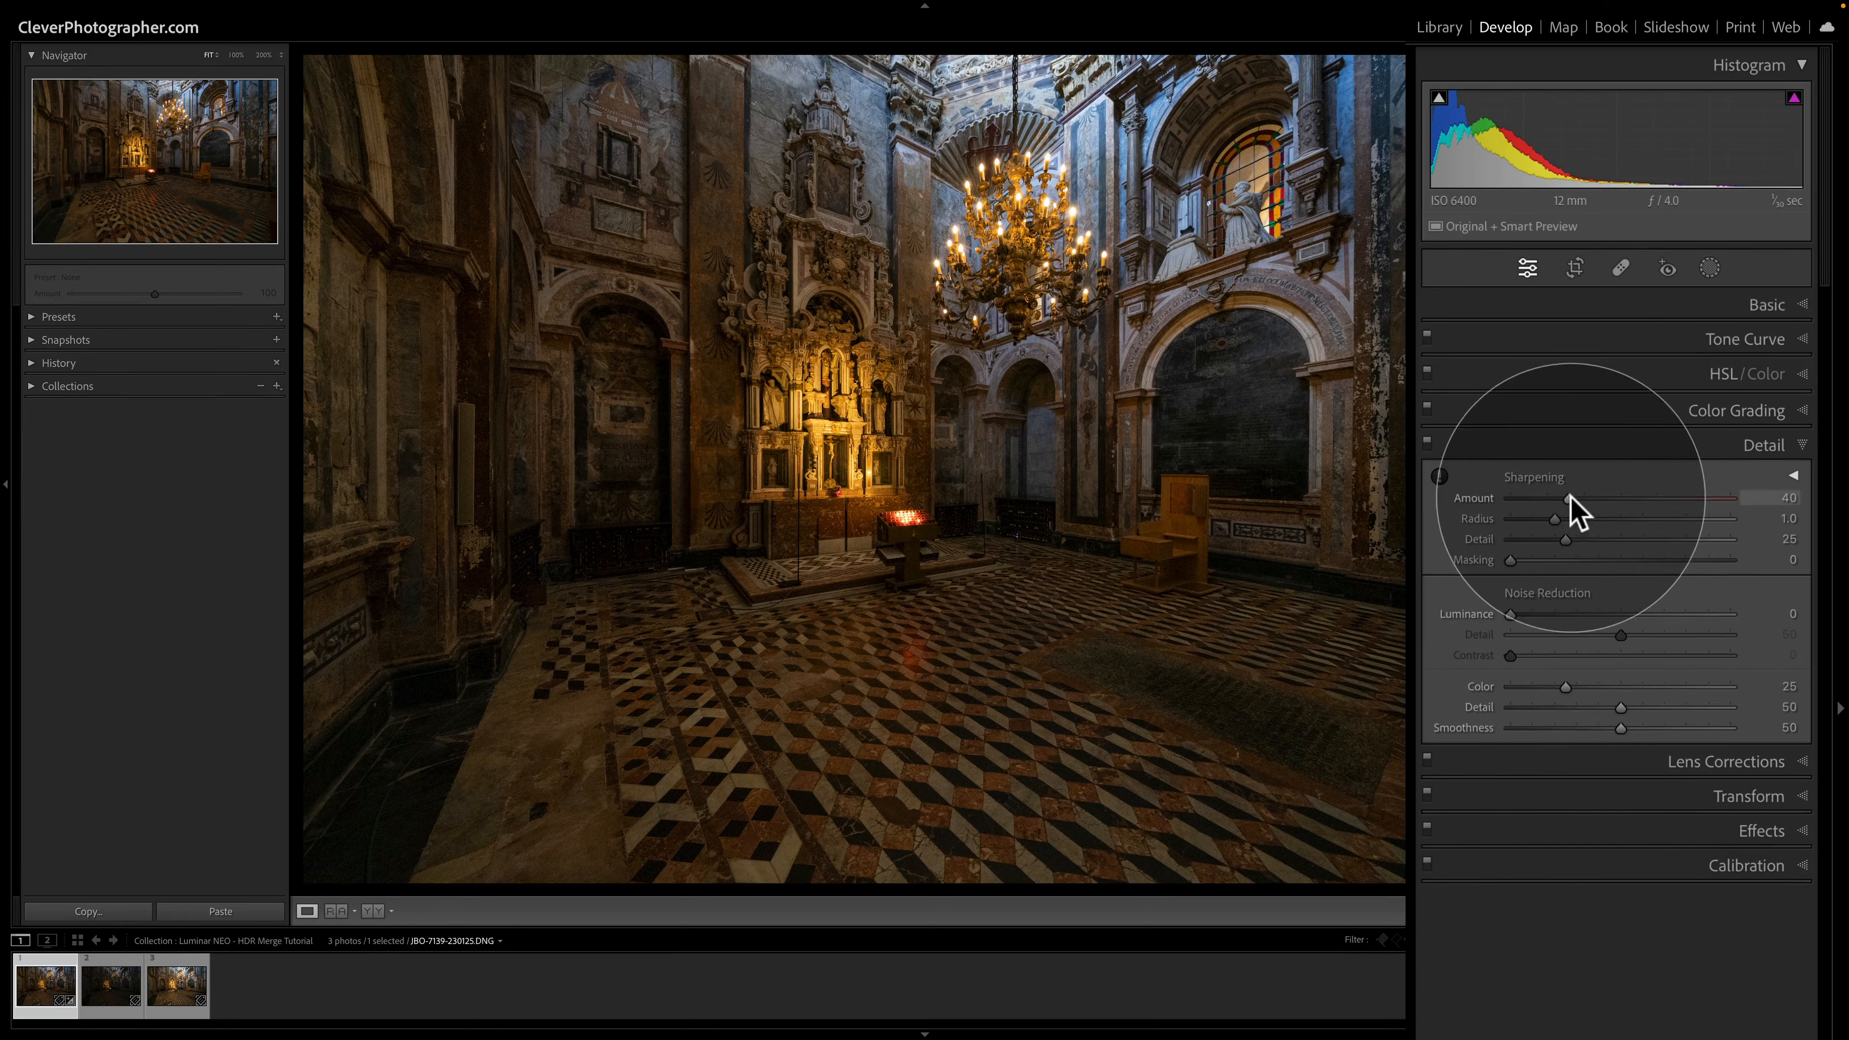
left_click_drag(1569, 499, 1600, 499)
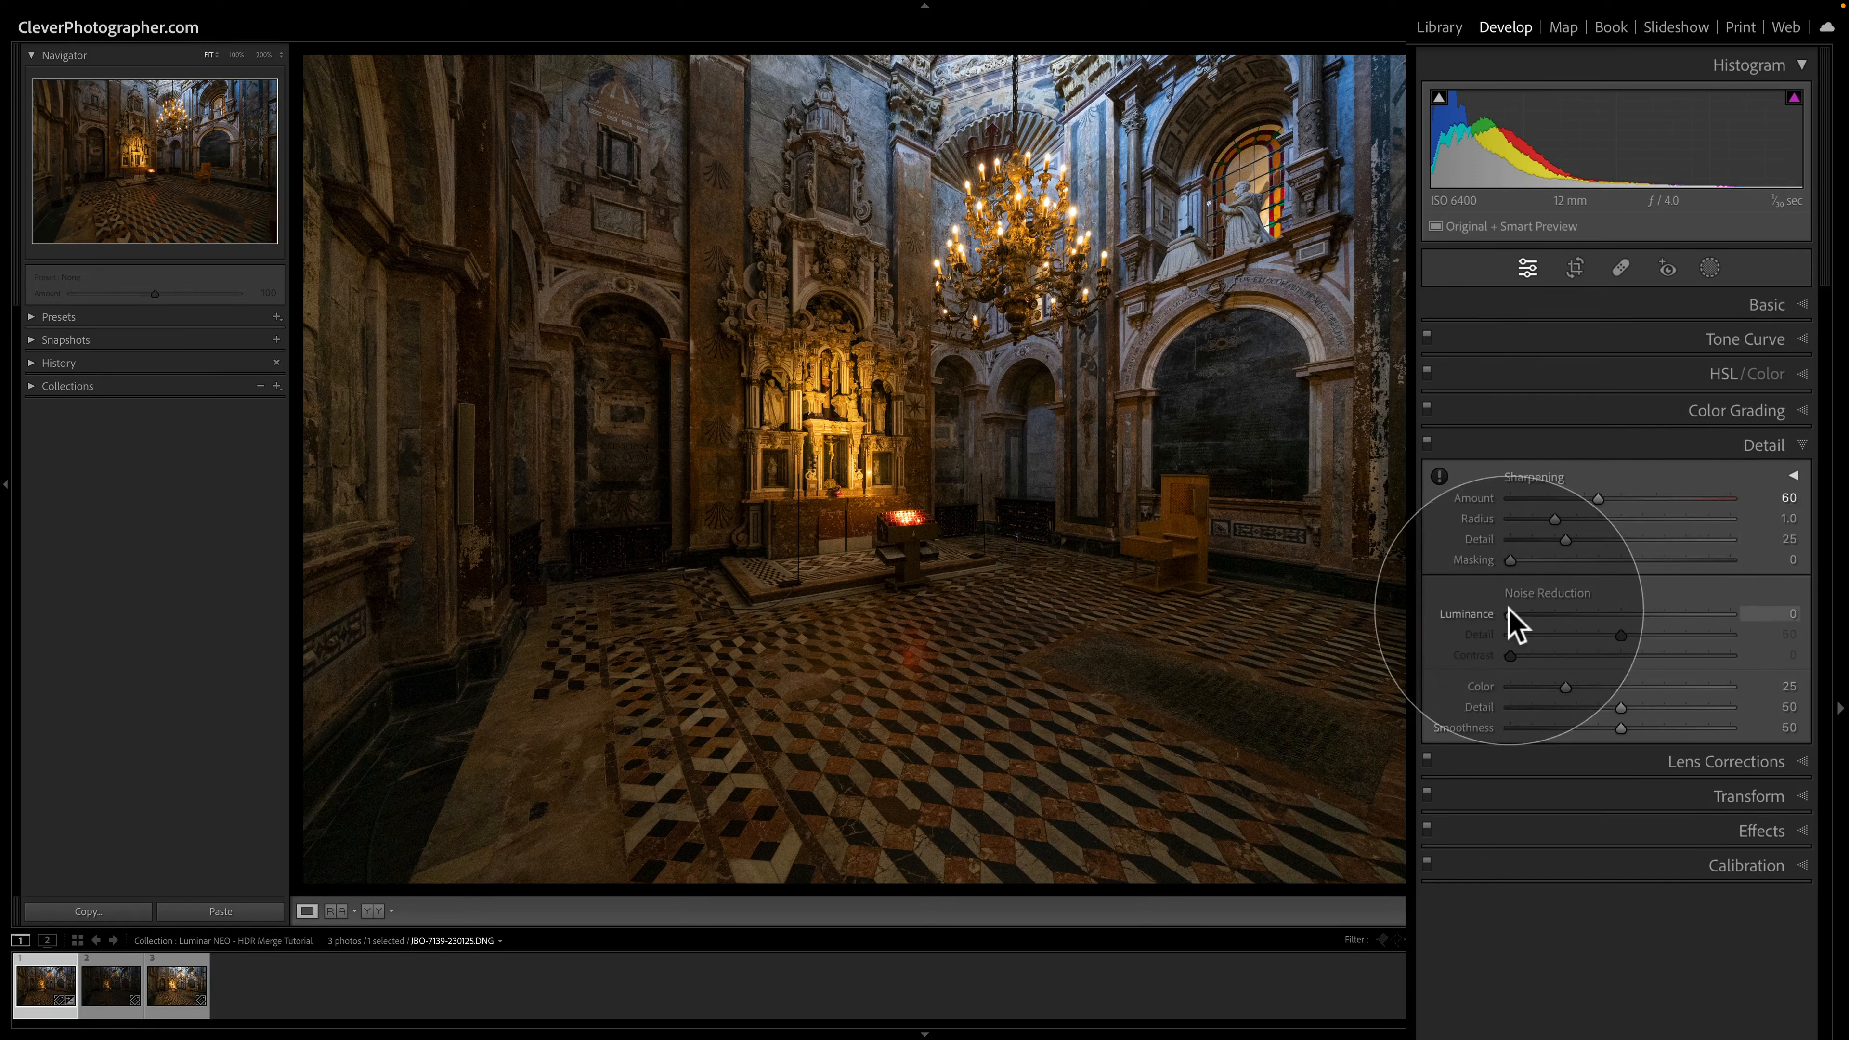
left_click_drag(1511, 614, 1555, 614)
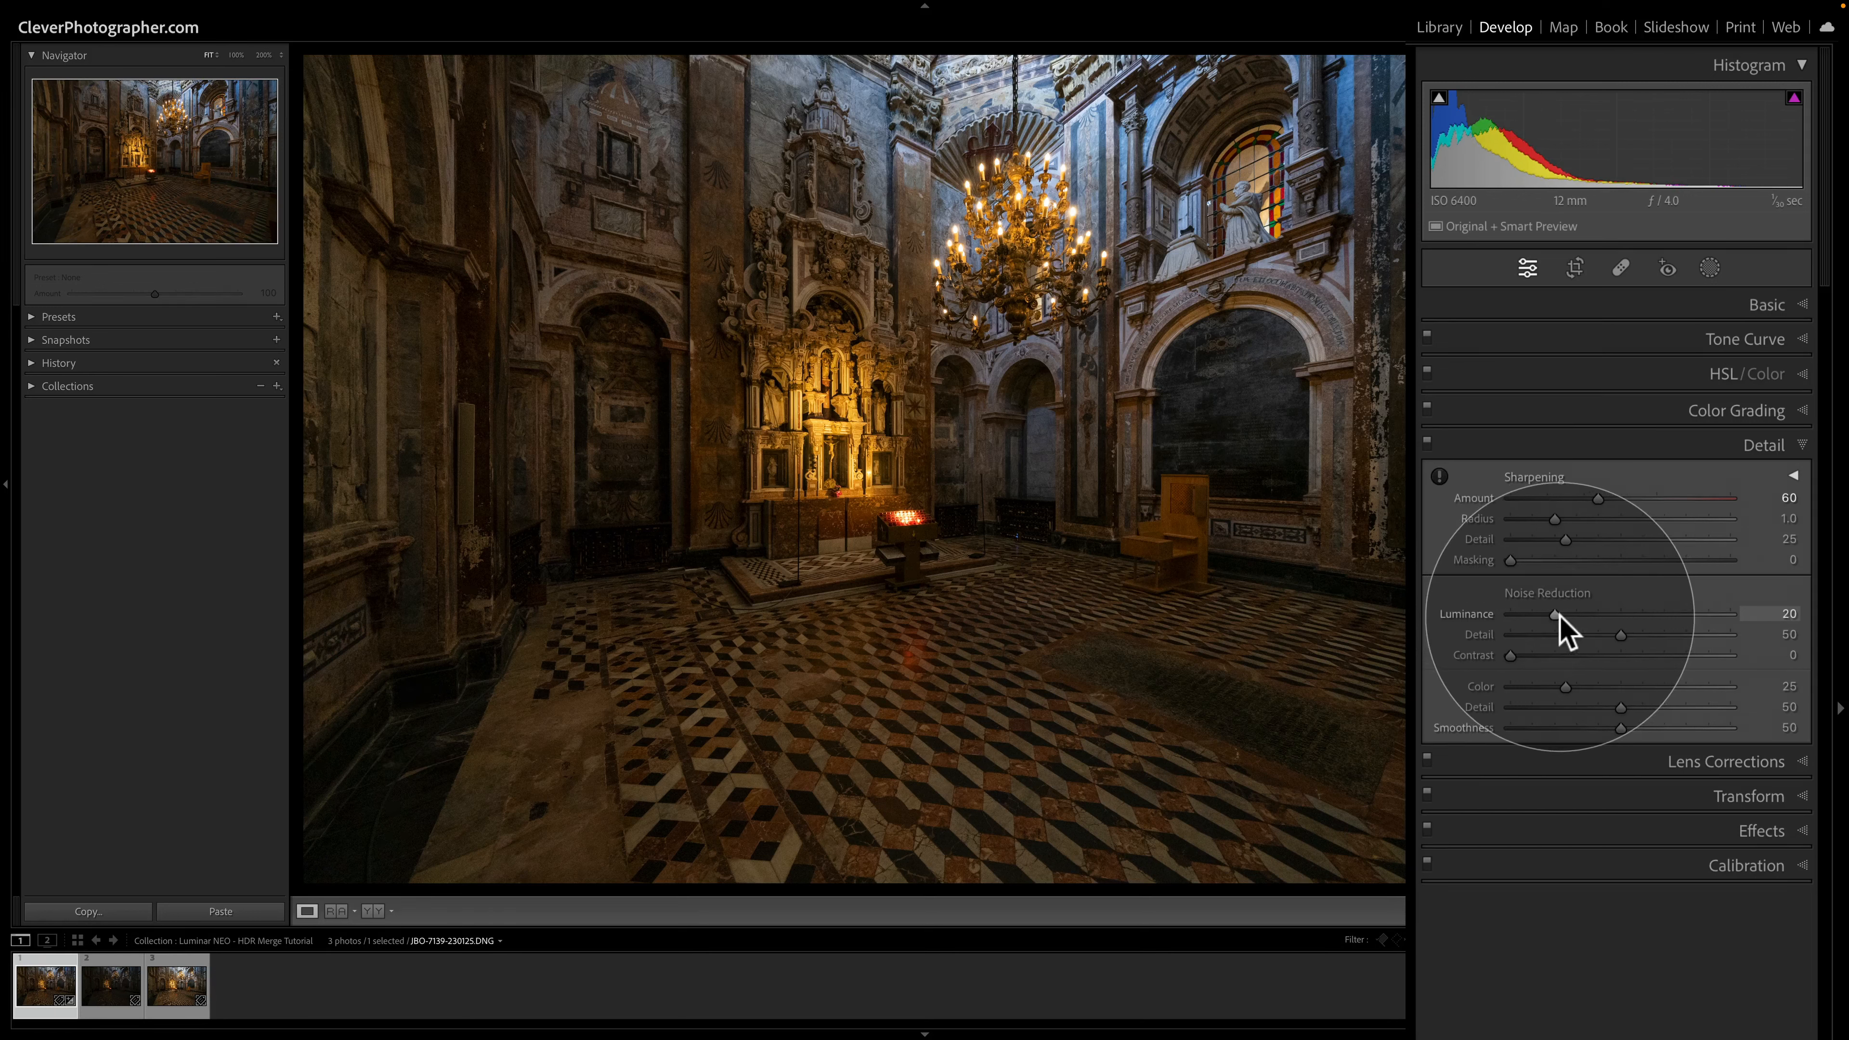
left_click(1766, 448)
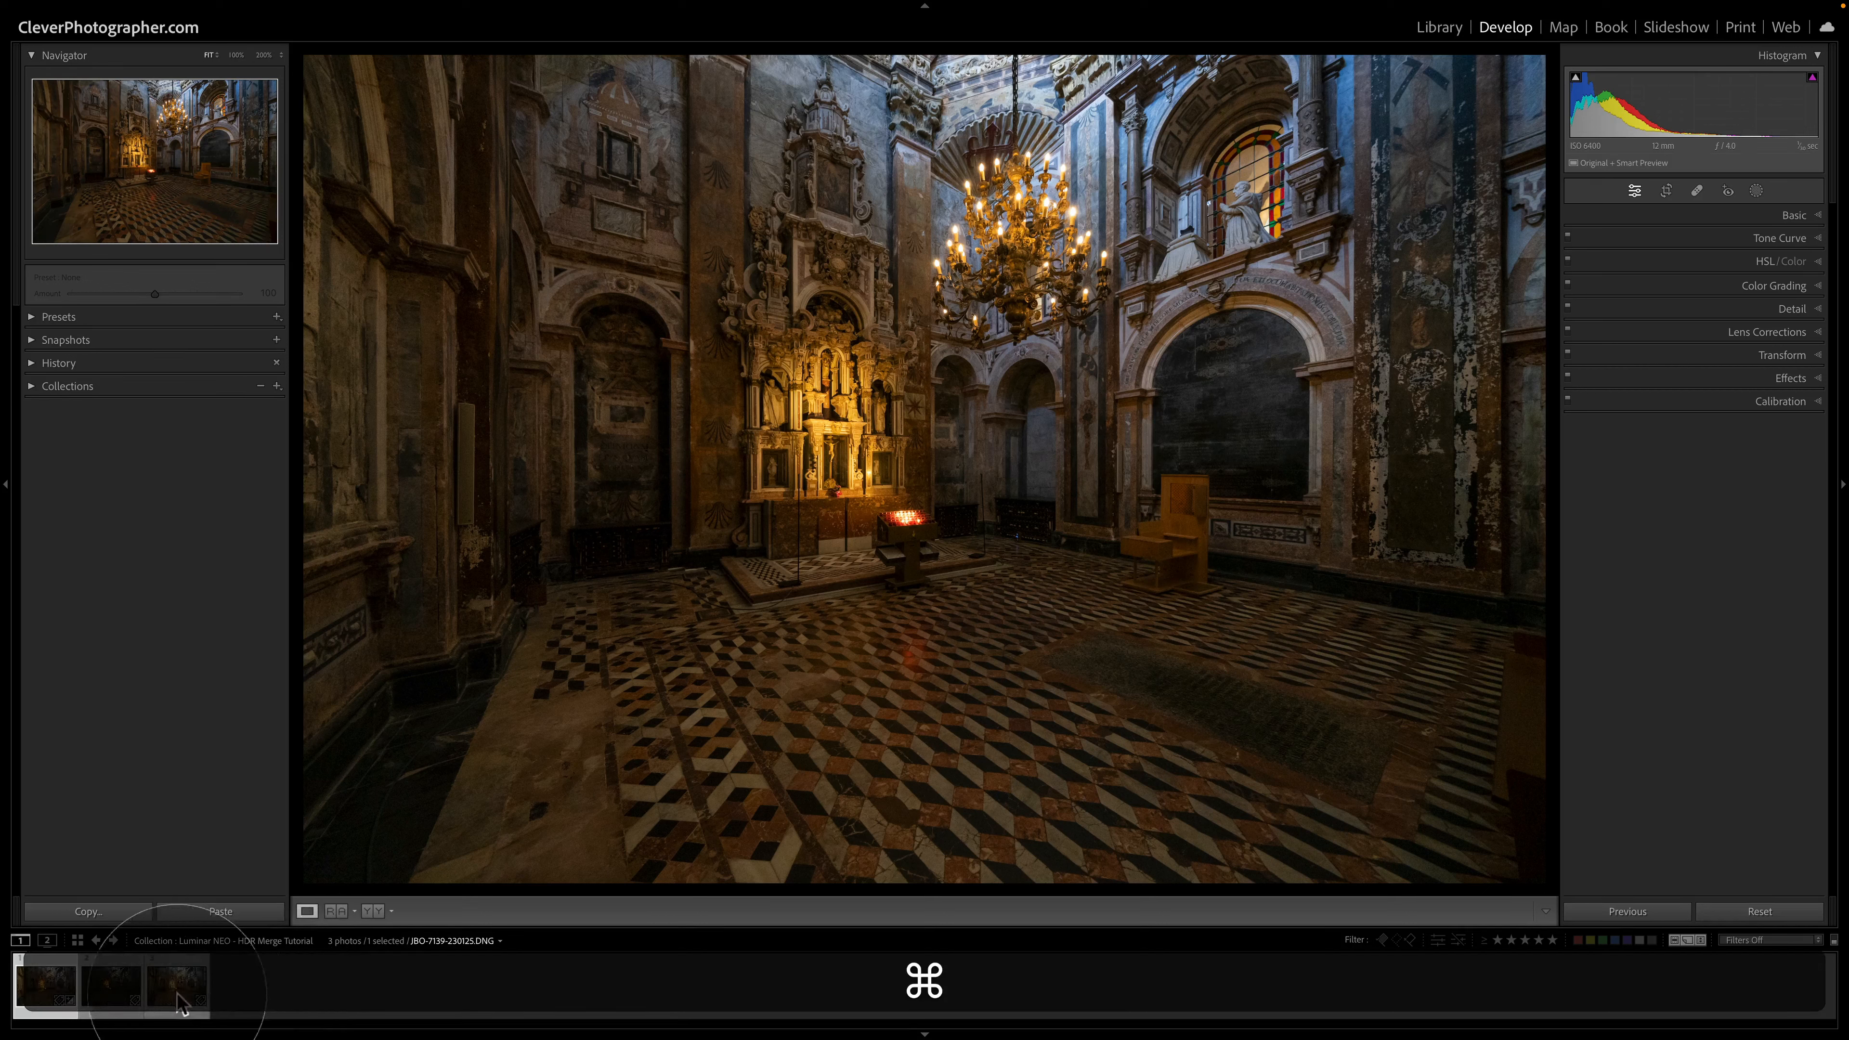
Select all three bracketed photos and synchronize every develop setting from the first one, including Healing and Masking
left_click(117, 996, "super")
left_click(167, 995, "super")
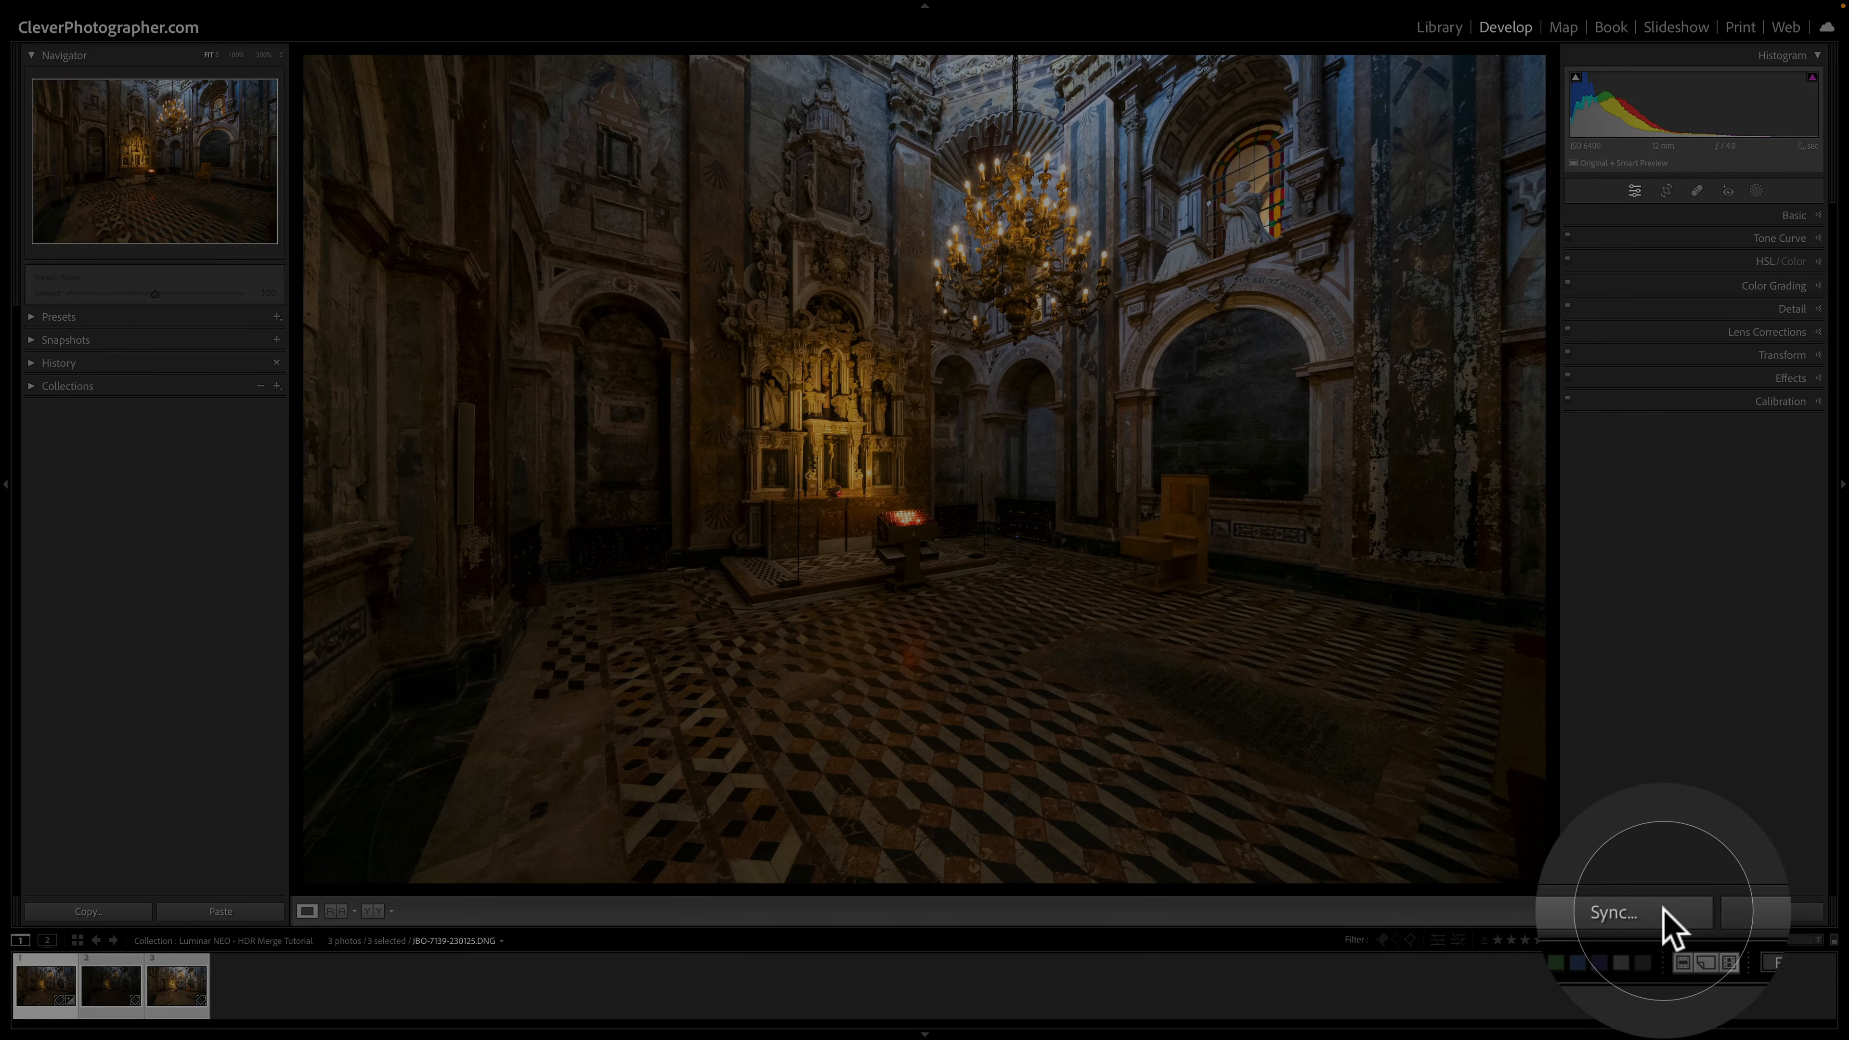
left_click(1666, 920)
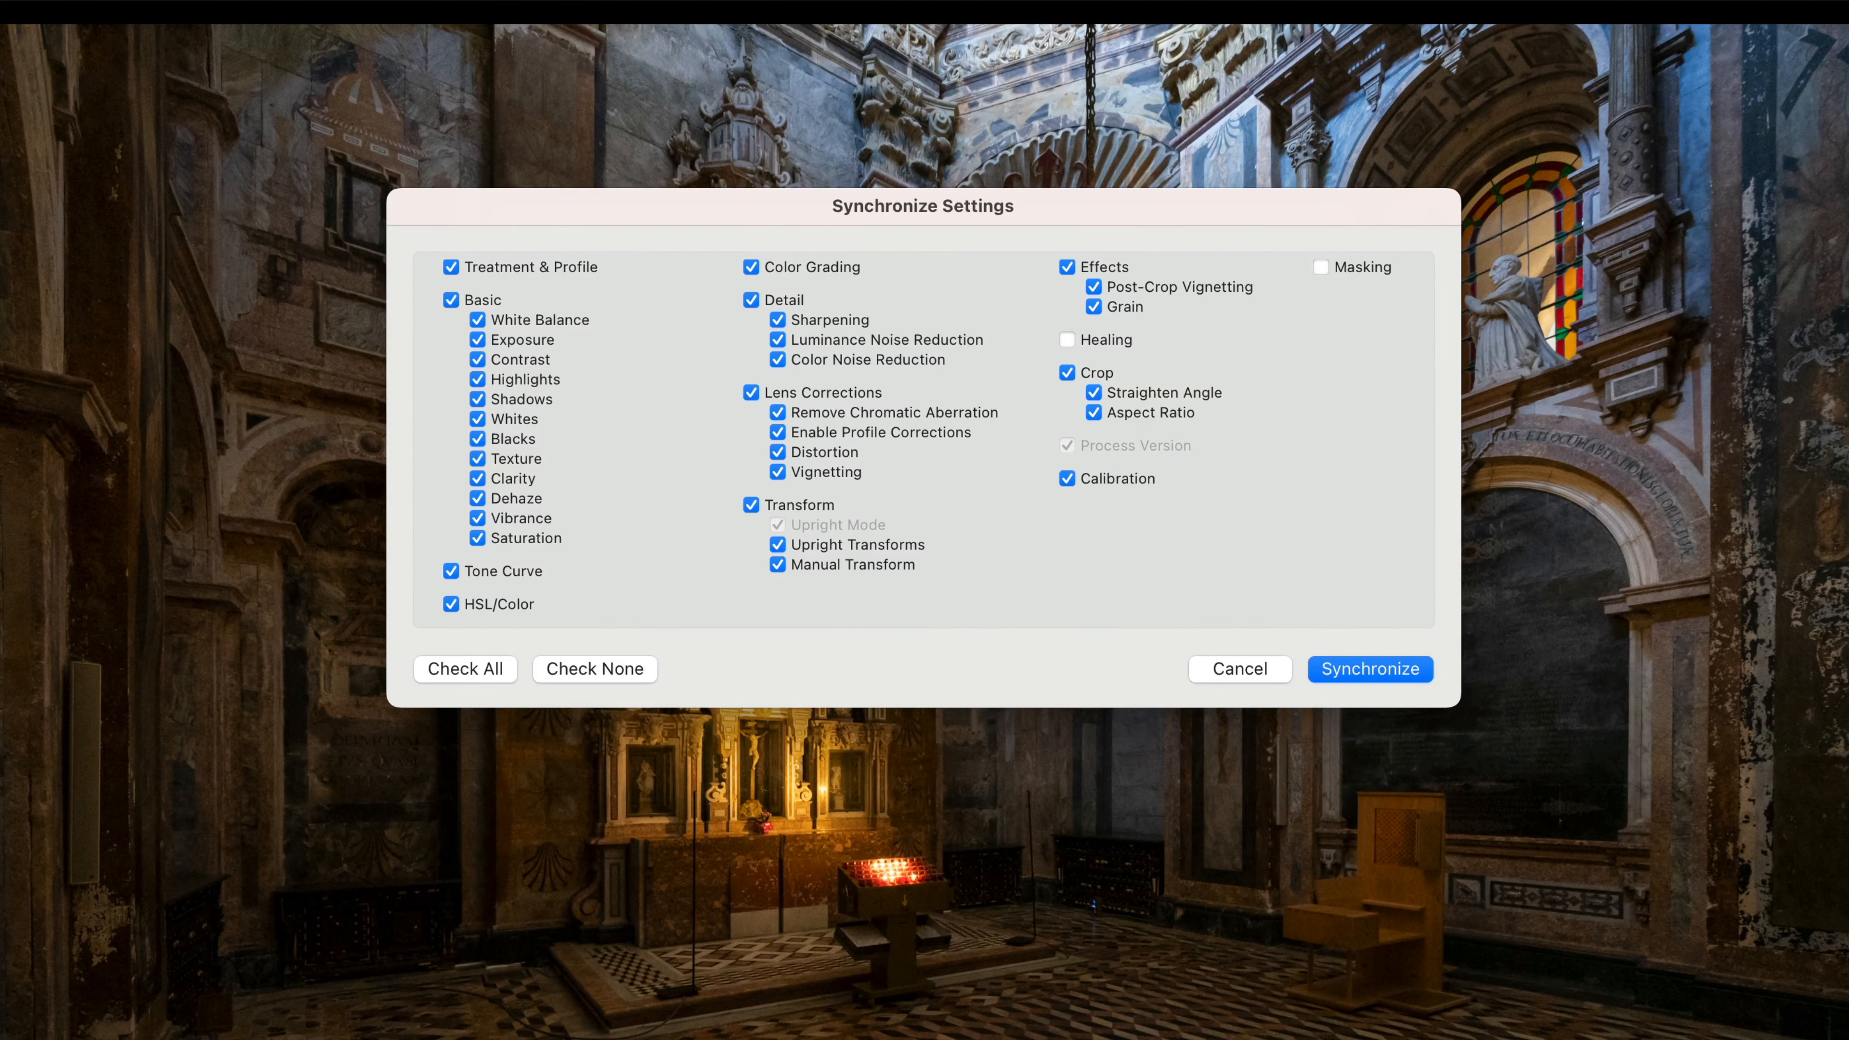
left_click(477, 669)
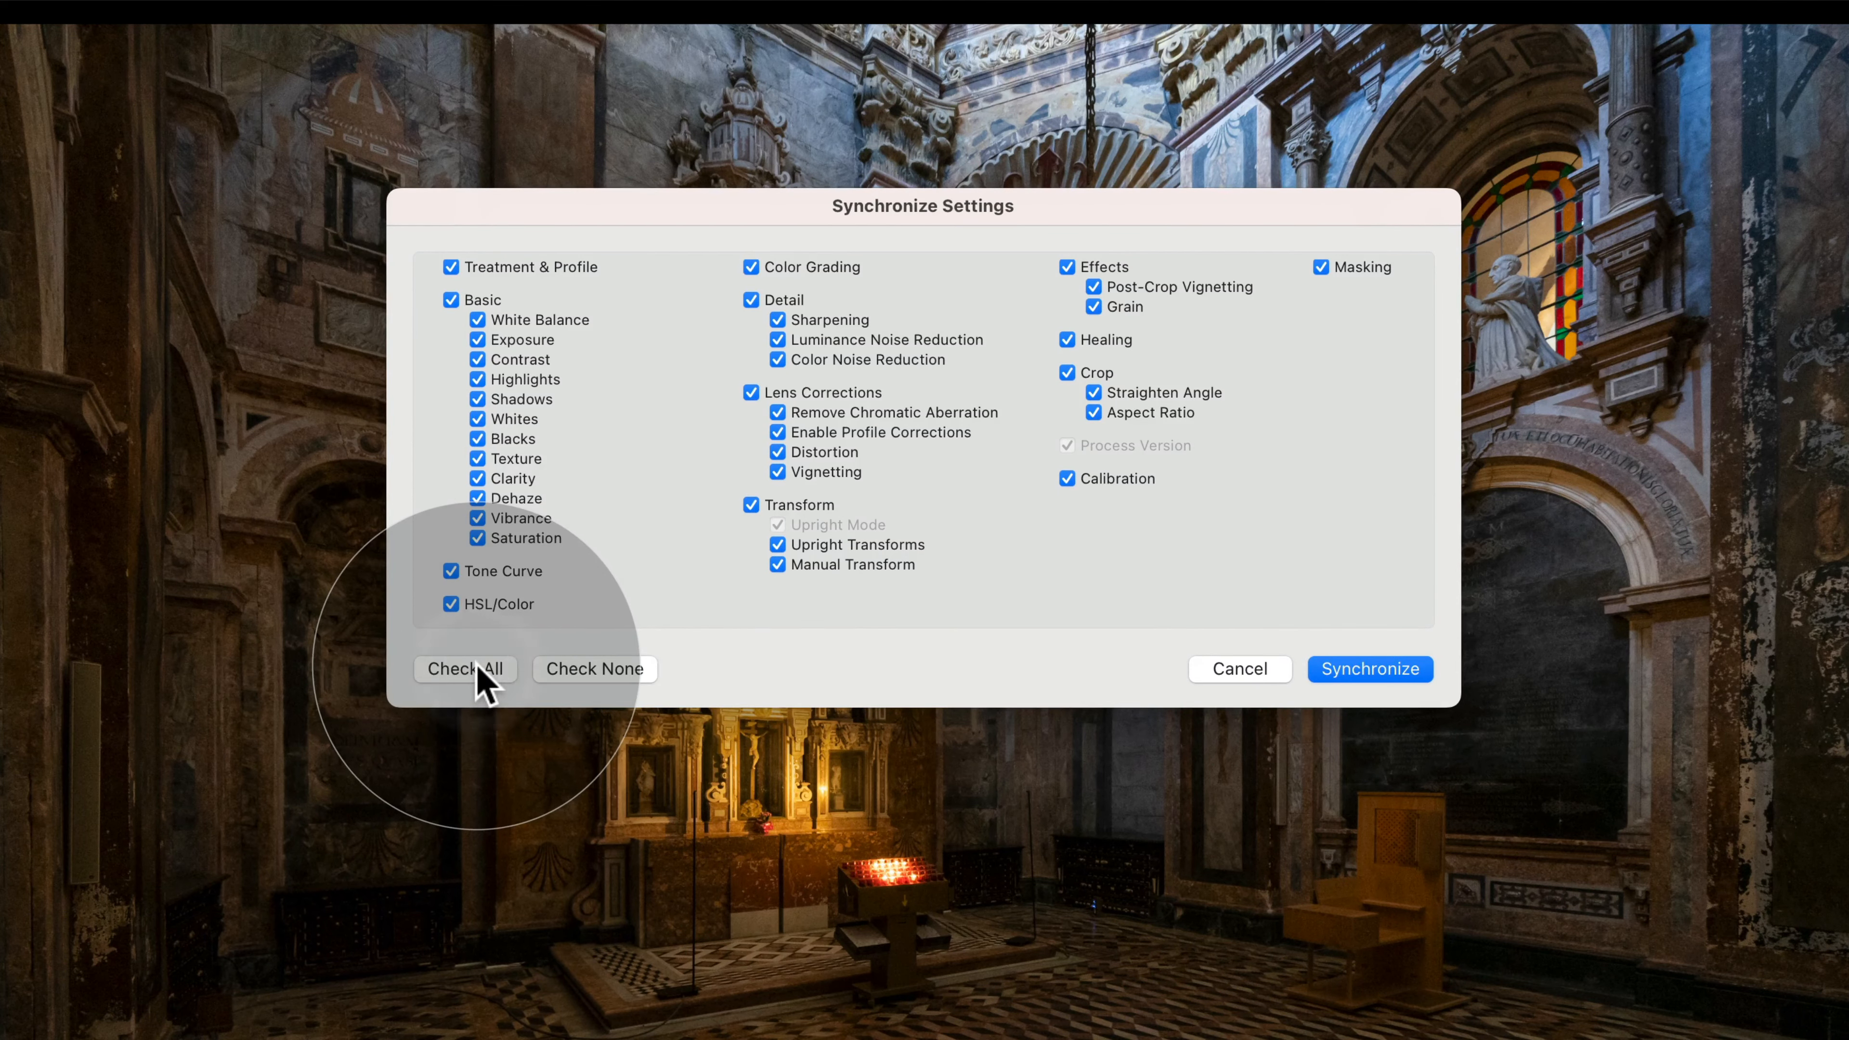
left_click(1379, 669)
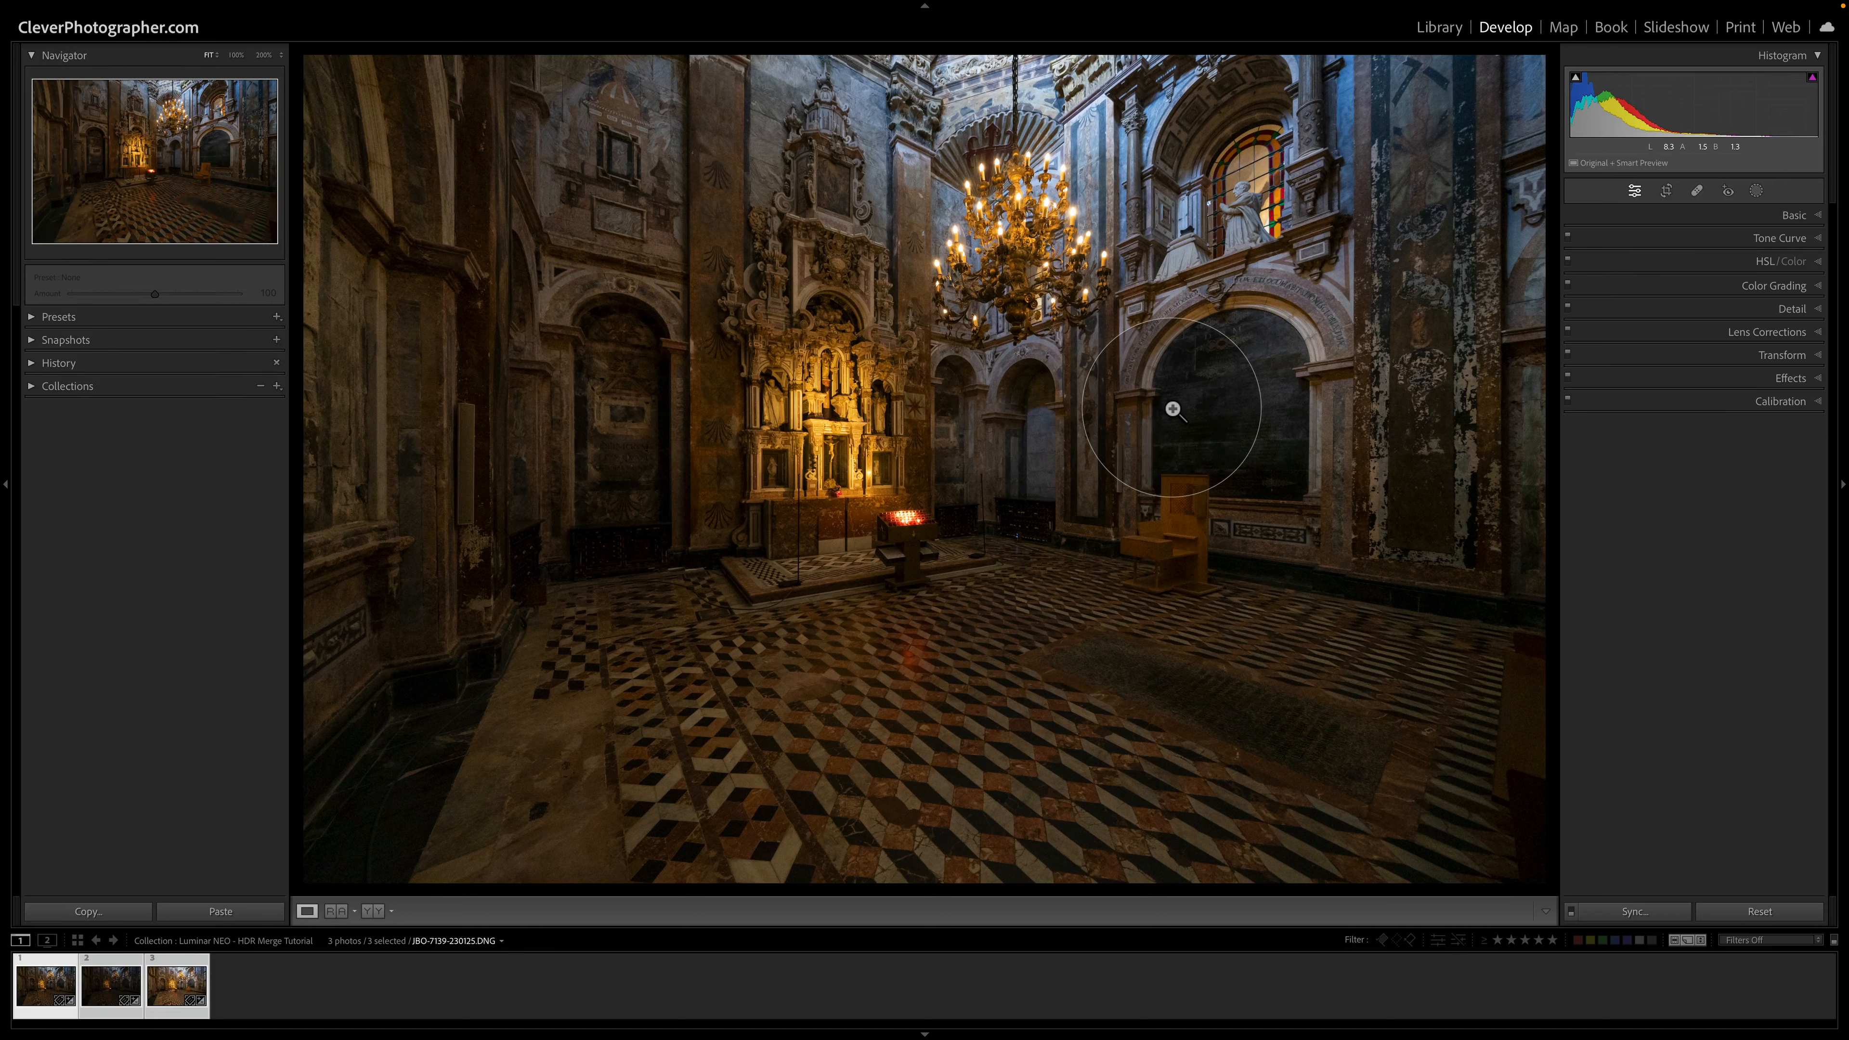
Check the synced settings on the two other brackets and reset the Exposure of the brightest, third photo to 0.00
left_click(106, 984)
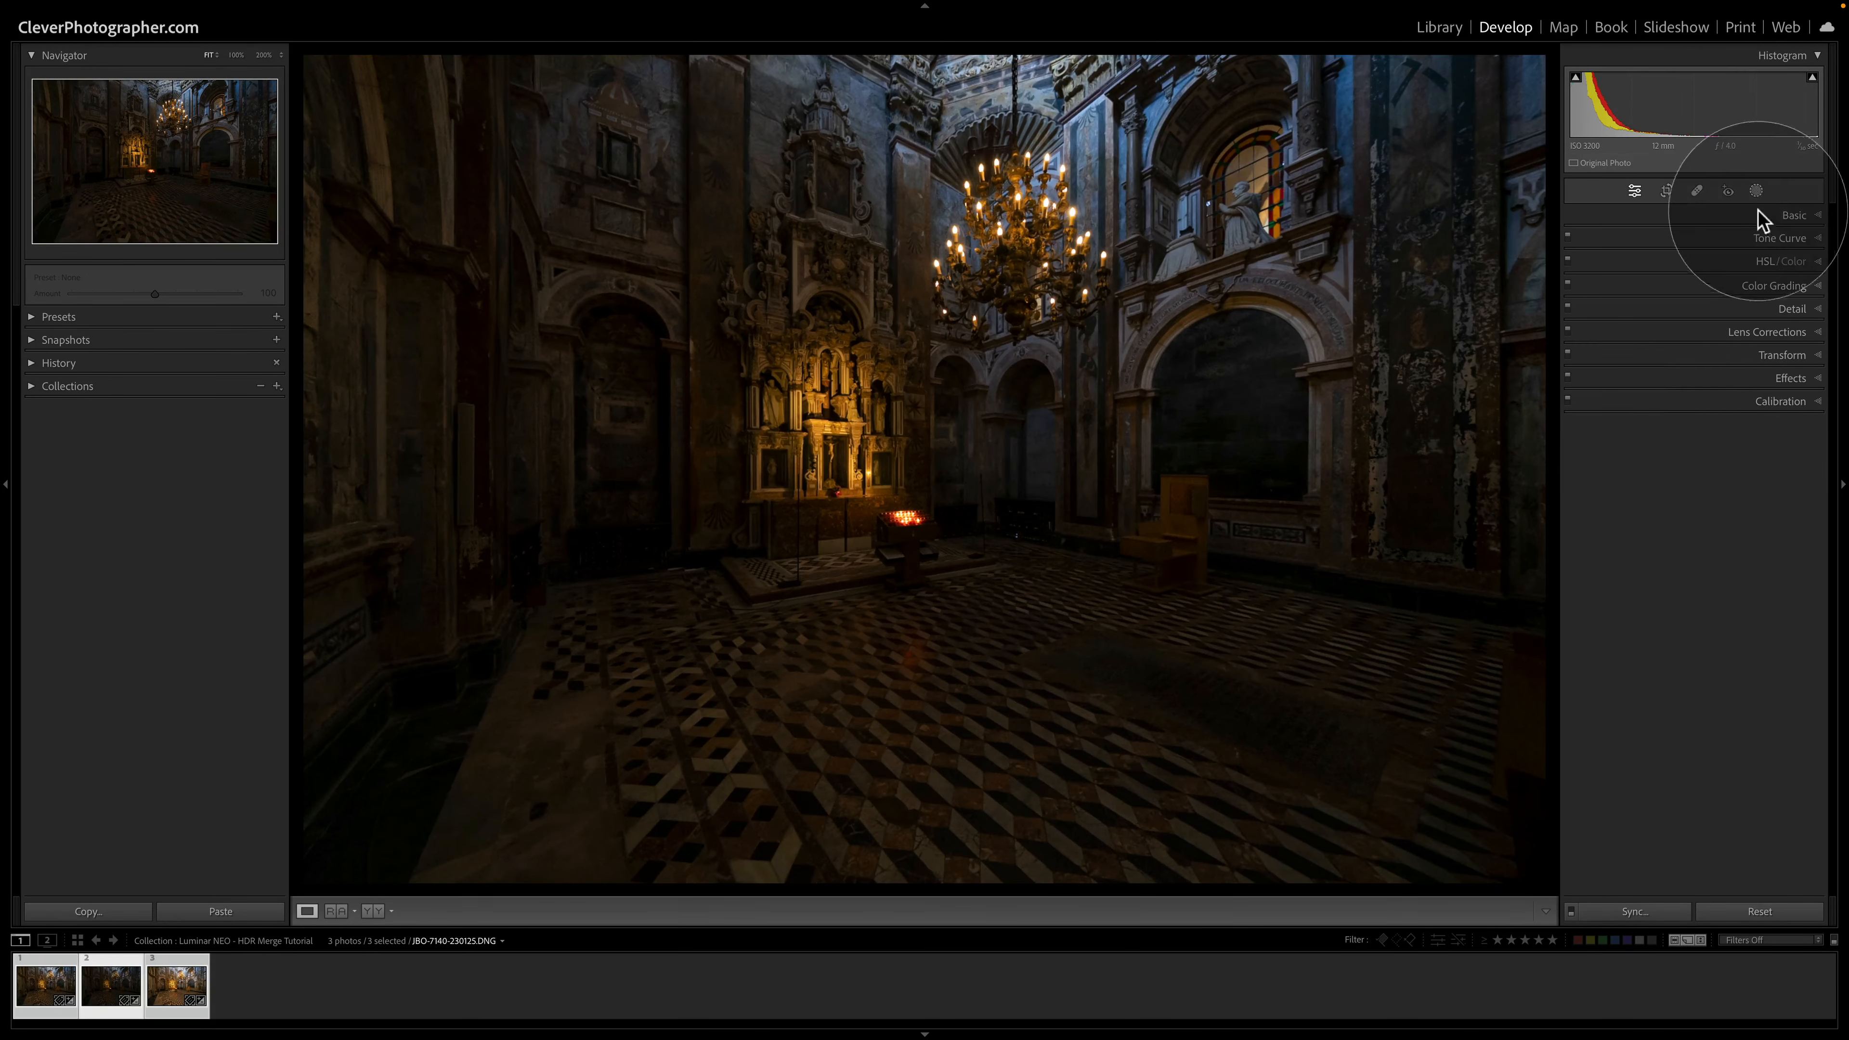
left_click(1762, 217)
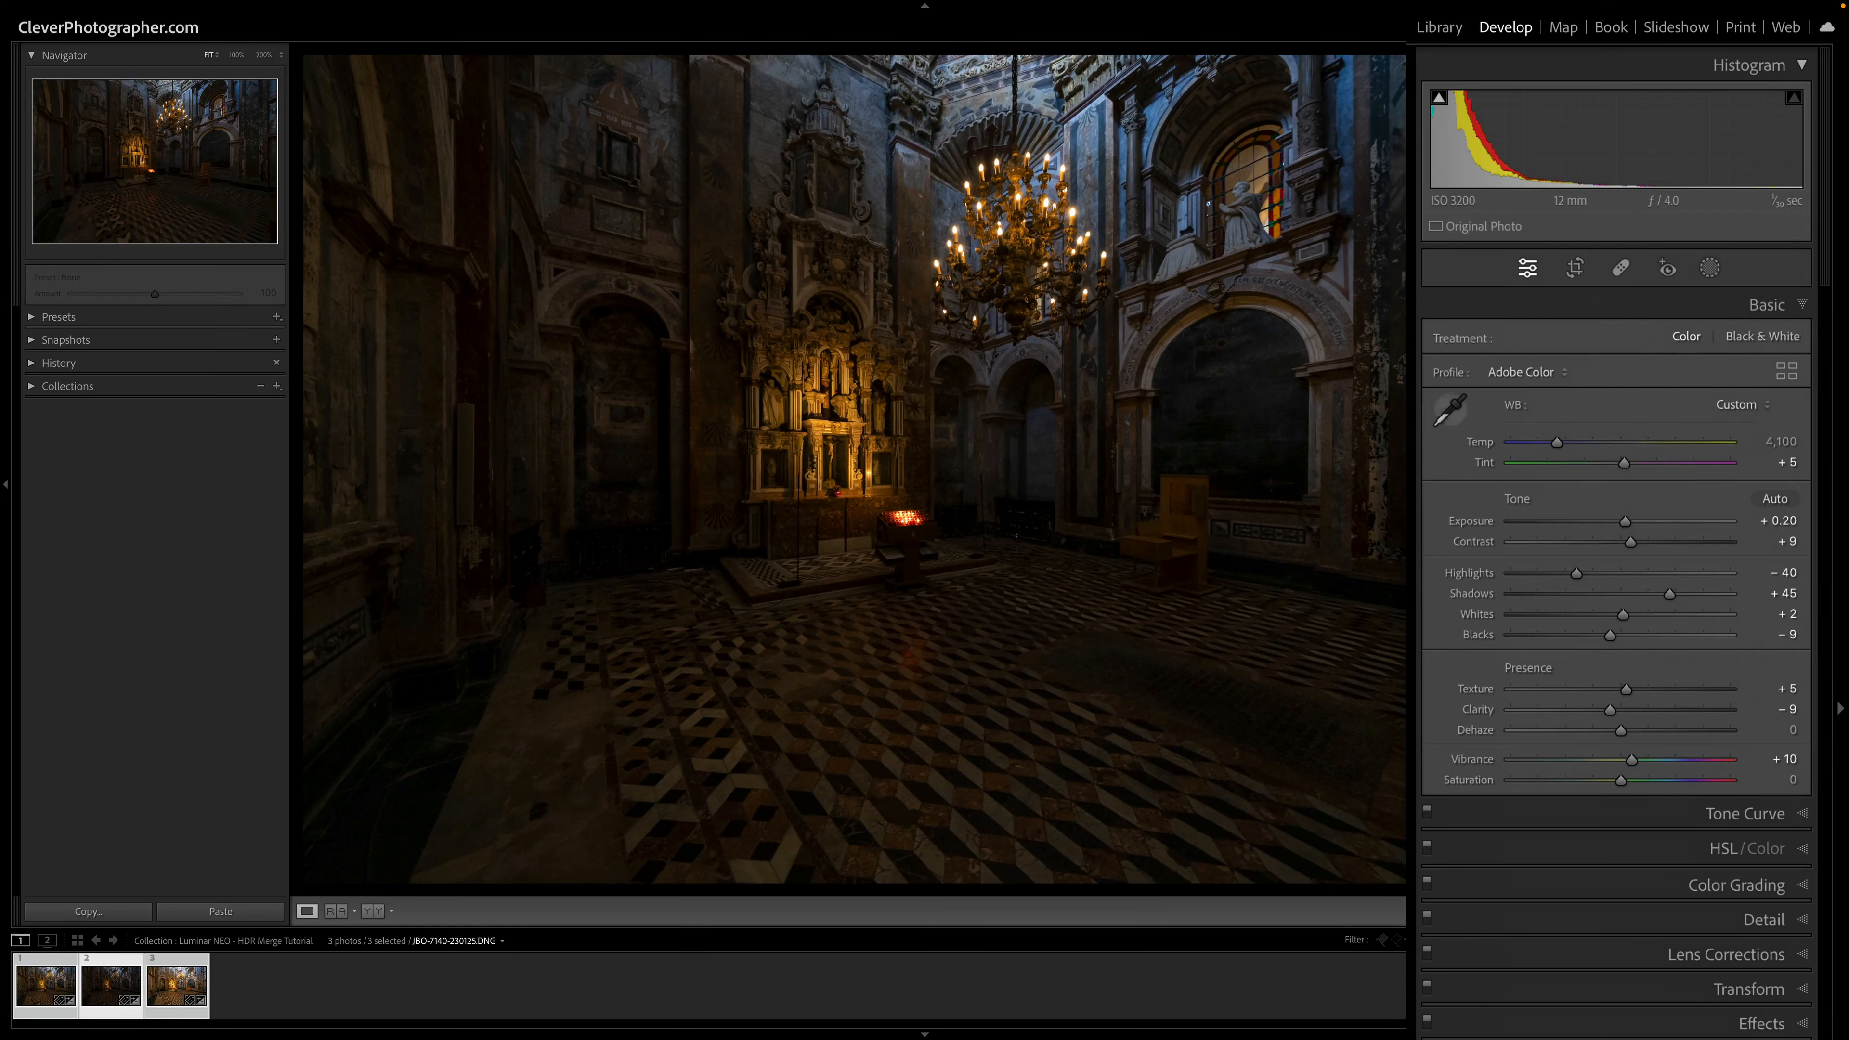
left_click(182, 984)
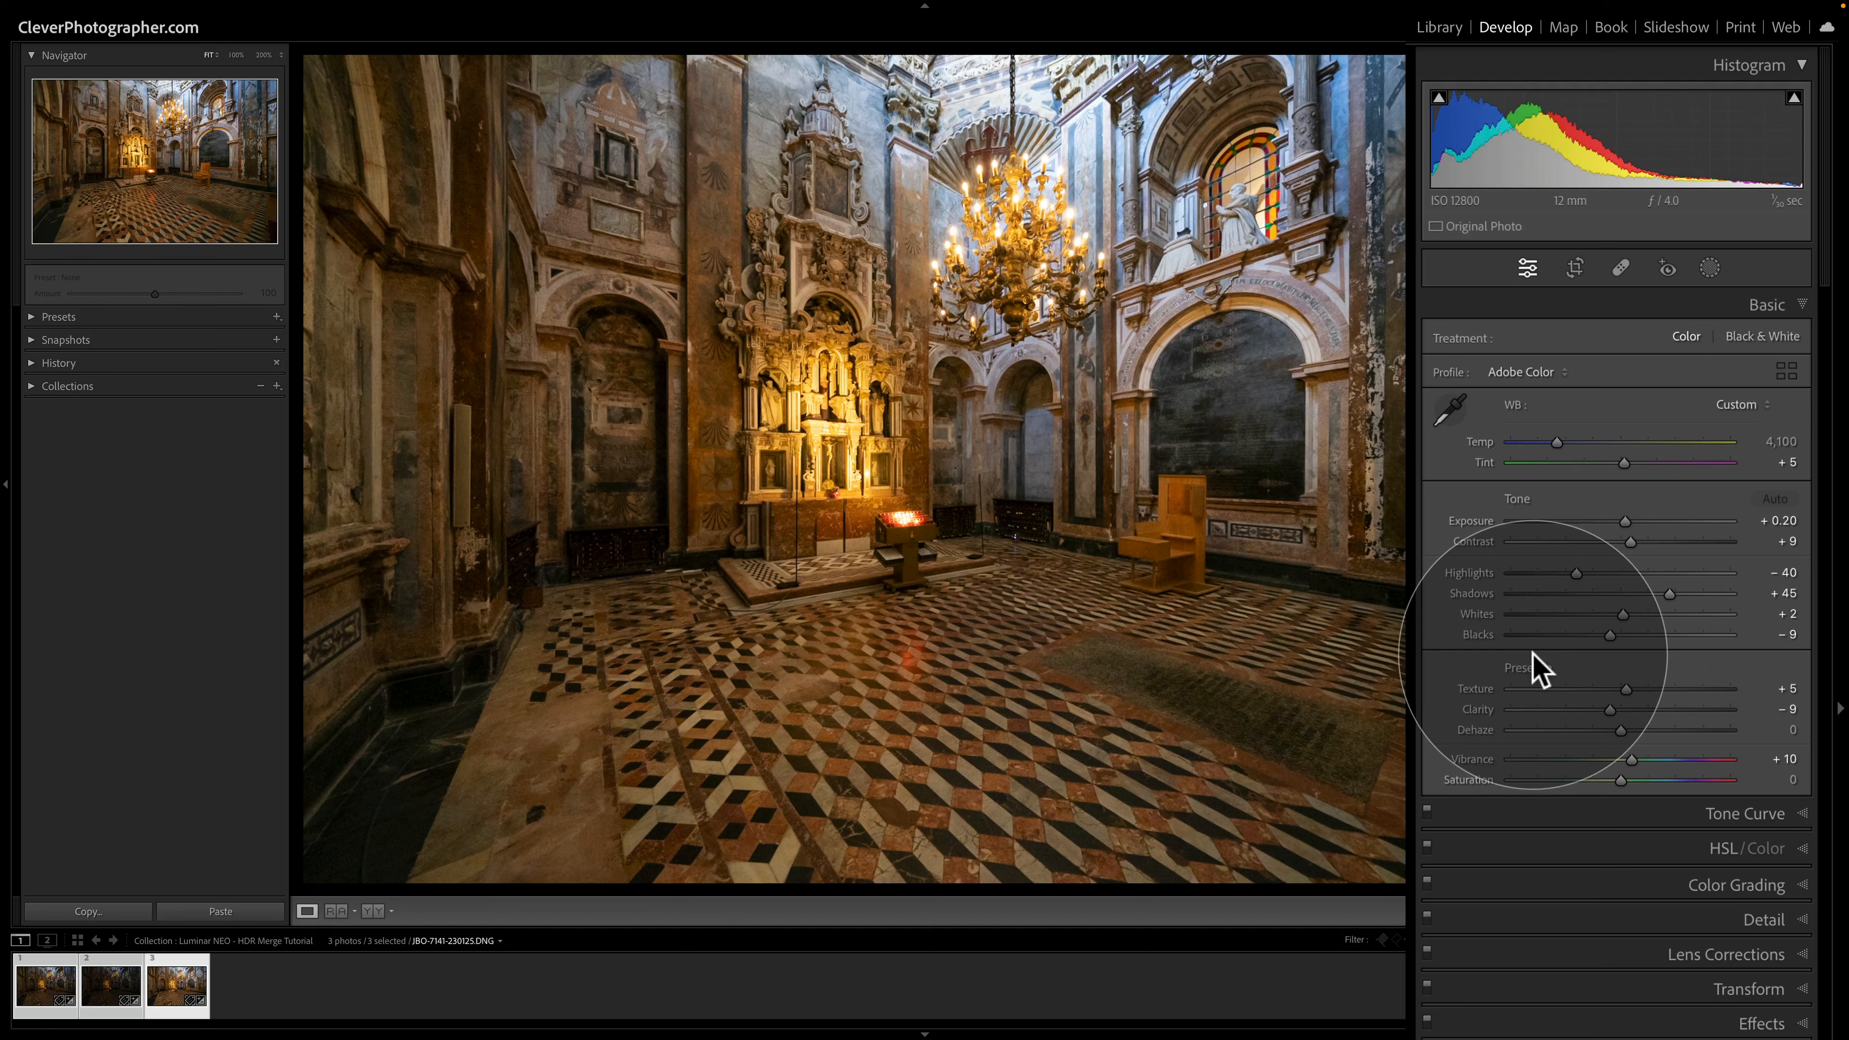
double_click(1471, 522)
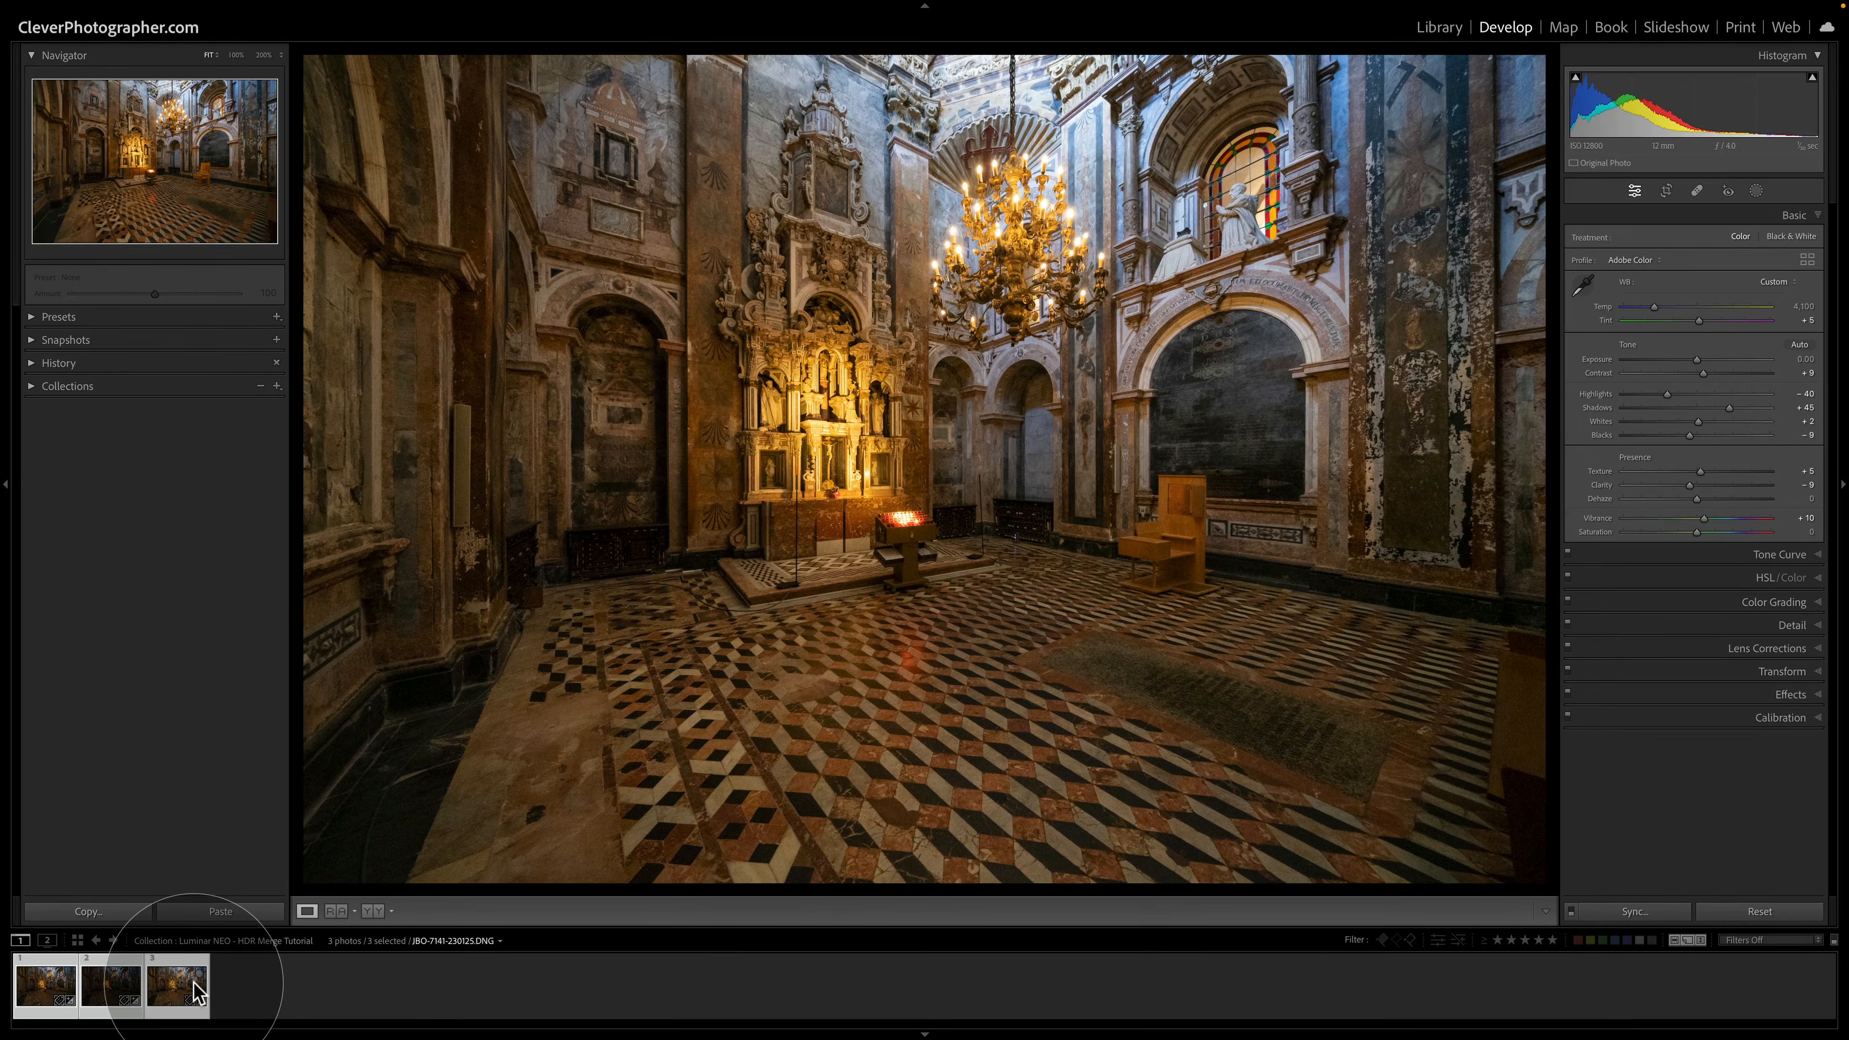
Export the three selected brackets to HDR Merge in Luminar Neo
mouse_move(194, 985)
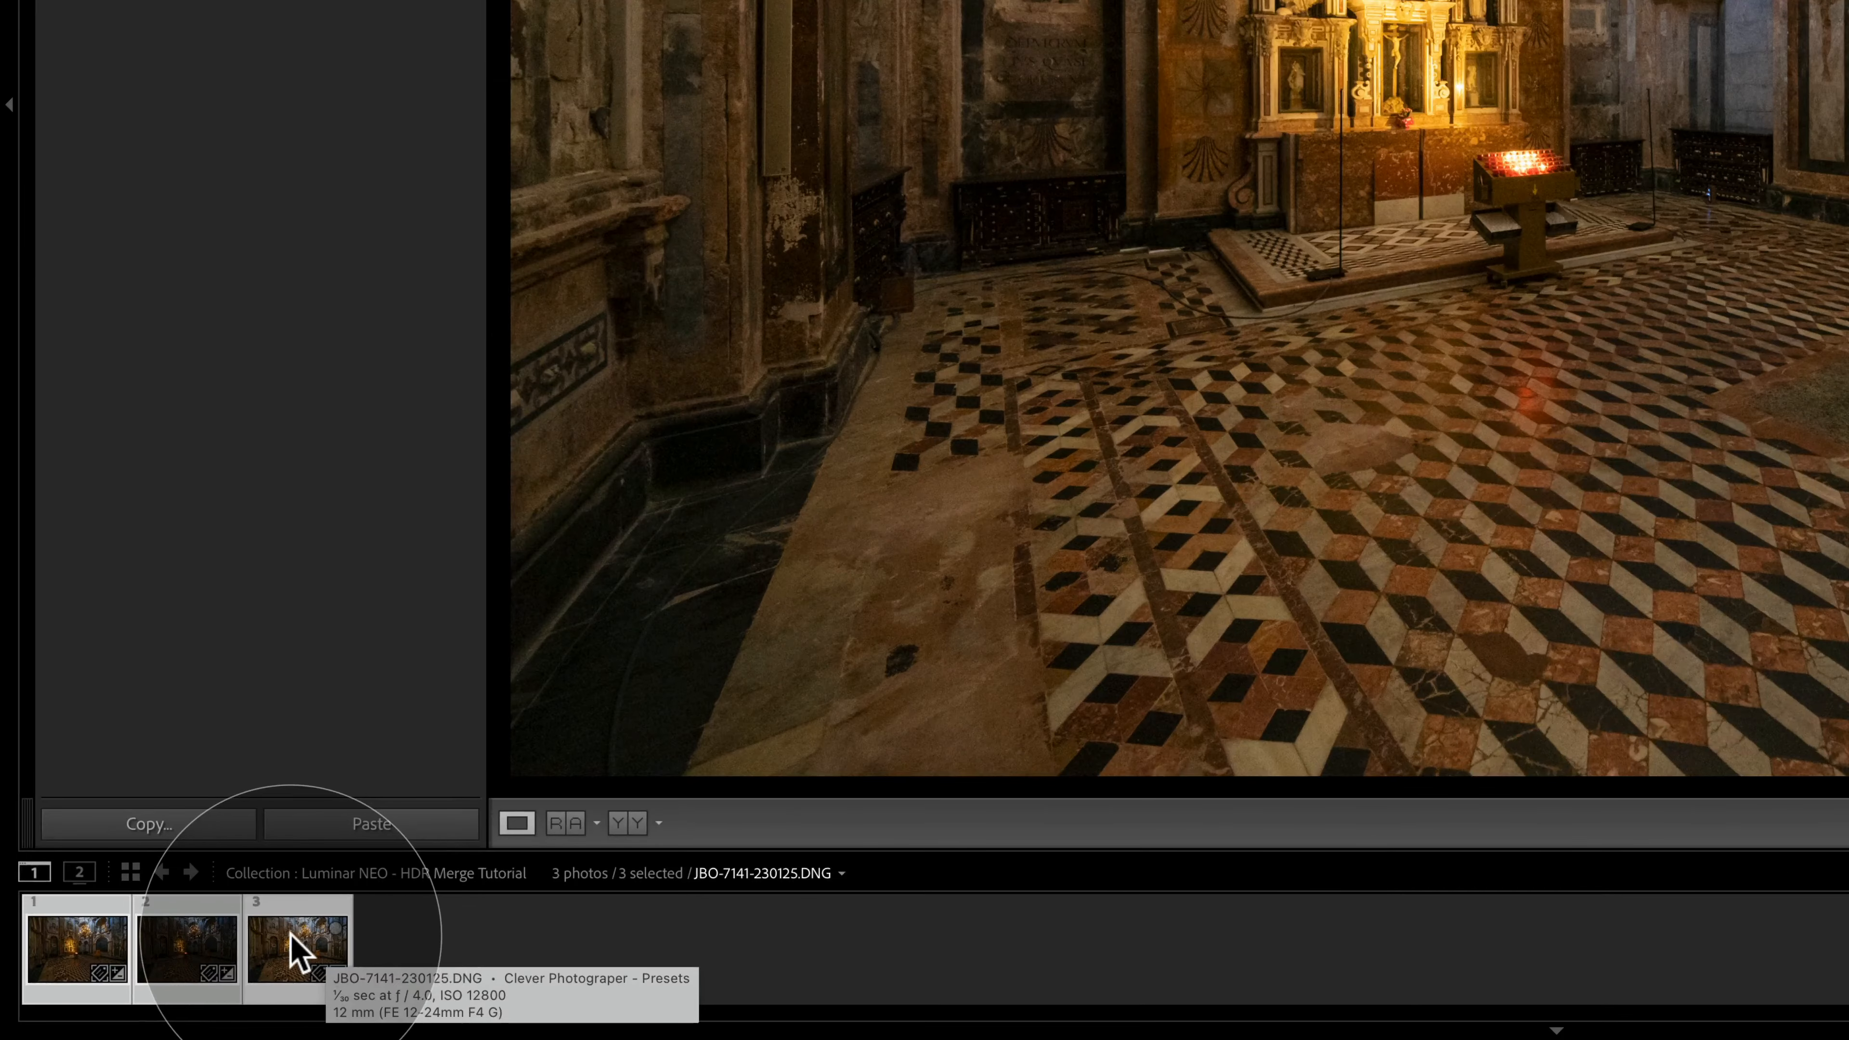
right_click(292, 936)
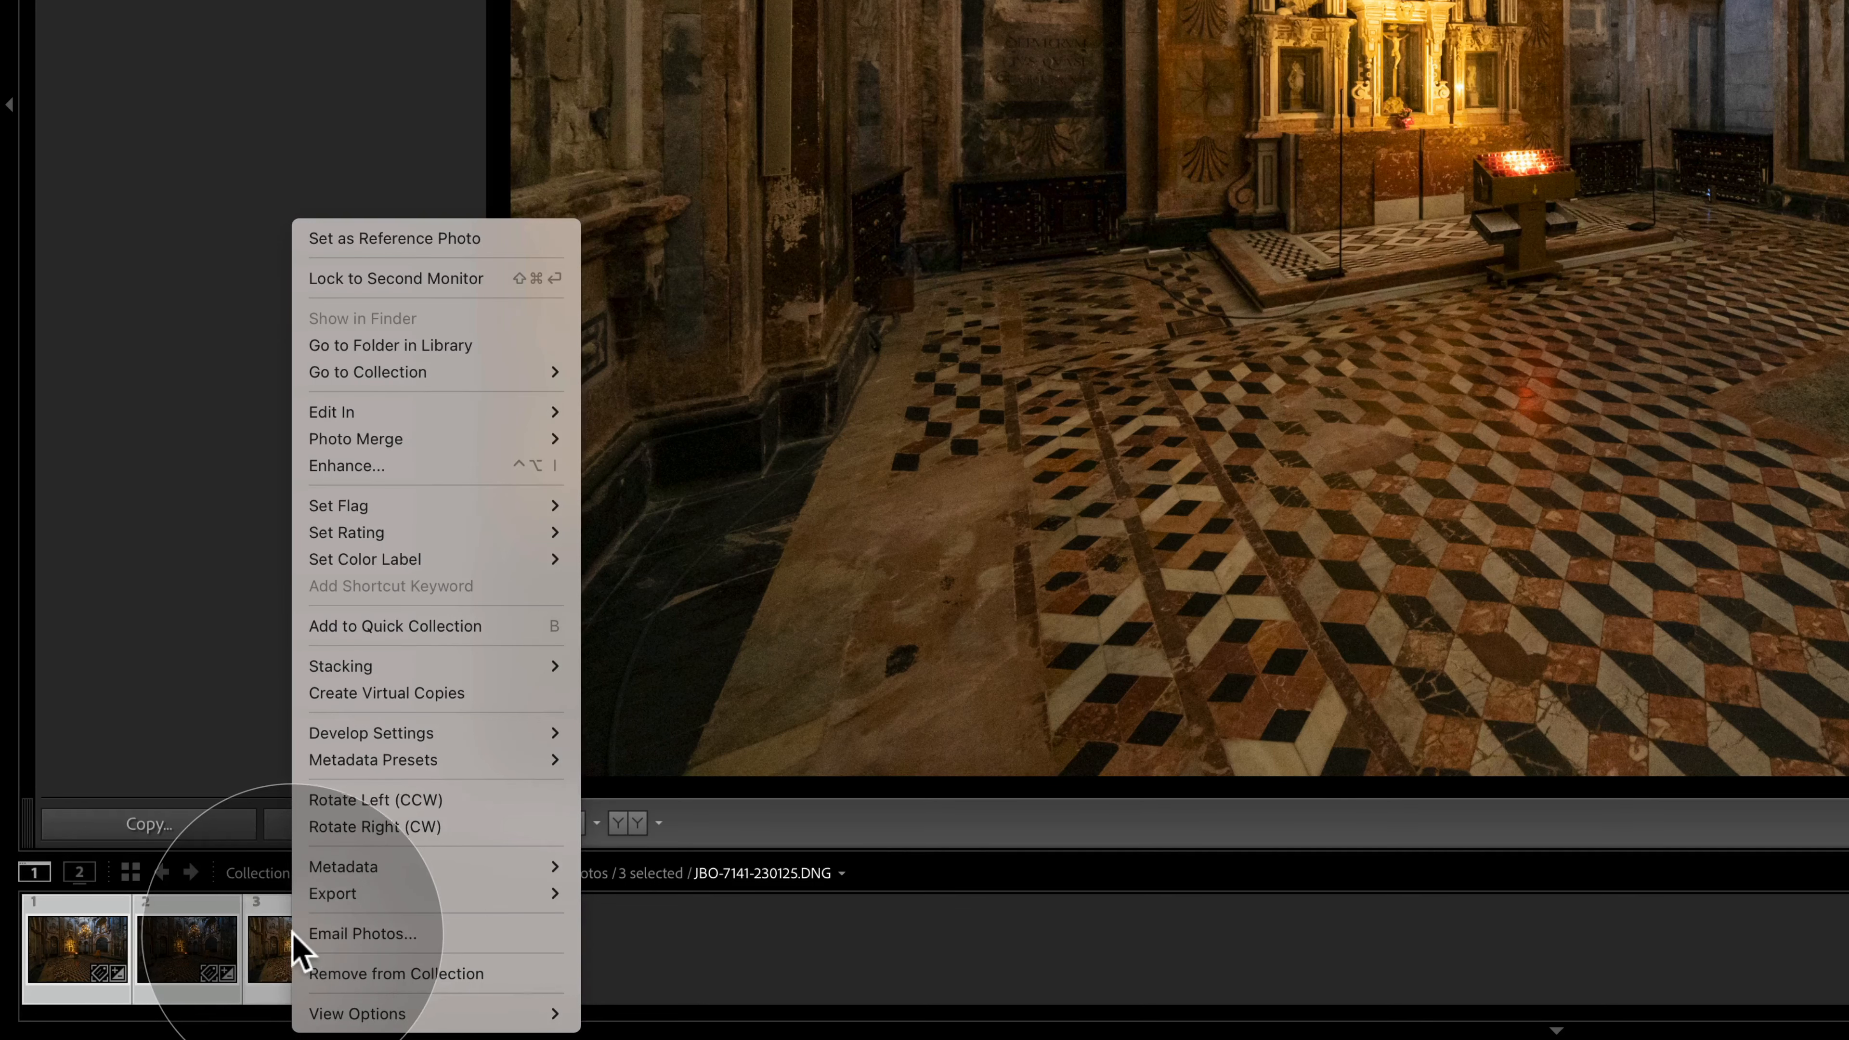
mouse_move(351, 891)
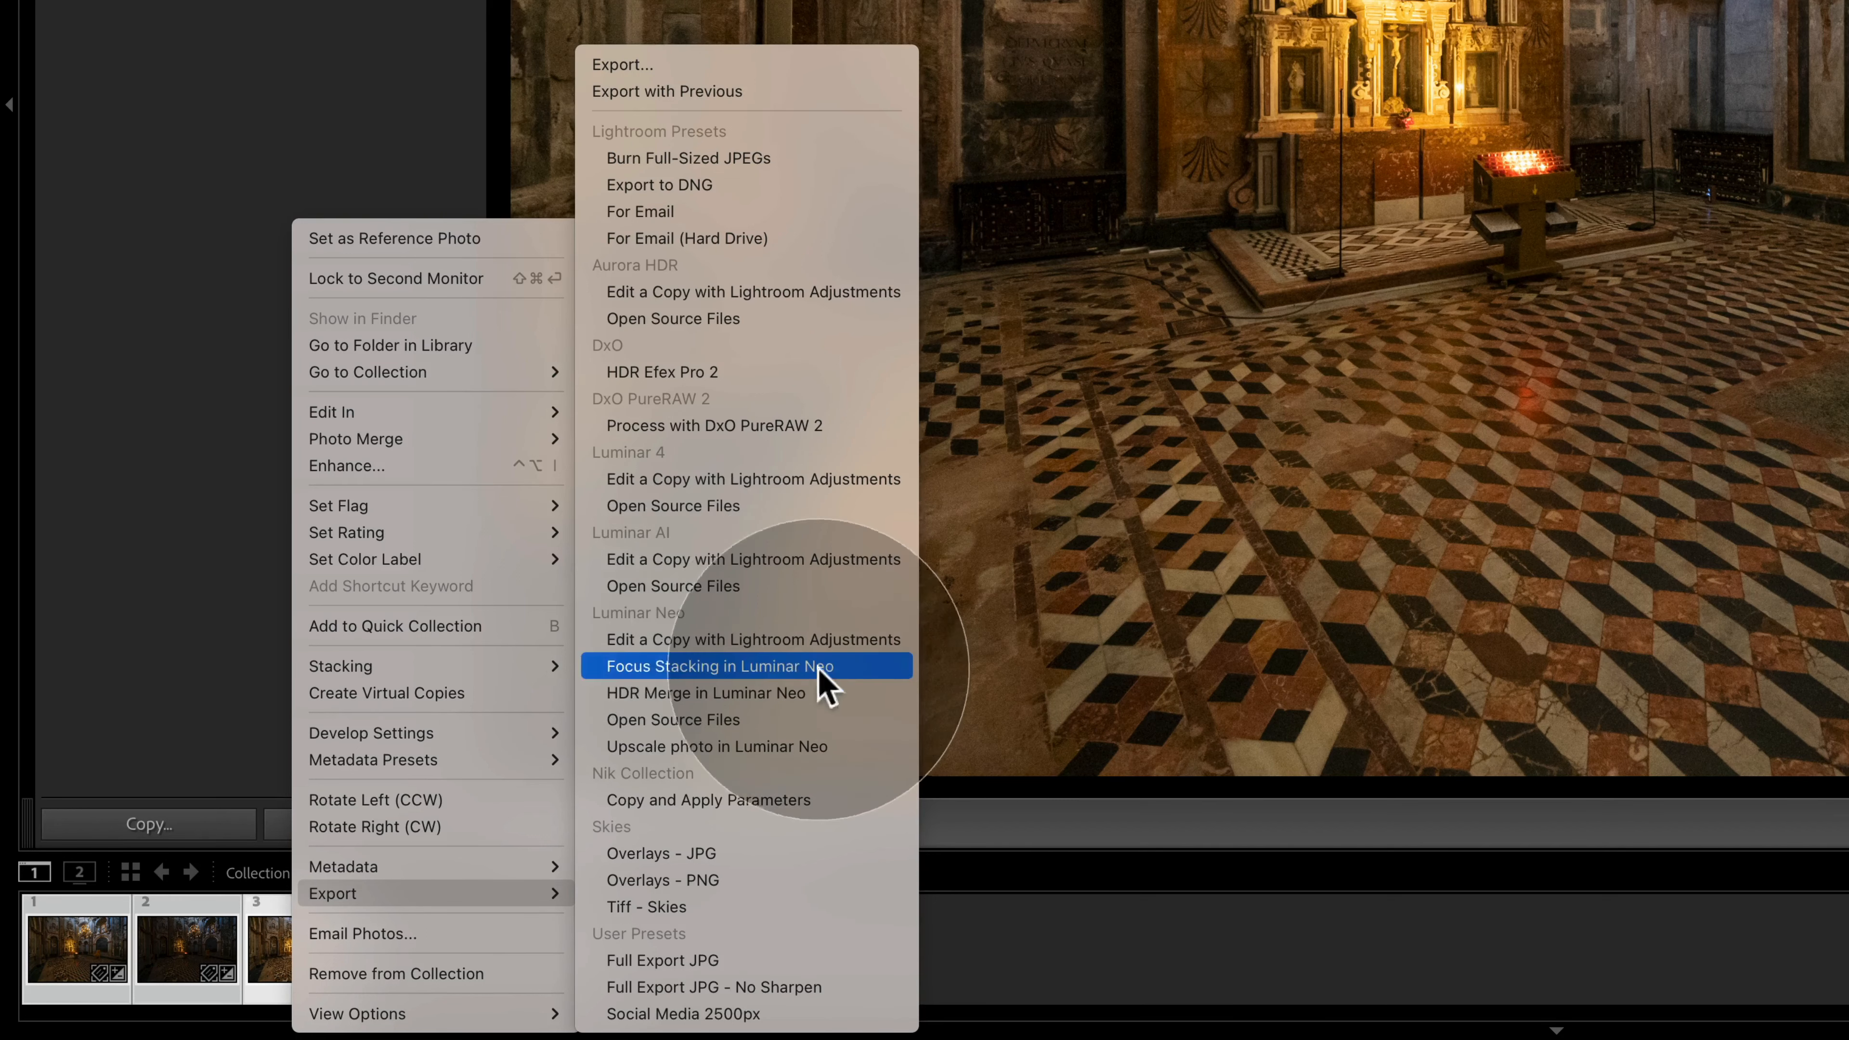
left_click(859, 708)
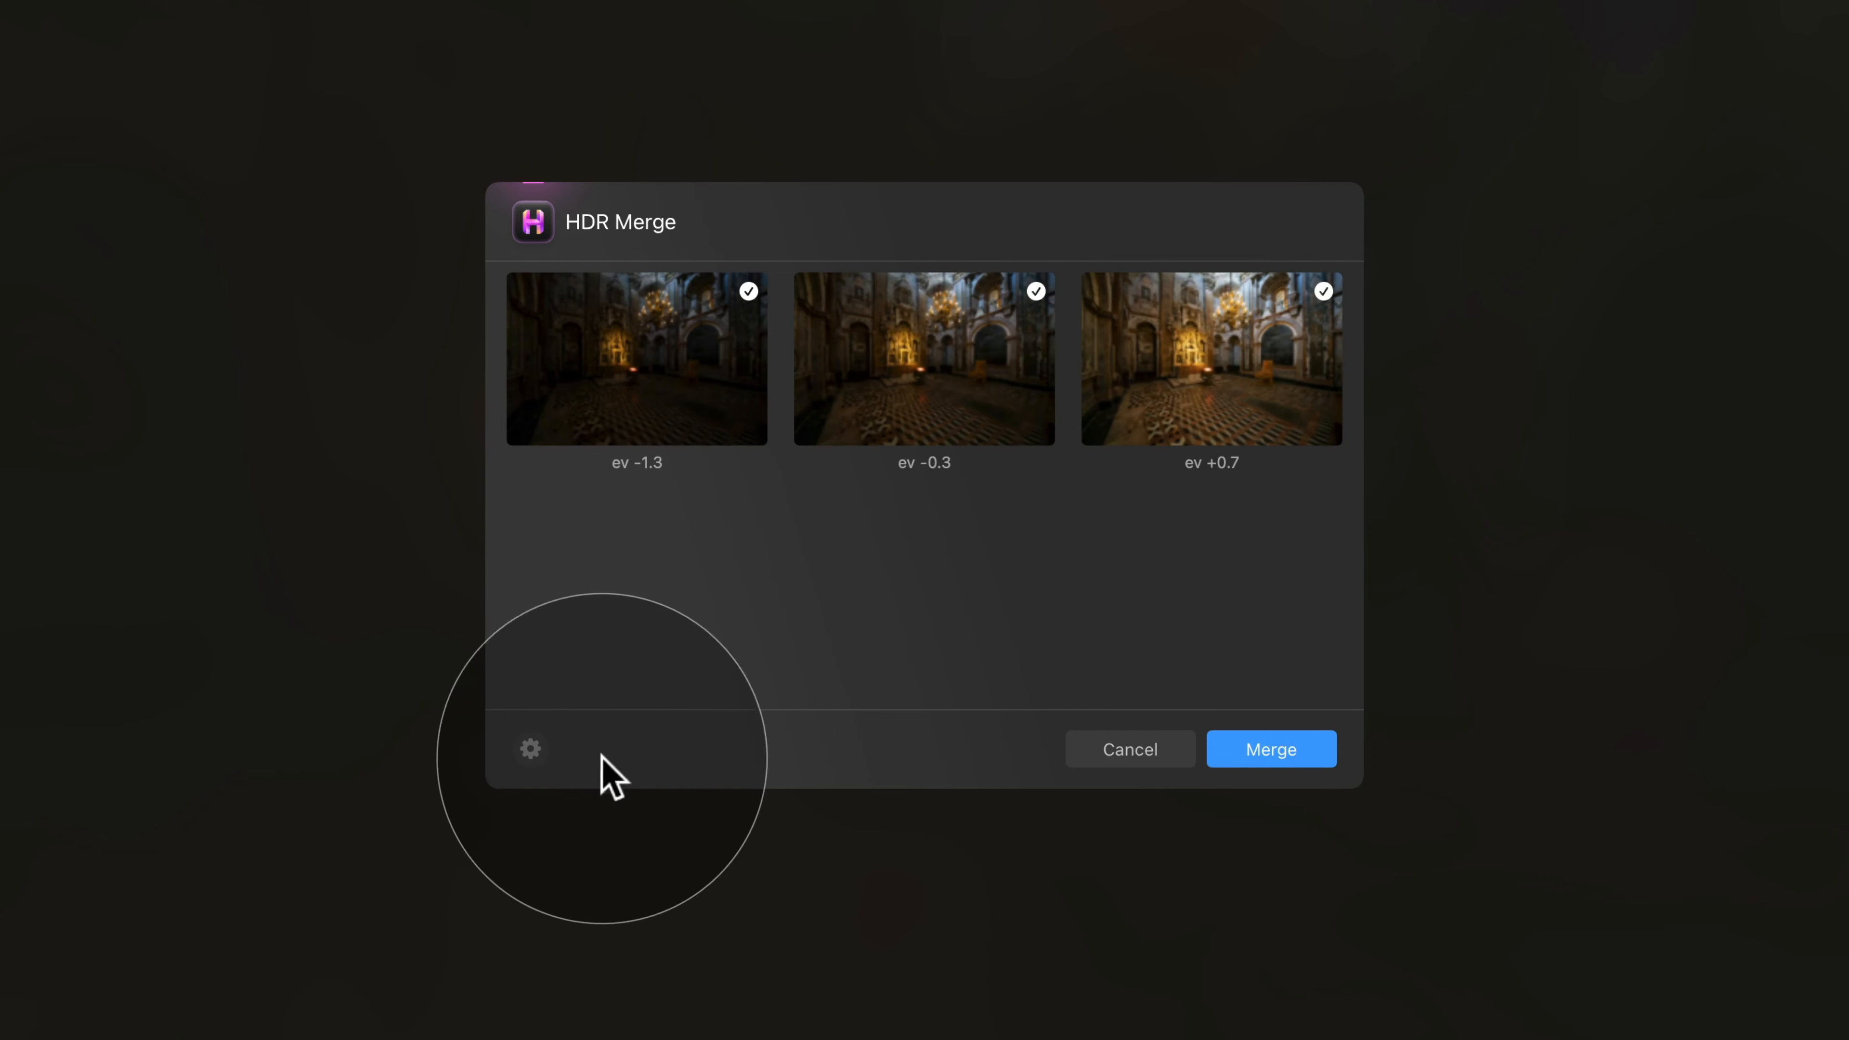
Enable Auto Alignment and Chromatic Aberration Reduction for the HDR merge and merge the three brackets
left_click(532, 751)
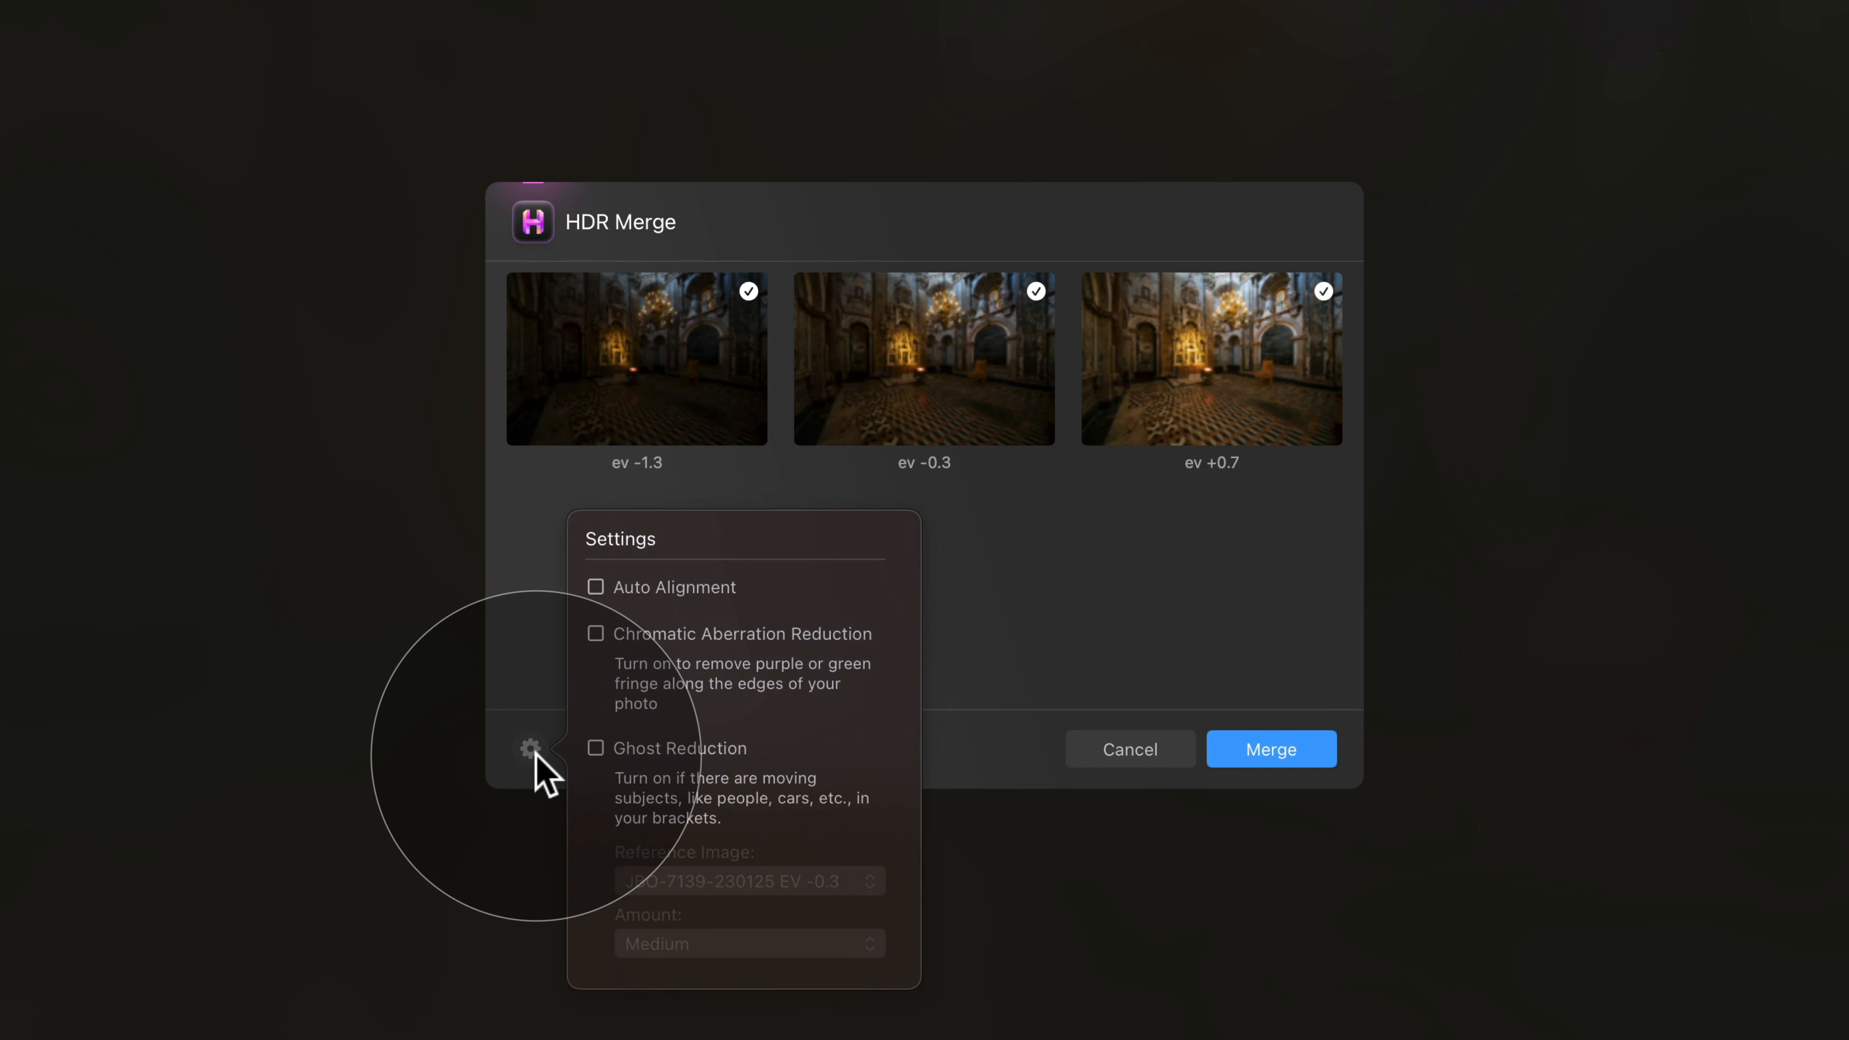
left_click(656, 587)
left_click(592, 588)
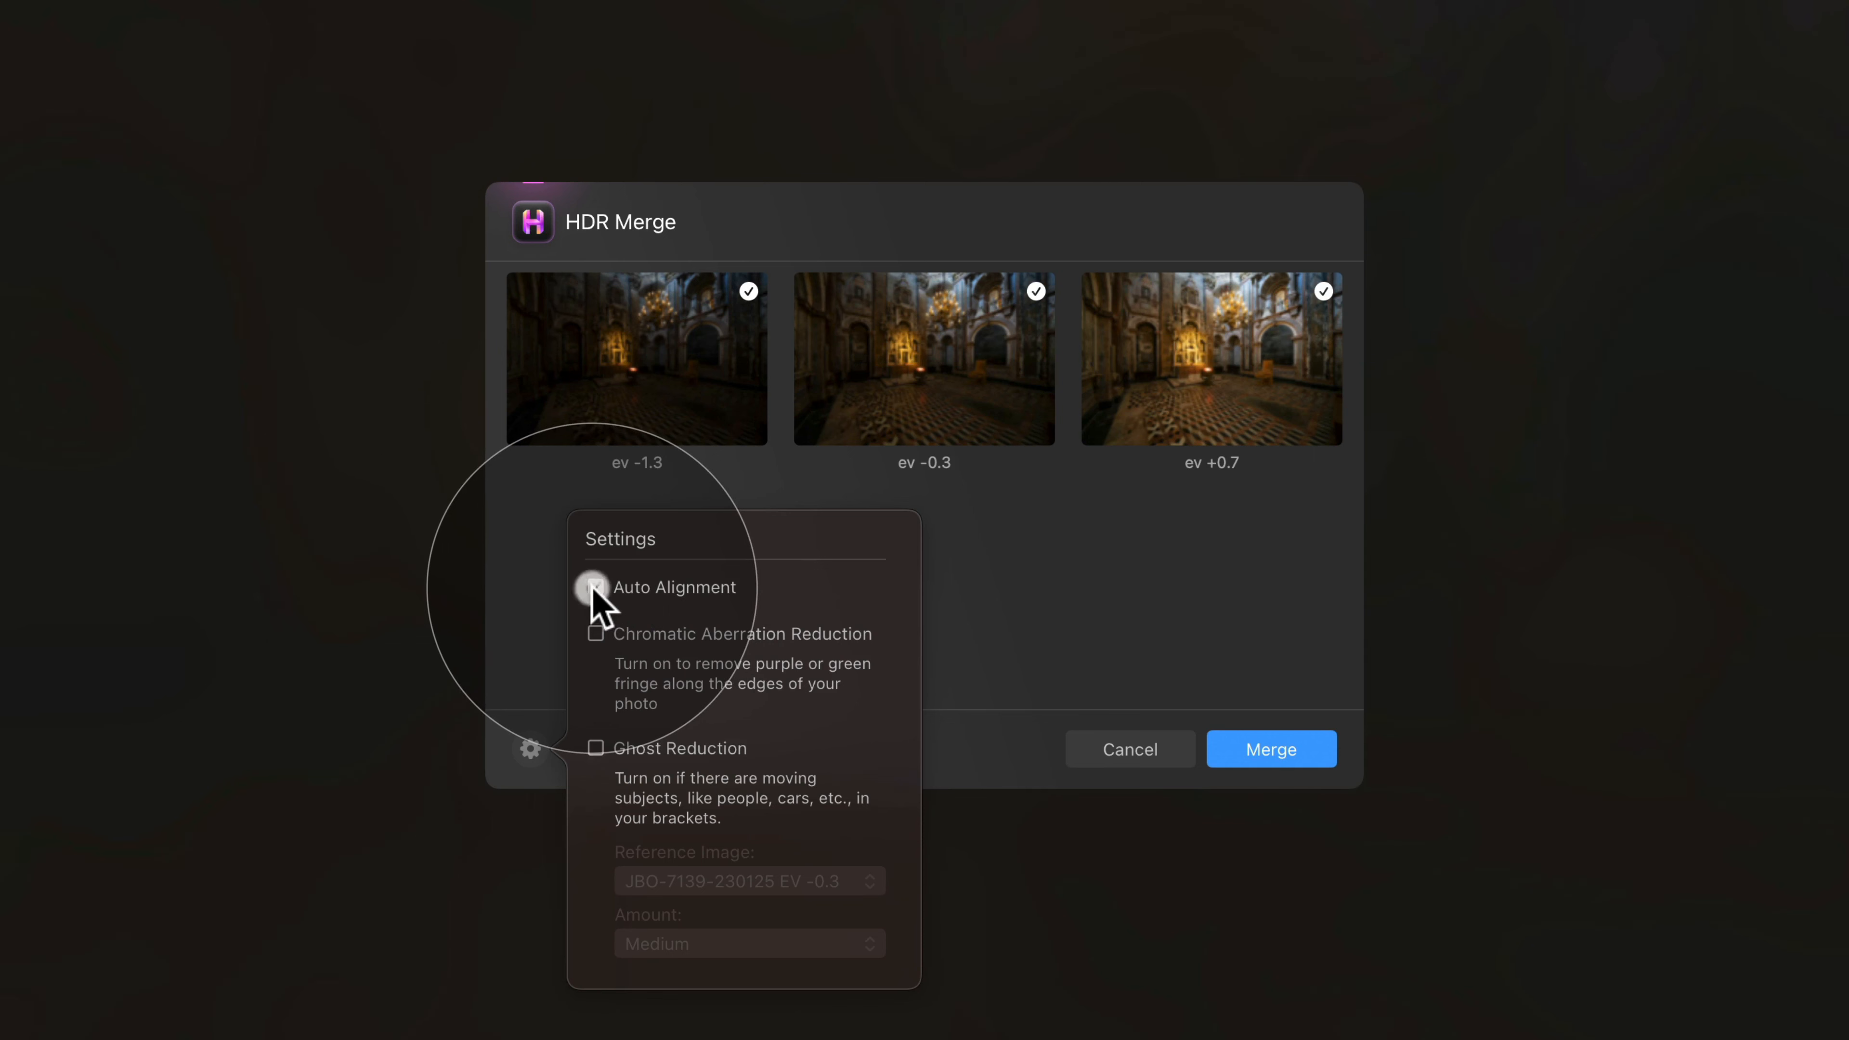
left_click(595, 633)
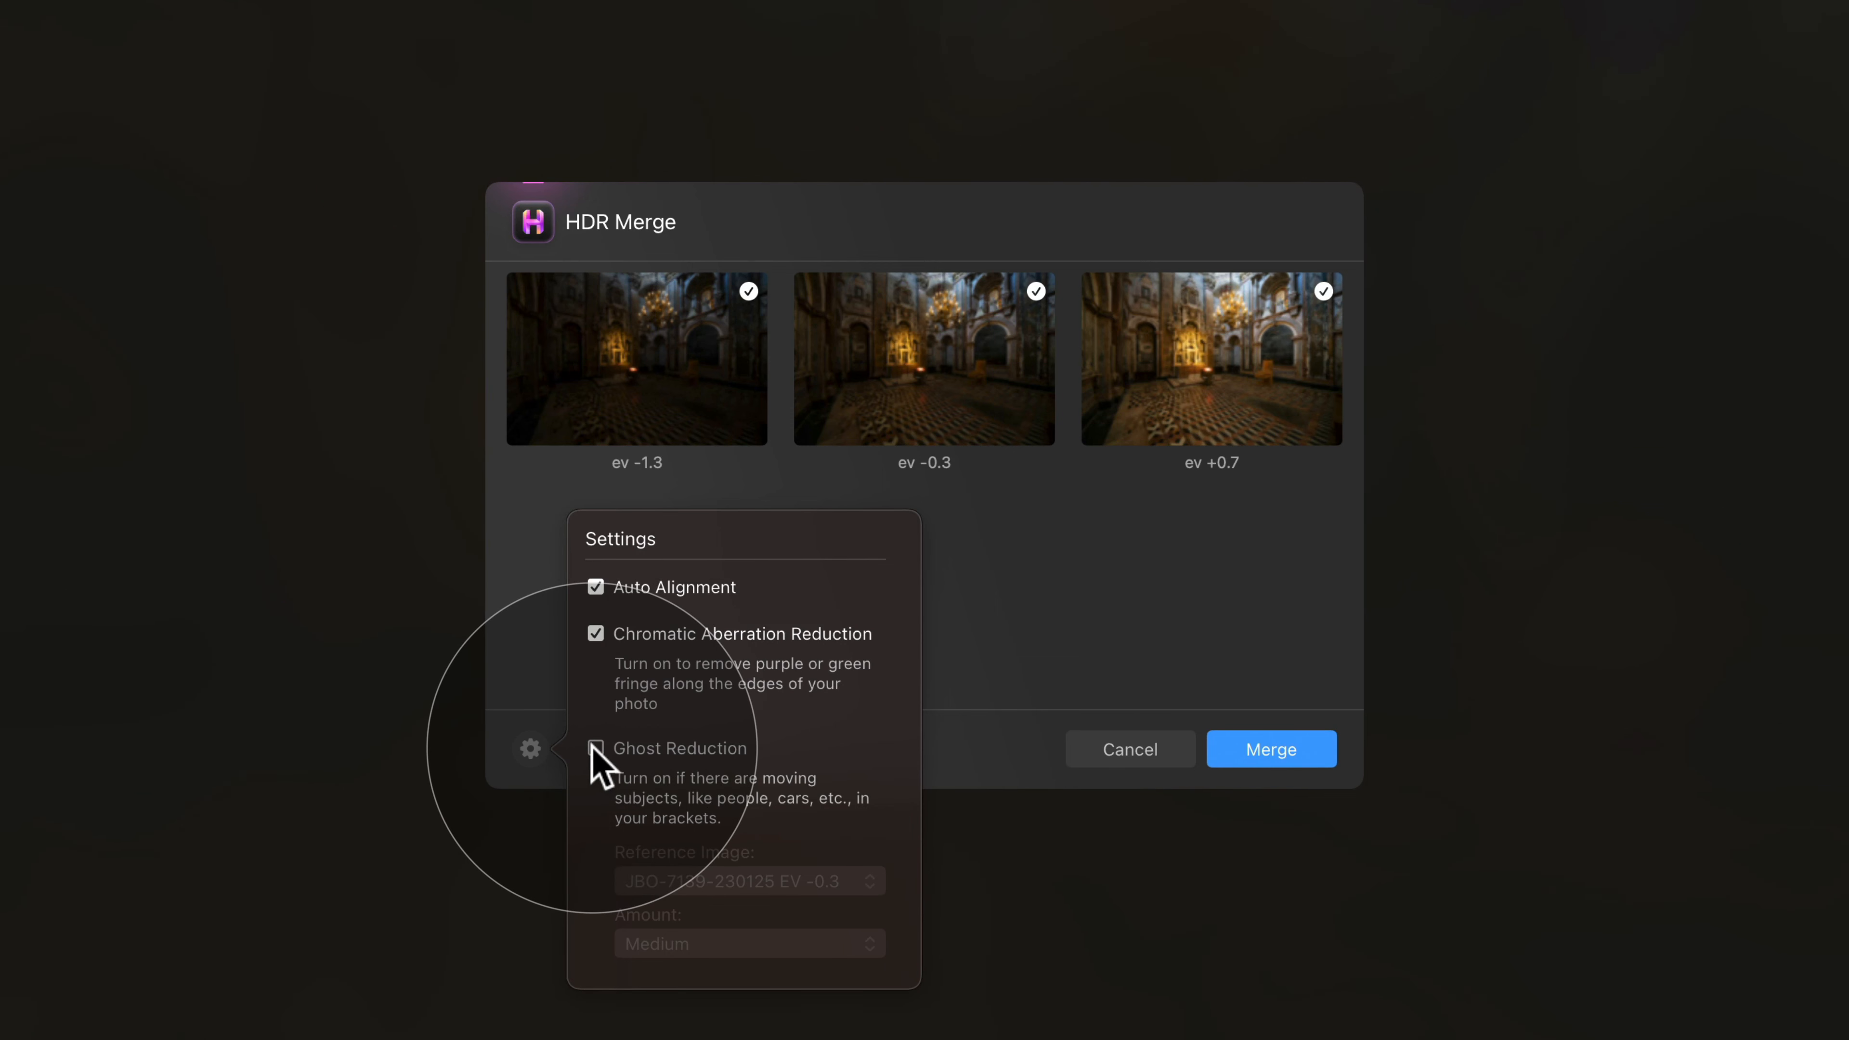
left_click(520, 618)
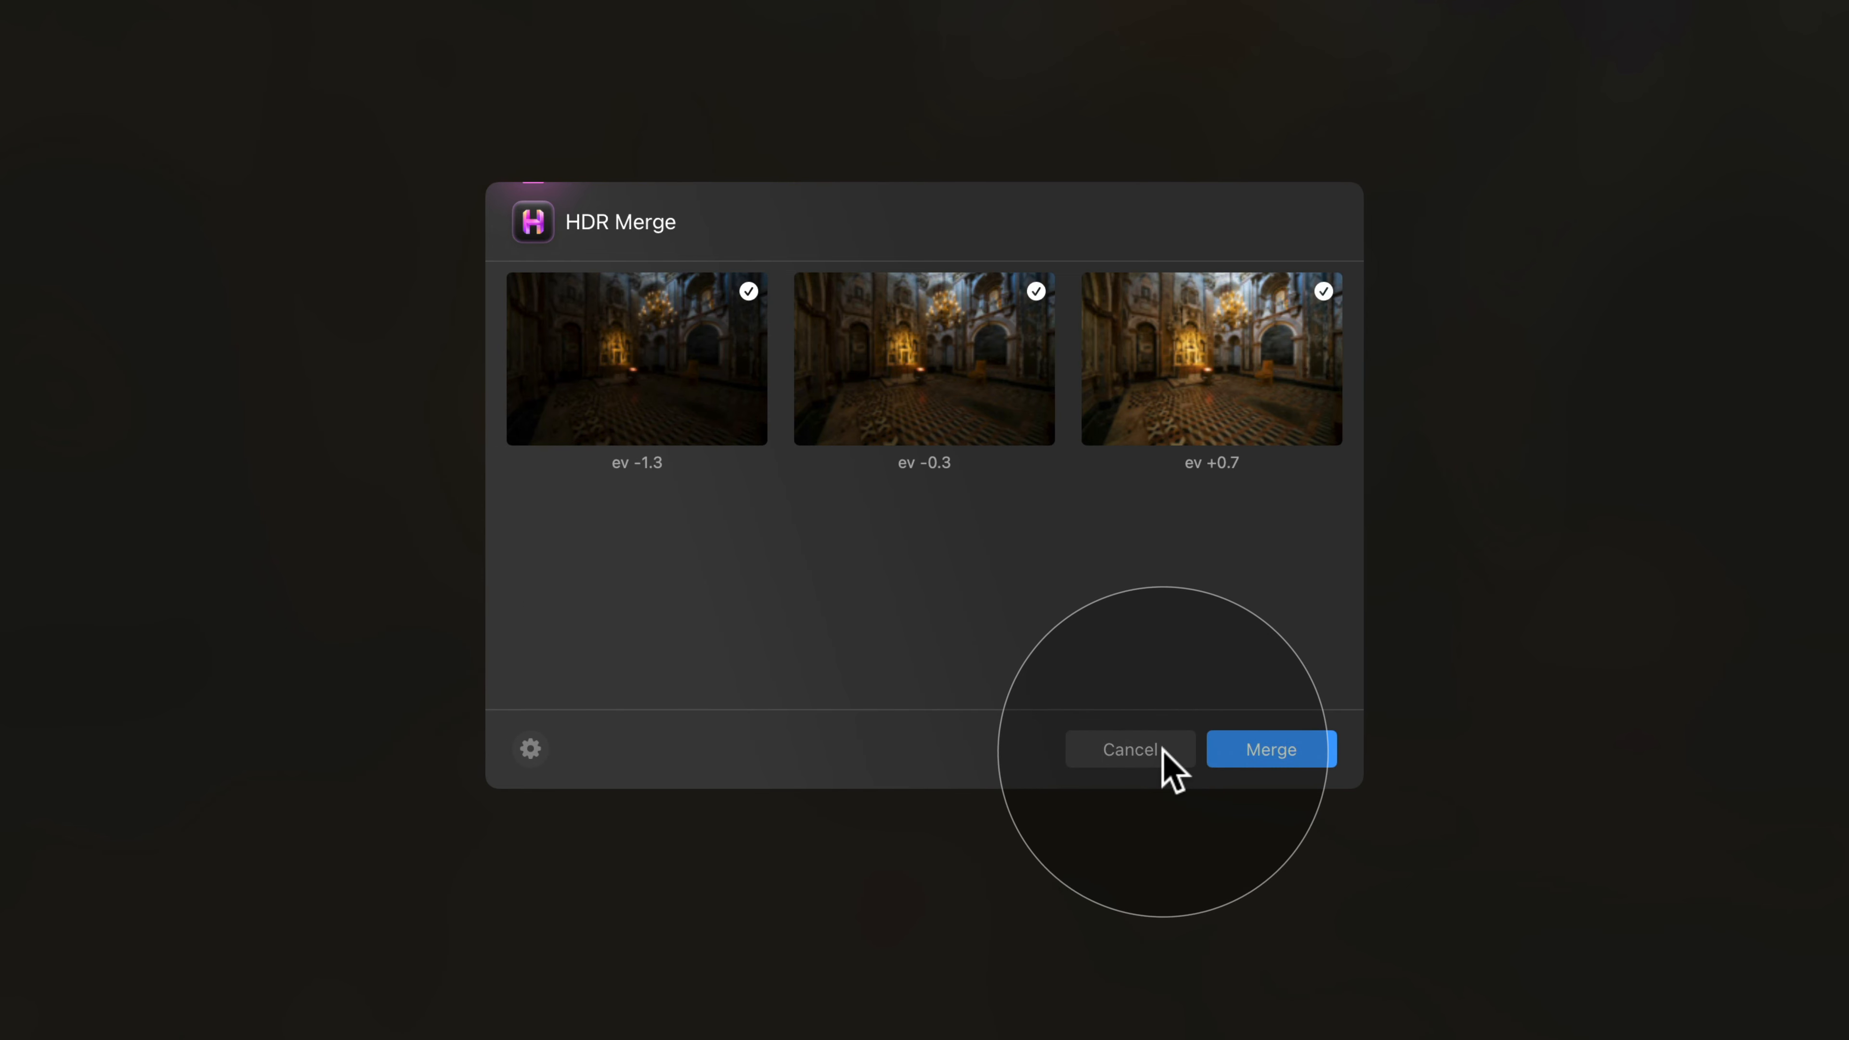
left_click(1310, 757)
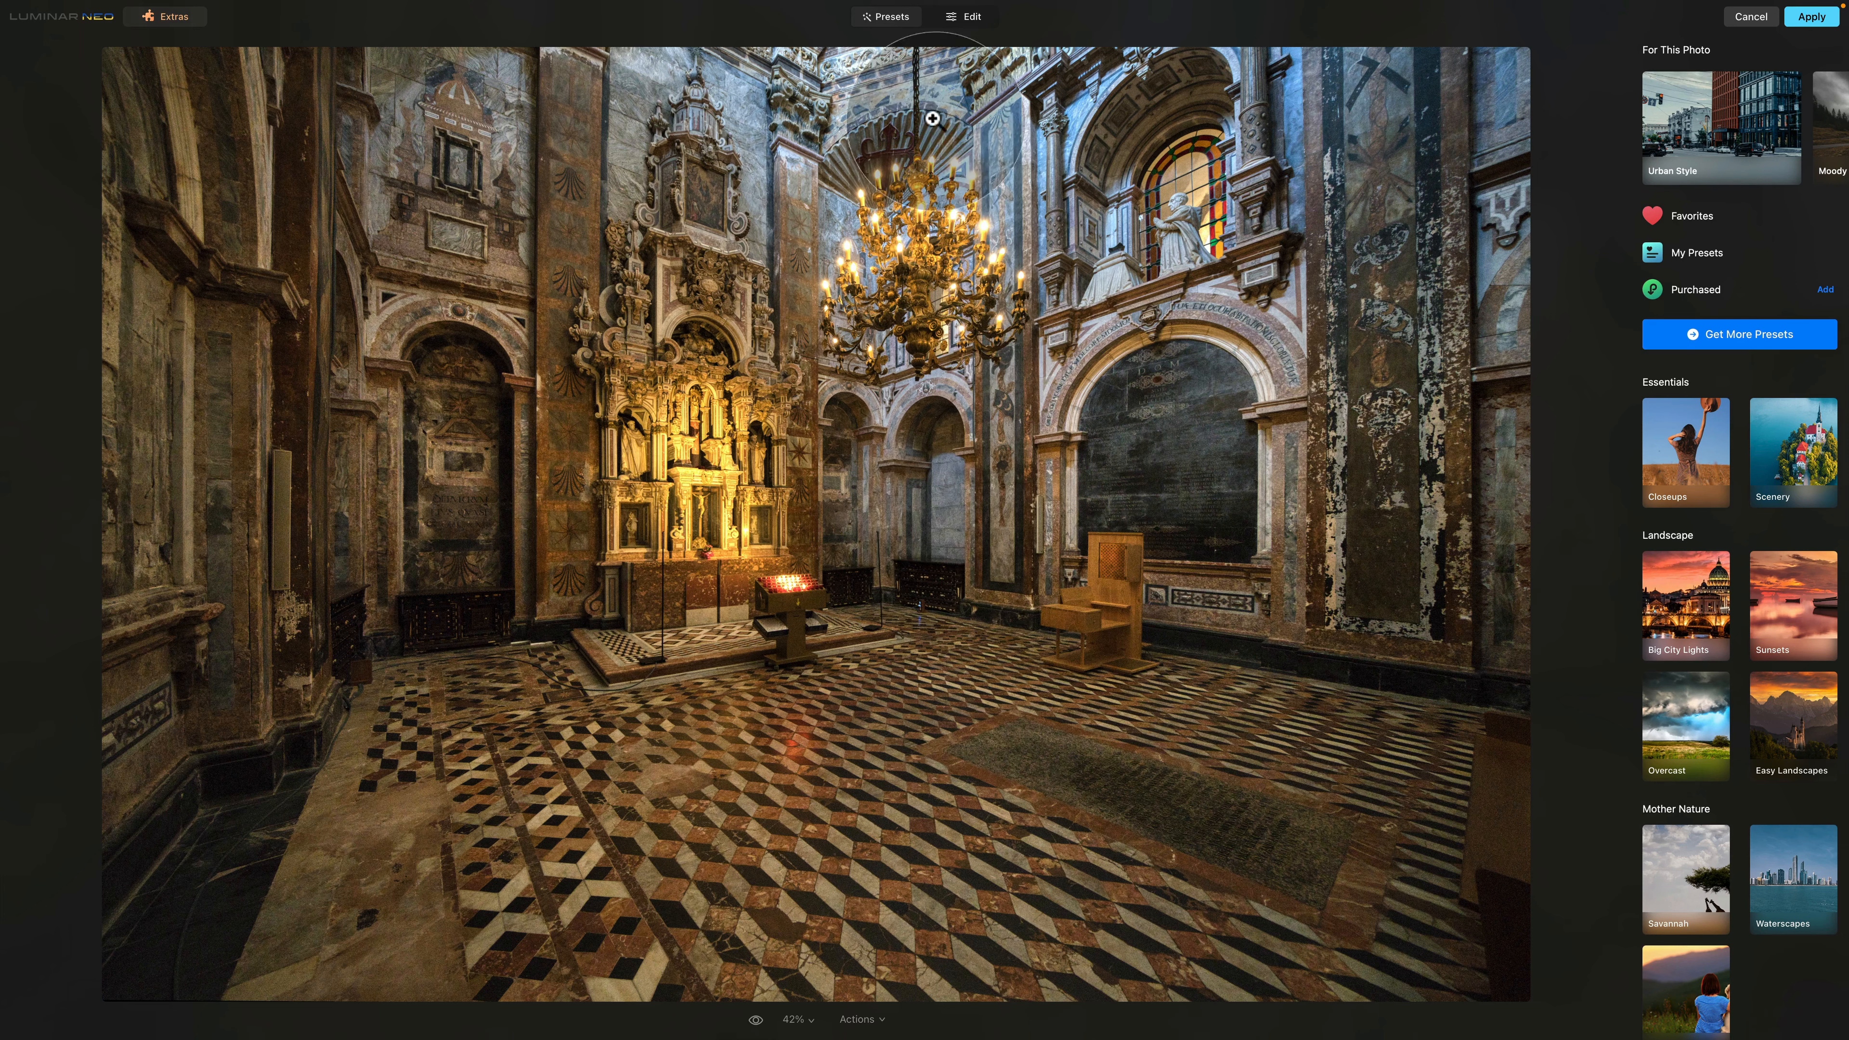
Look over the editing tools available for the merged photo and return to the presets
left_click(960, 24)
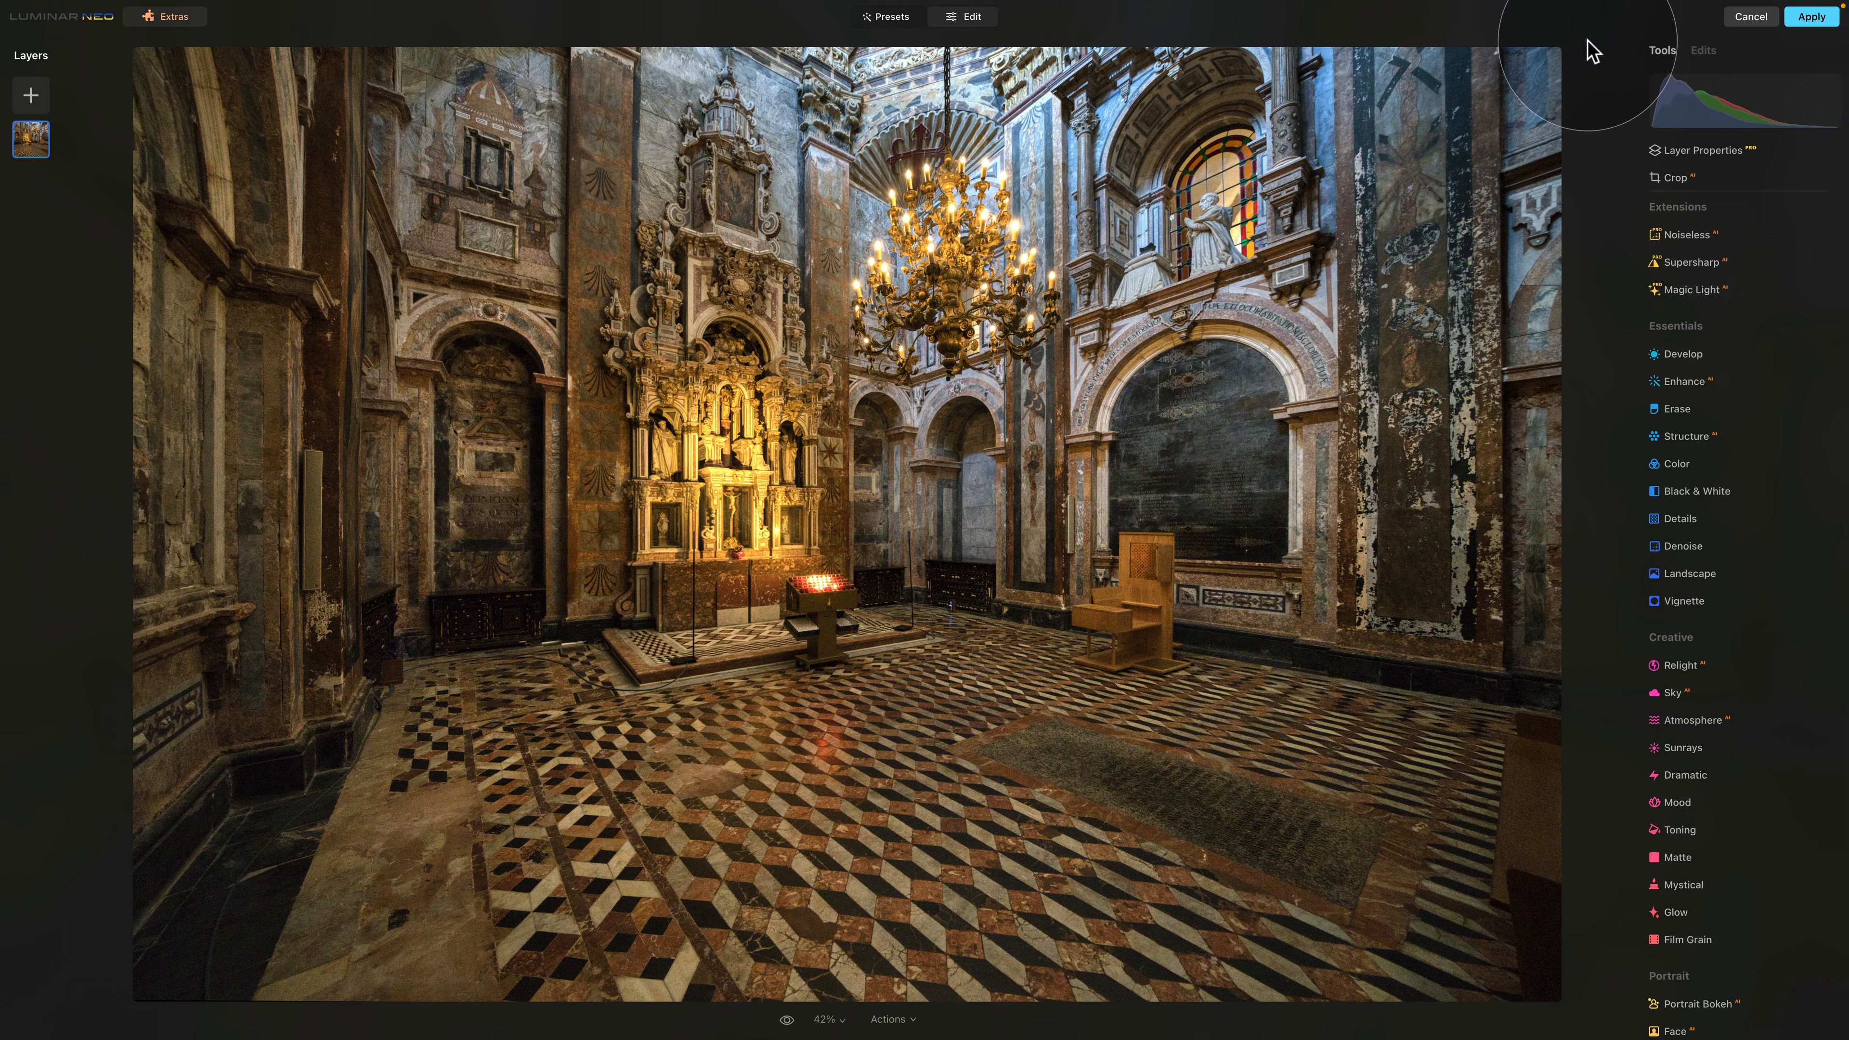
left_click(1810, 18)
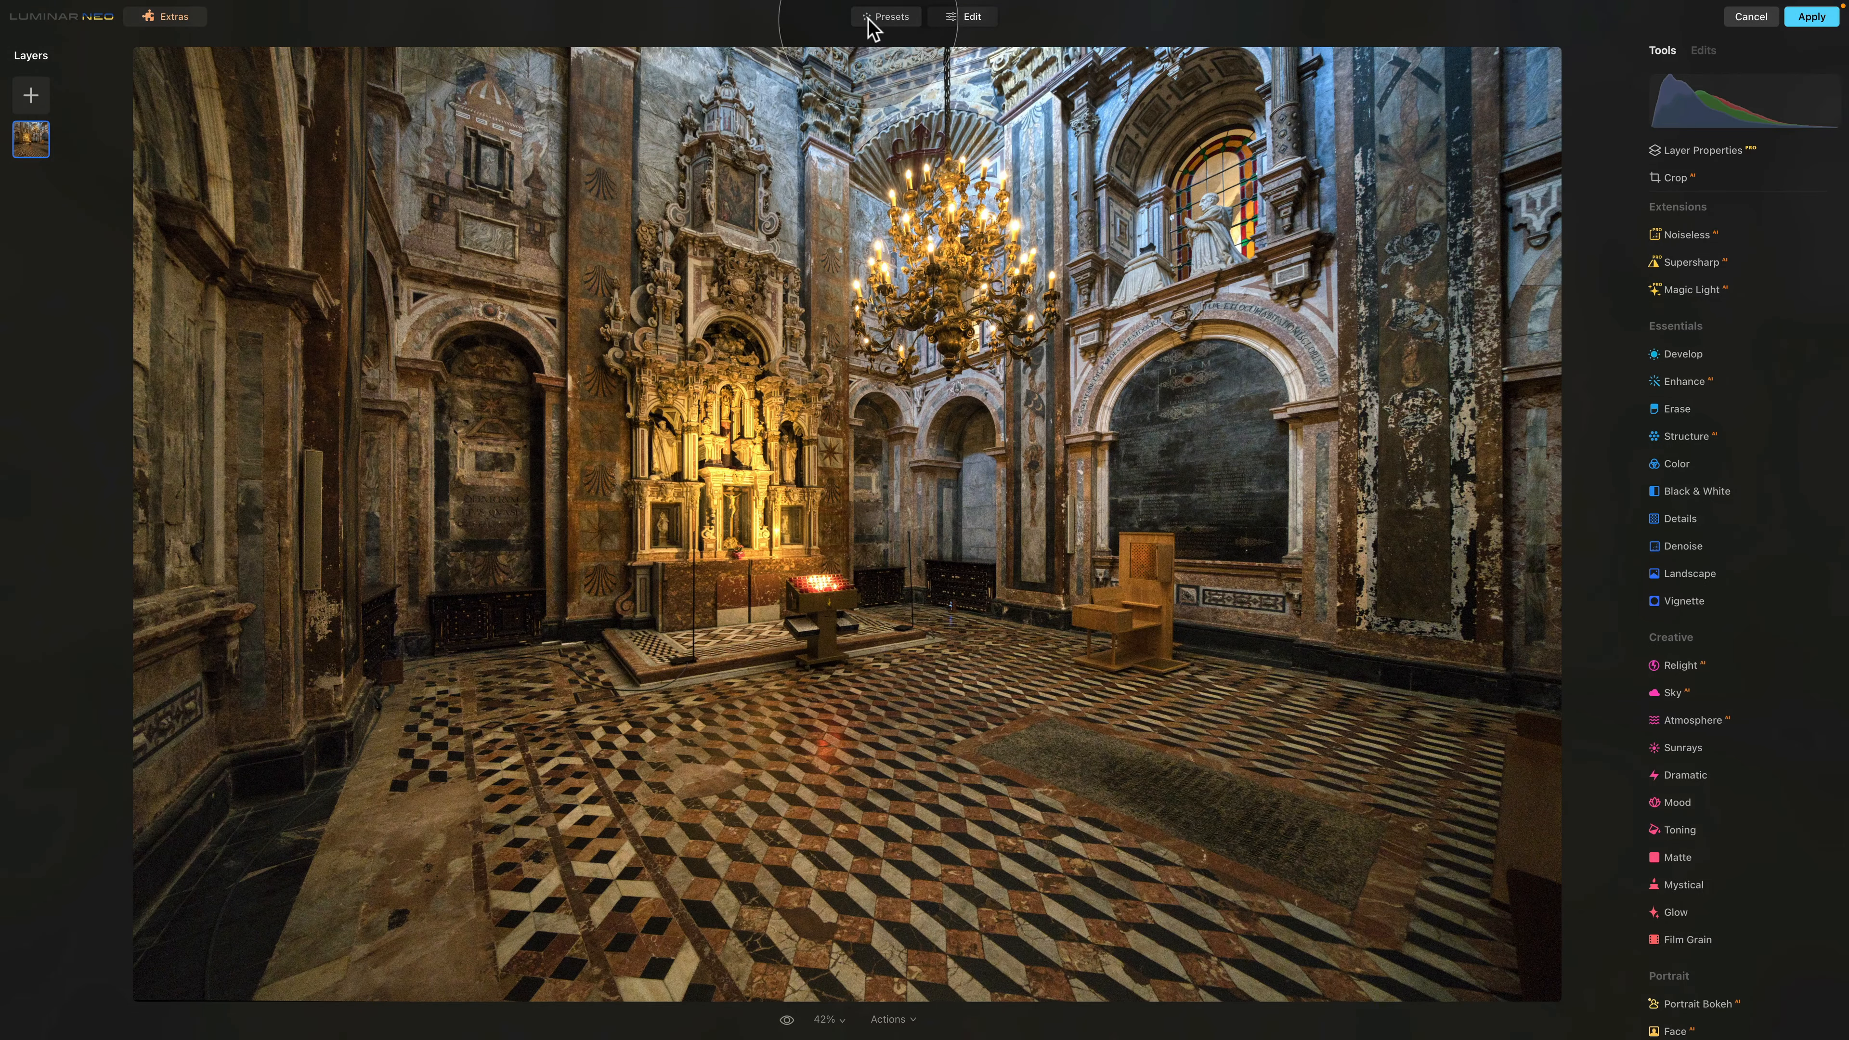
left_click(874, 18)
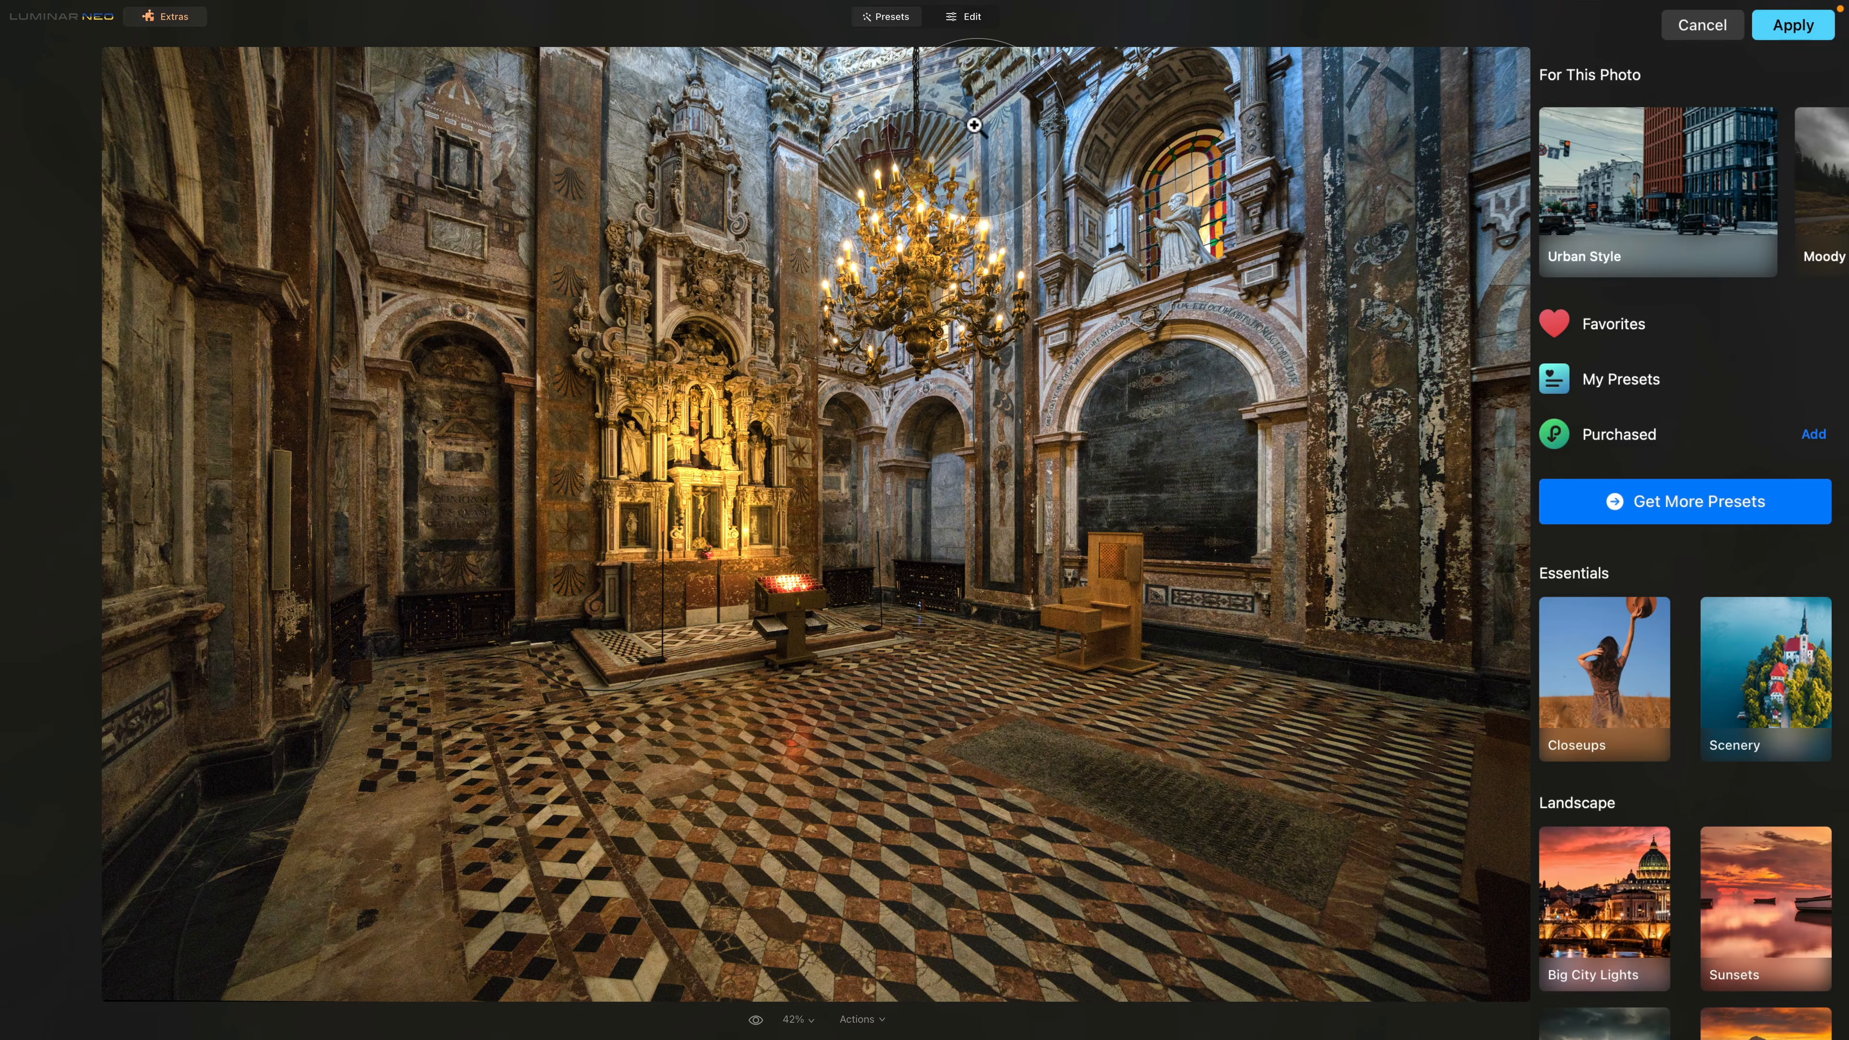
Apply the Strong Sunrise preset from the purchased HDR Landscapes collection to the merged photo
left_click(1573, 435)
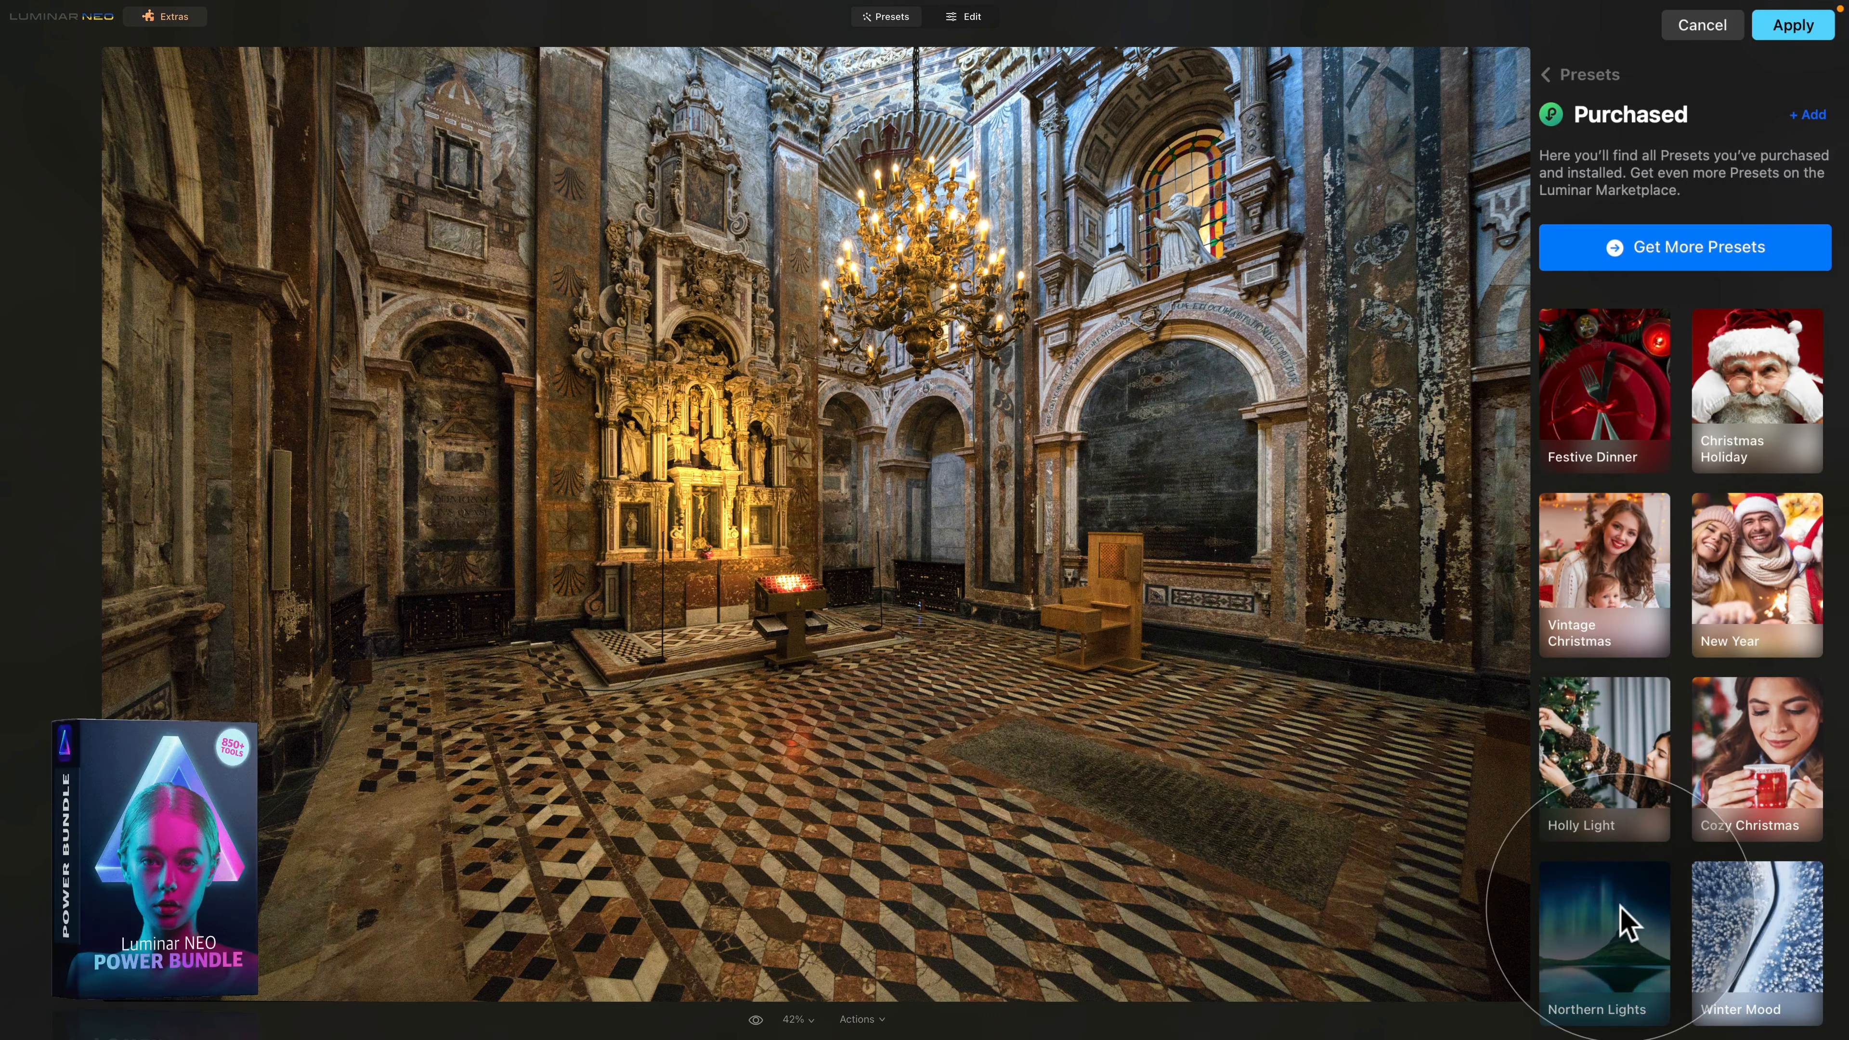
scroll(1629, 924, "down", 15)
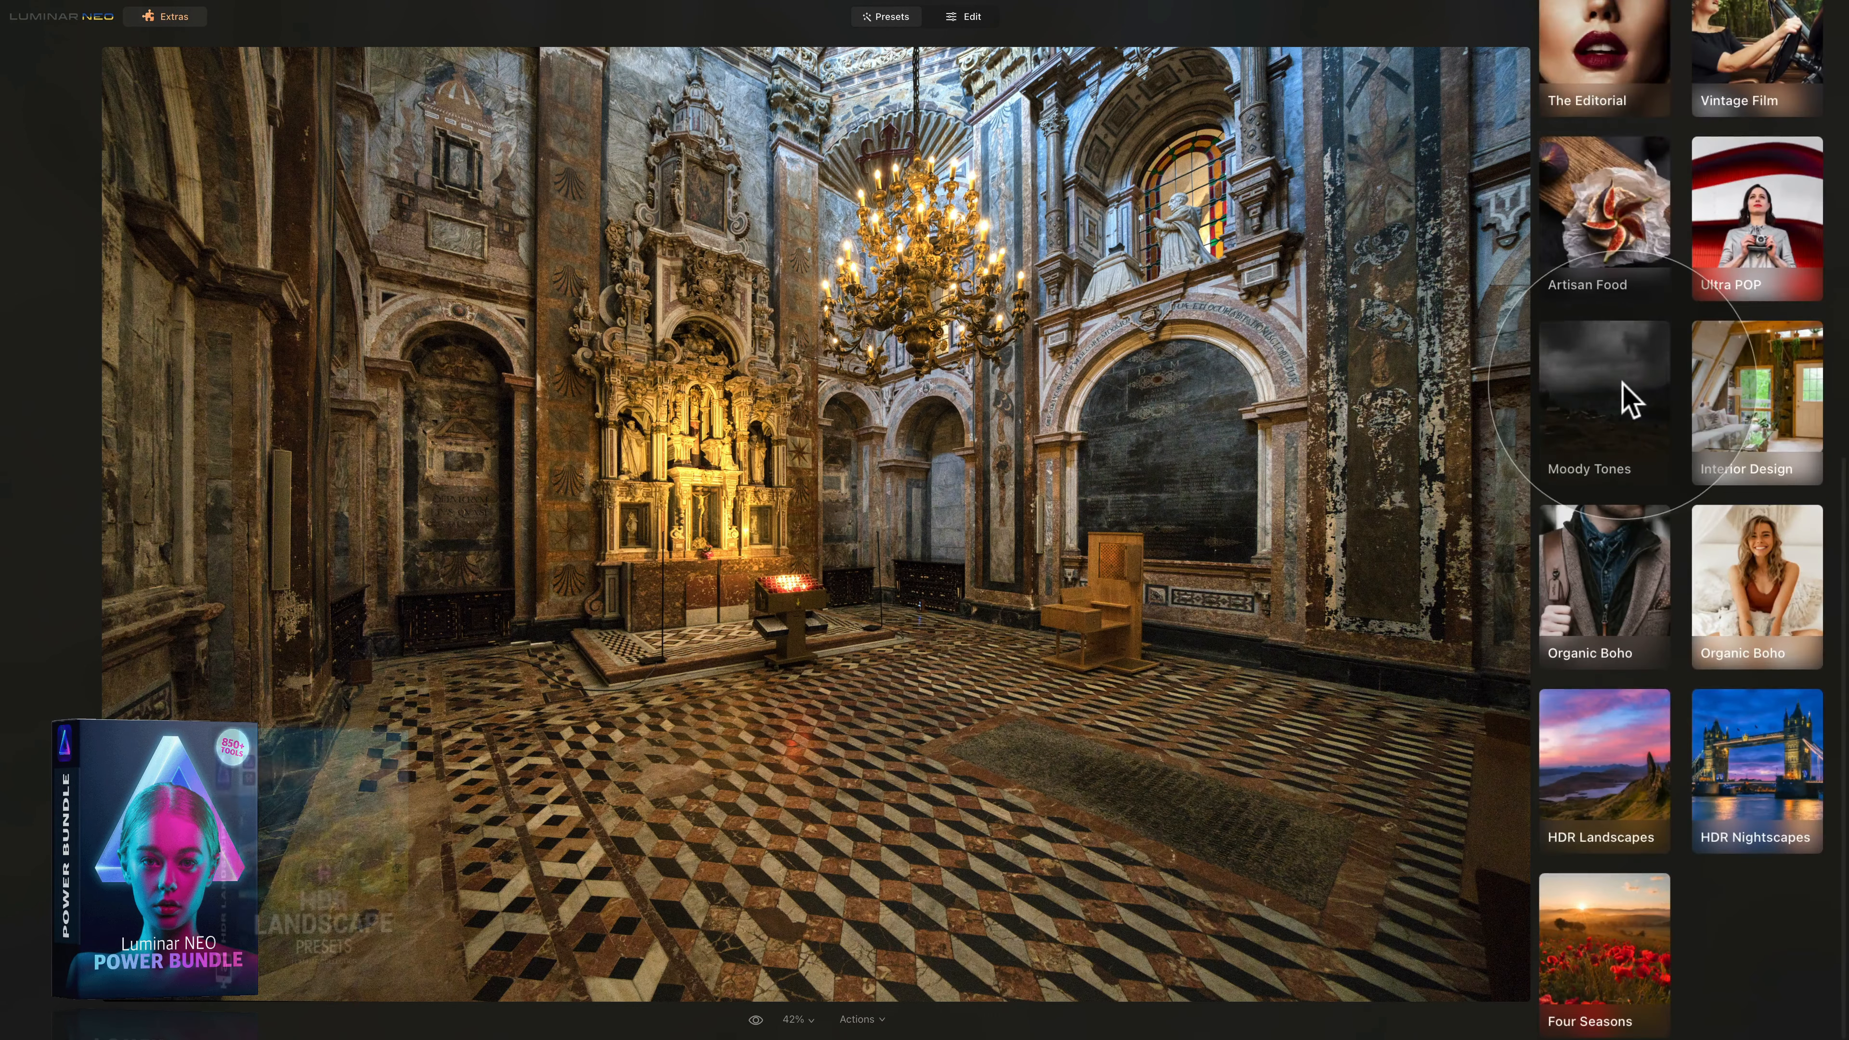
left_click(1565, 761)
scroll(1548, 947, "up", 8)
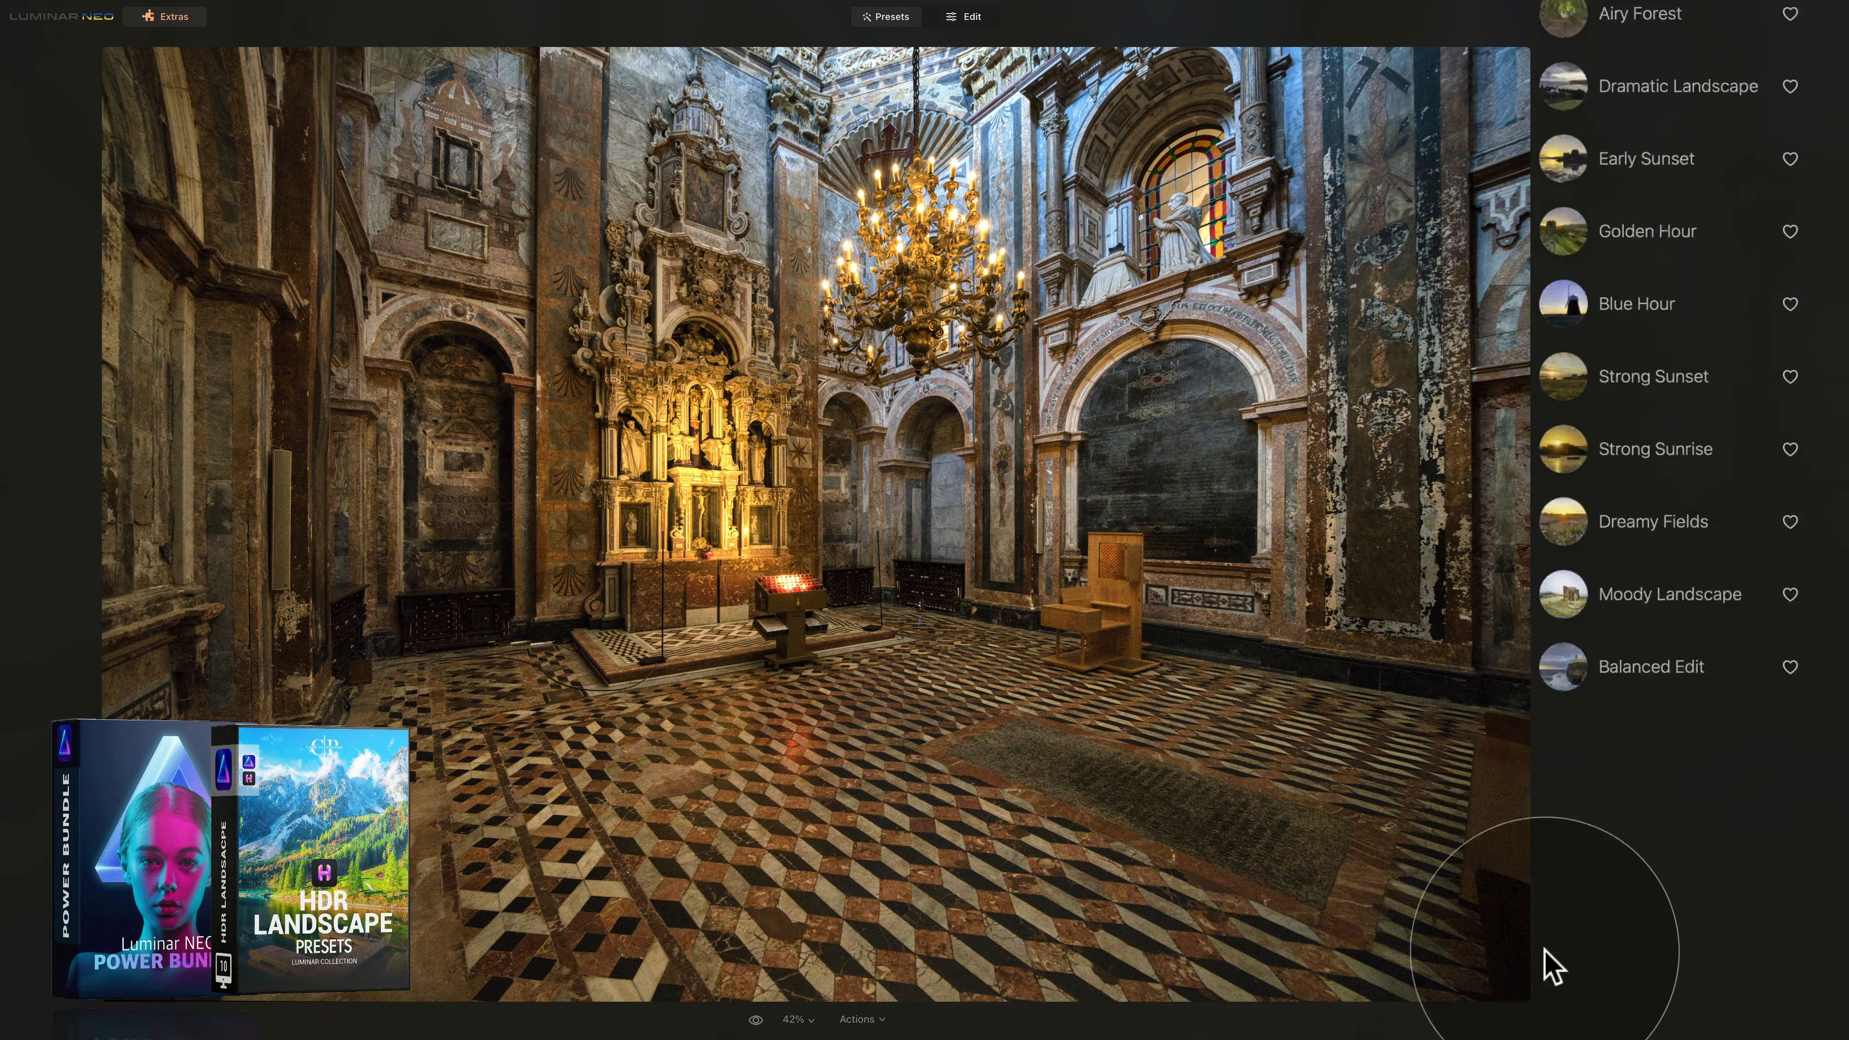
left_click(1606, 328)
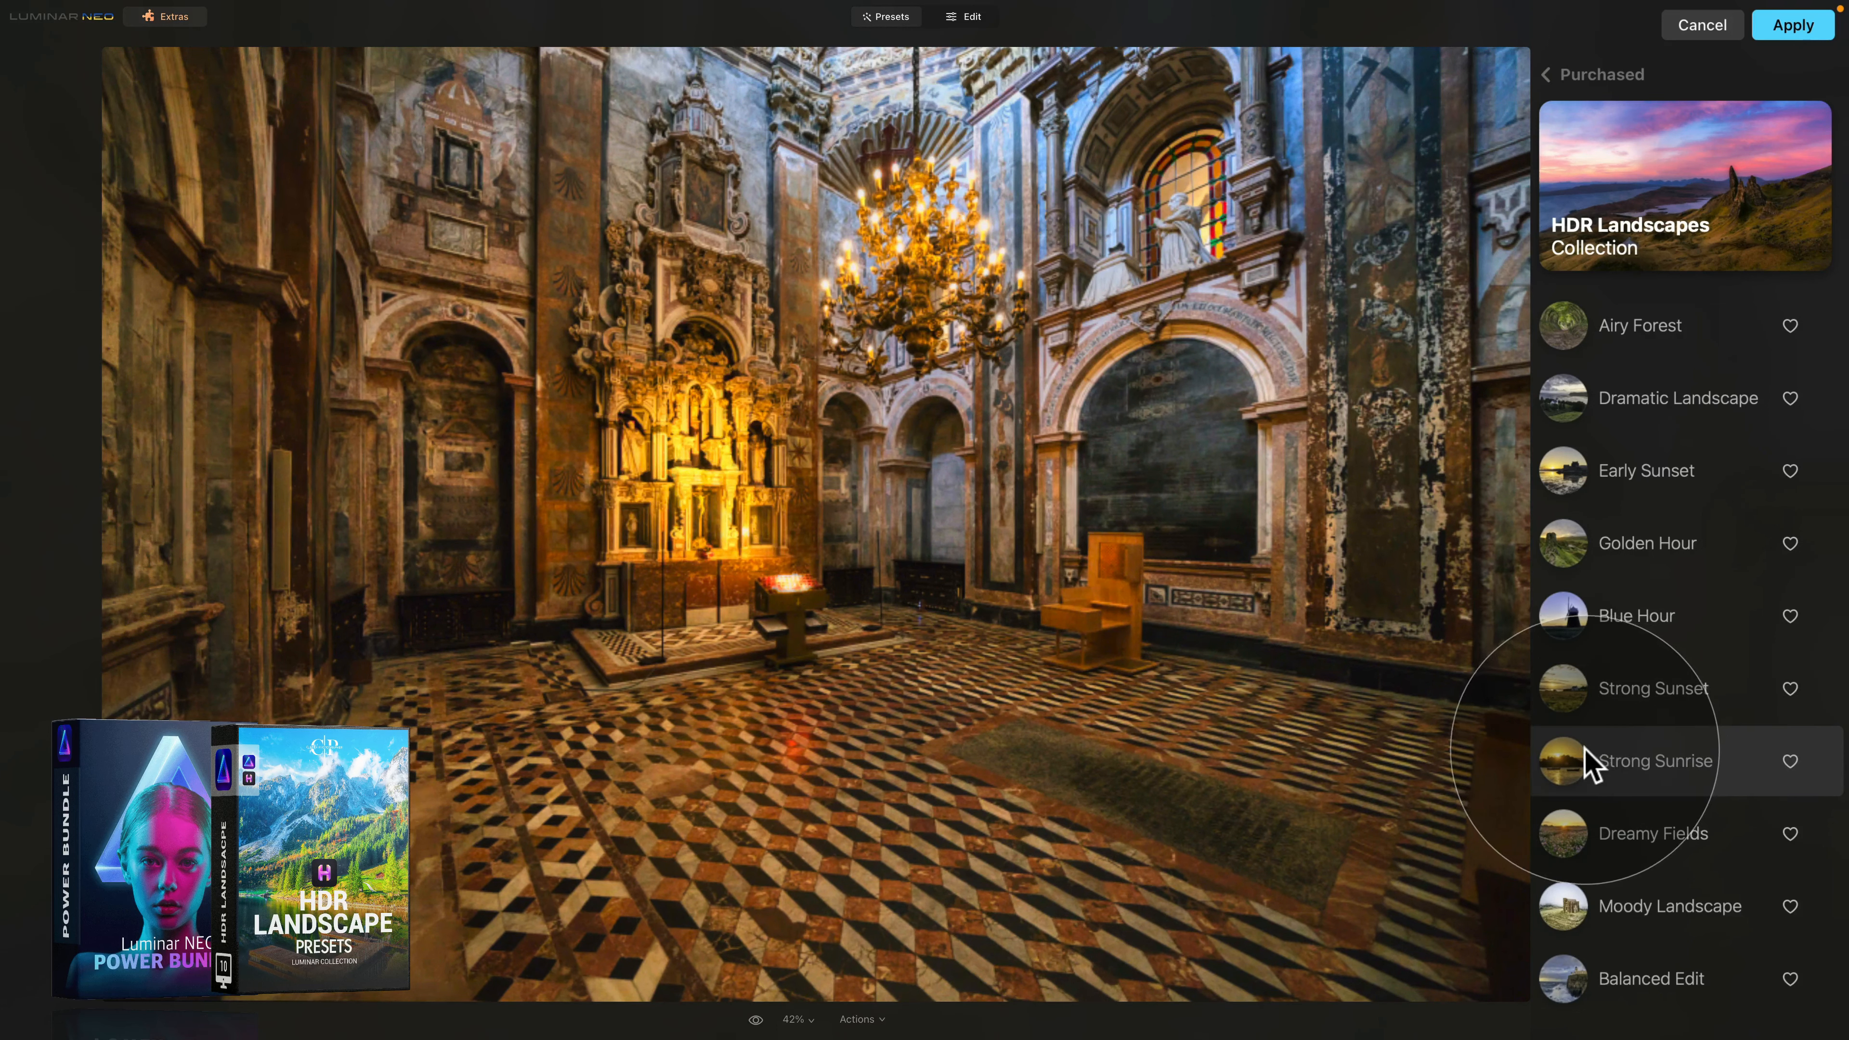
left_click(1571, 770)
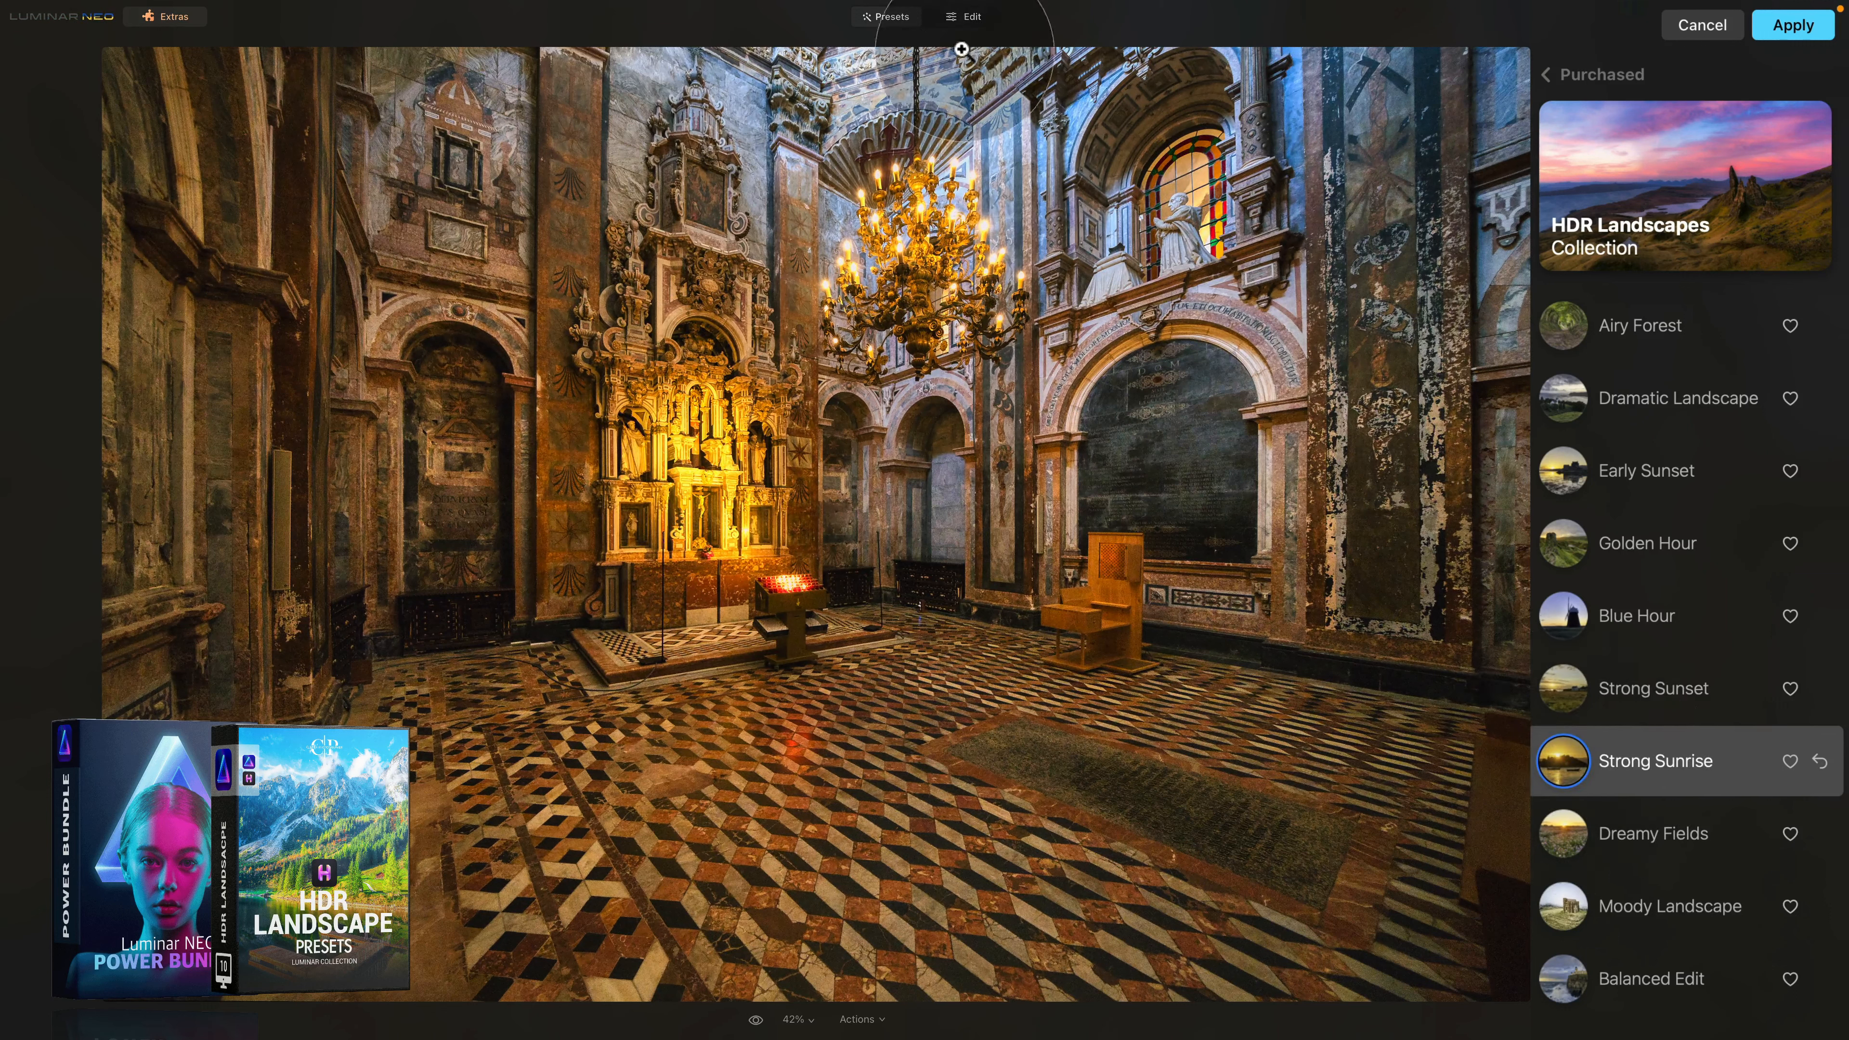
Review the adjustments the preset made to the merged photo and return to the full tool list
left_click(971, 18)
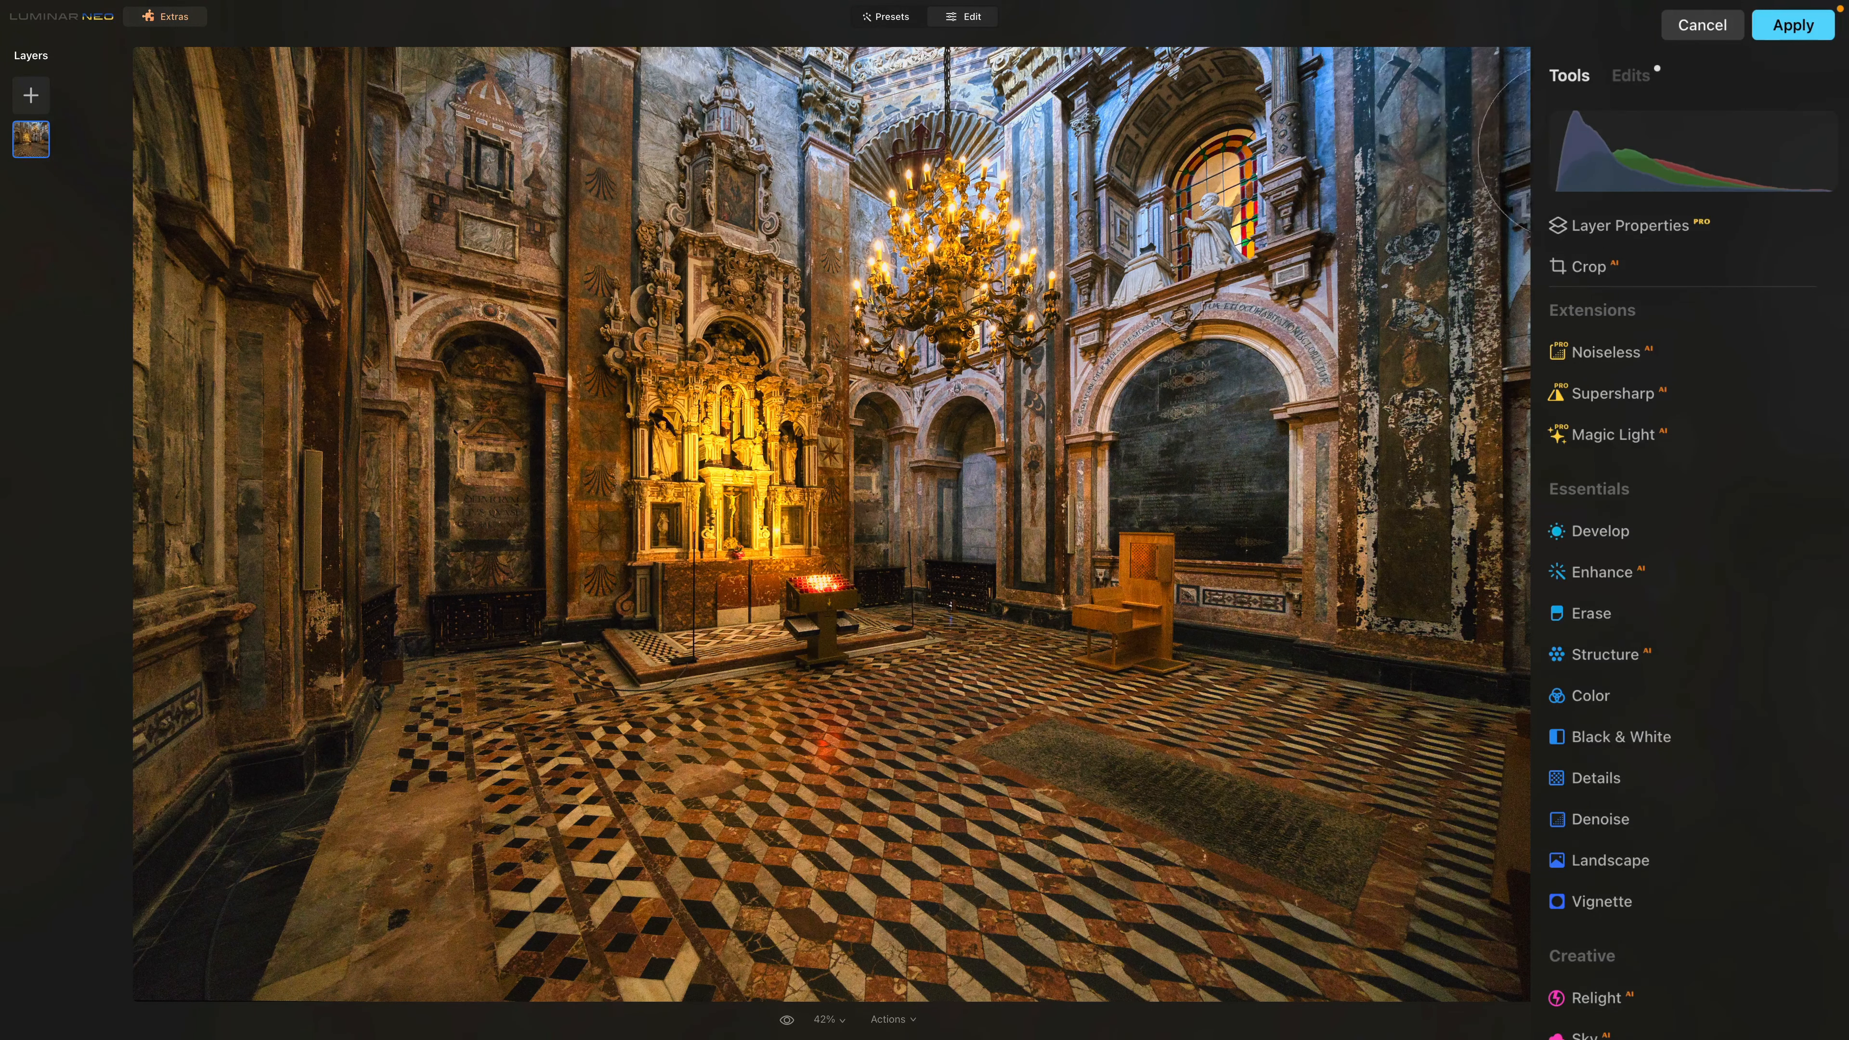
left_click(1630, 76)
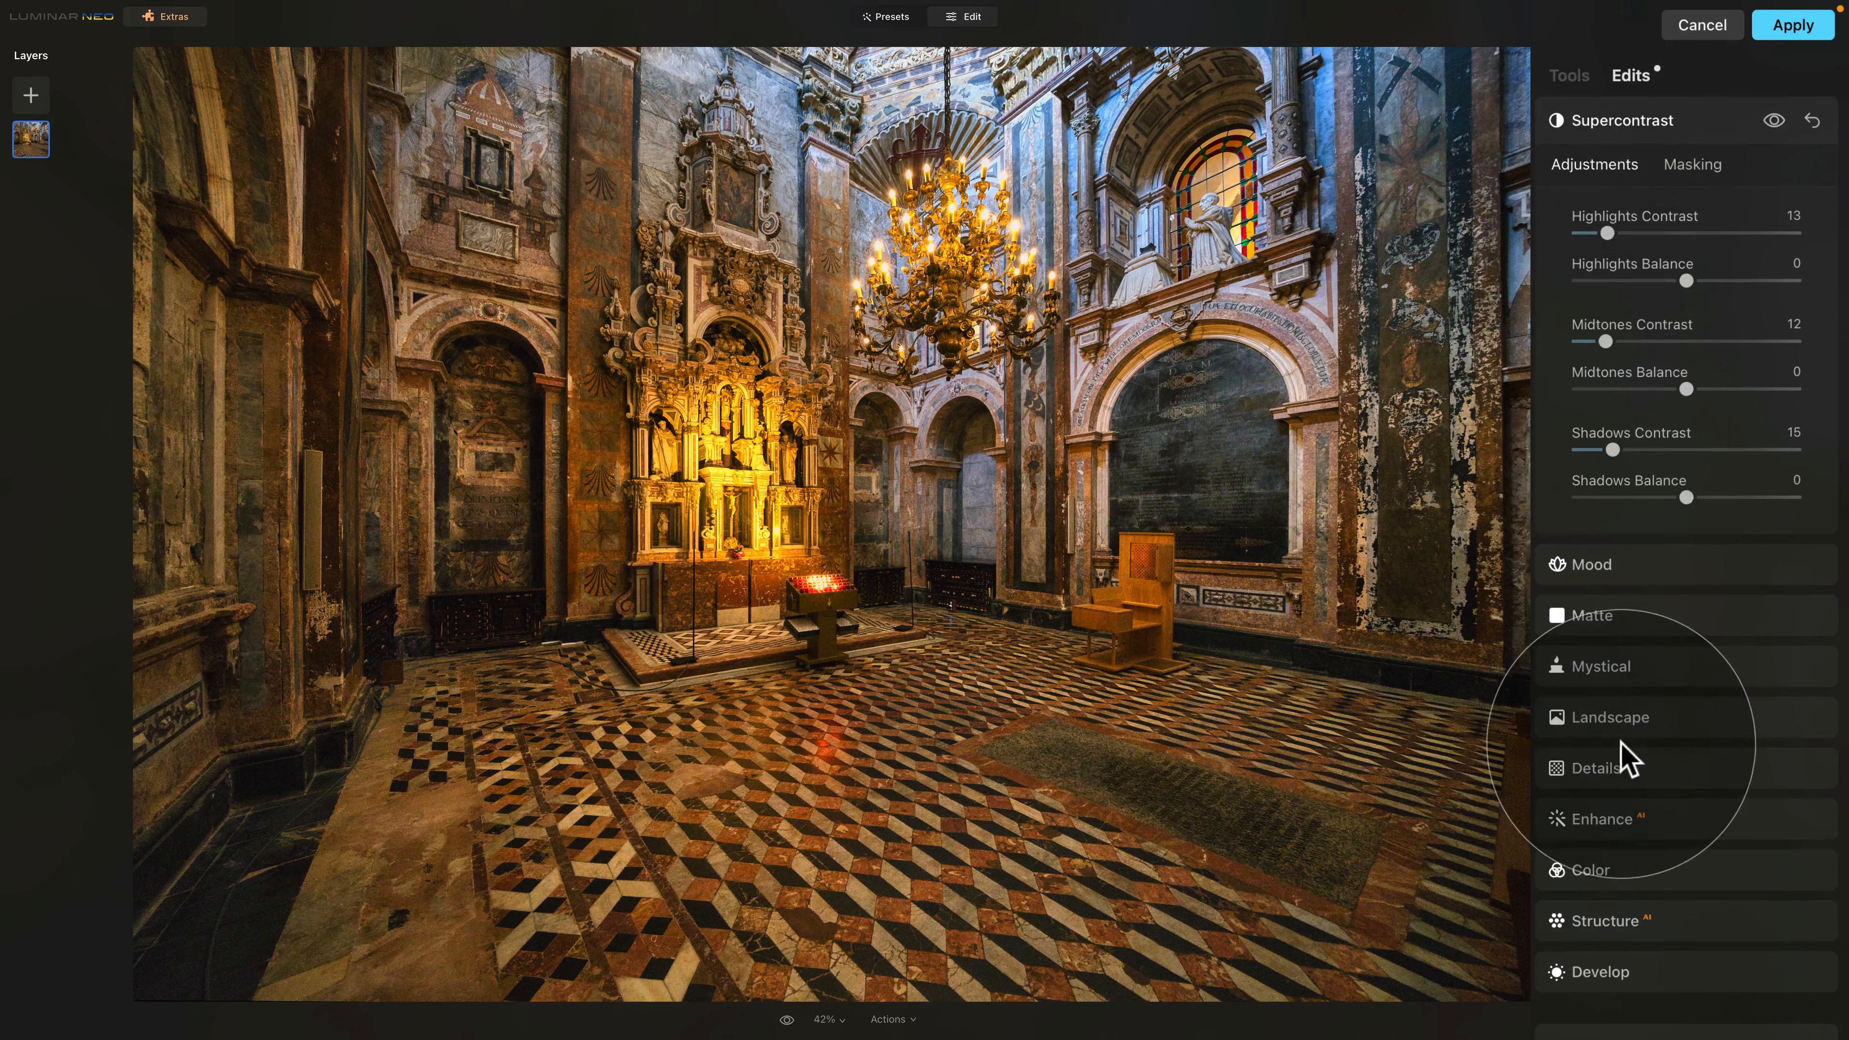
left_click(1571, 75)
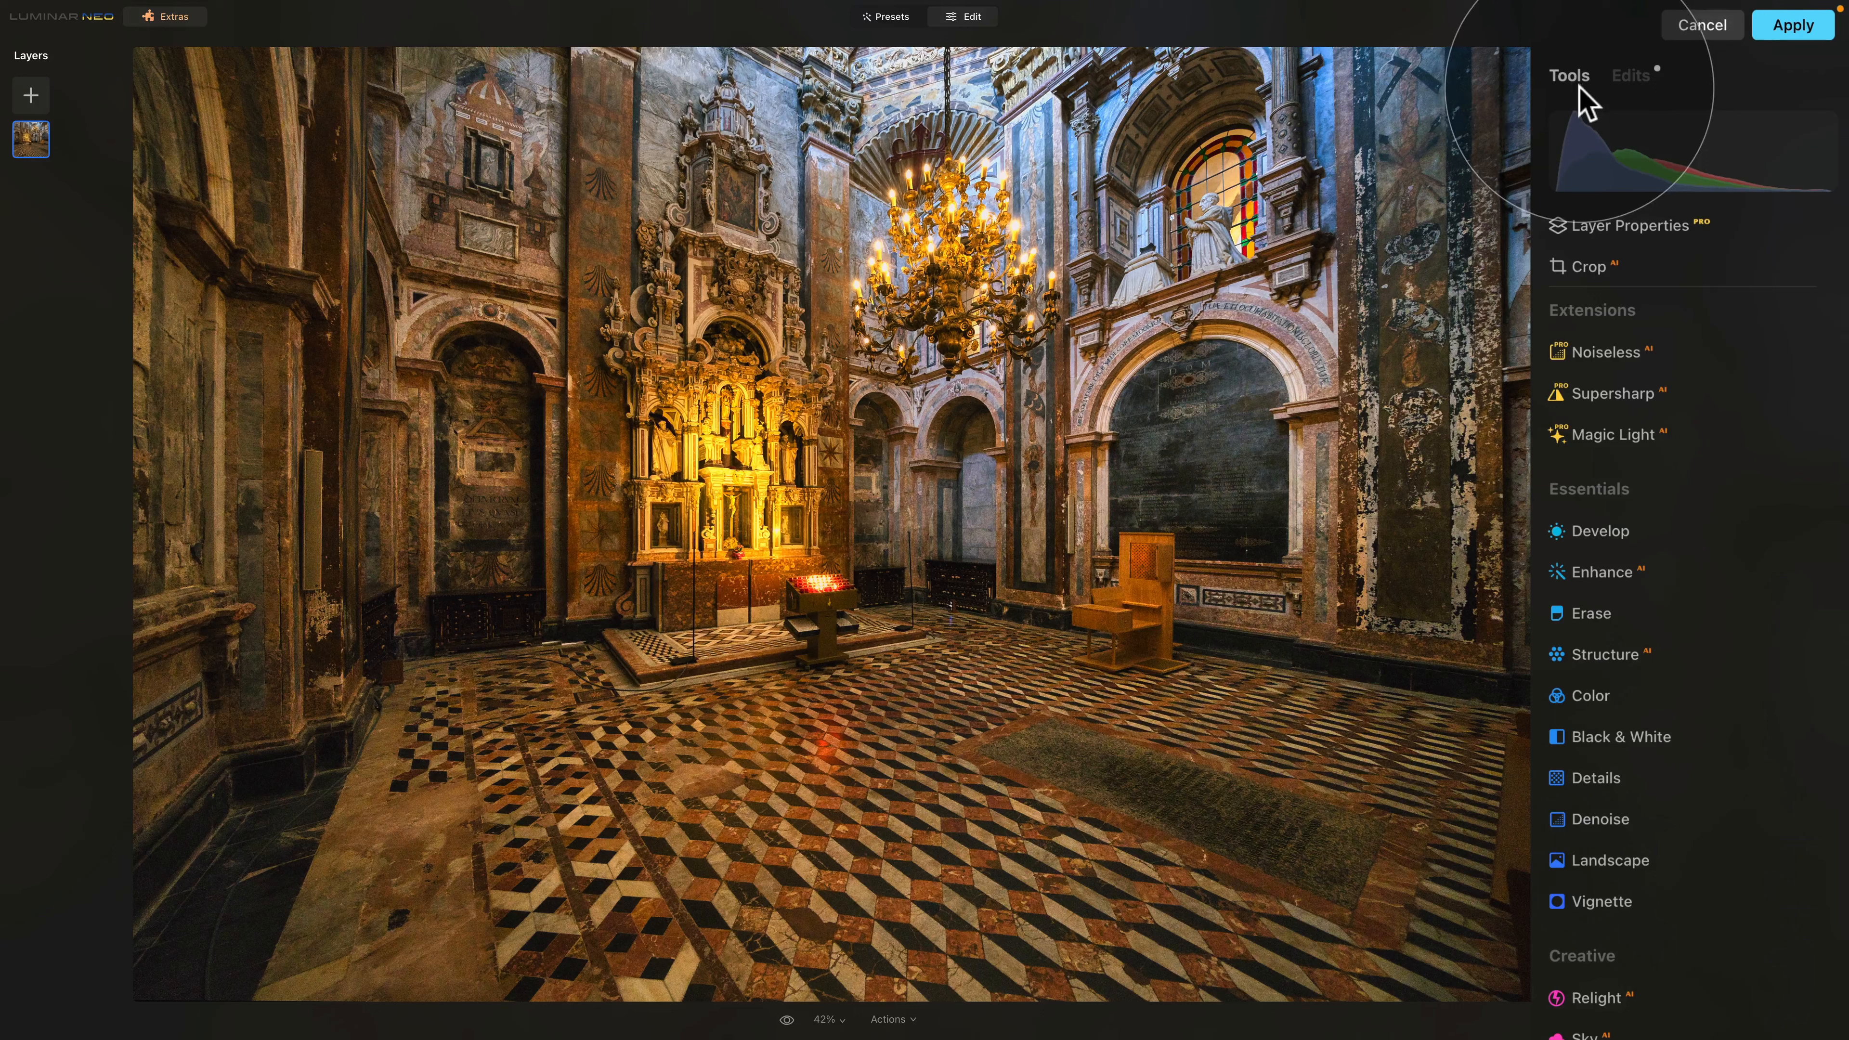
Denoise the merged photo with the High Noiseless AI adjustment and apply all edits to return to Lightroom Classic
left_click(1606, 353)
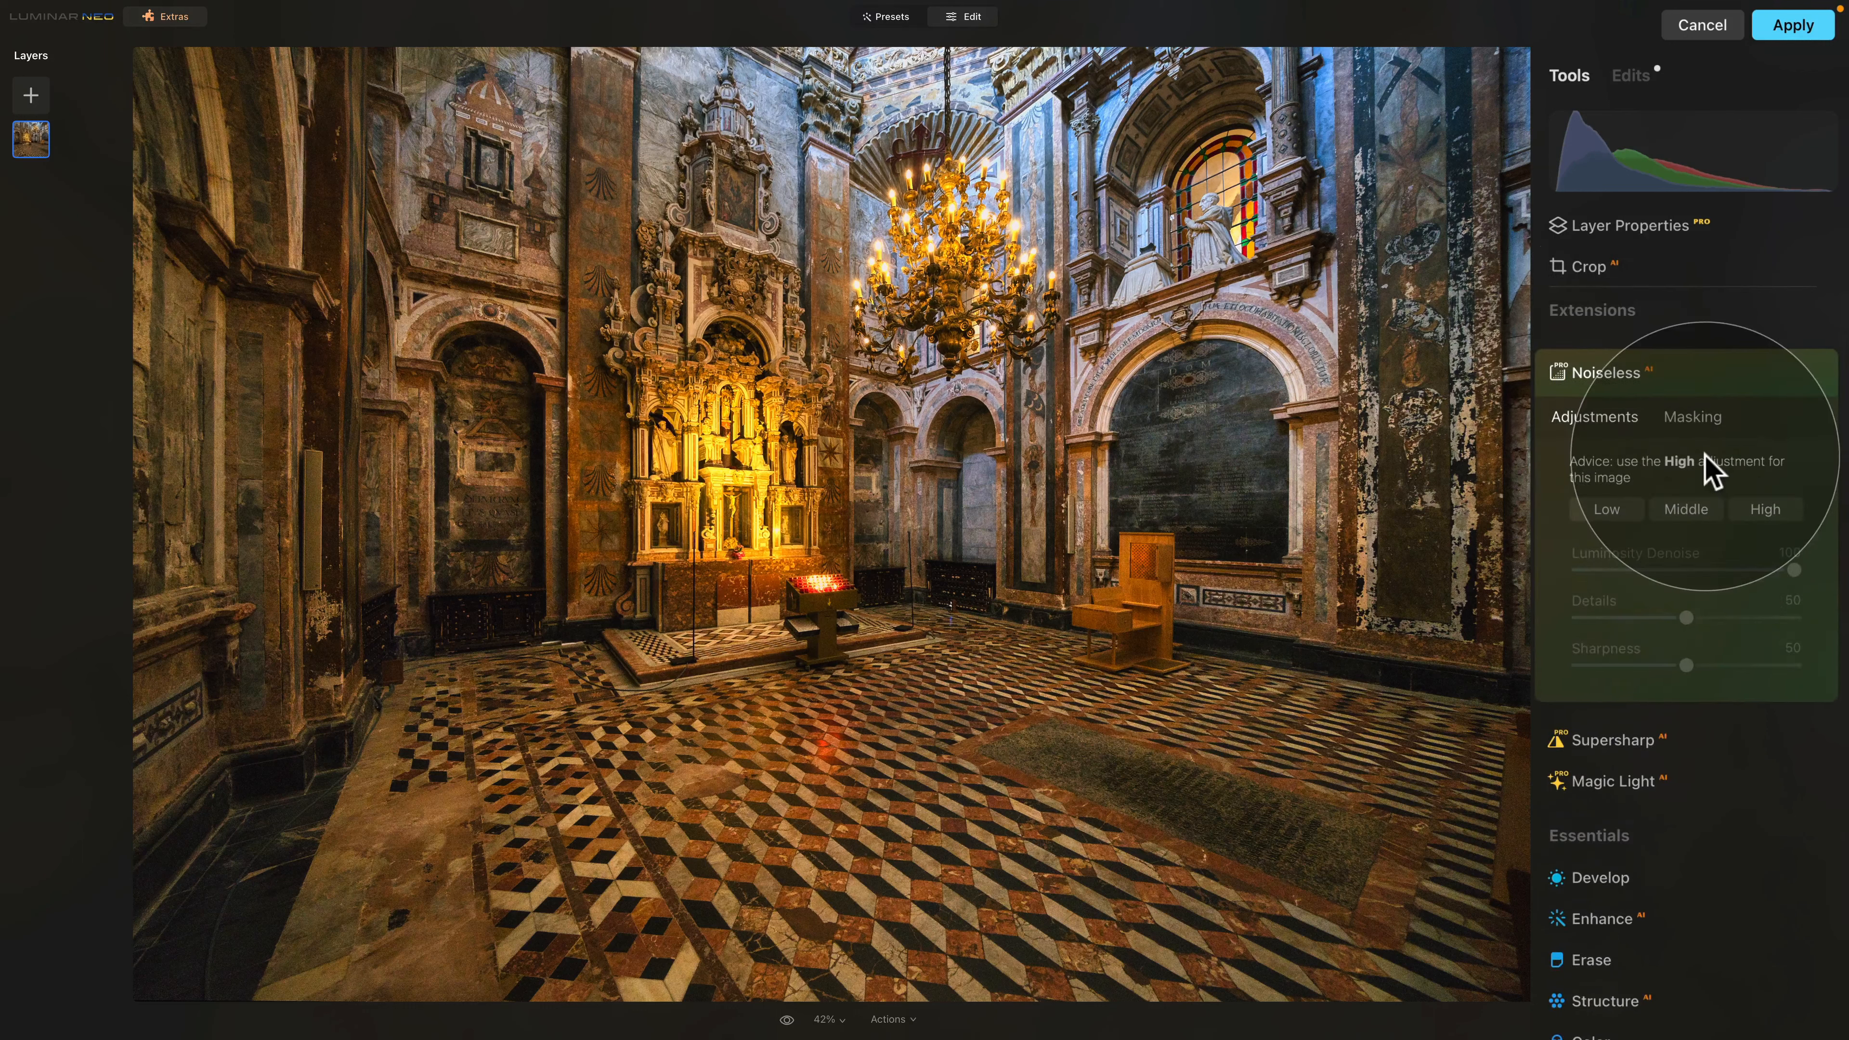
left_click(1765, 510)
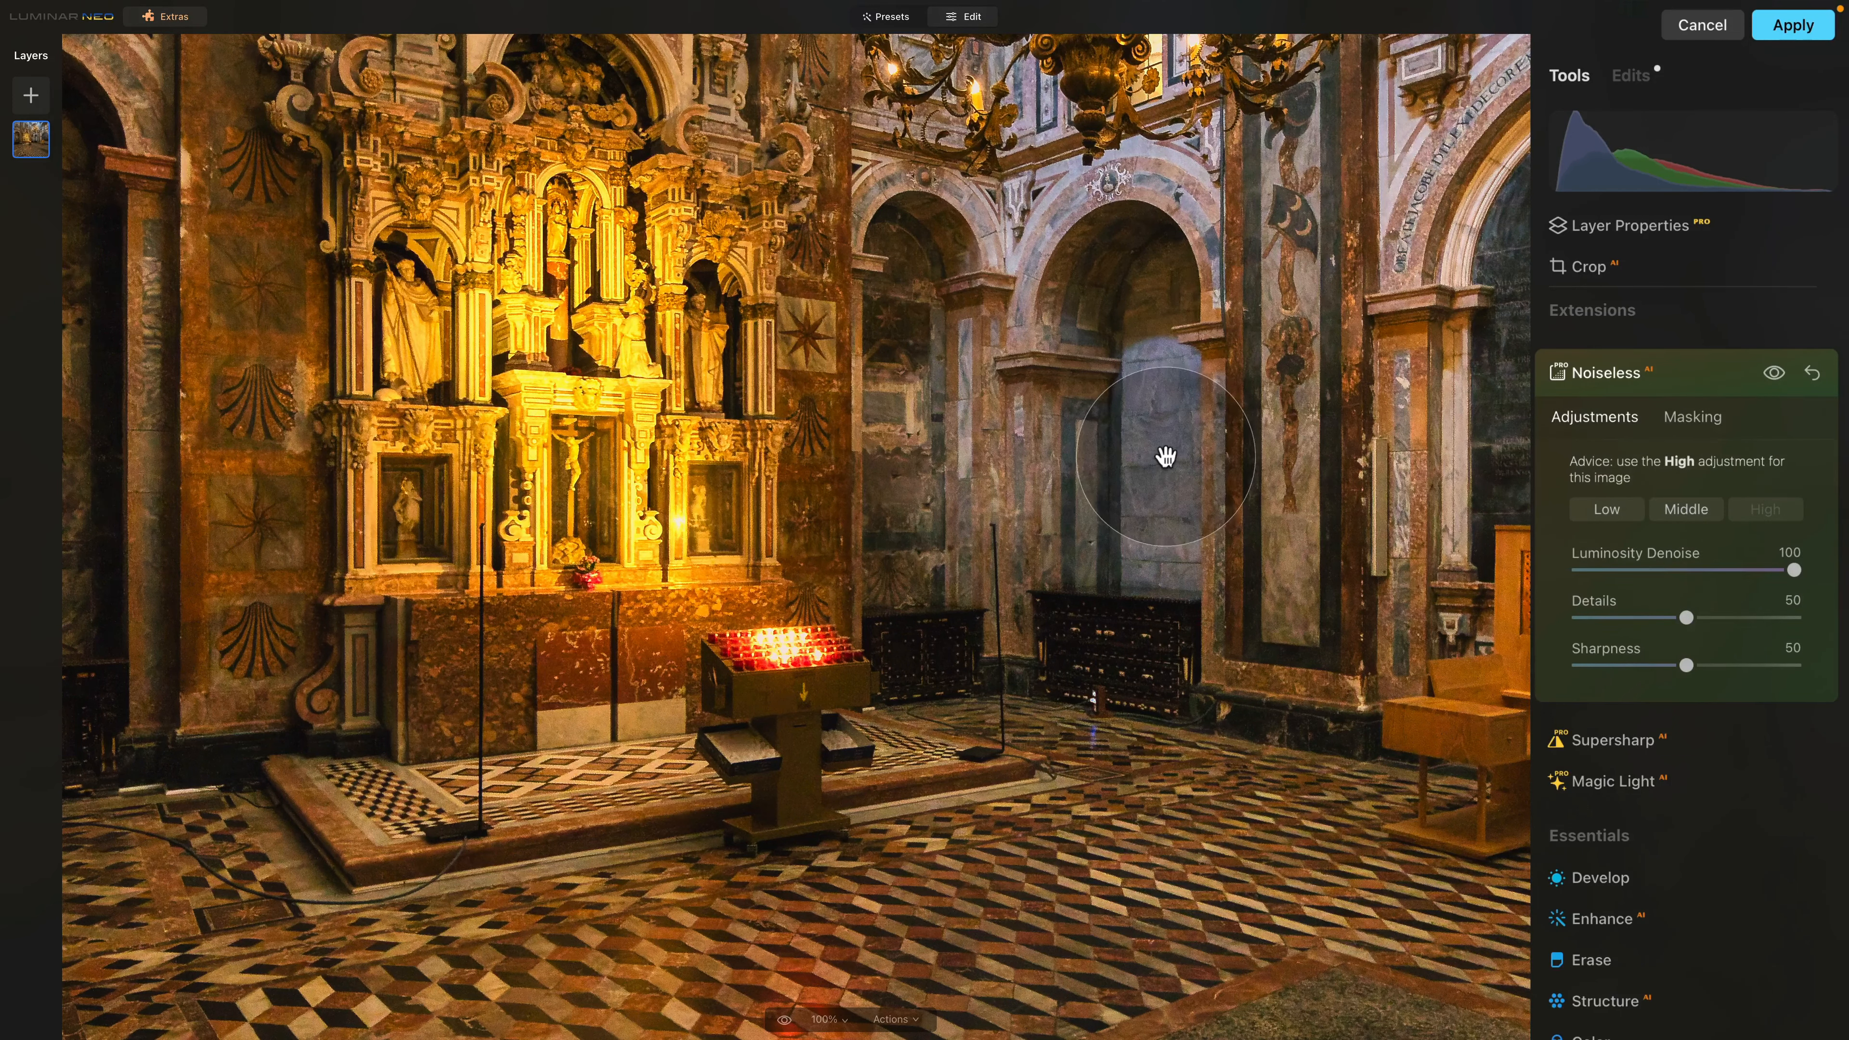
left_click_drag(1350, 227, 1164, 401)
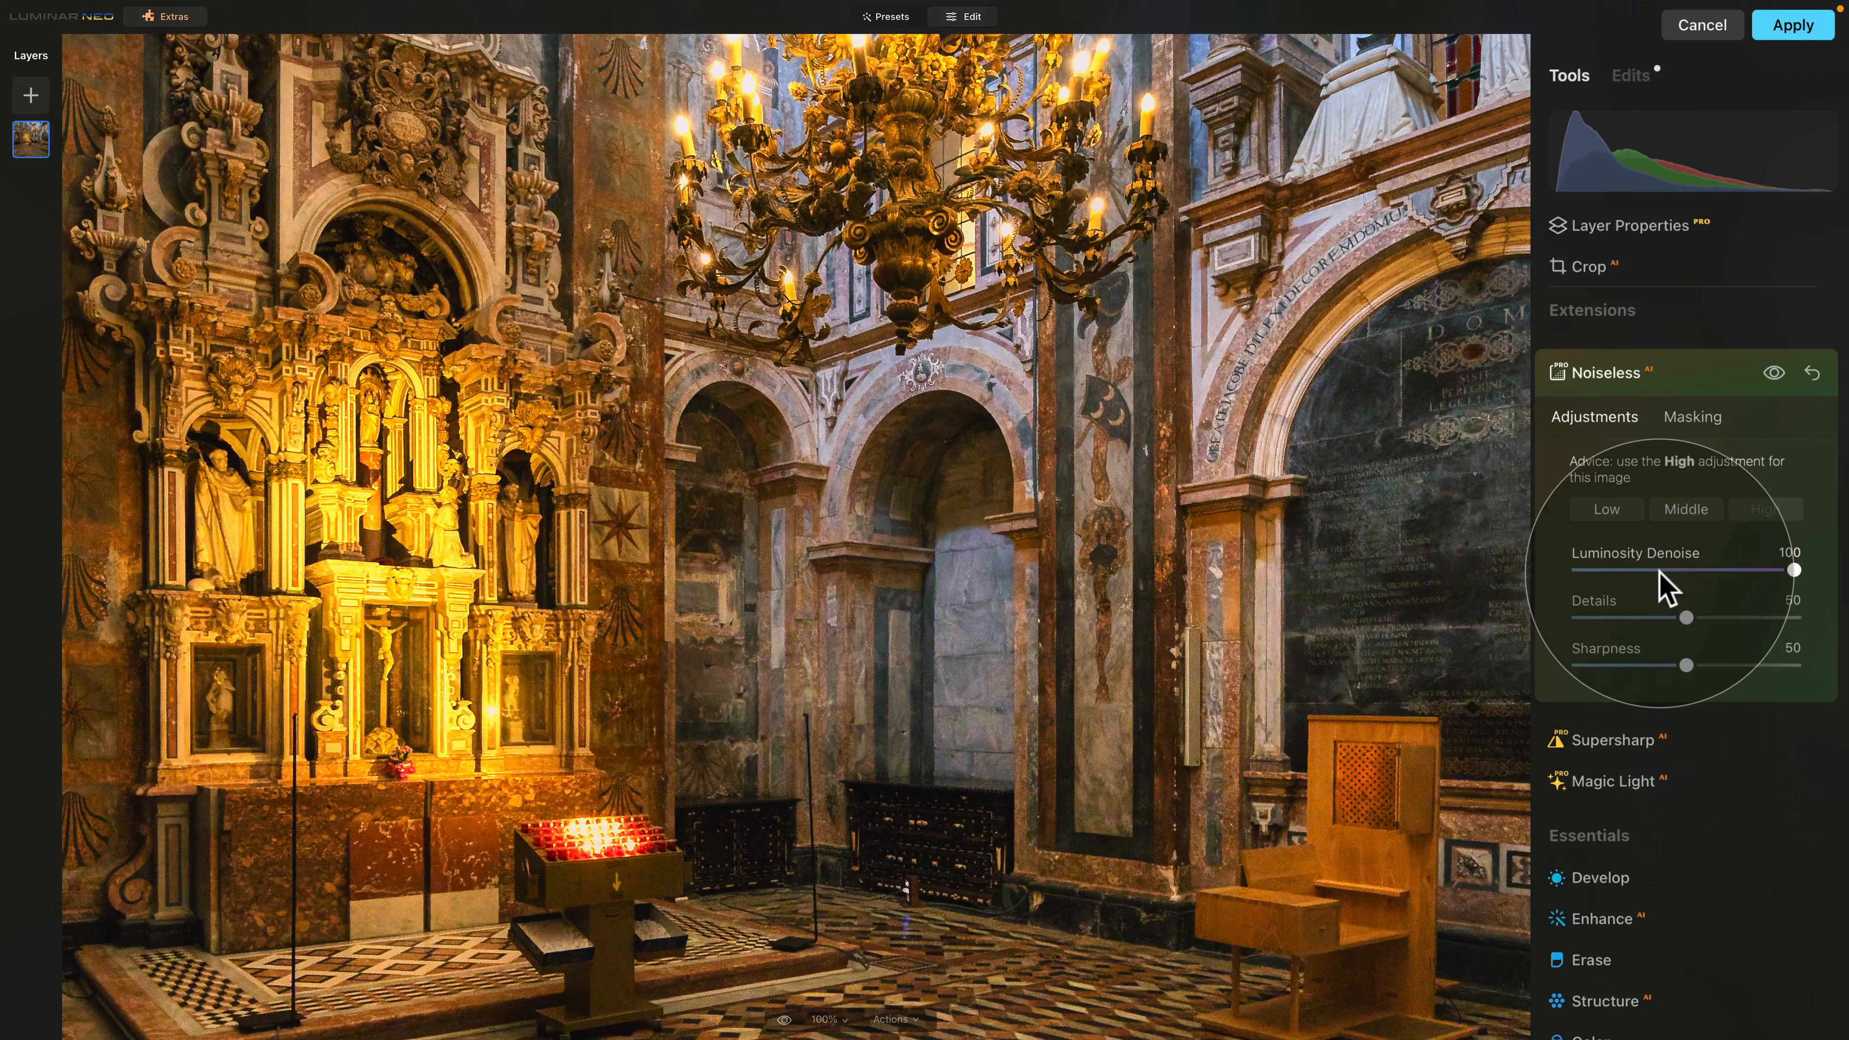
left_click(1771, 375)
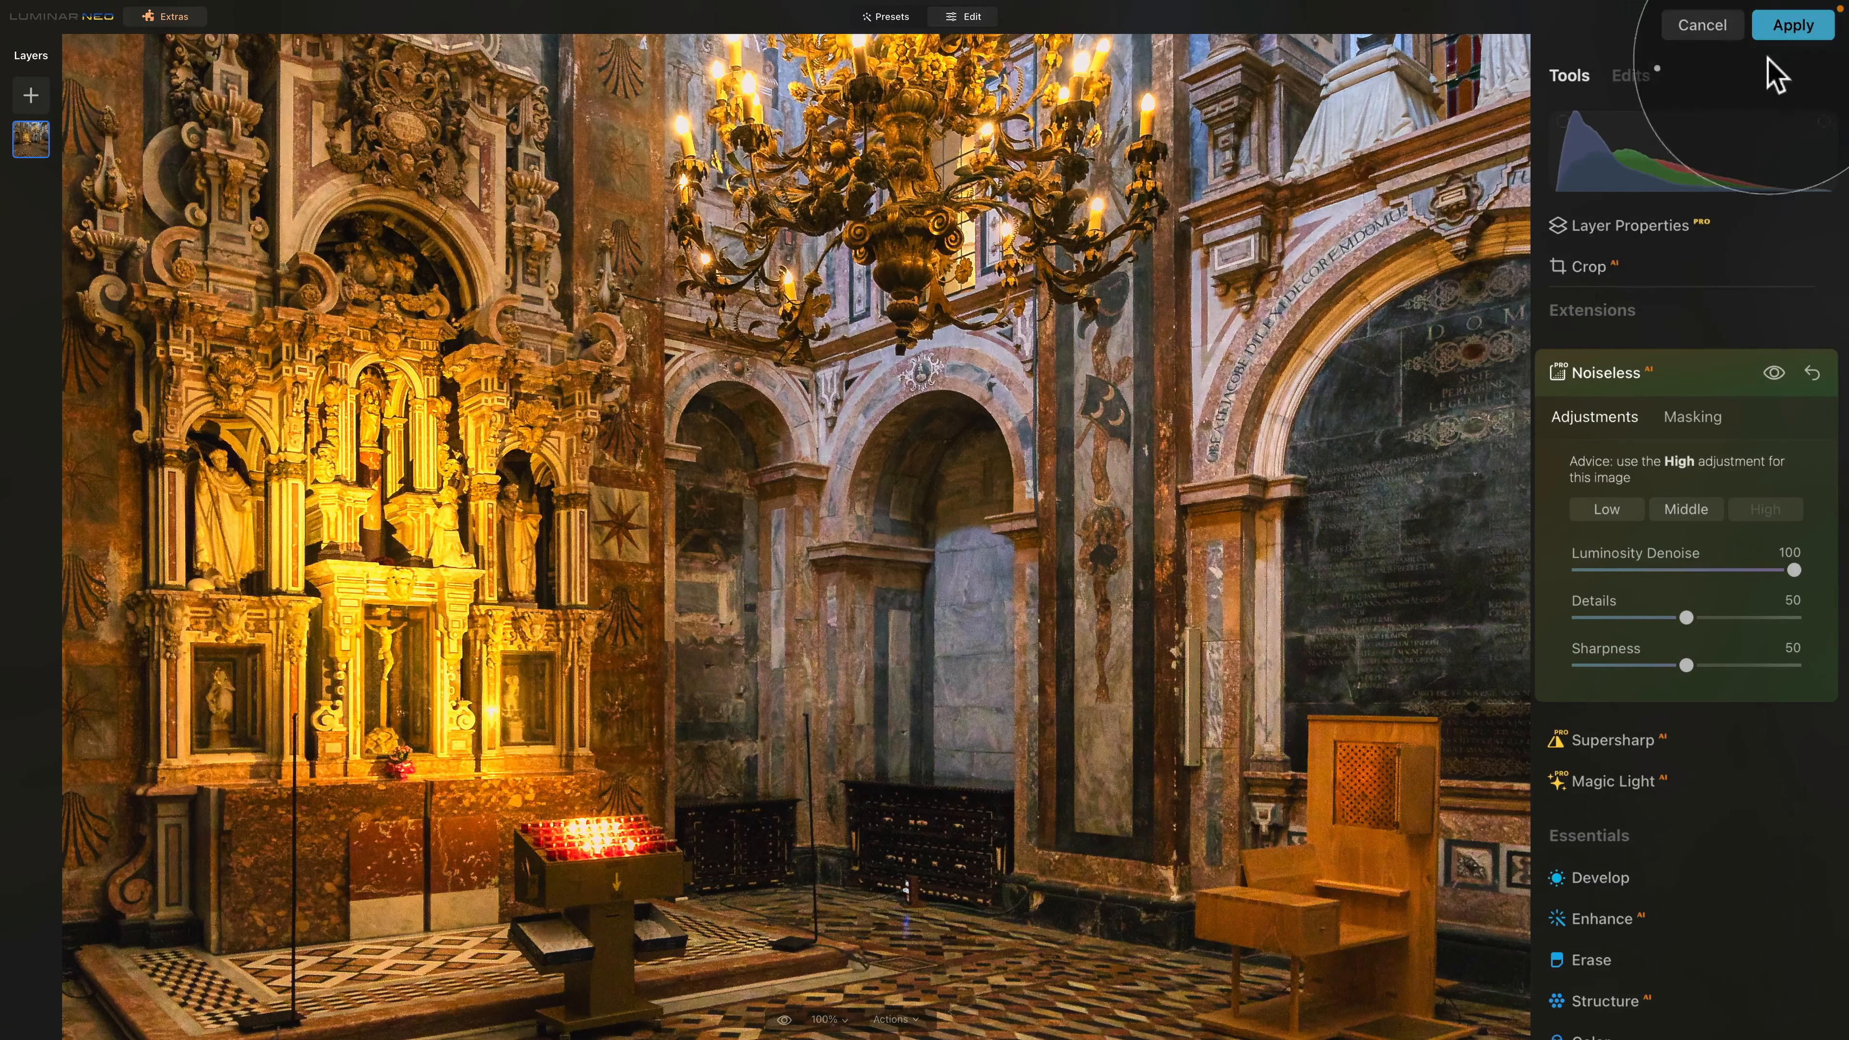
left_click(1782, 30)
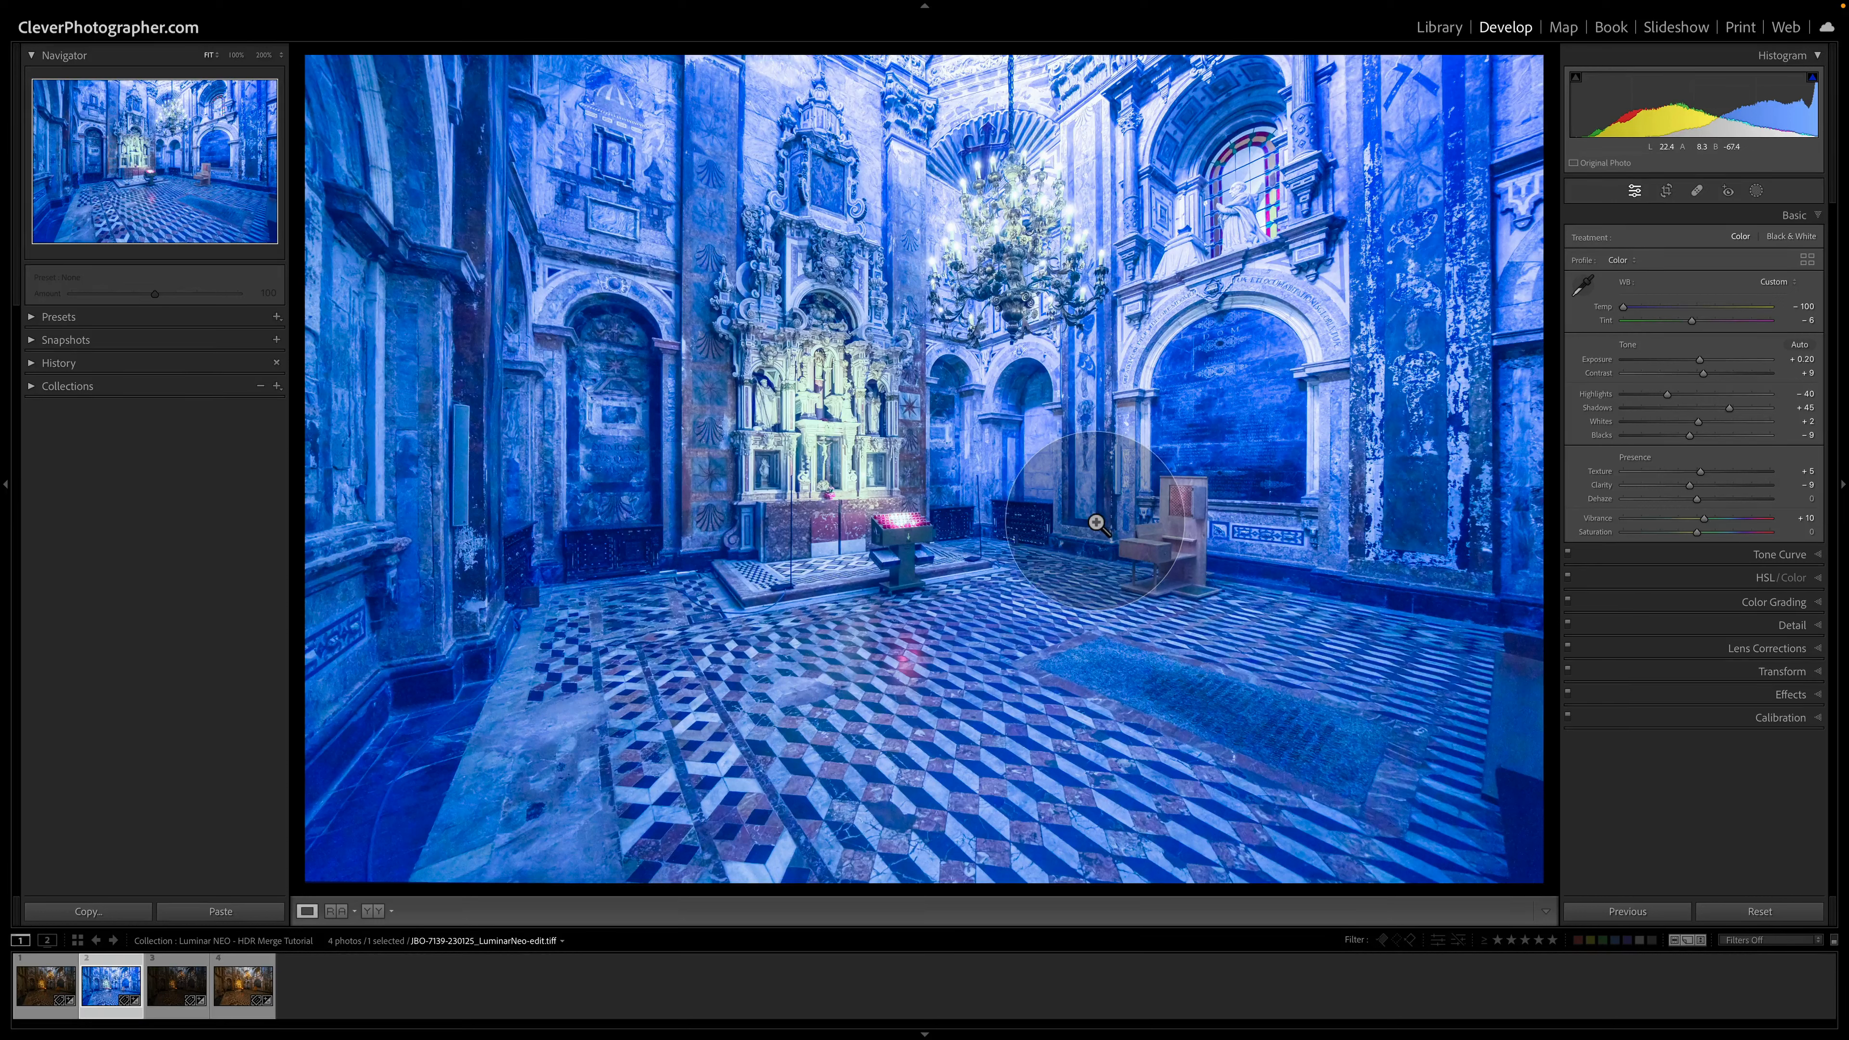
left_click(42, 987)
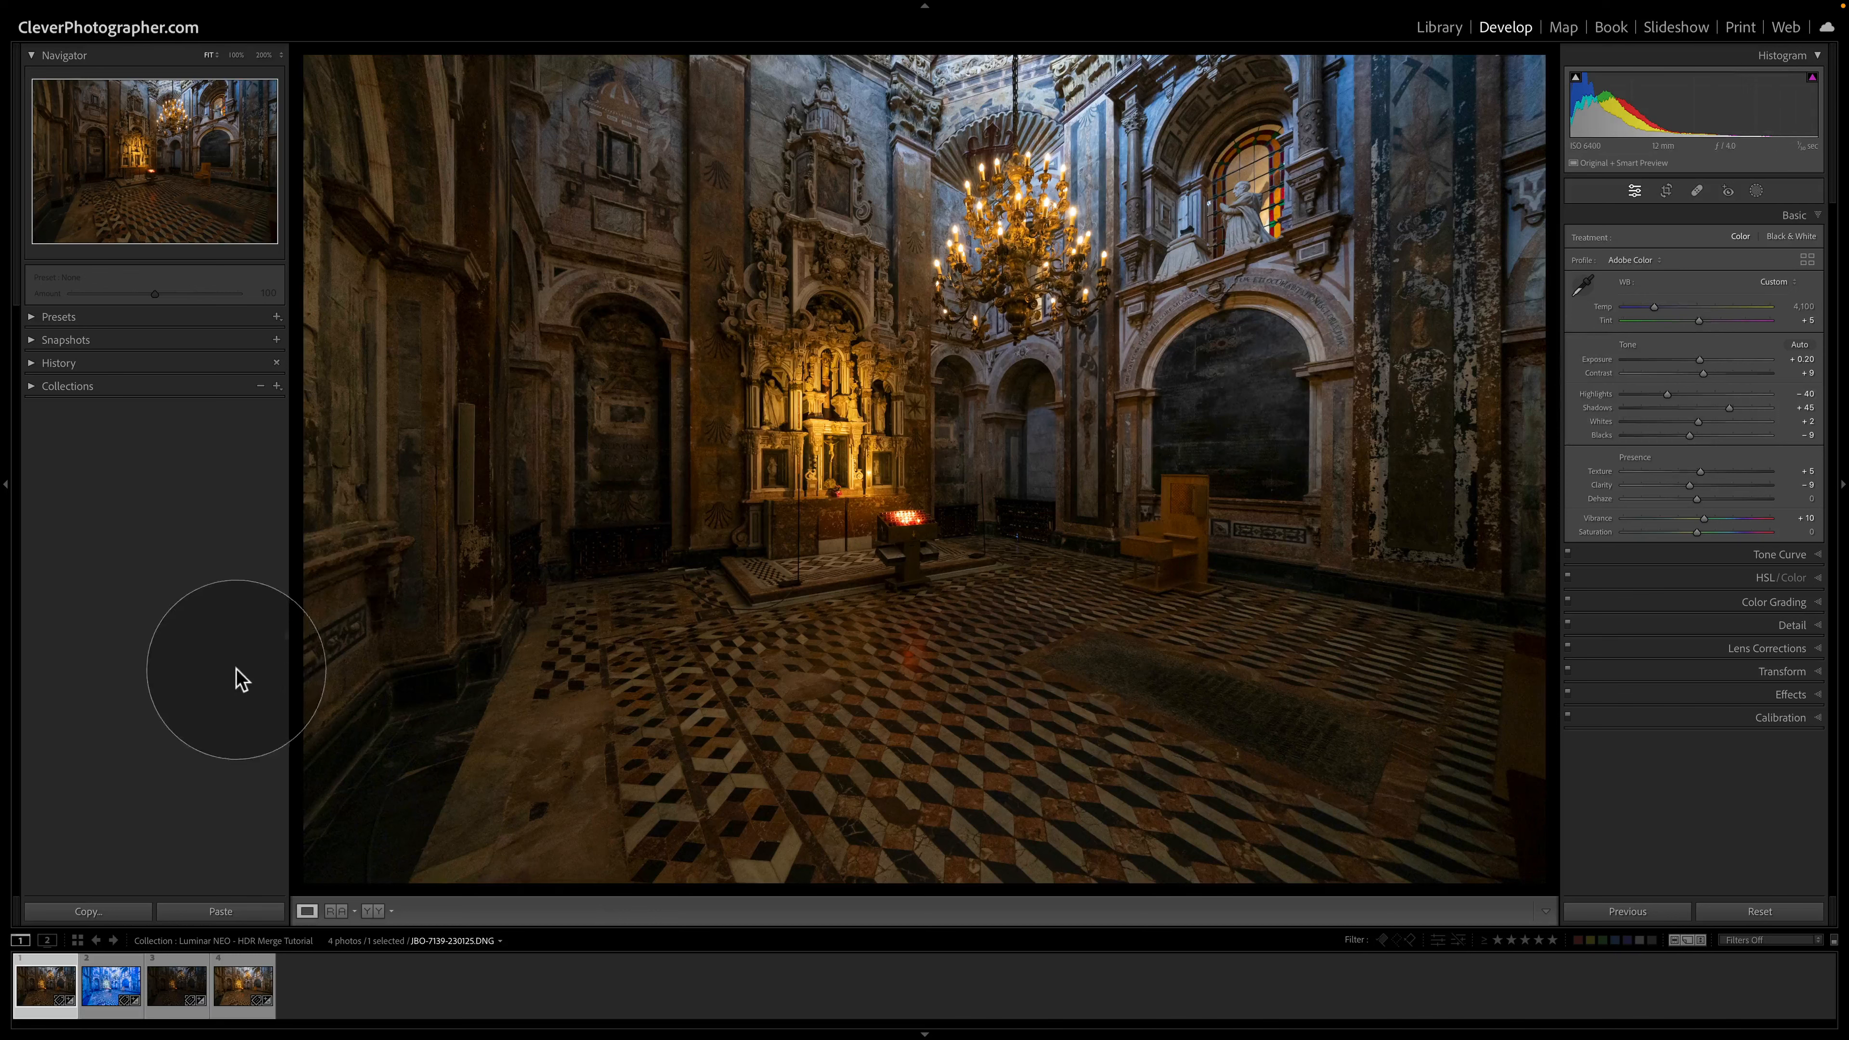
left_click(113, 988)
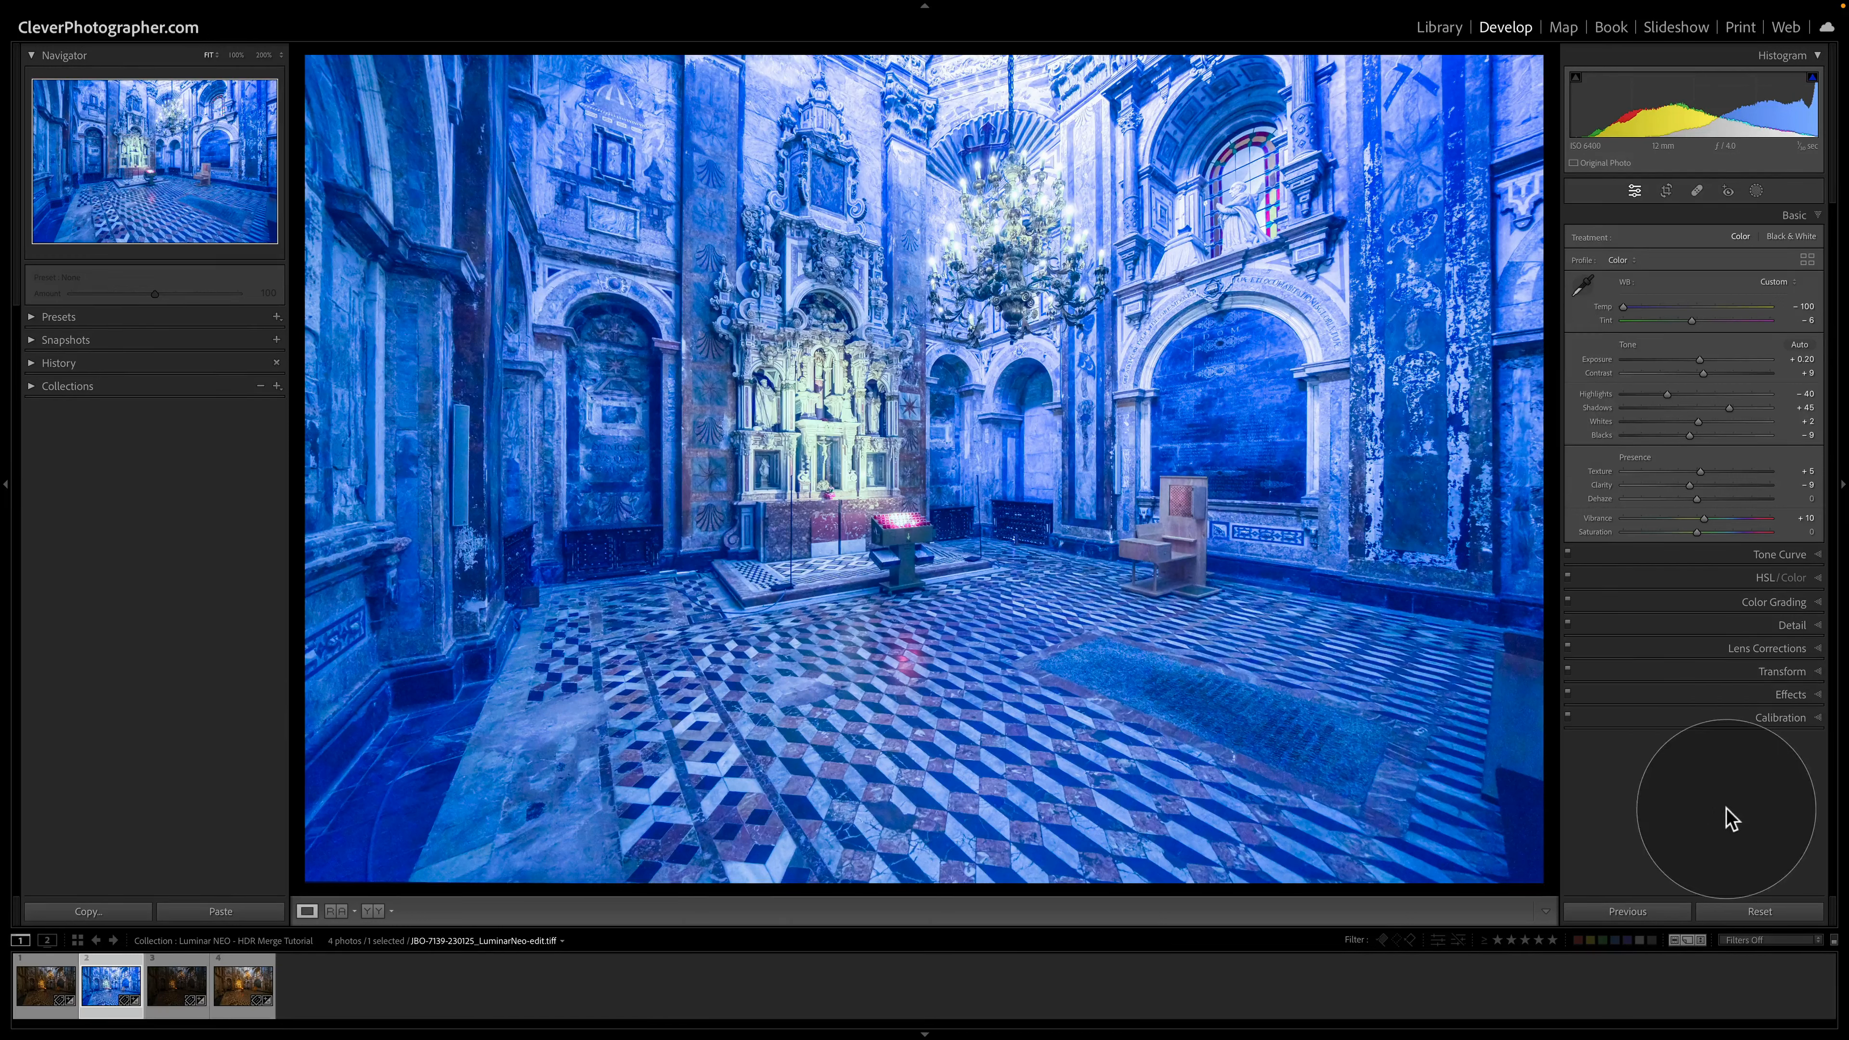
Reset the merged TIFF's develop settings and set its post-crop vignetting amount to −25
left_click(1760, 914)
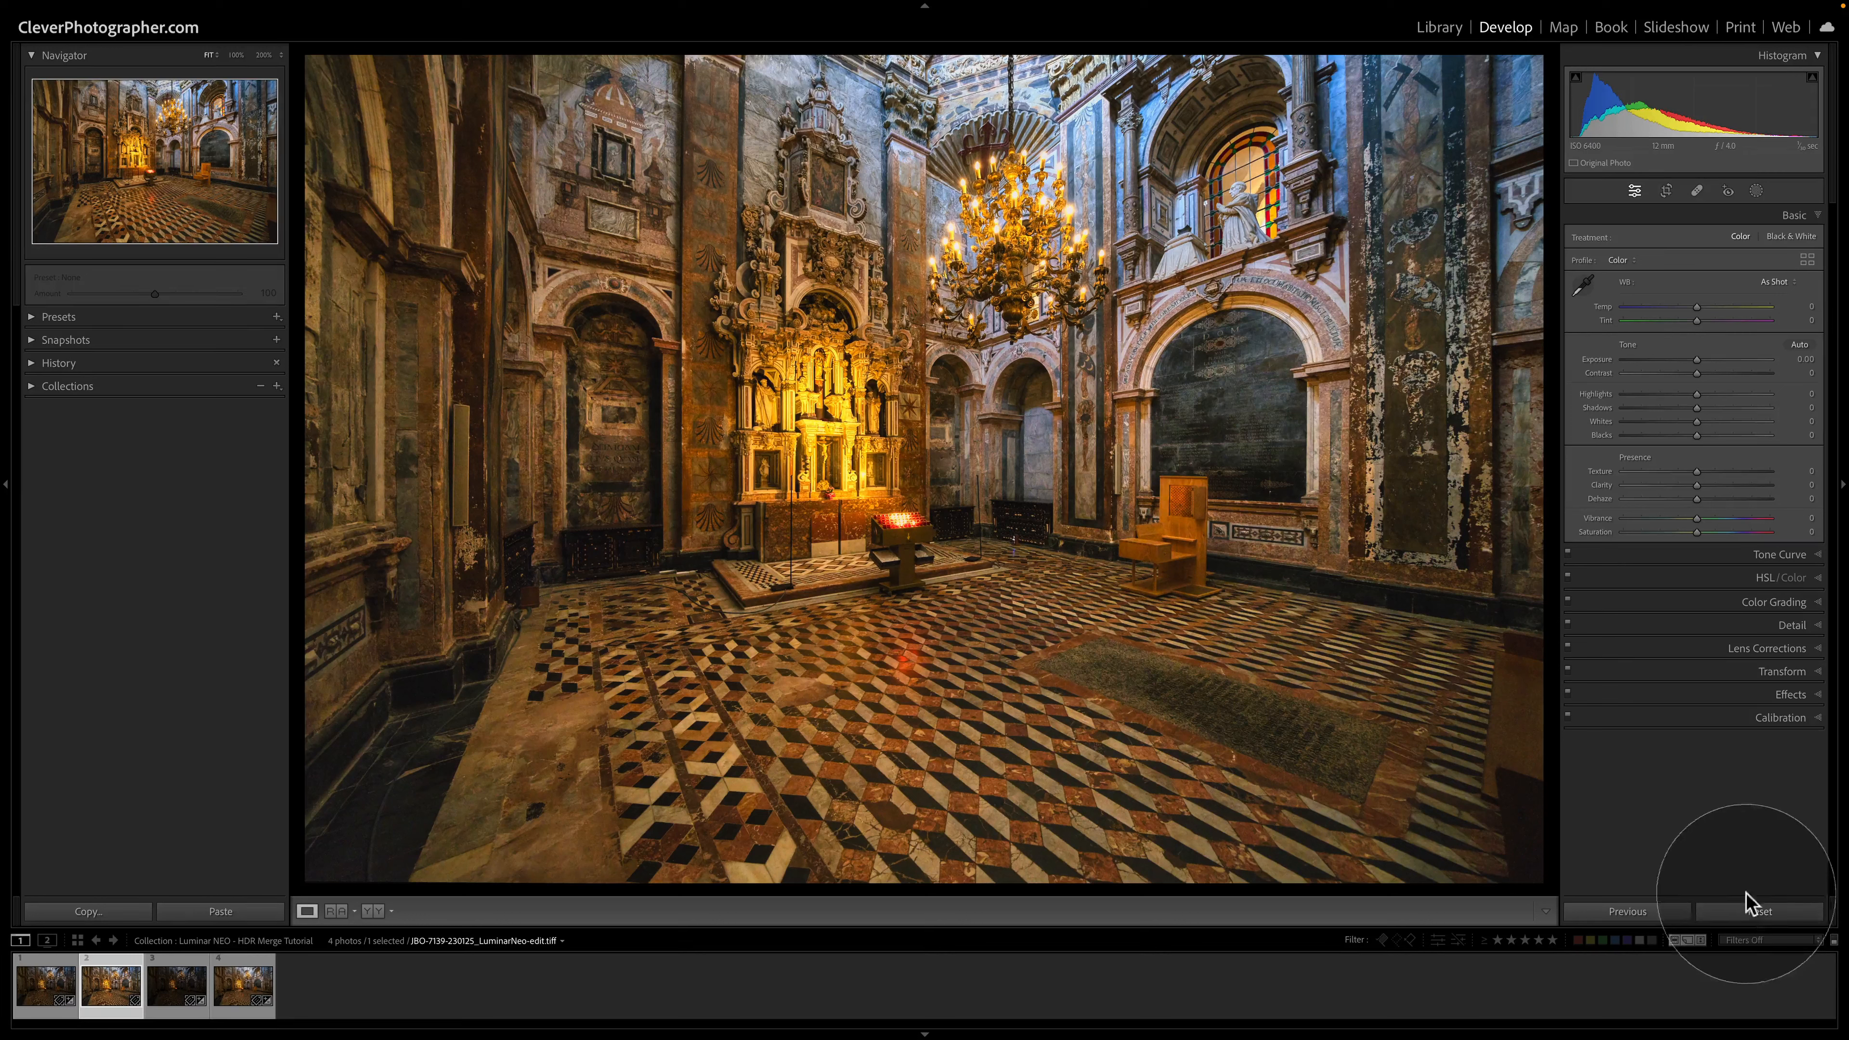
left_click(1789, 698)
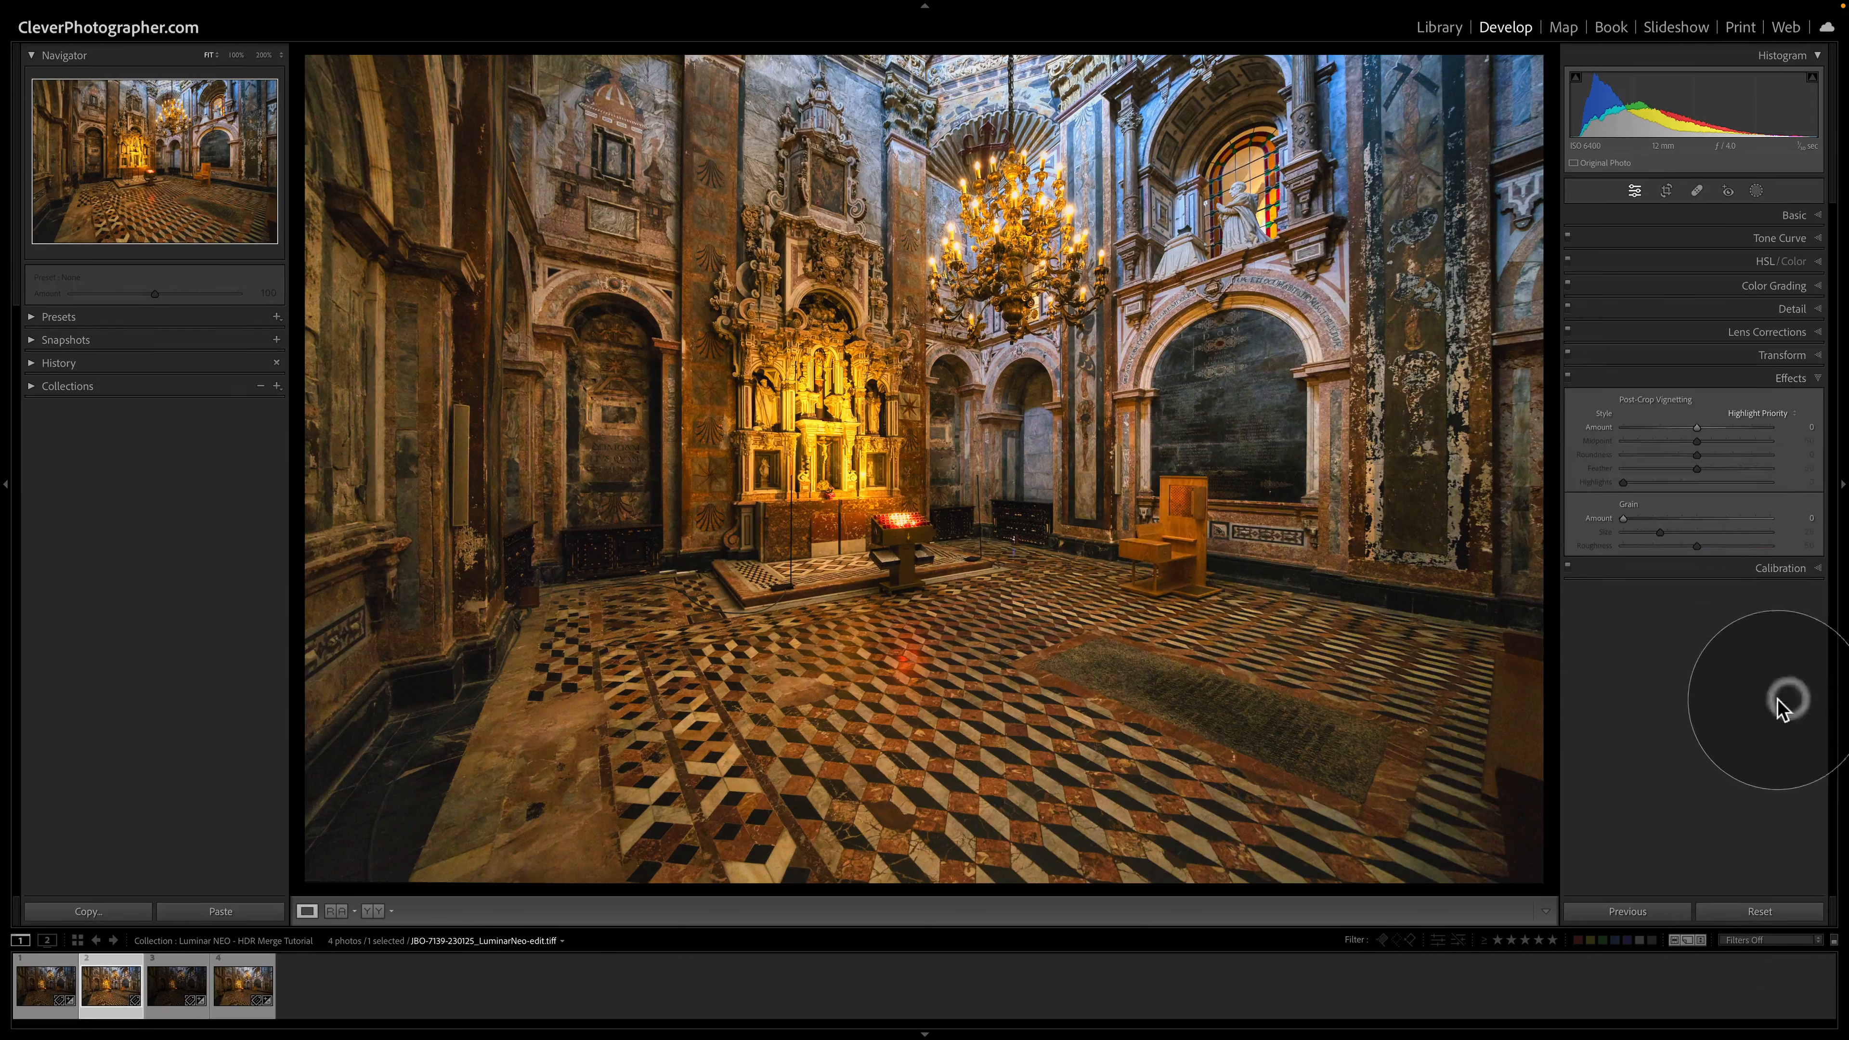
left_click_drag(1694, 435, 1673, 434)
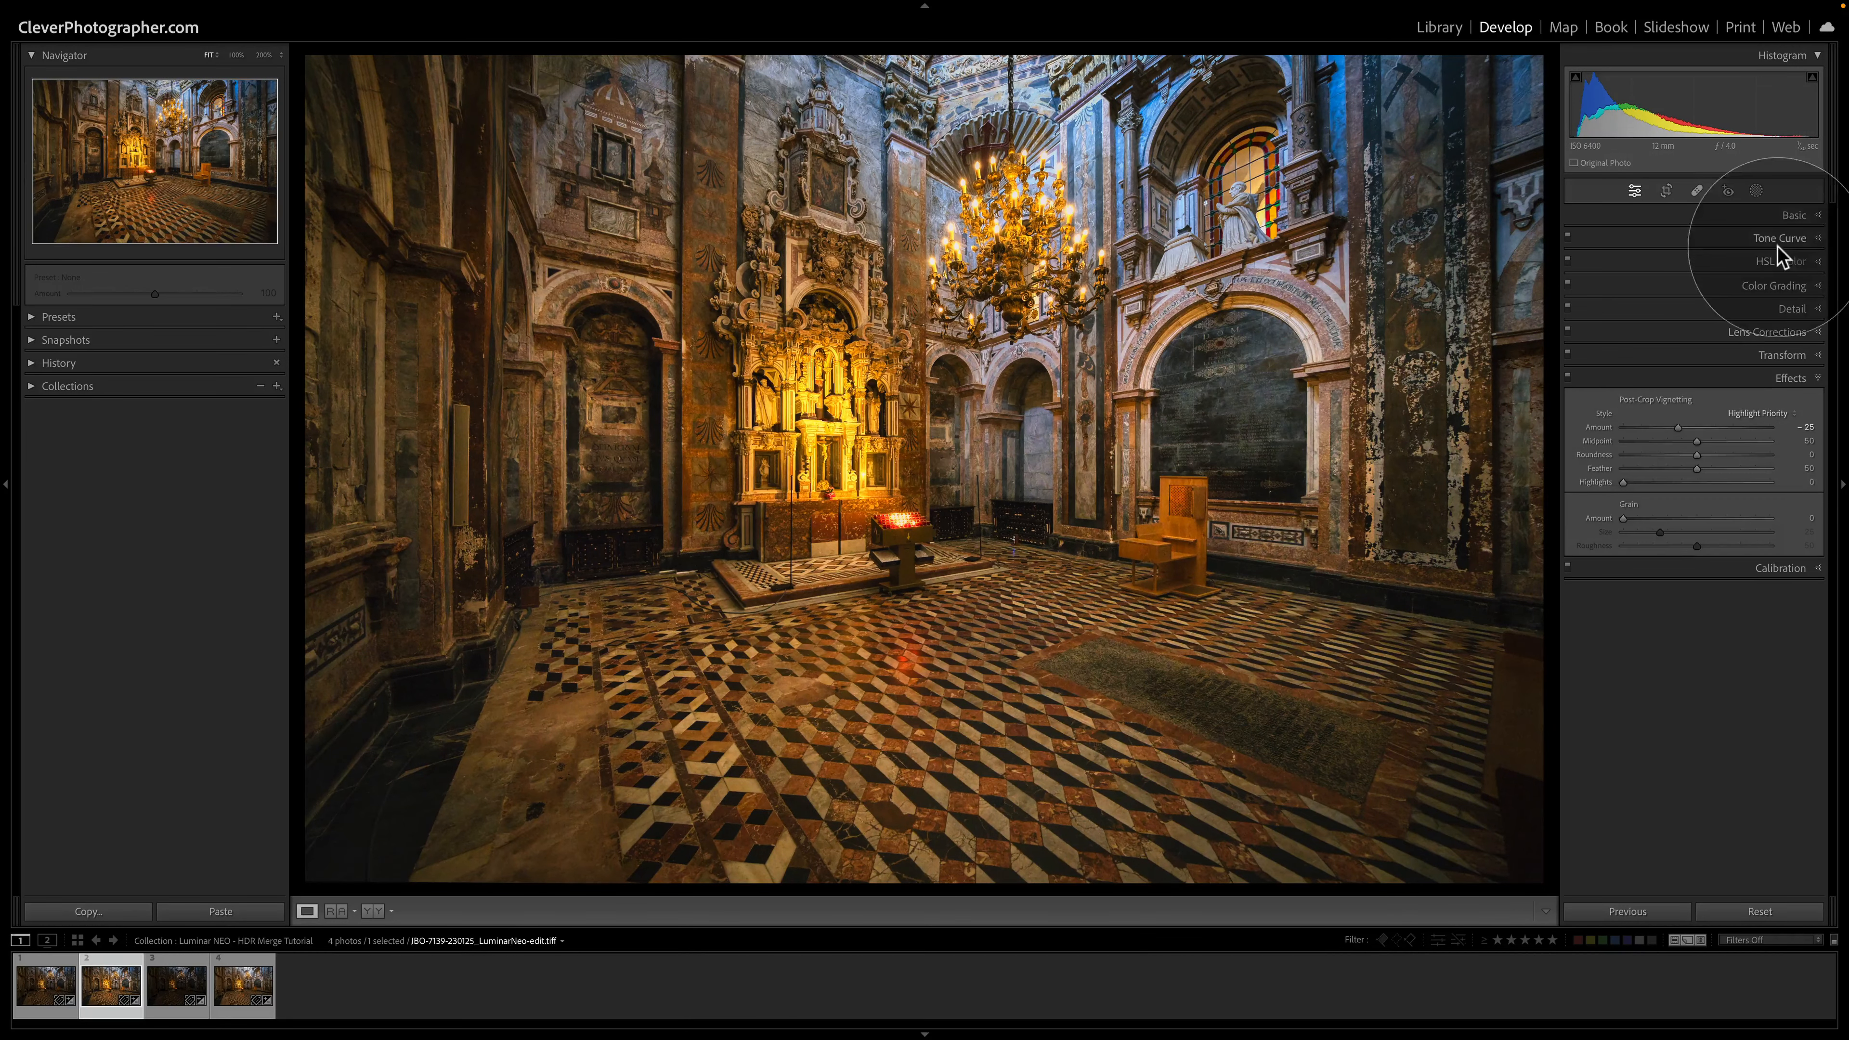
Slightly raise the exposure and contrast of the merged TIFF
left_click(1785, 216)
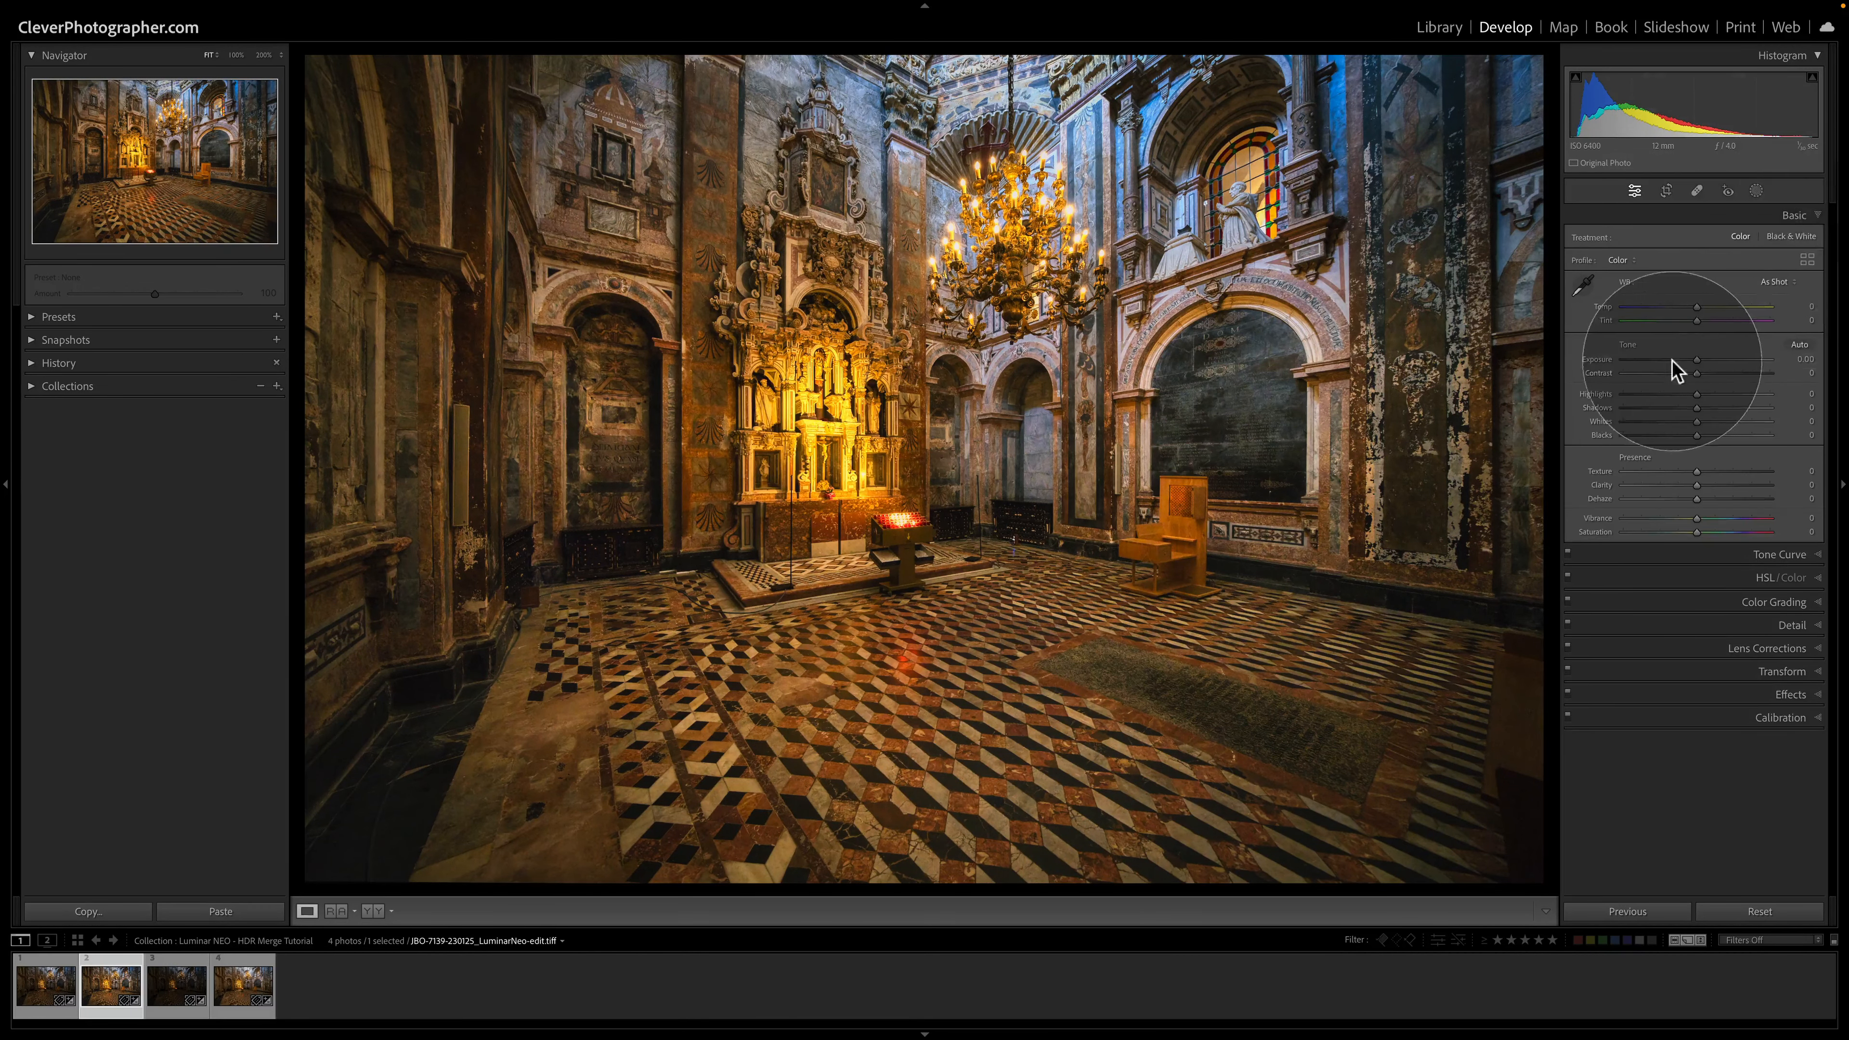
left_click_drag(1697, 364, 1702, 373)
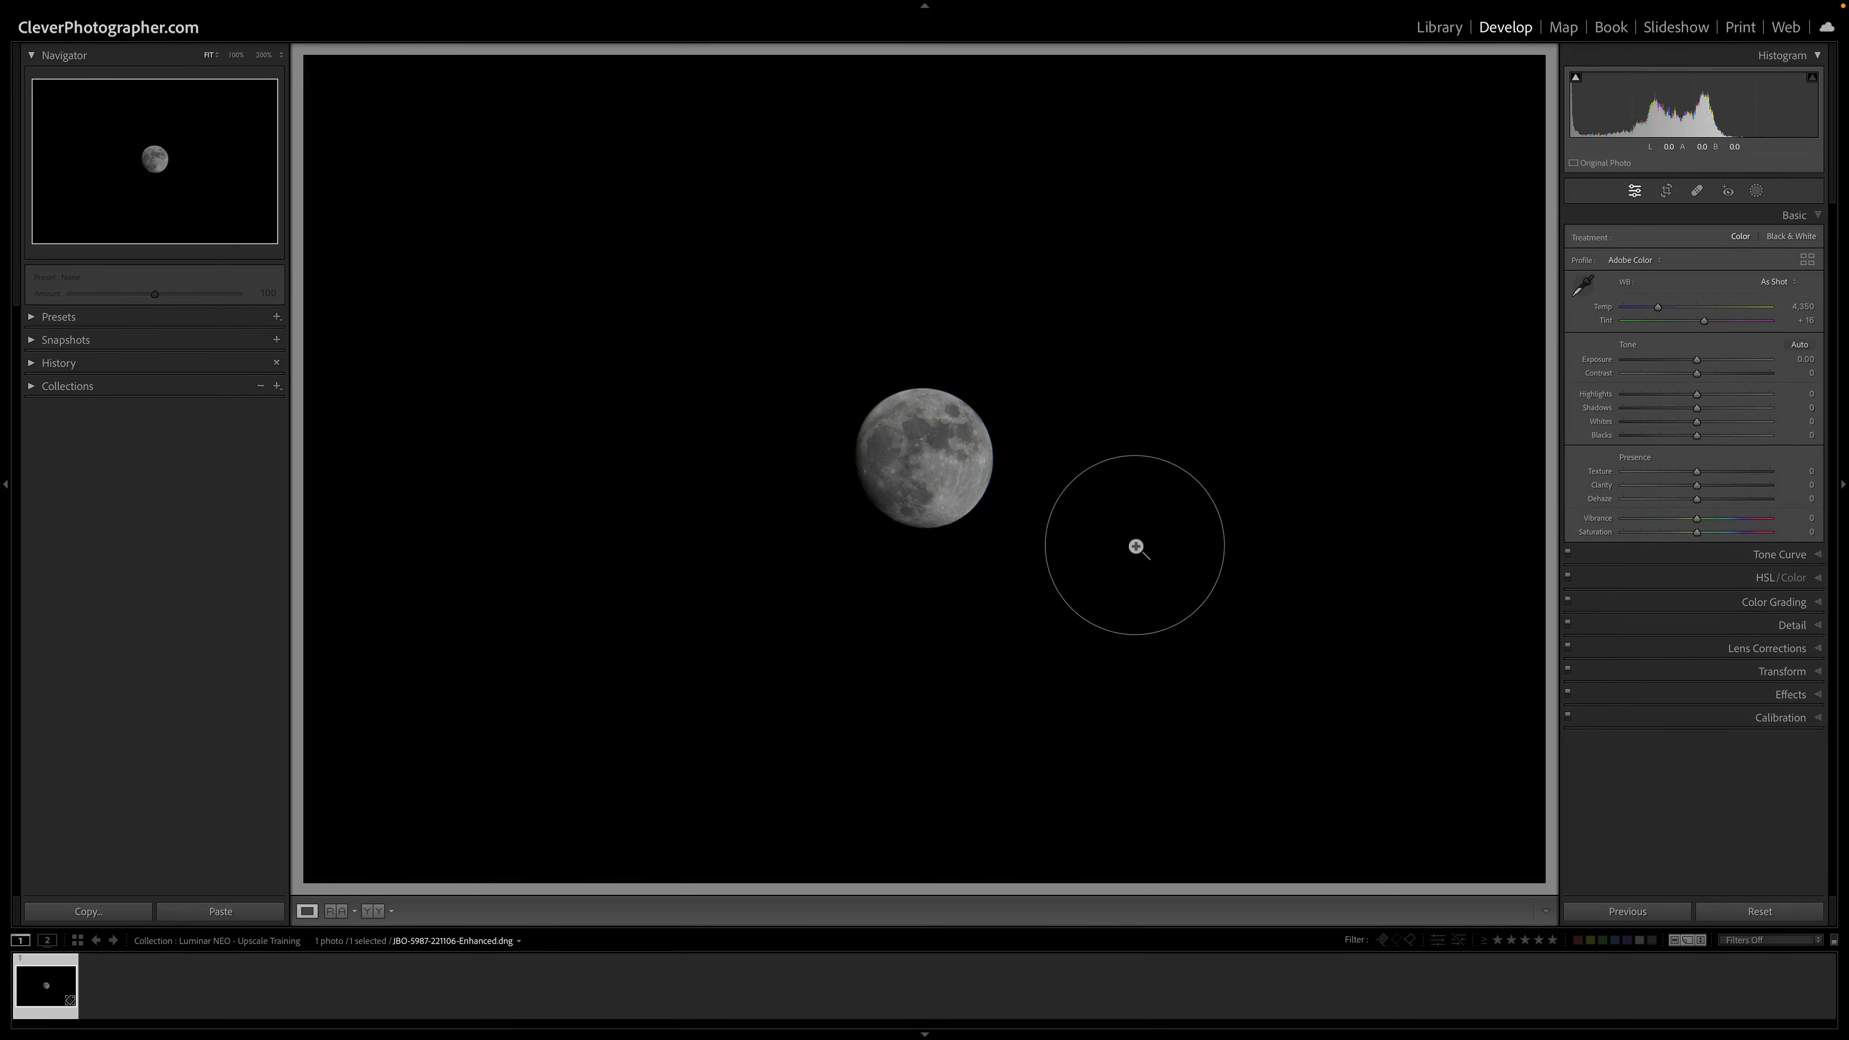
left_click(1667, 191)
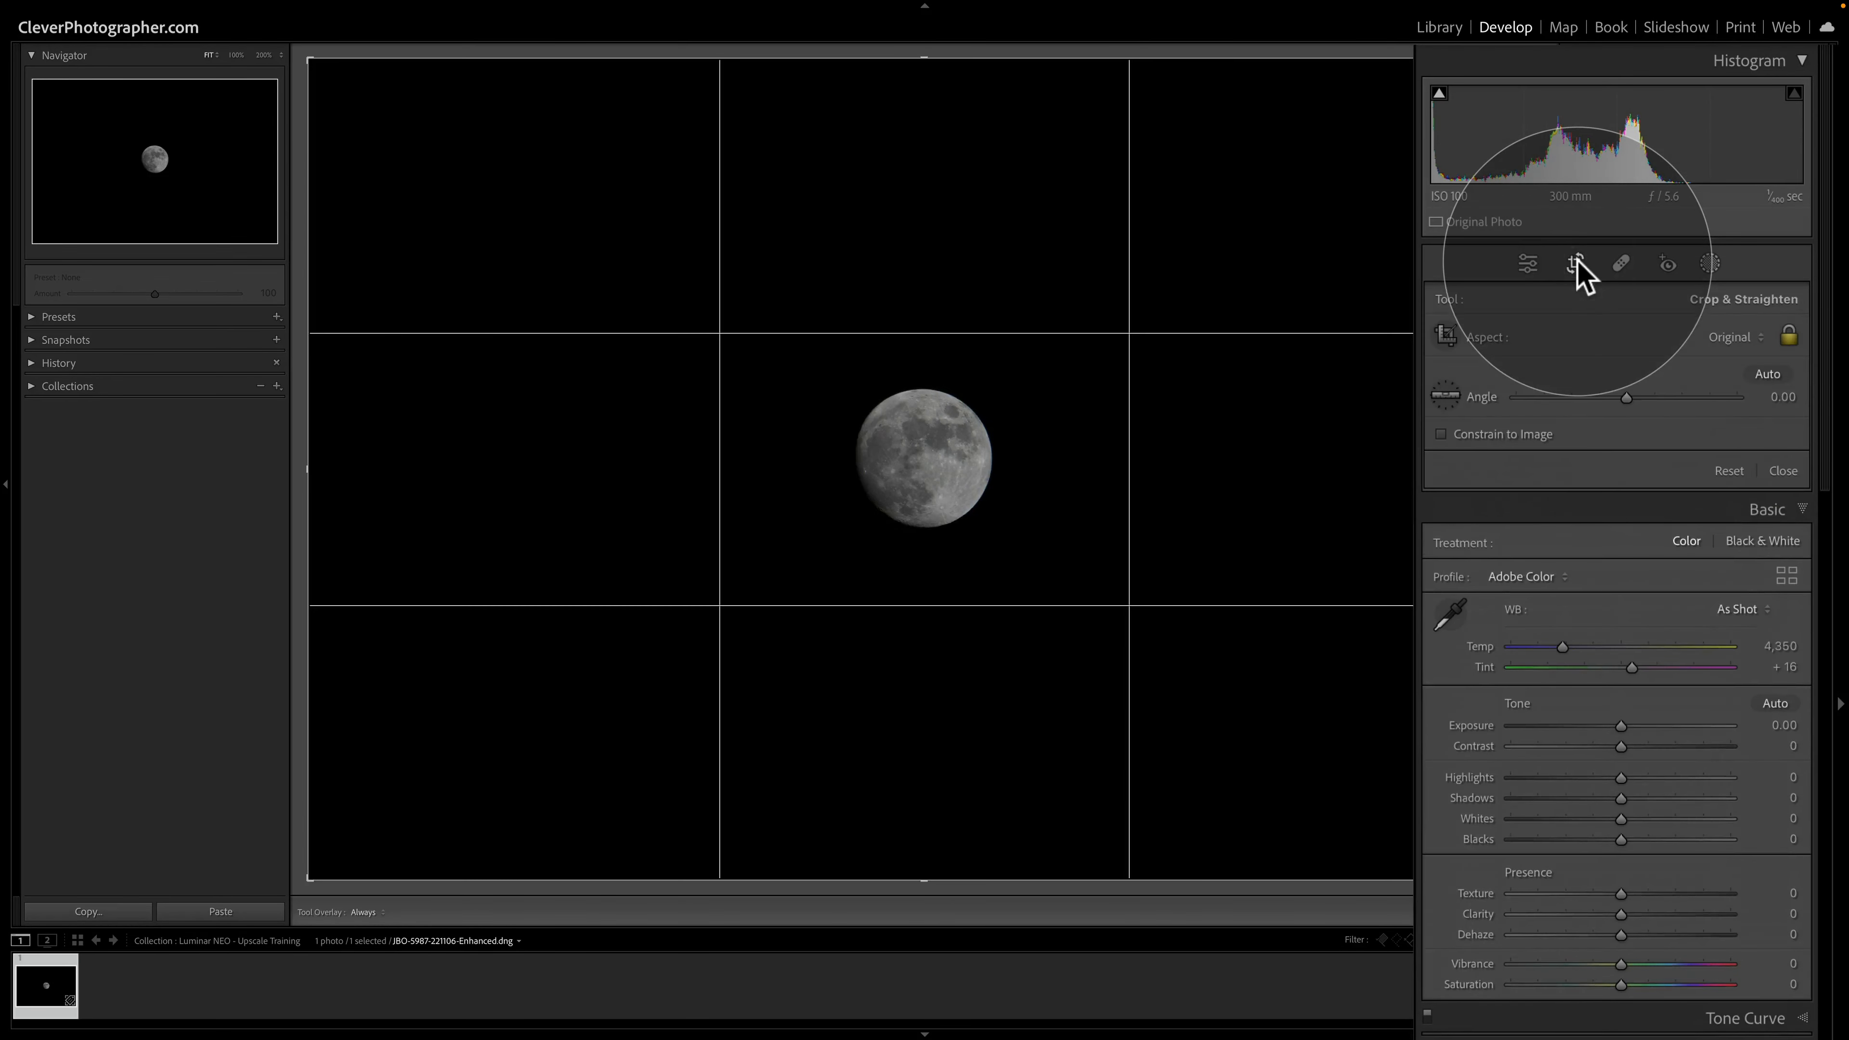
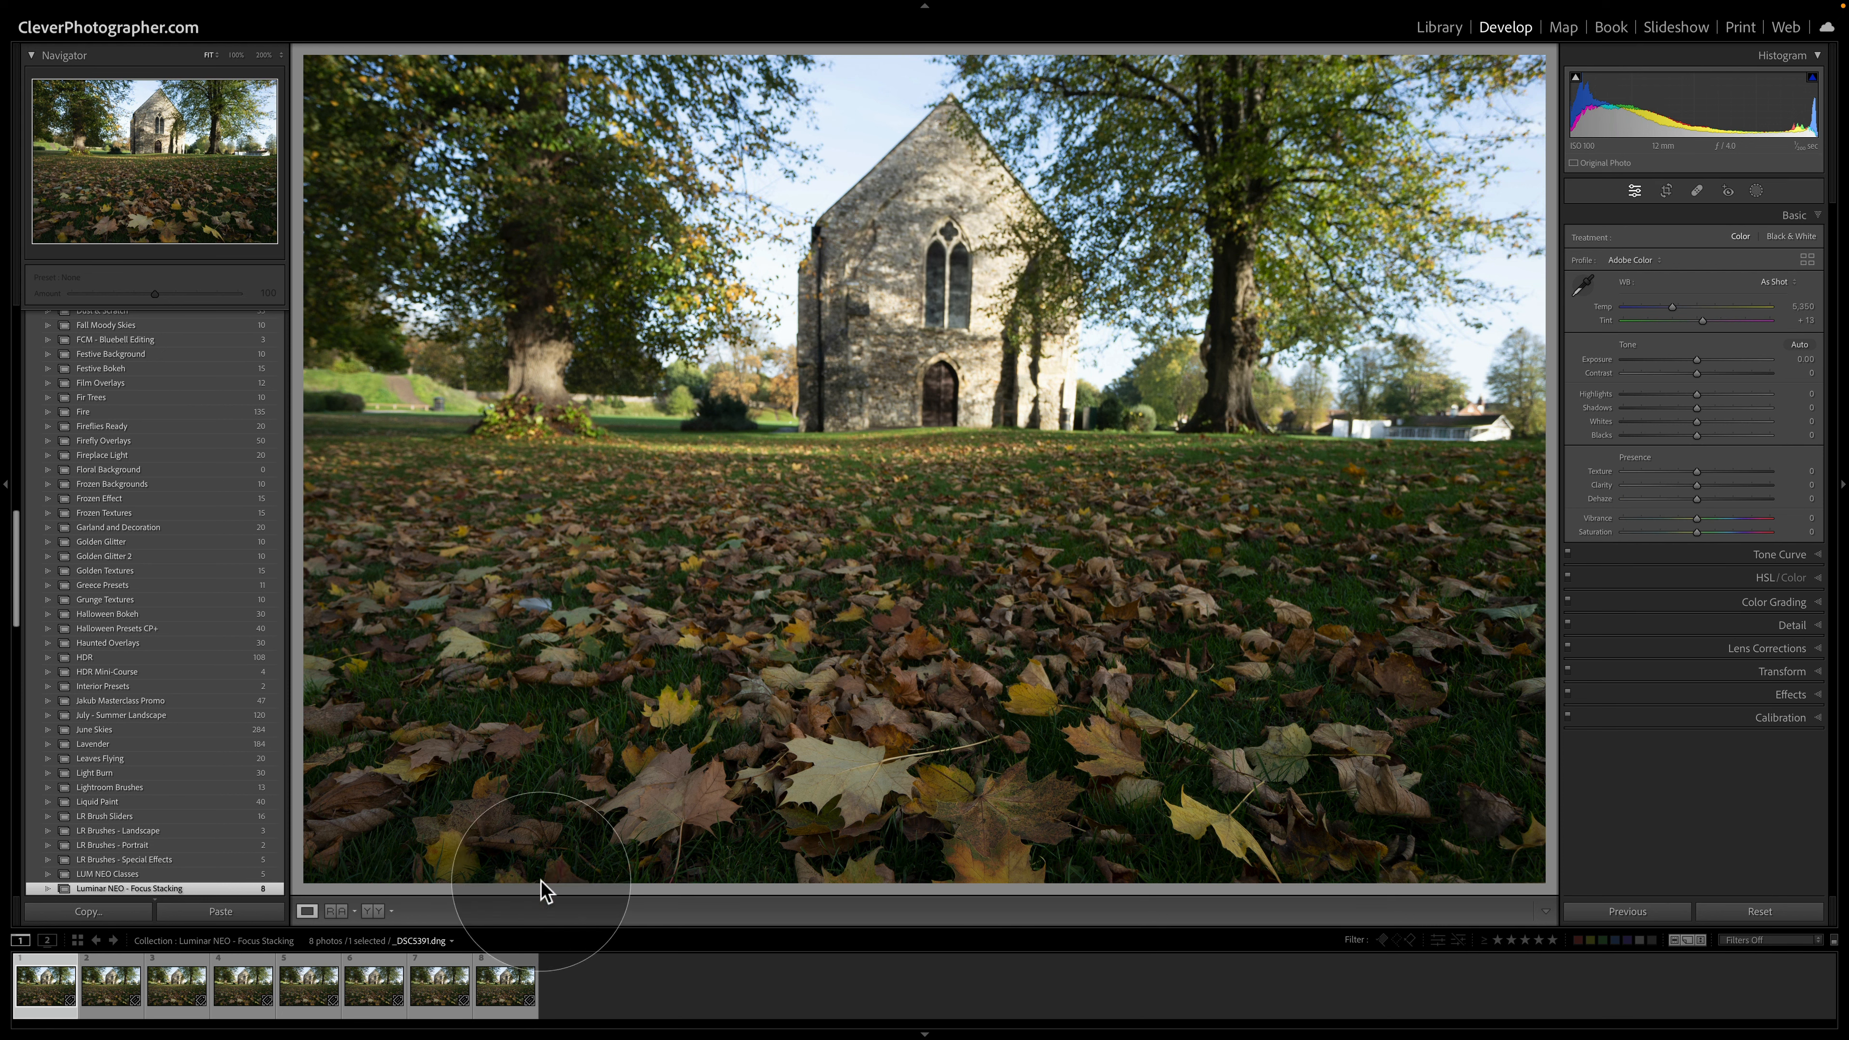
Compare the focus of the last frame with the first frame in the Luminar NEO - Focus Stacking collection
left_click(502, 987)
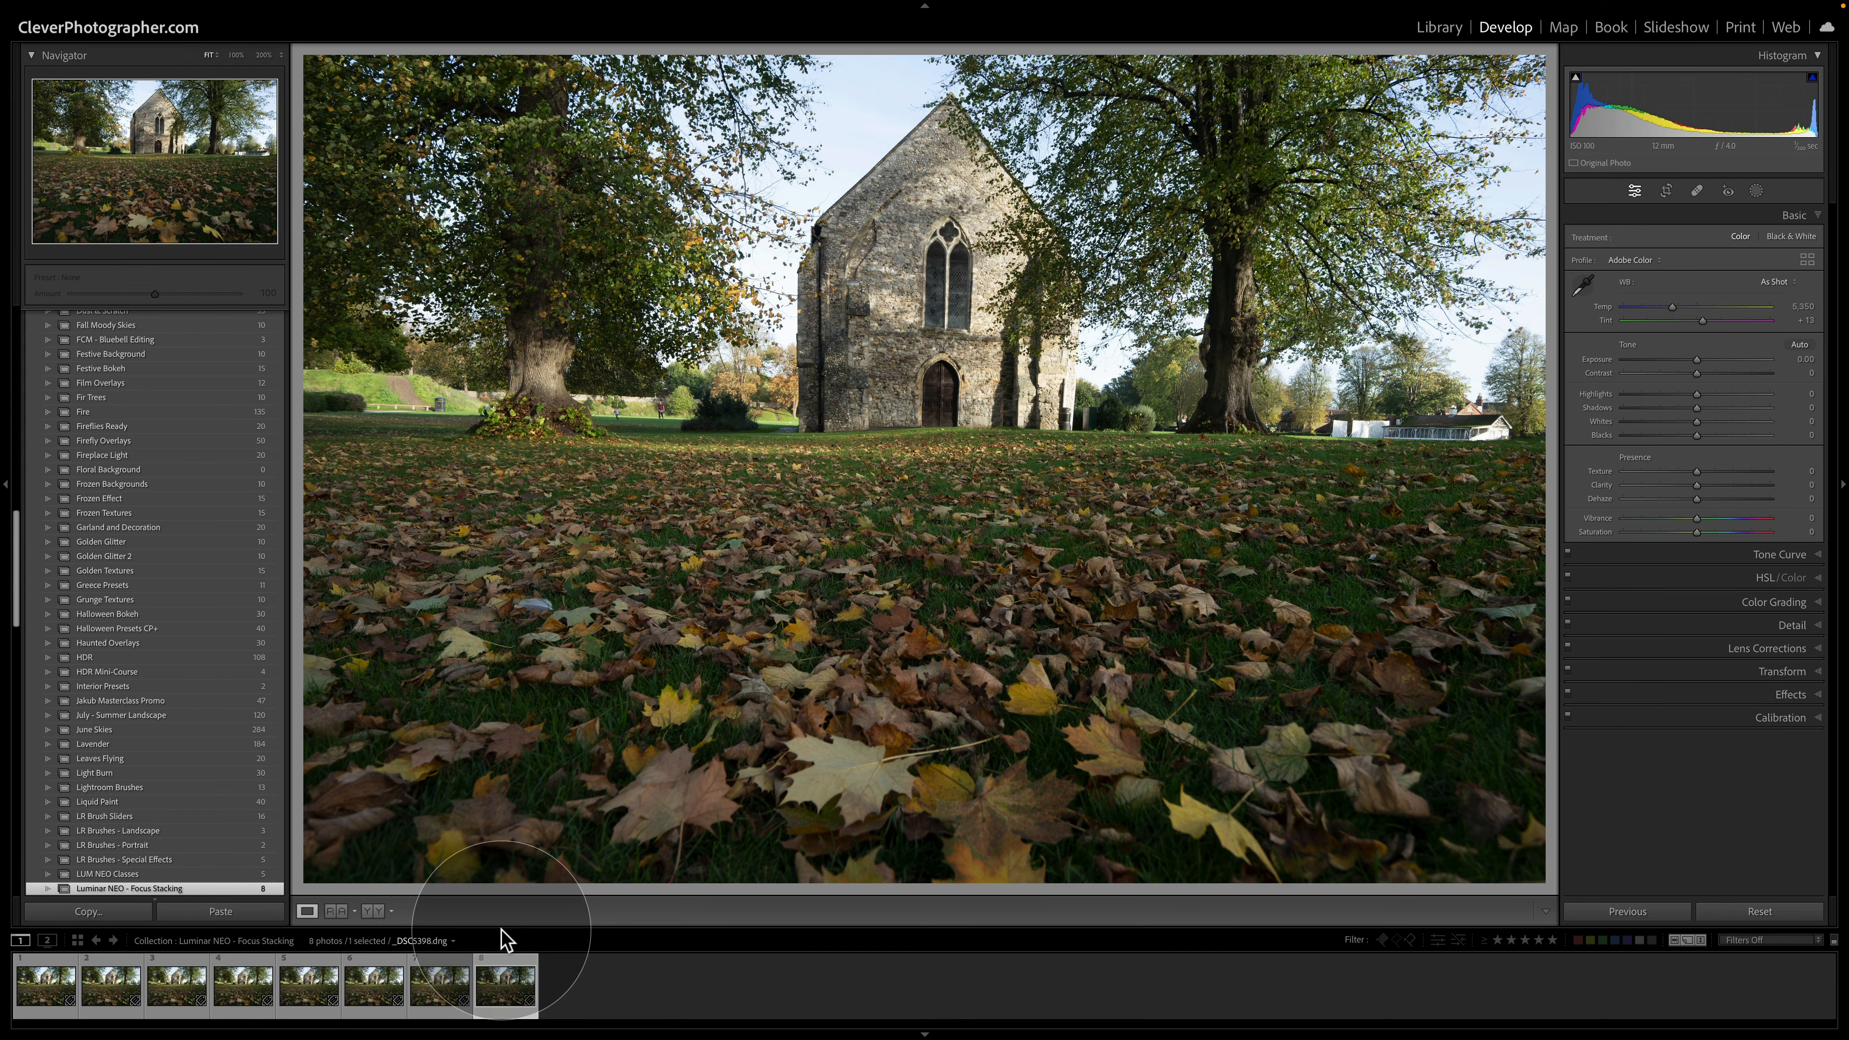
left_click(42, 985)
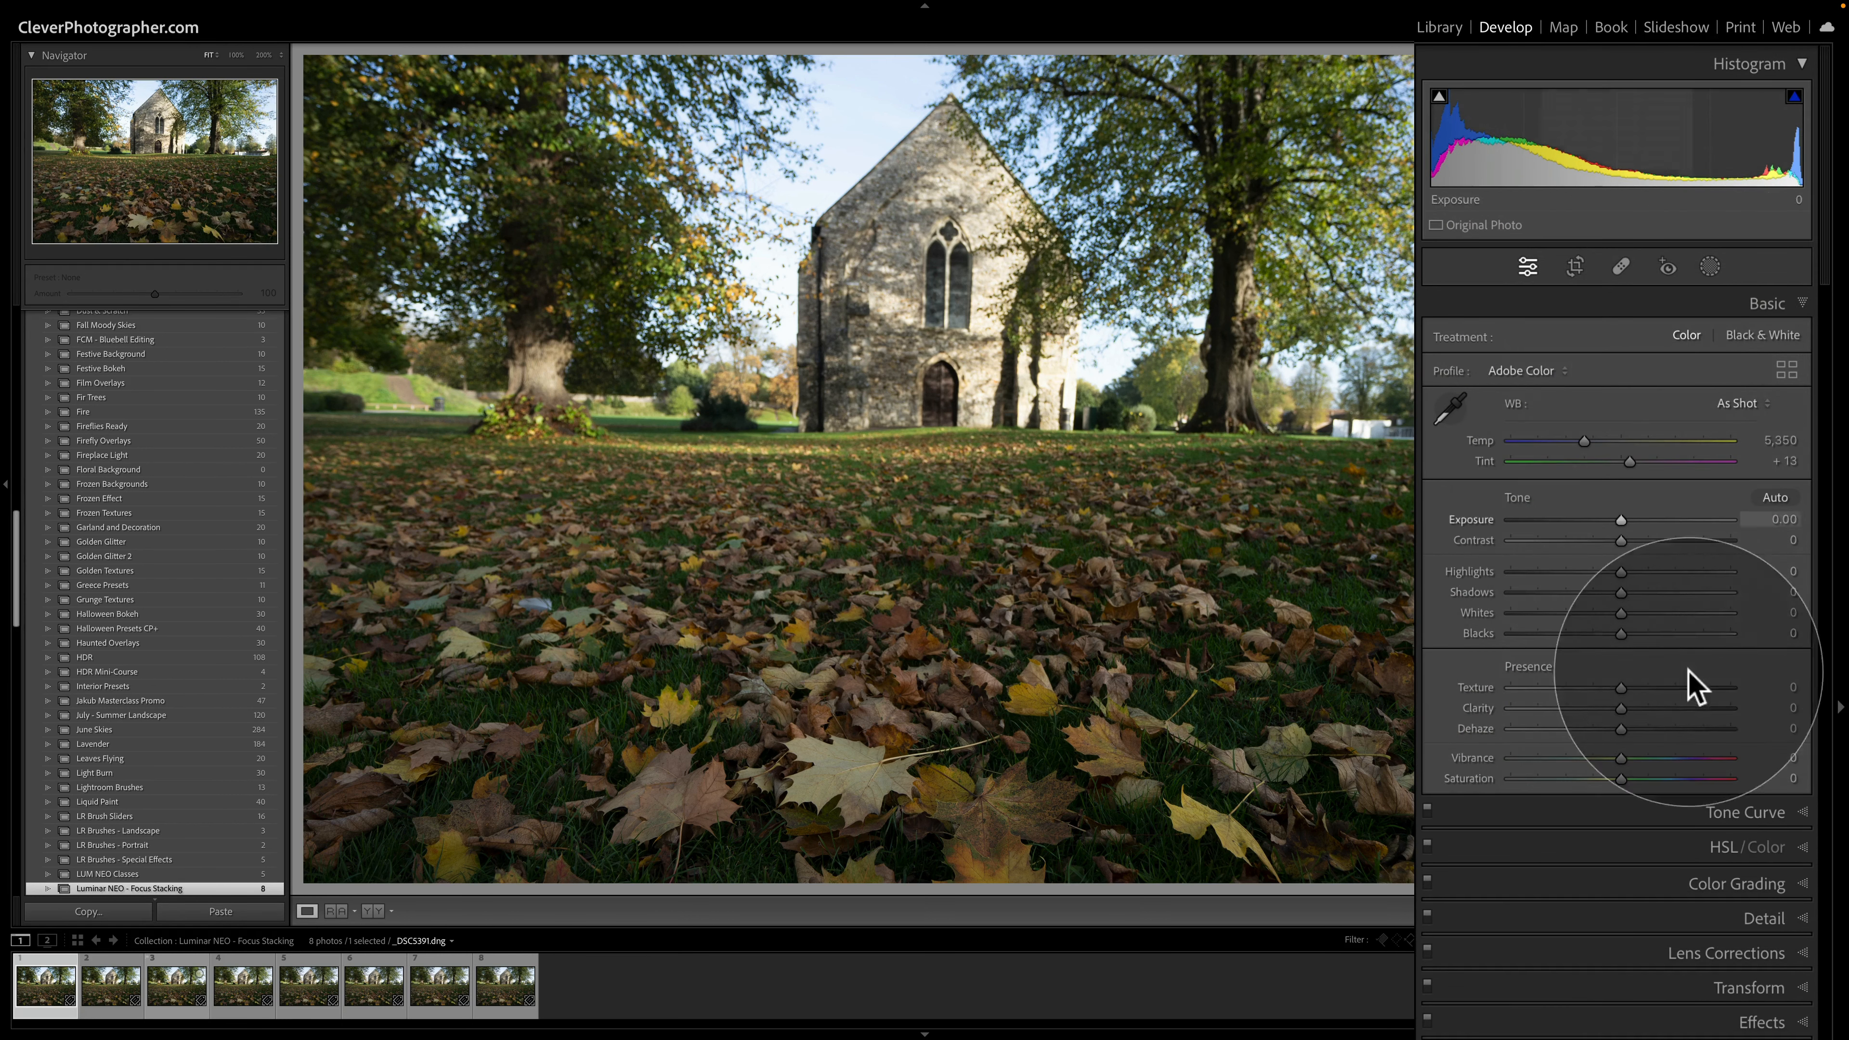
Remove chromatic aberration and enable profile corrections for the first focus-stacking frame
left_click(1704, 954)
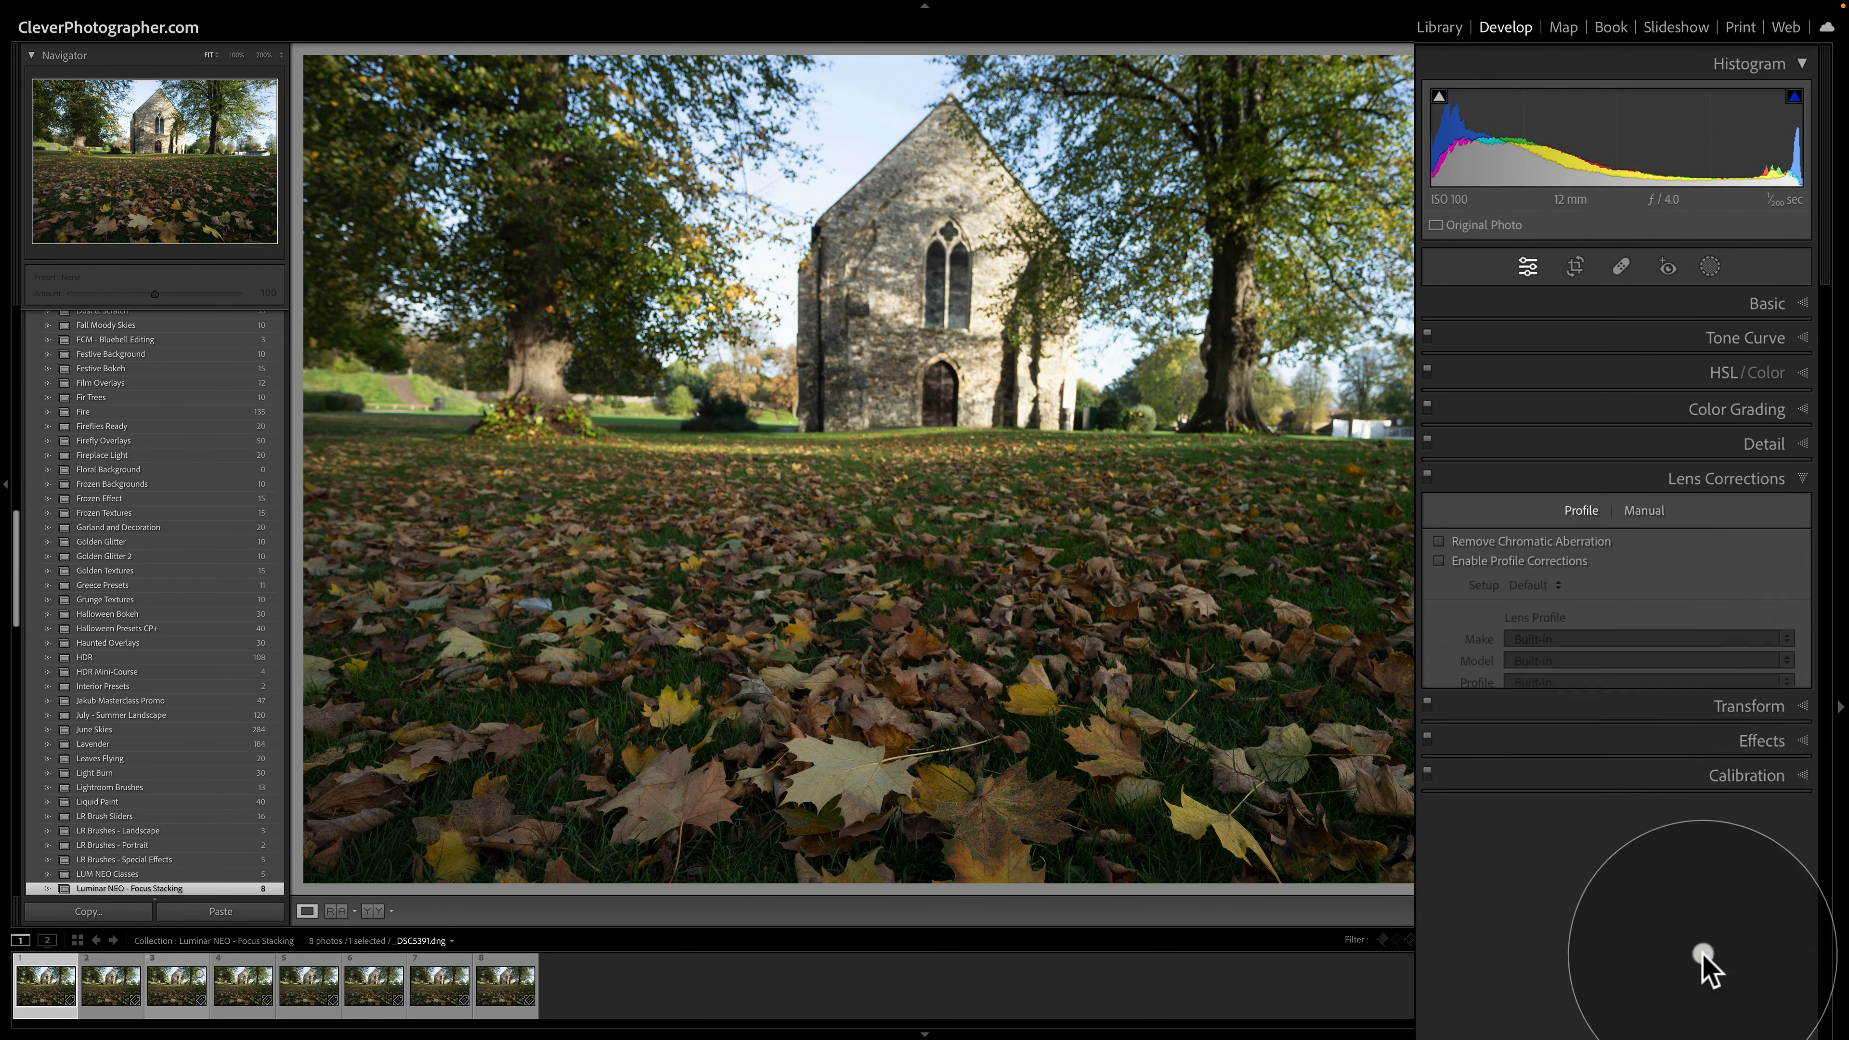
left_click(1439, 541)
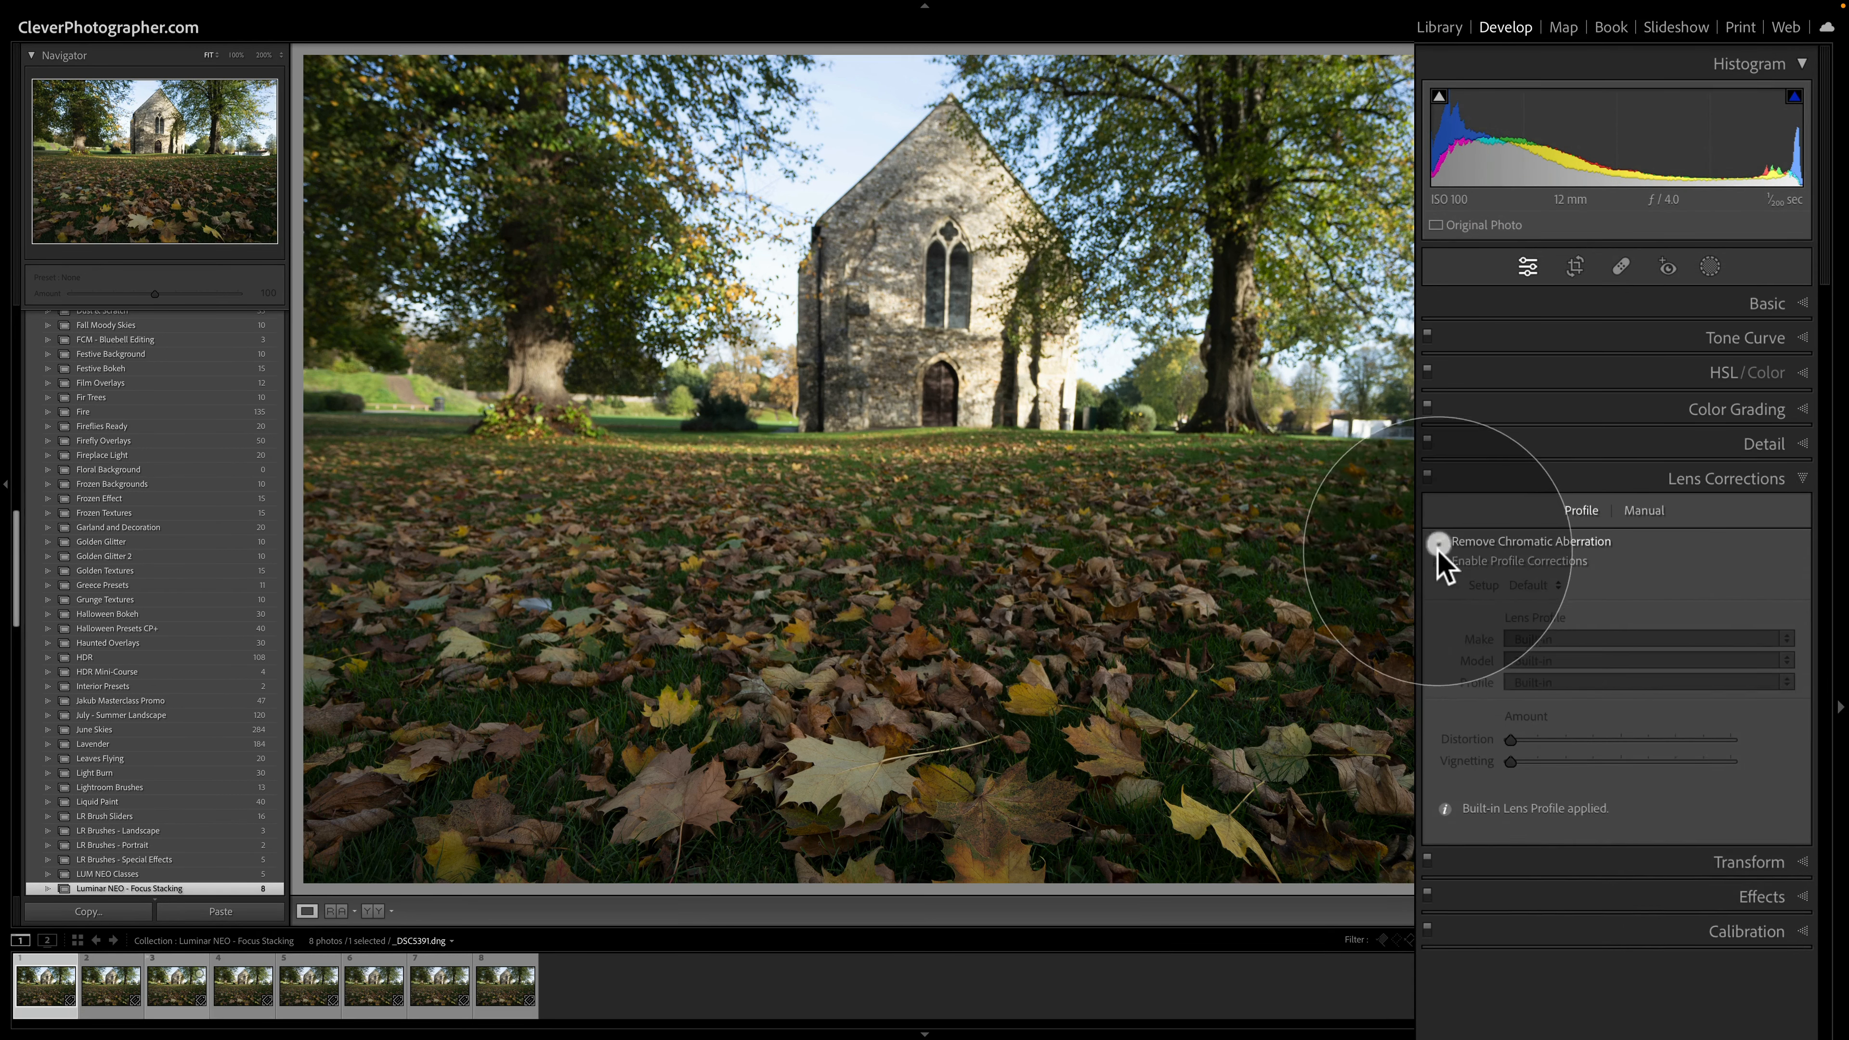
left_click(1440, 561)
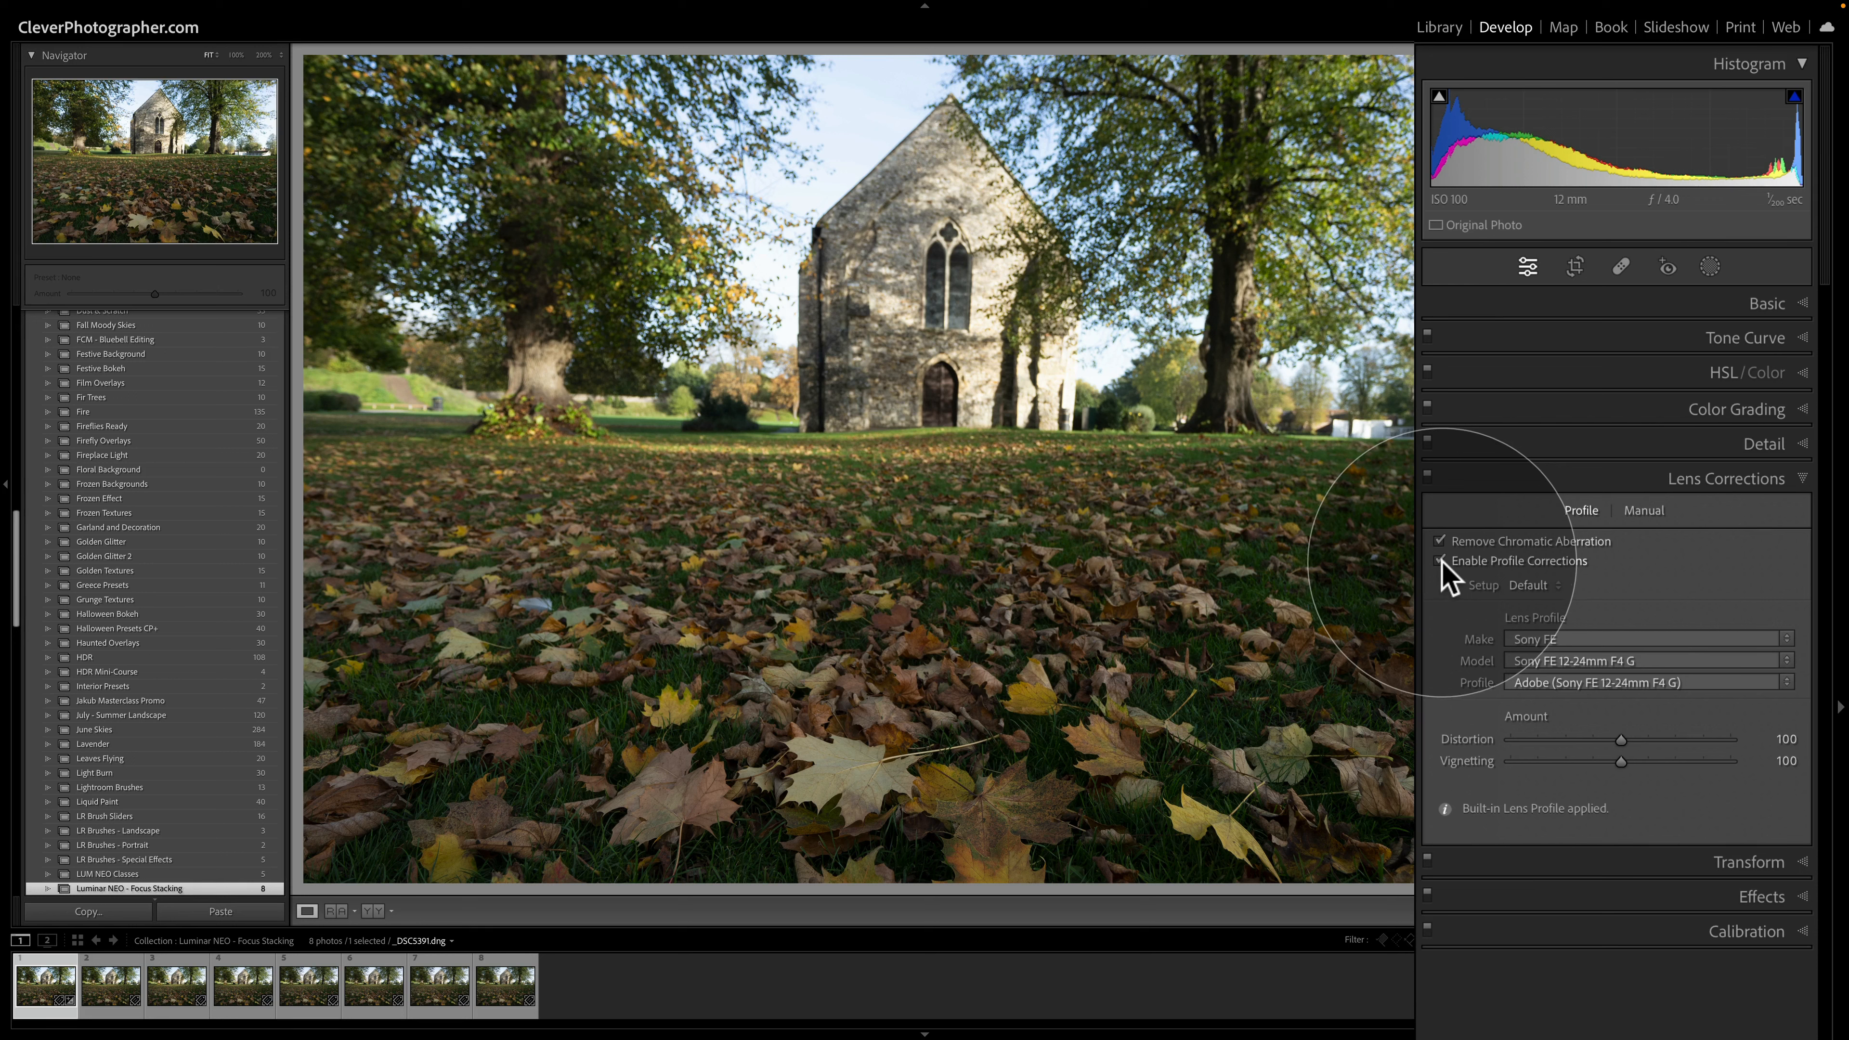
left_click(1780, 480)
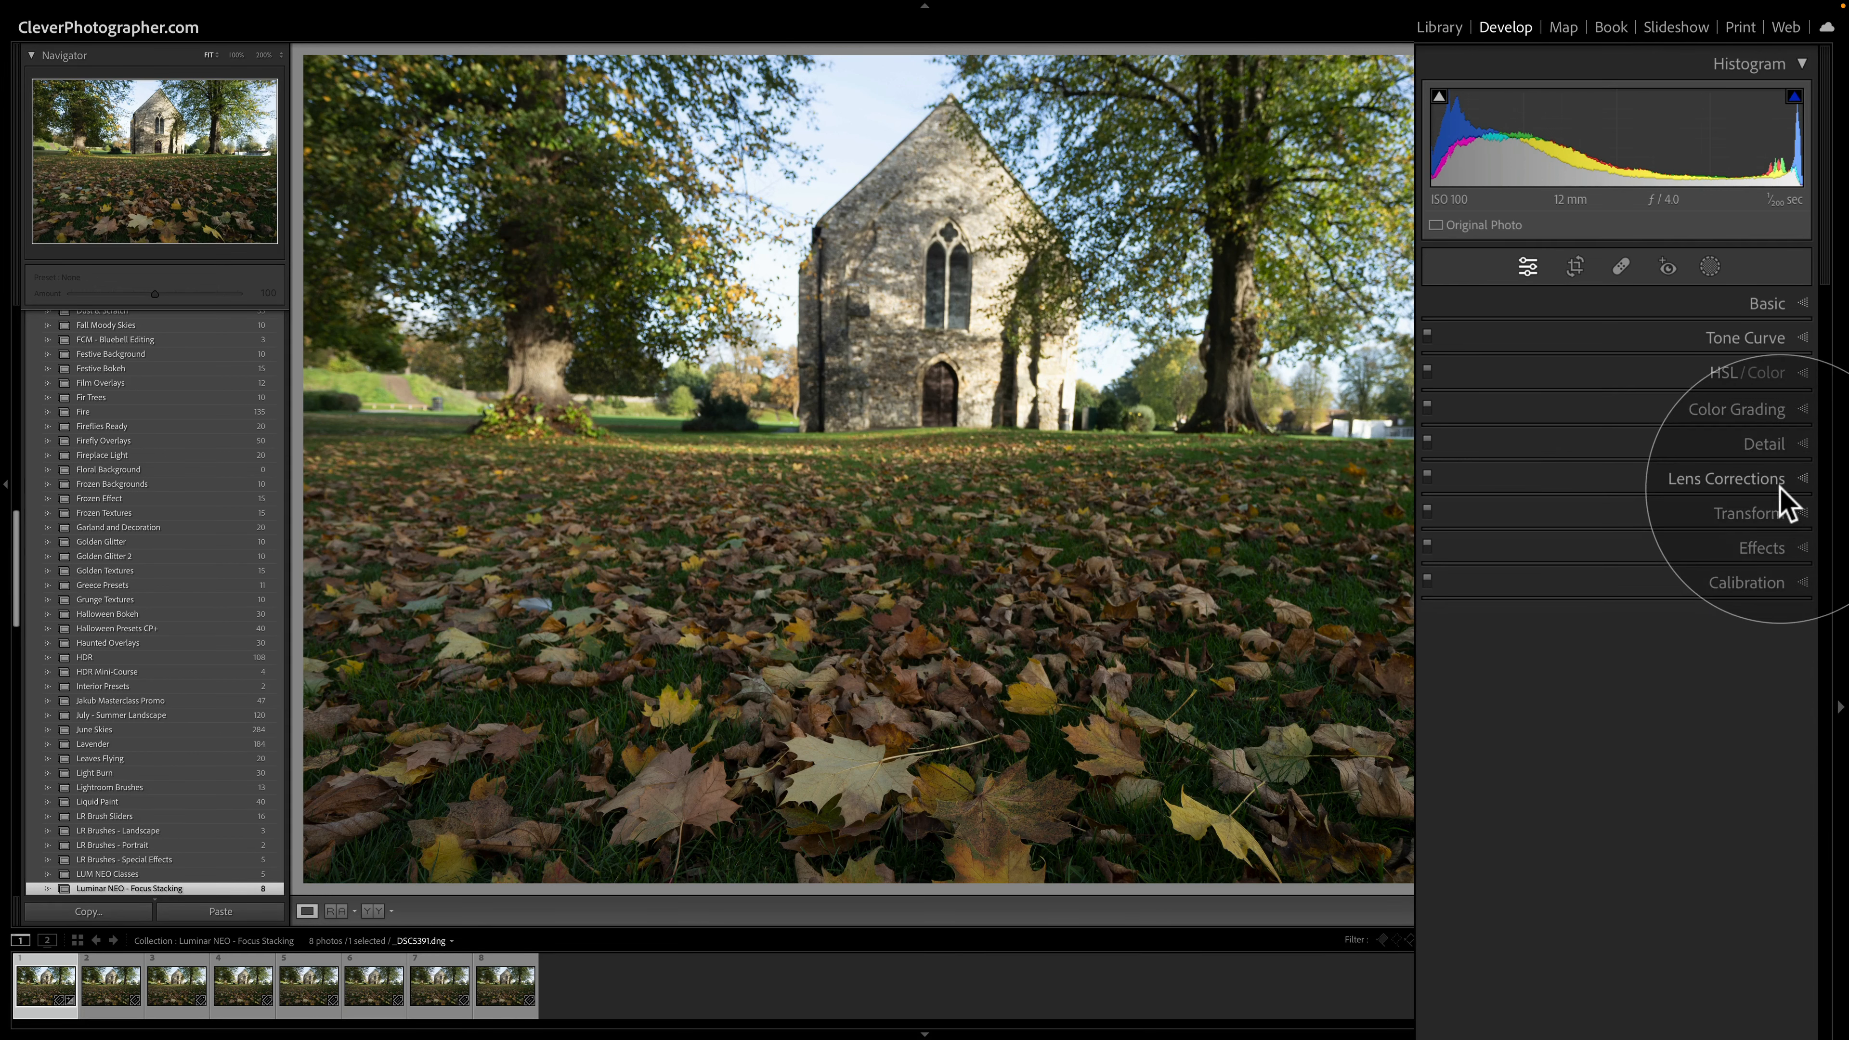
Set the frame's tone to highlights −69, shadows +60, whites +10, blacks −16, contrast +11 and exposure +0.15
left_click(1753, 304)
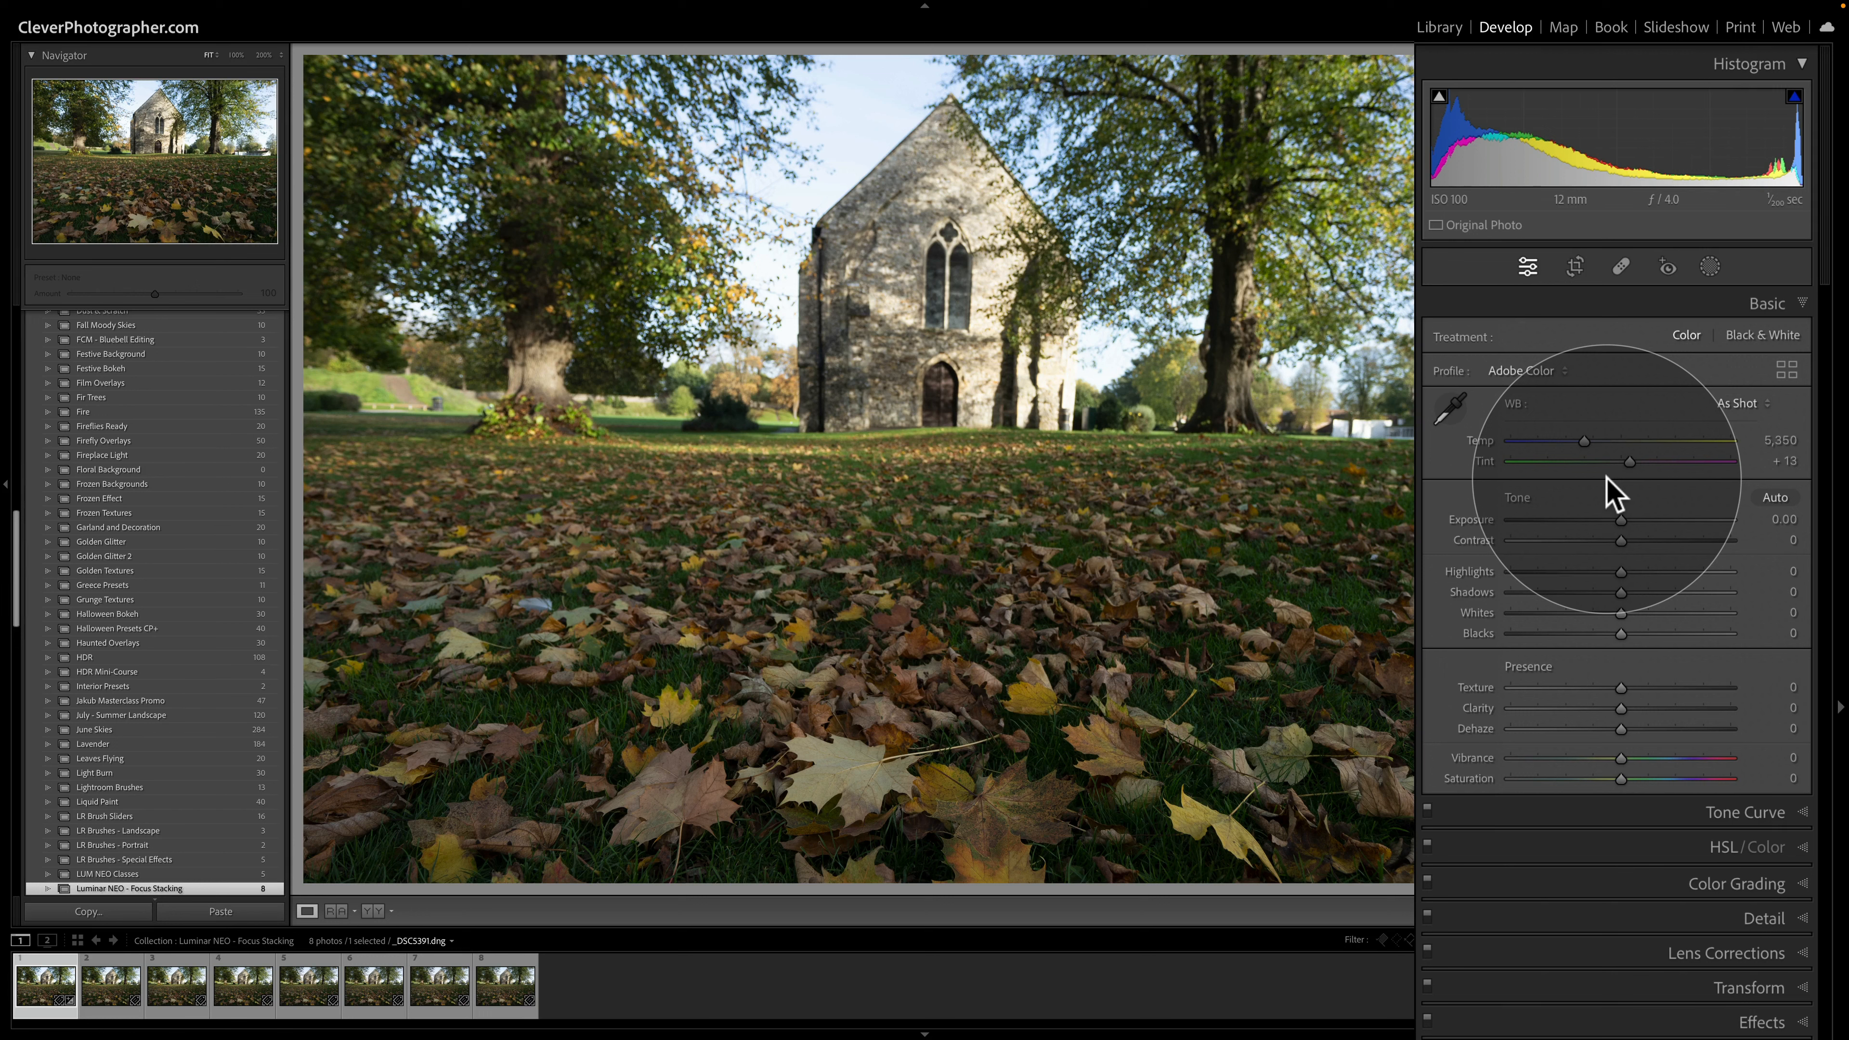
left_click_drag(1620, 572, 1688, 595)
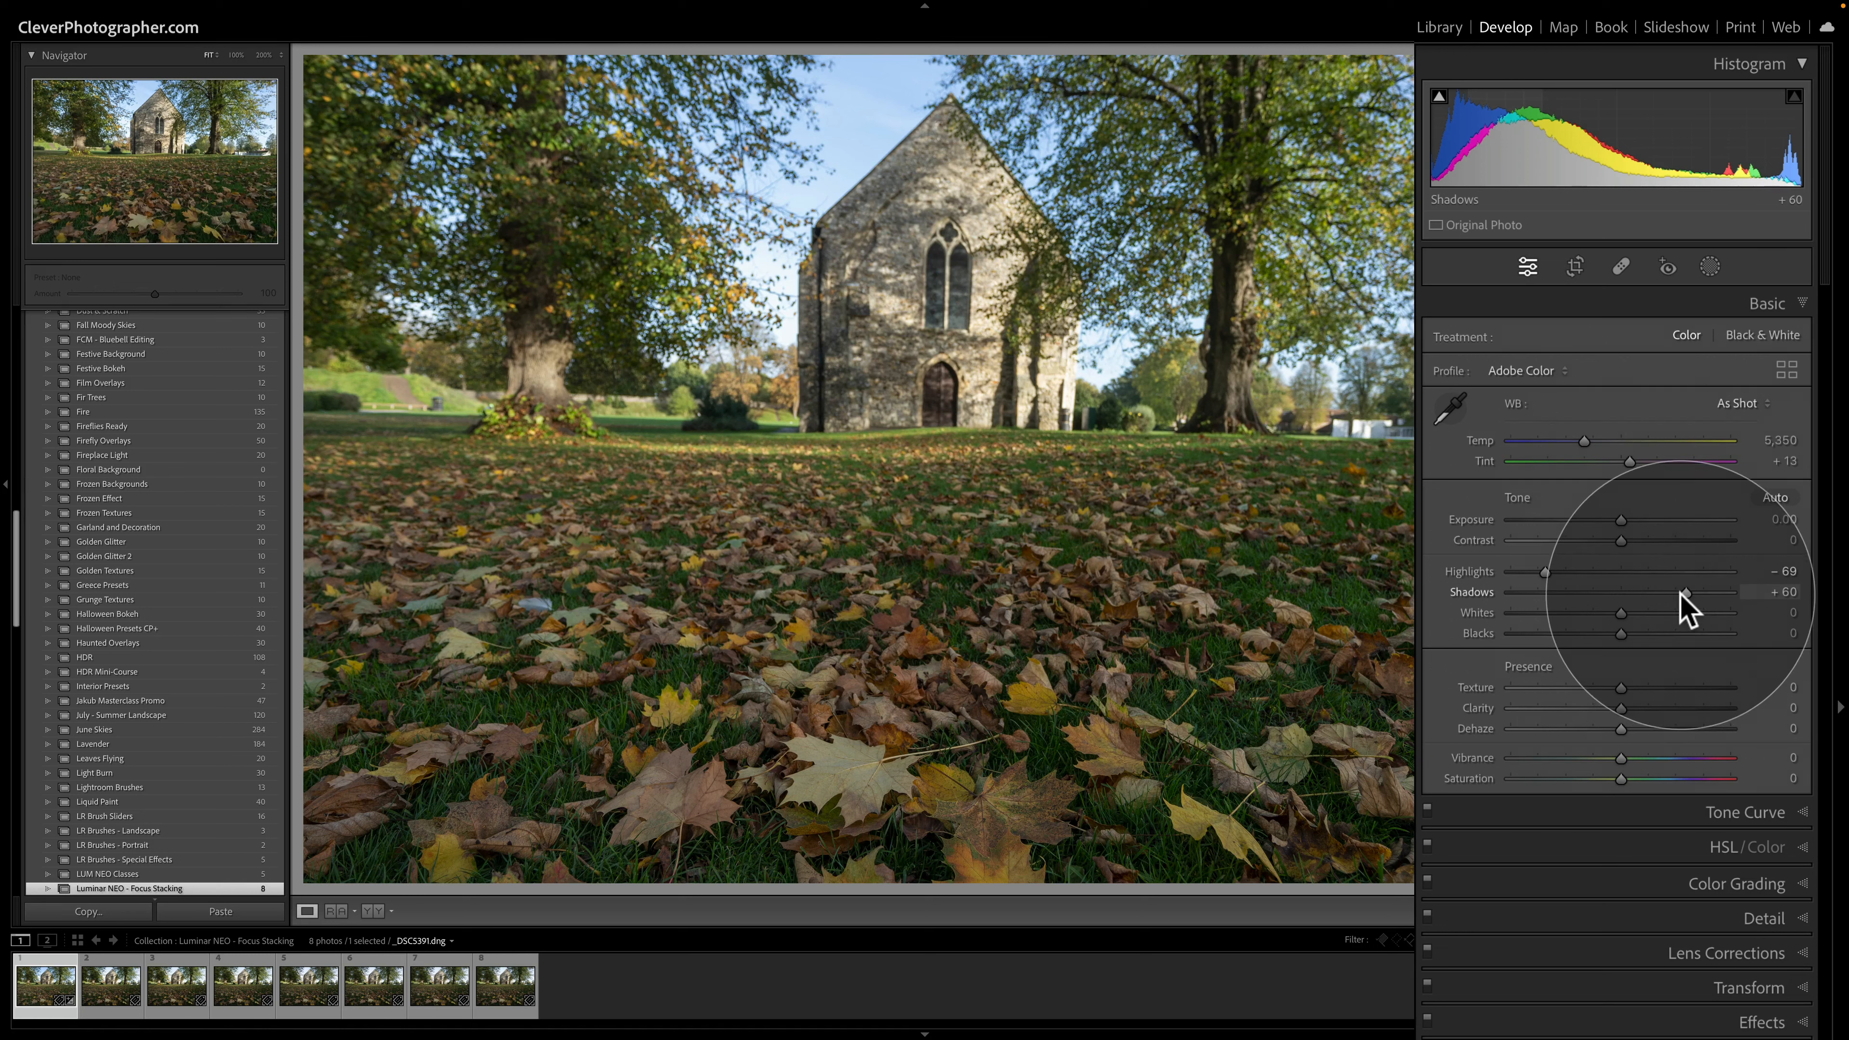
left_click(1622, 614, "alt")
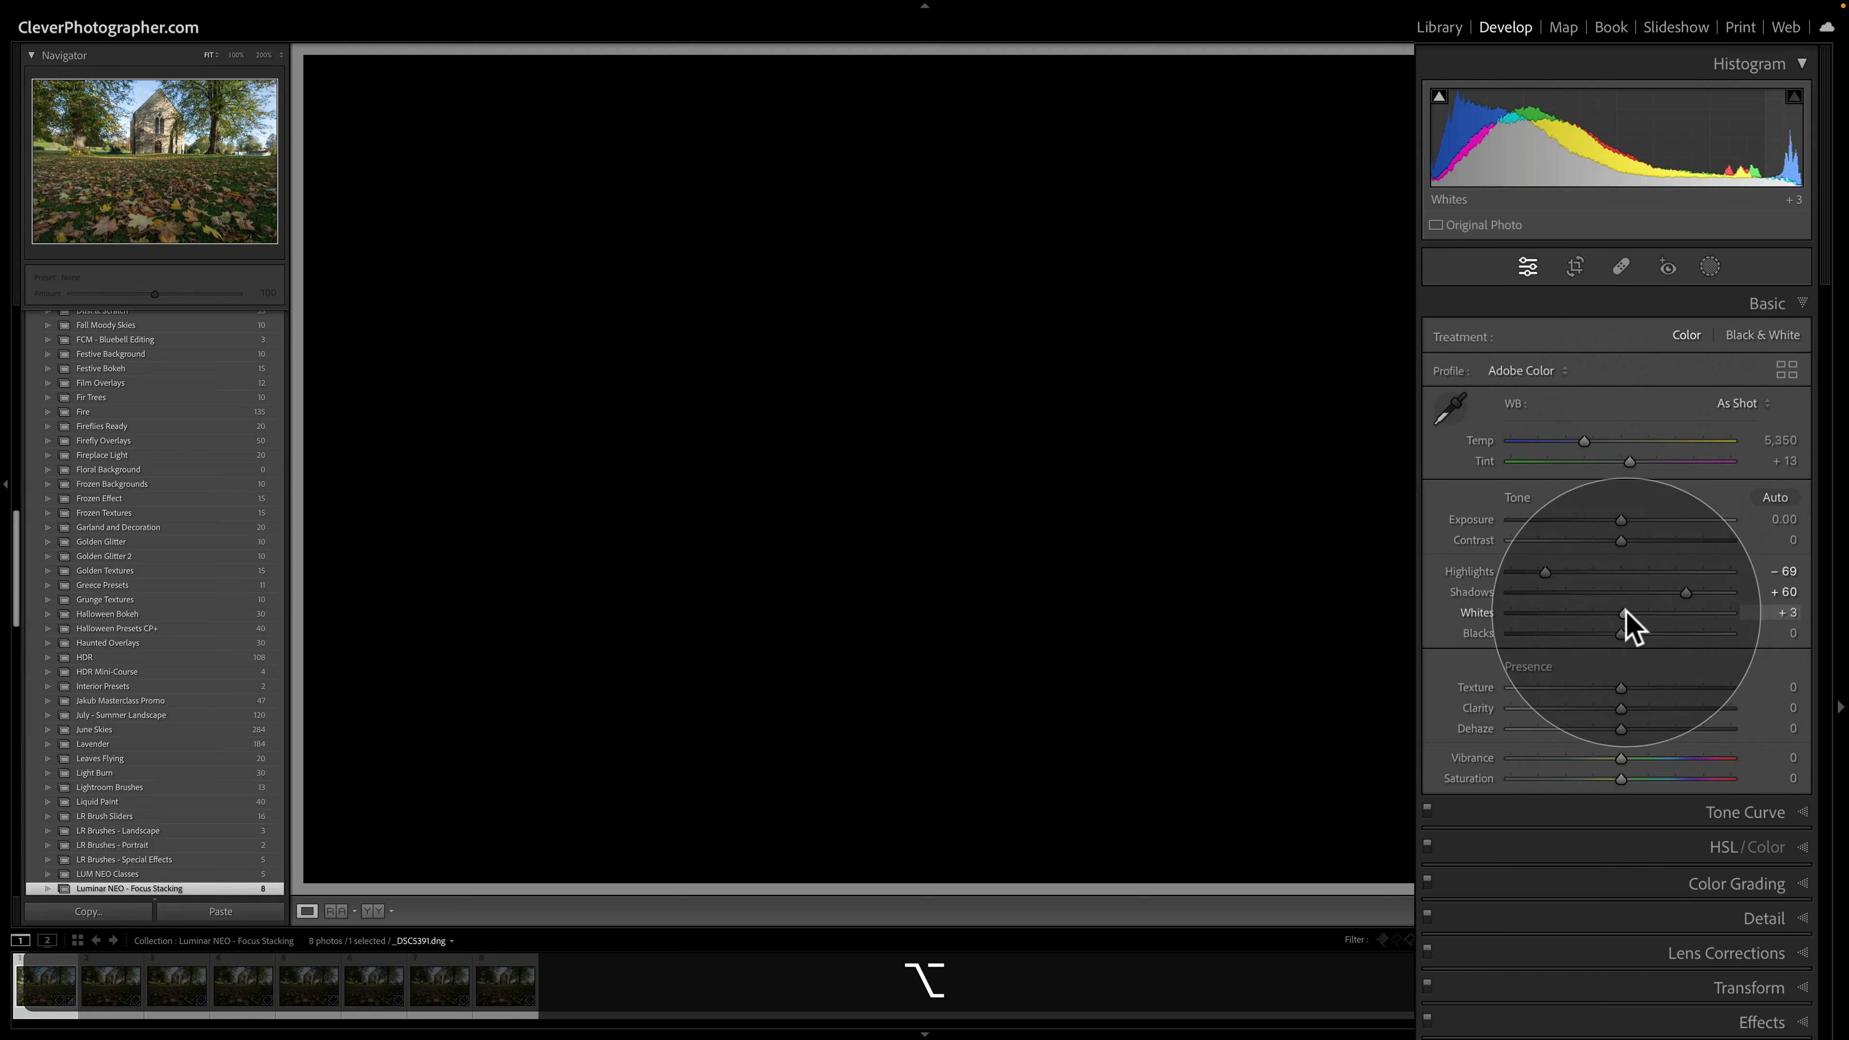
mouse_move(1622, 611)
left_mouse_down()
mouse_move(1657, 613)
mouse_move(1632, 616)
left_mouse_up()
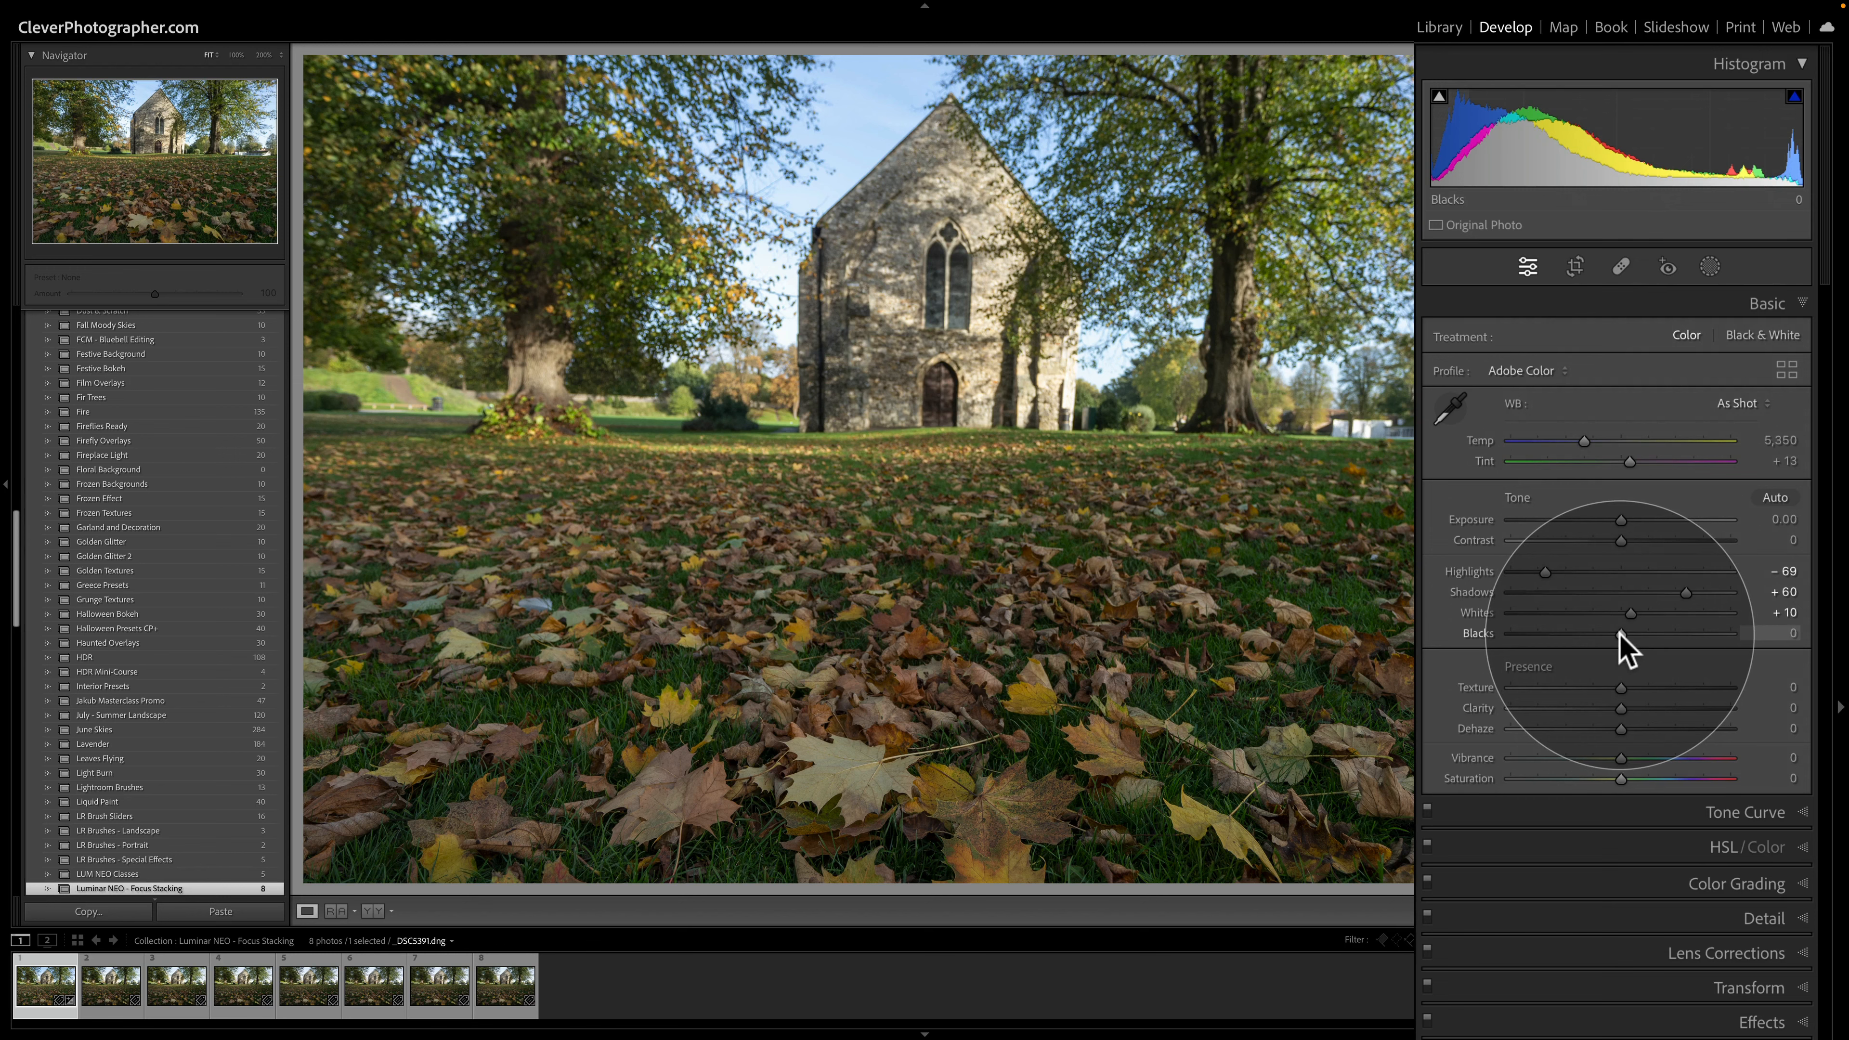
left_click_drag(1619, 633, 1602, 633)
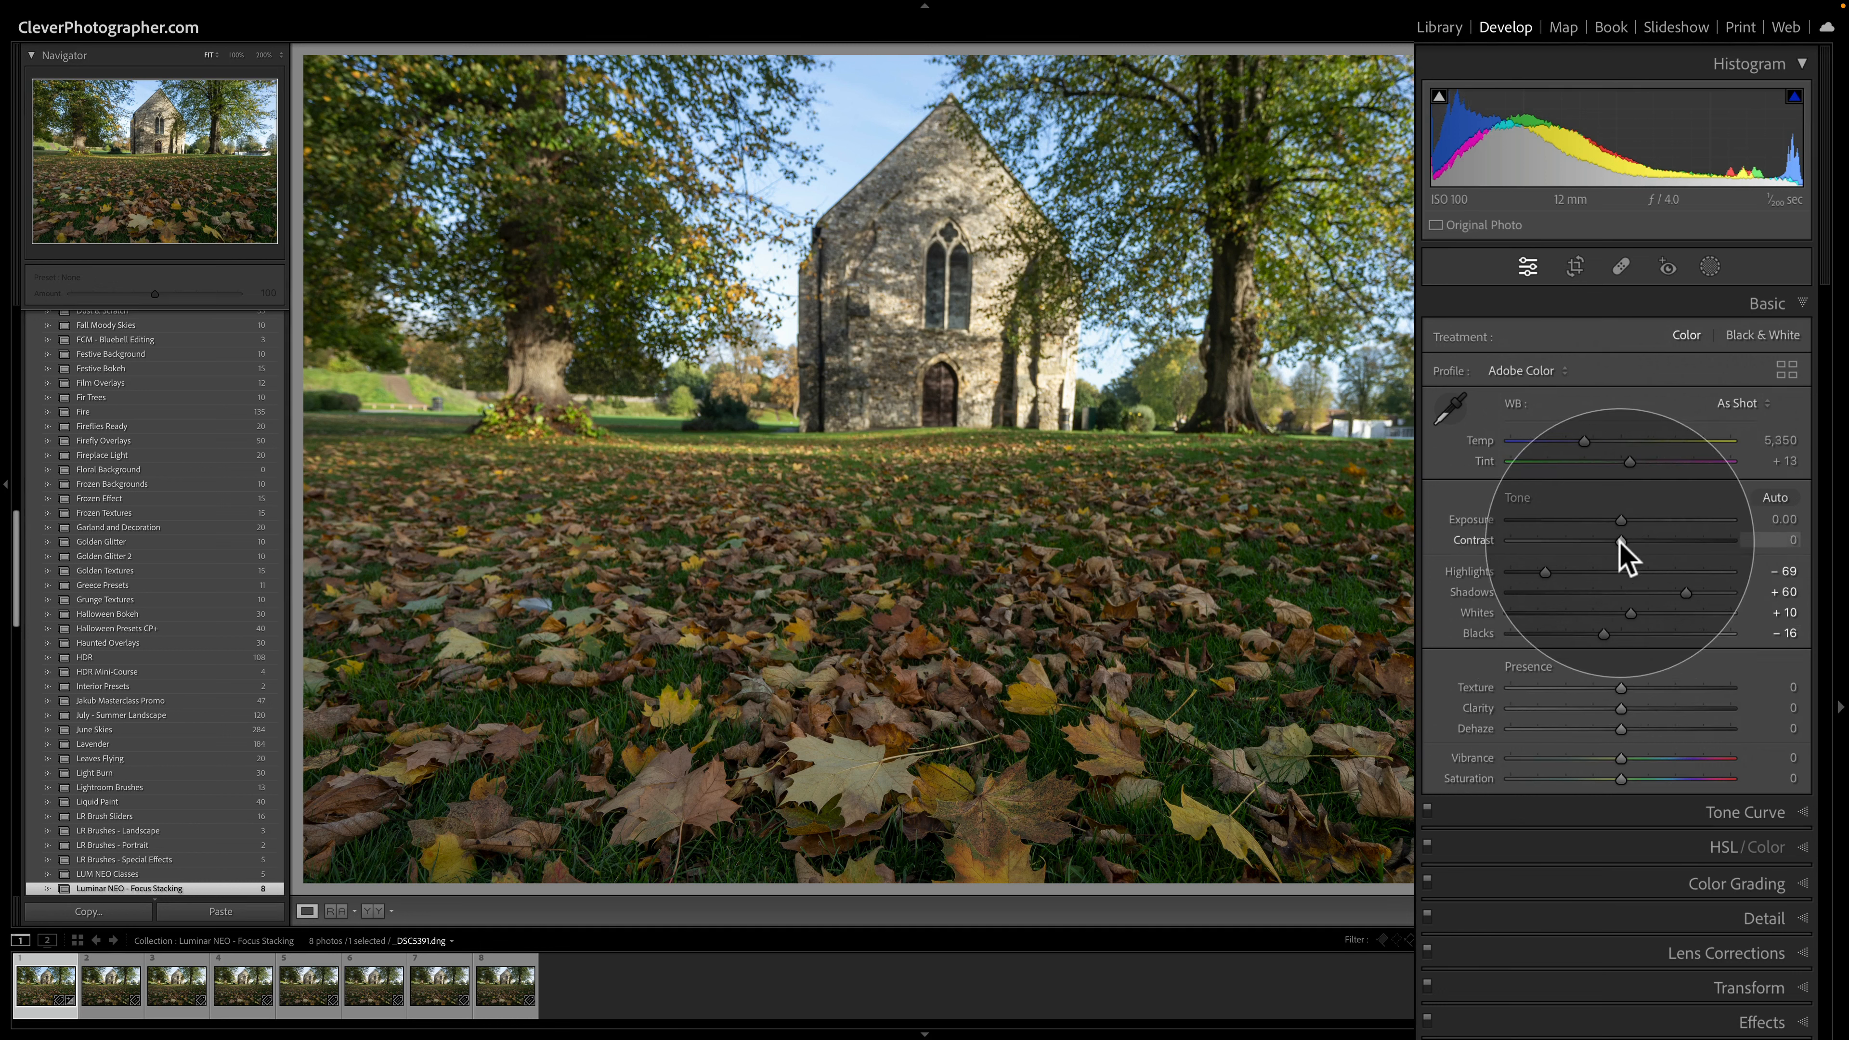
mouse_move(1622, 541)
left_mouse_down()
mouse_move(1638, 557)
mouse_move(1623, 518)
left_mouse_up()
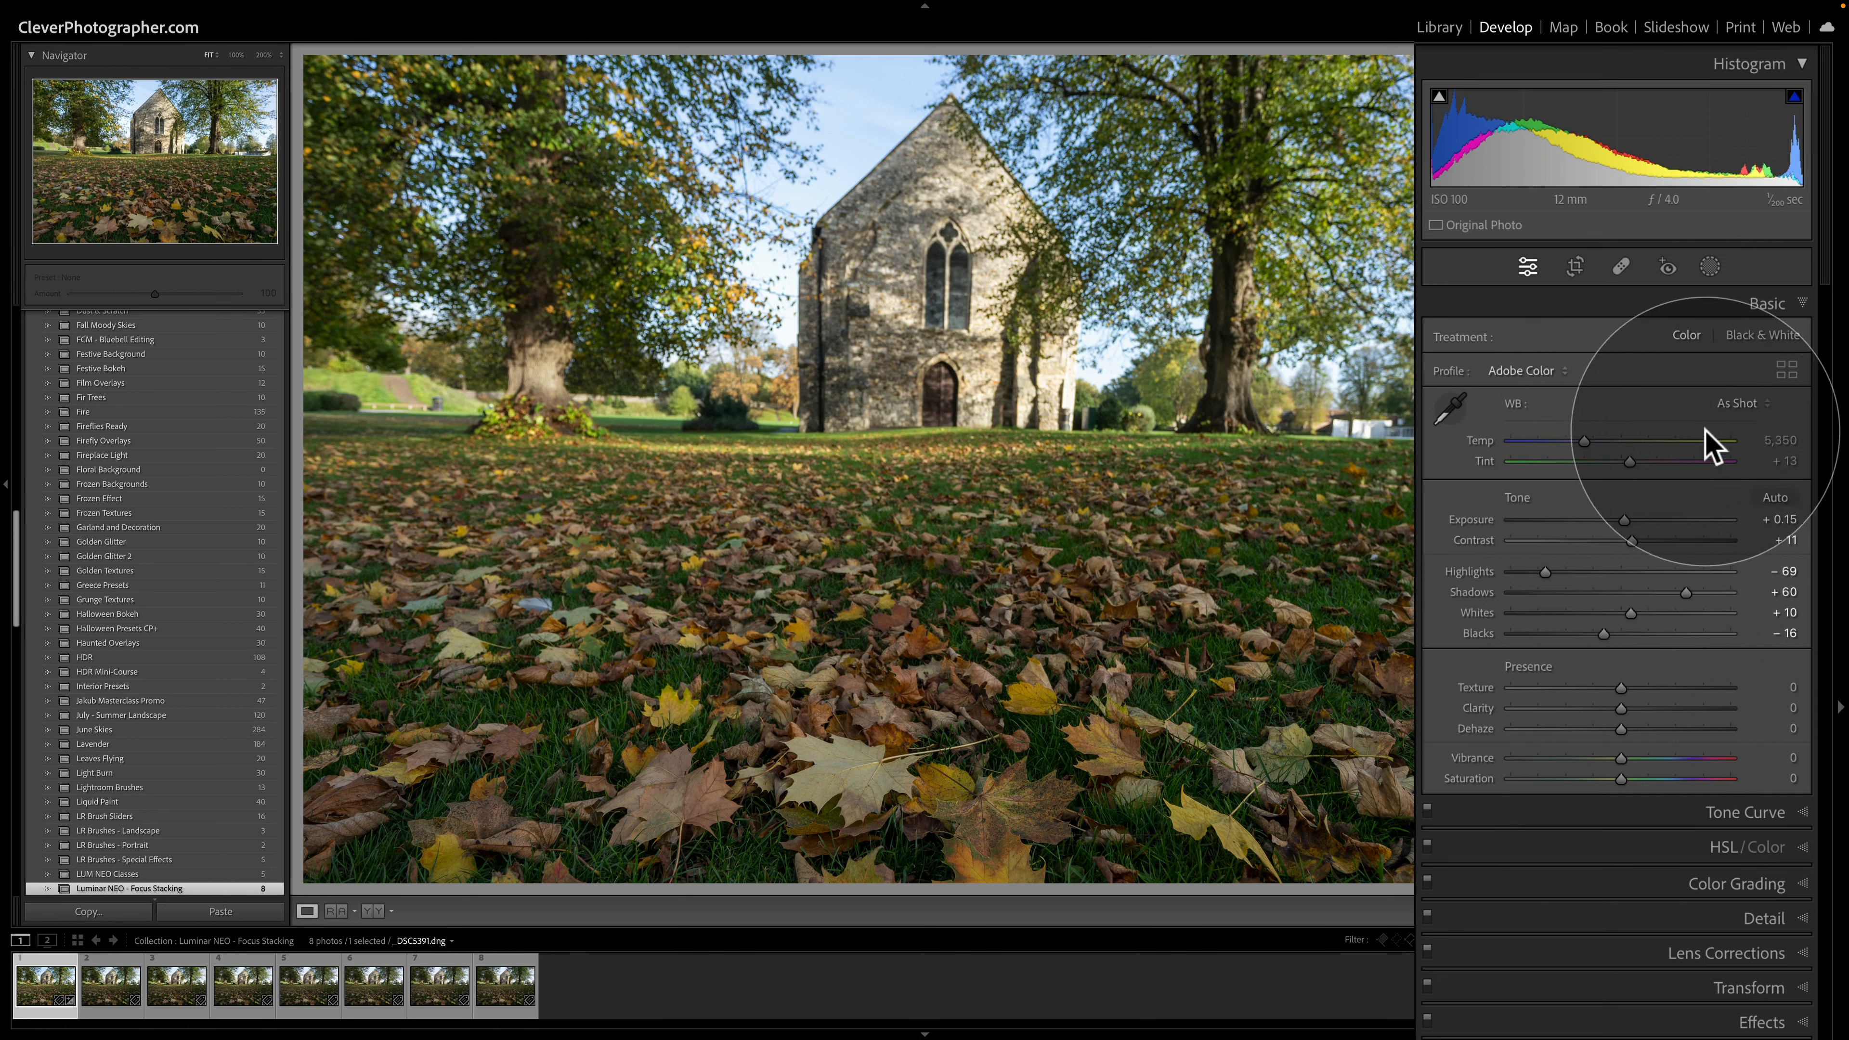
Try the Auto, Daylight, Cloudy and Shade white balance presets on the frame and return to As Shot
left_click(1737, 404)
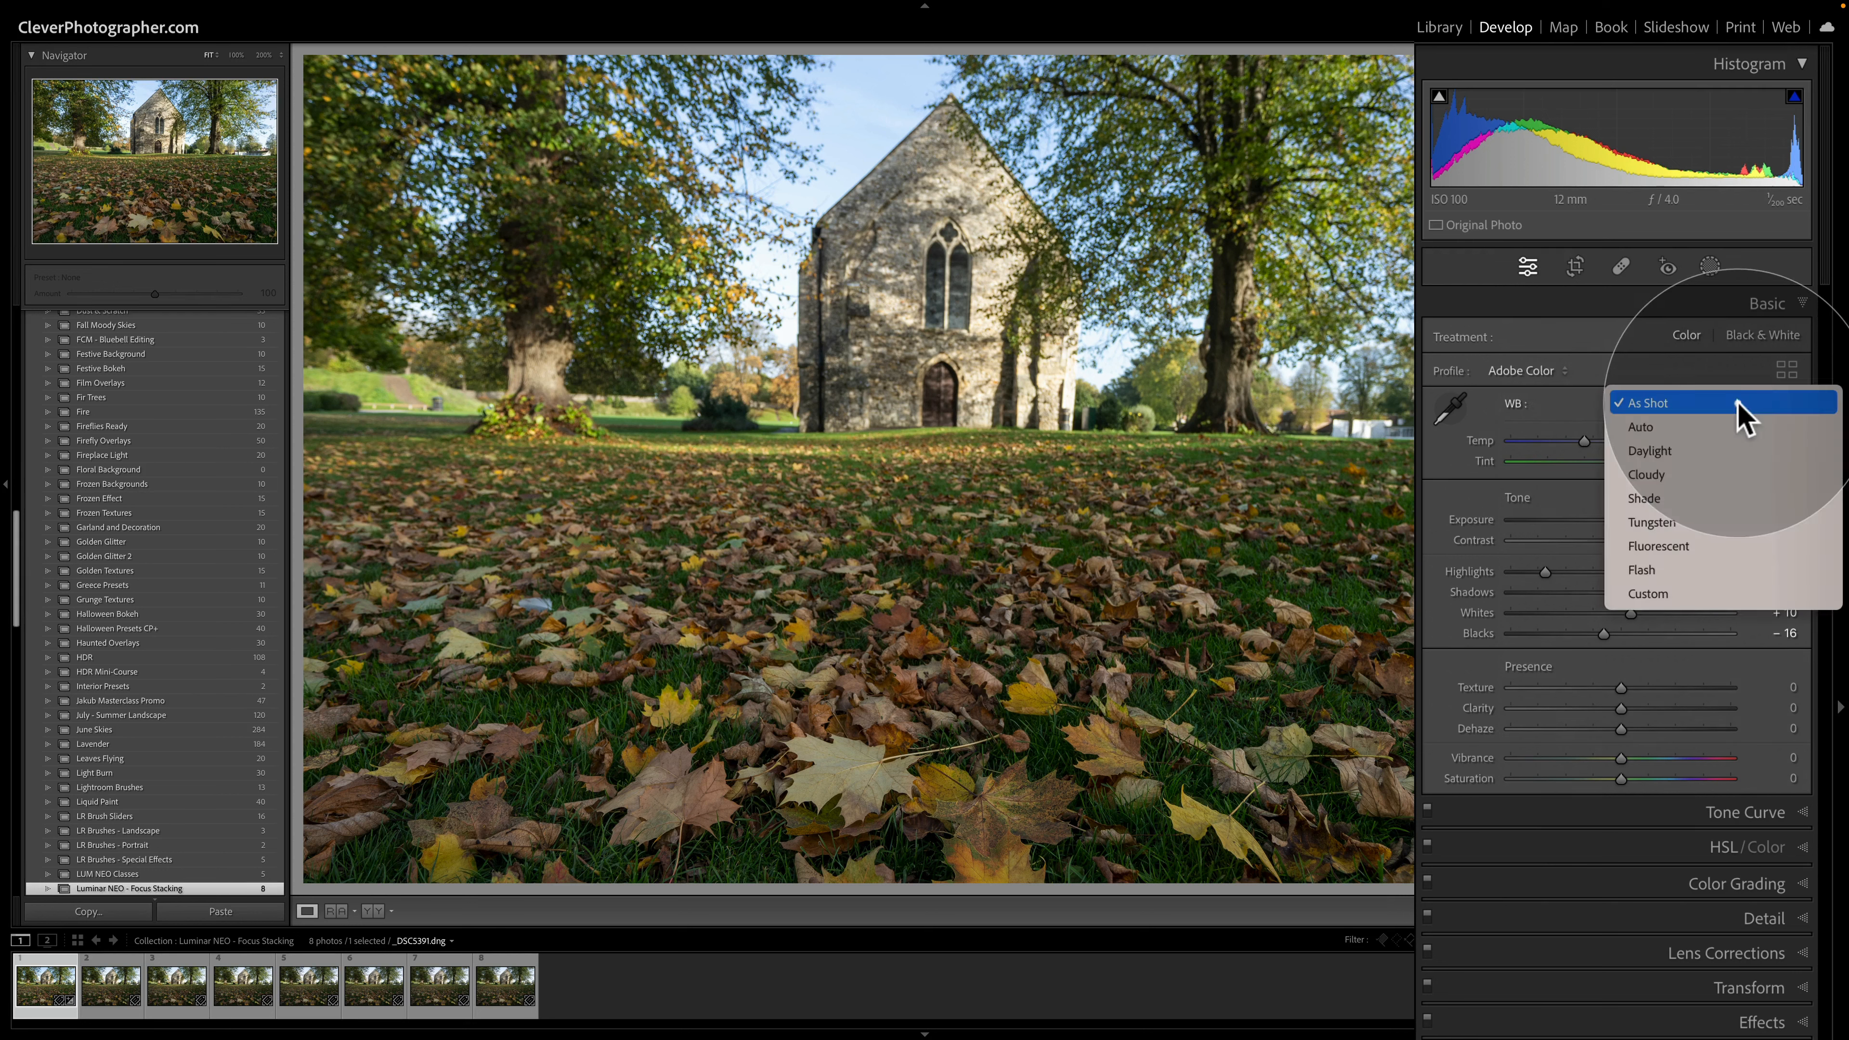
left_click(1721, 426)
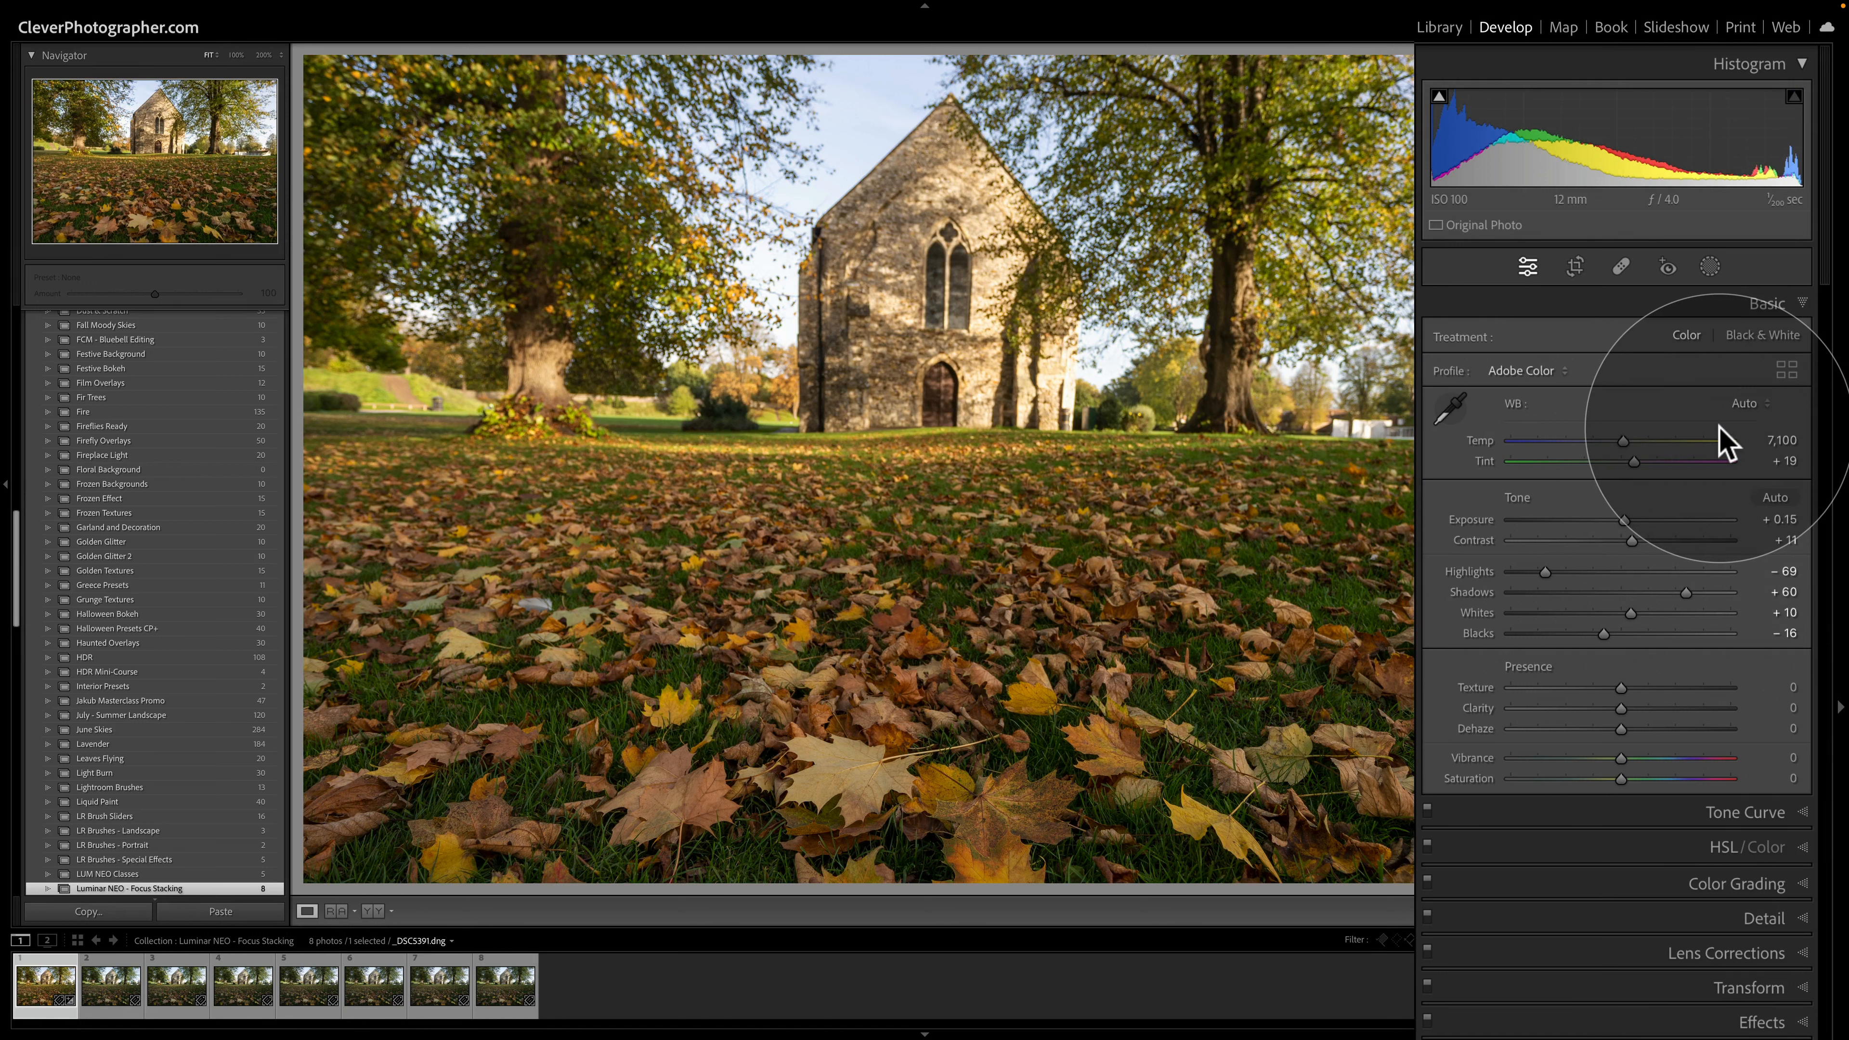
left_click(1740, 407)
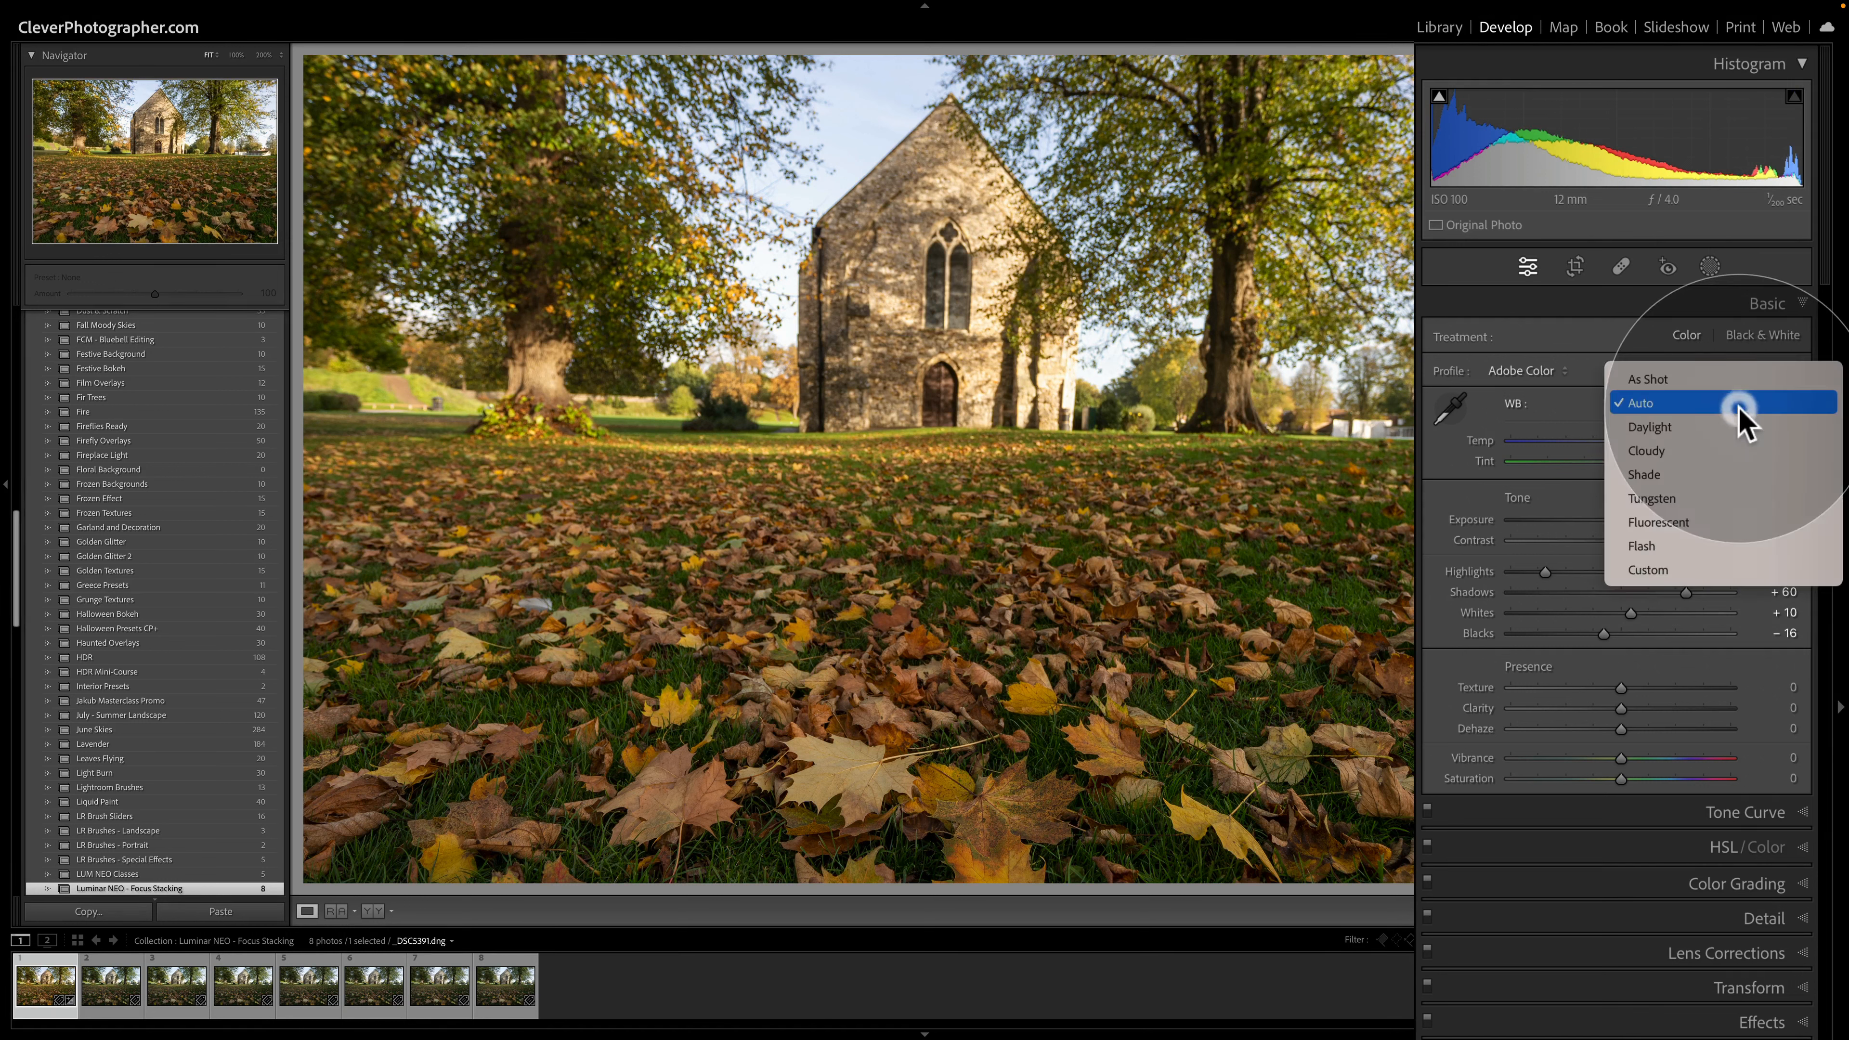
left_click(1723, 426)
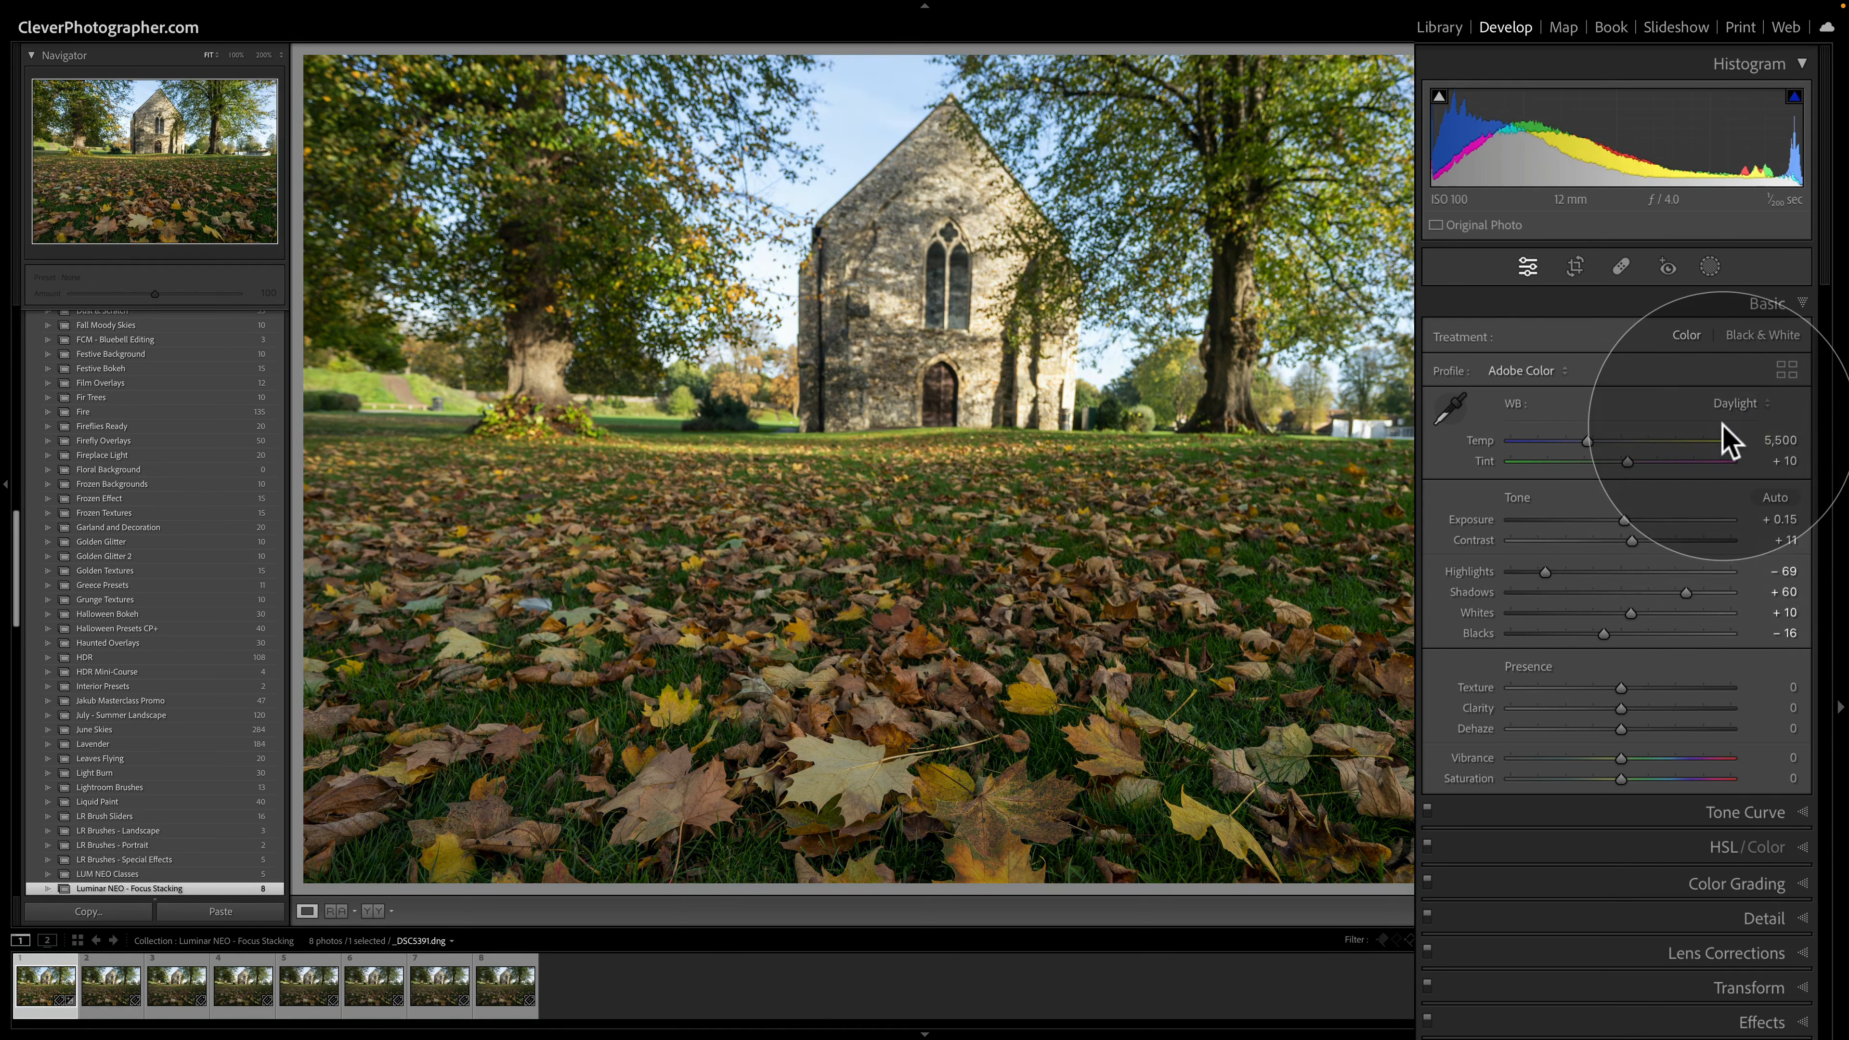
left_click(1724, 425)
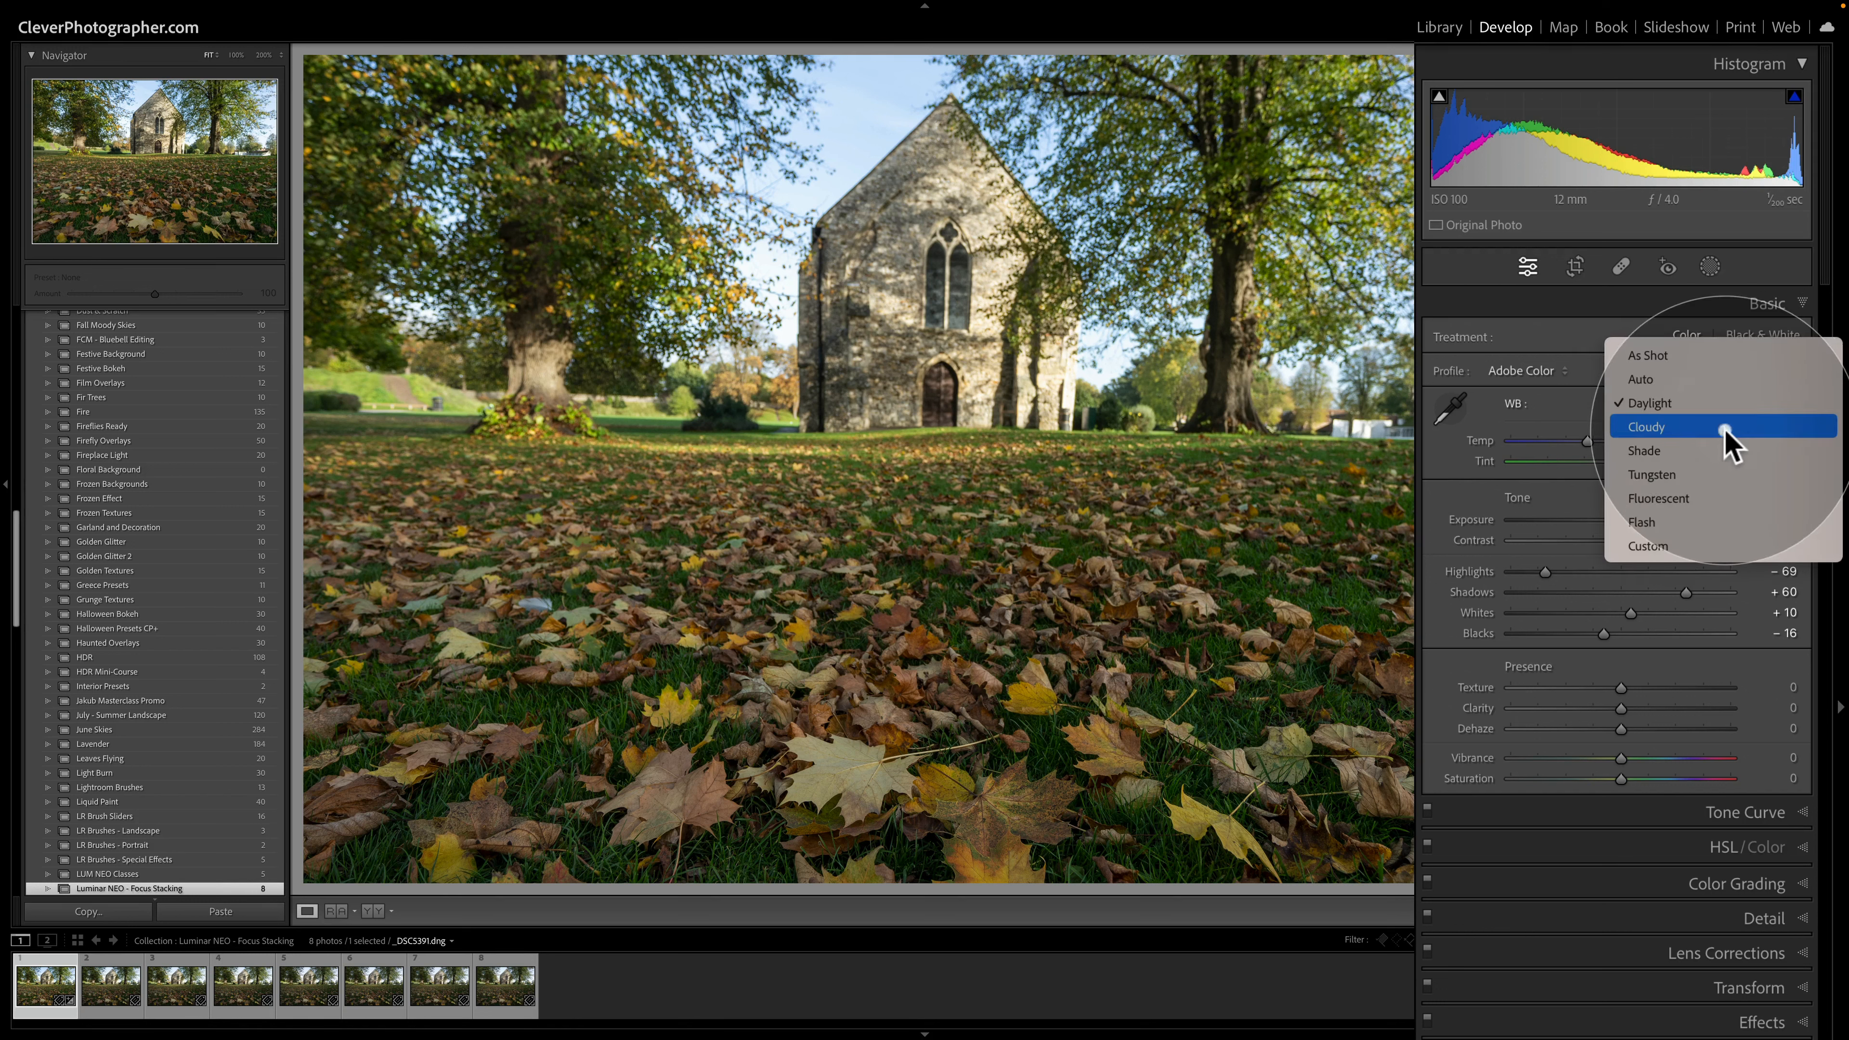
left_click(1726, 430)
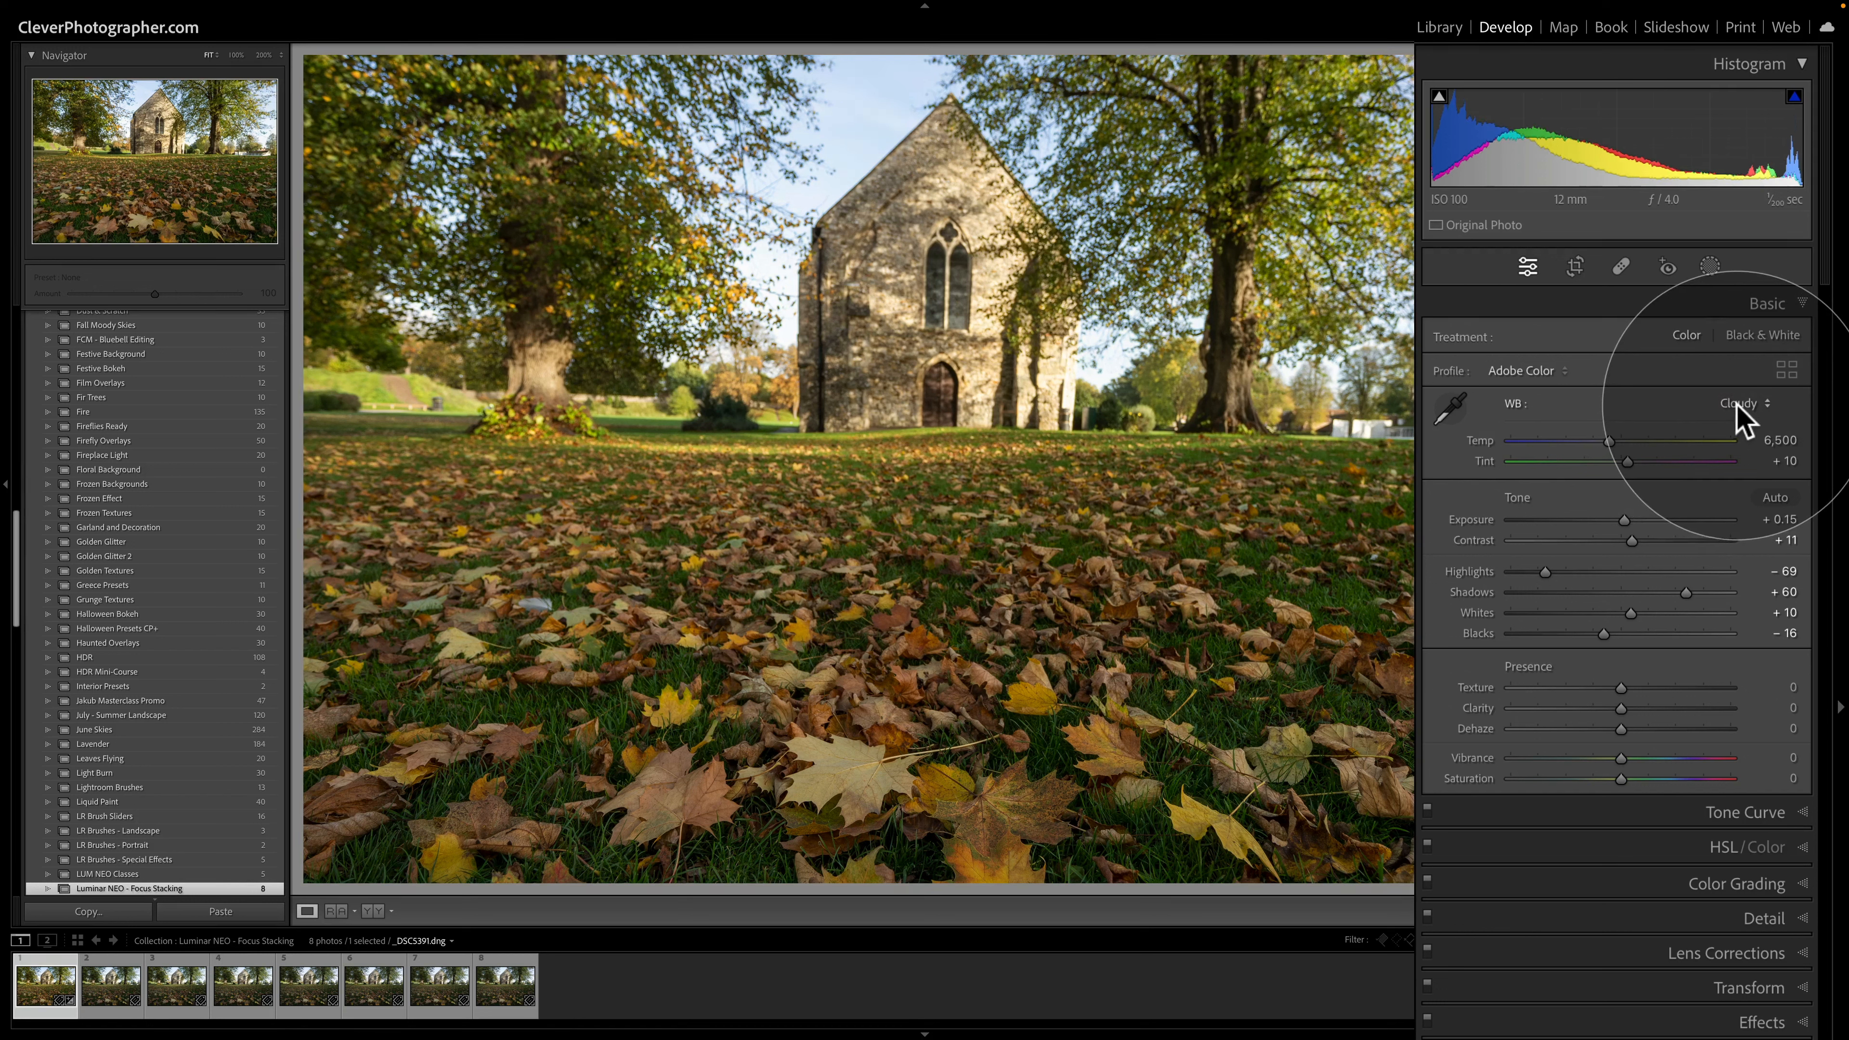
left_click(1734, 413)
left_click(1717, 426)
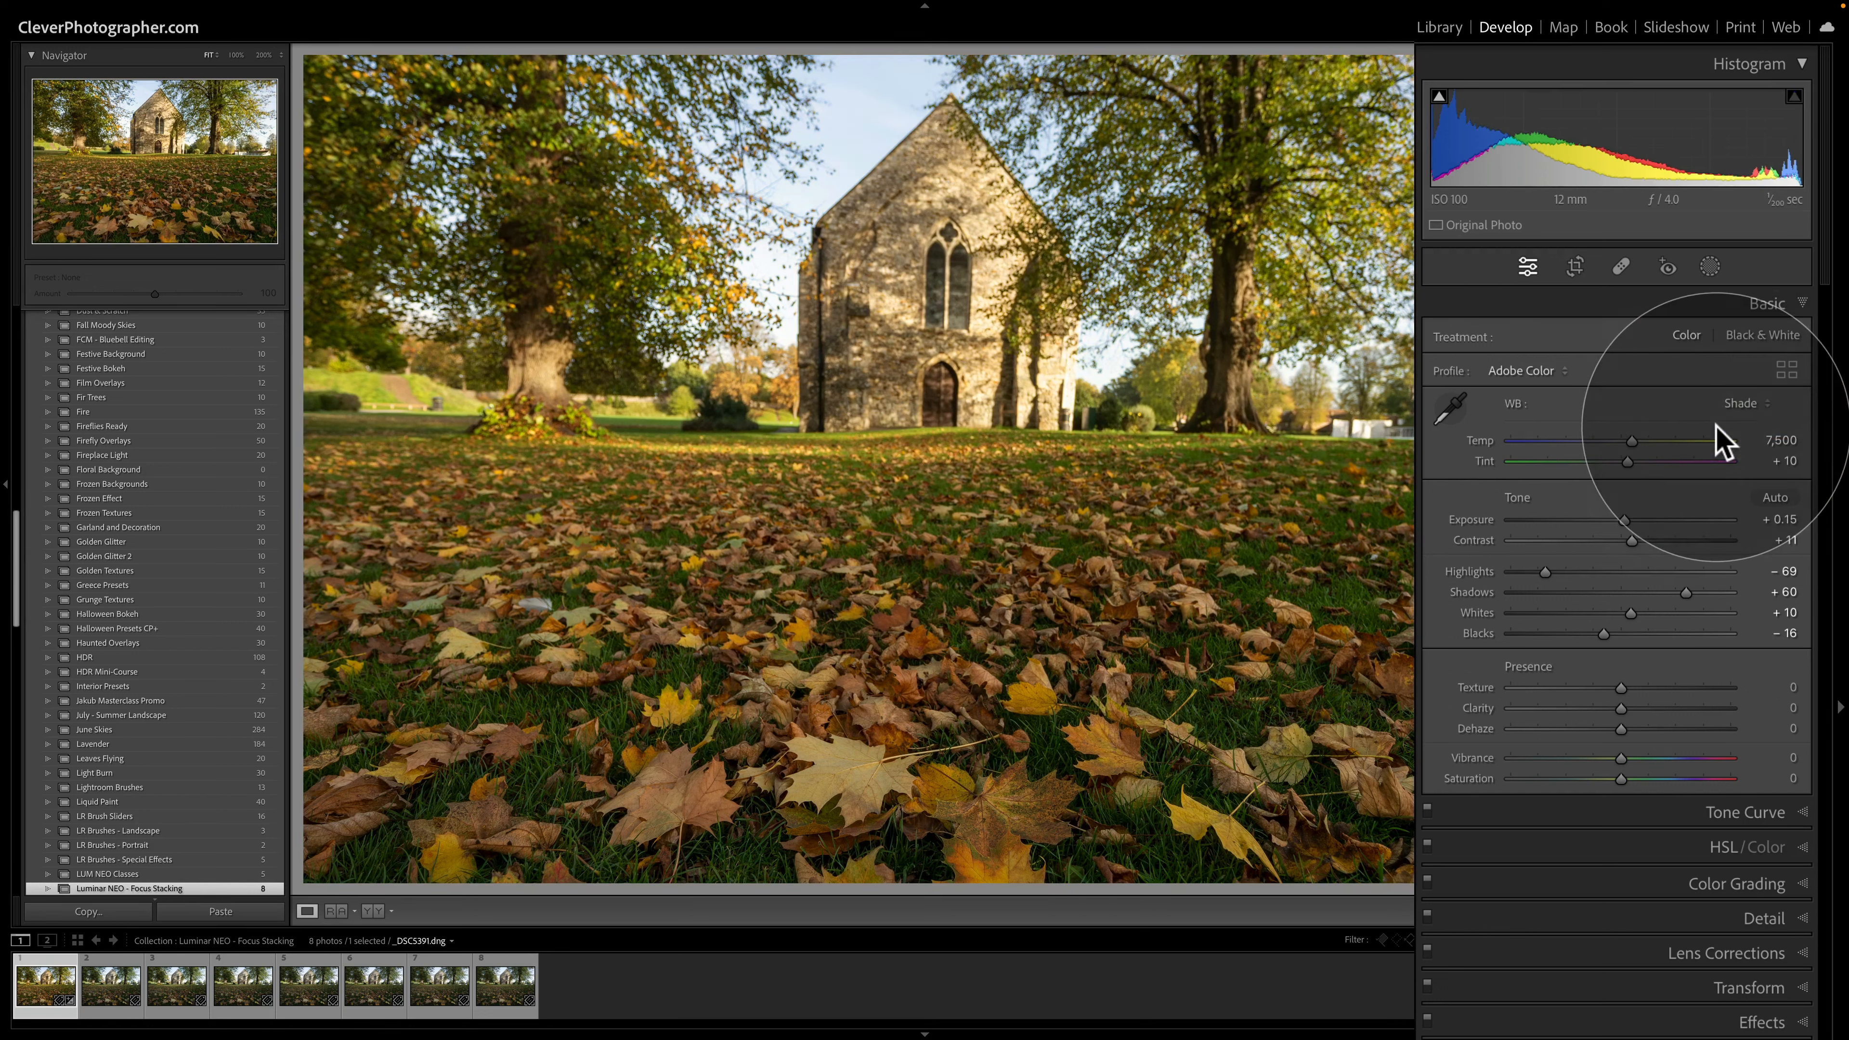
left_click(1742, 408)
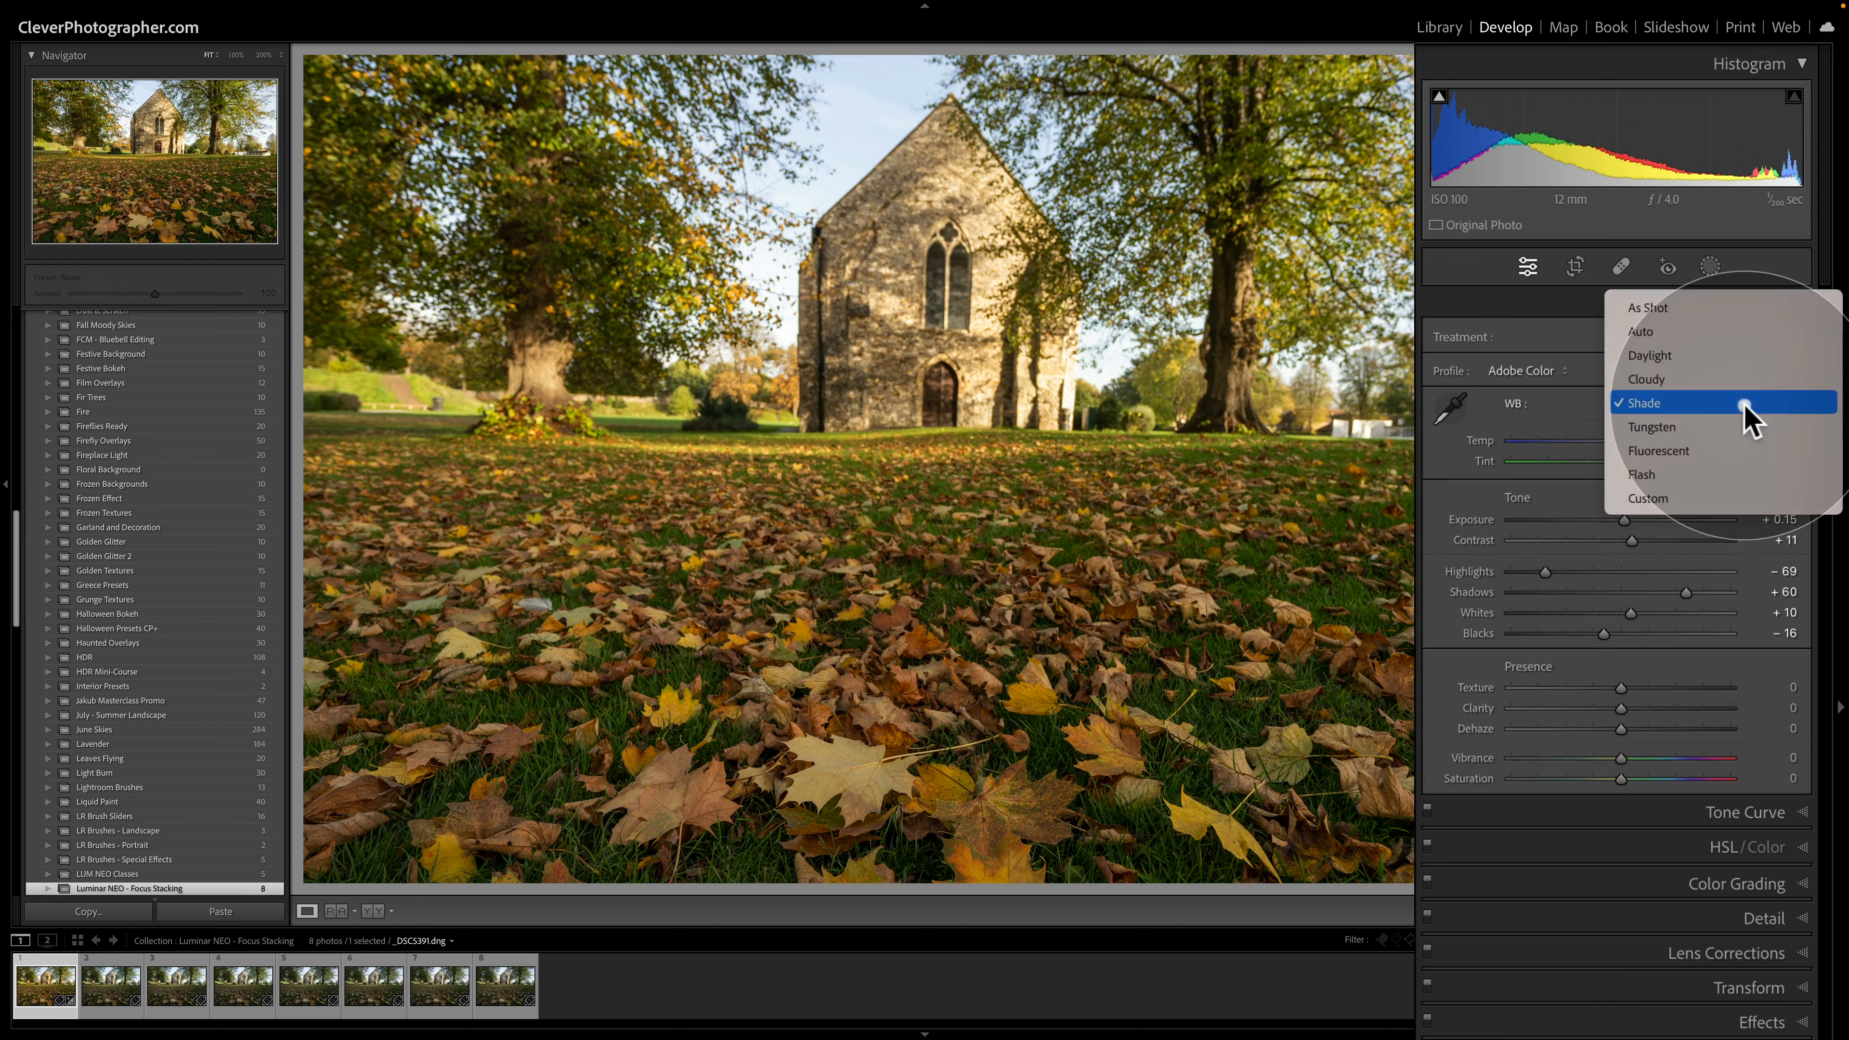
left_click(1721, 309)
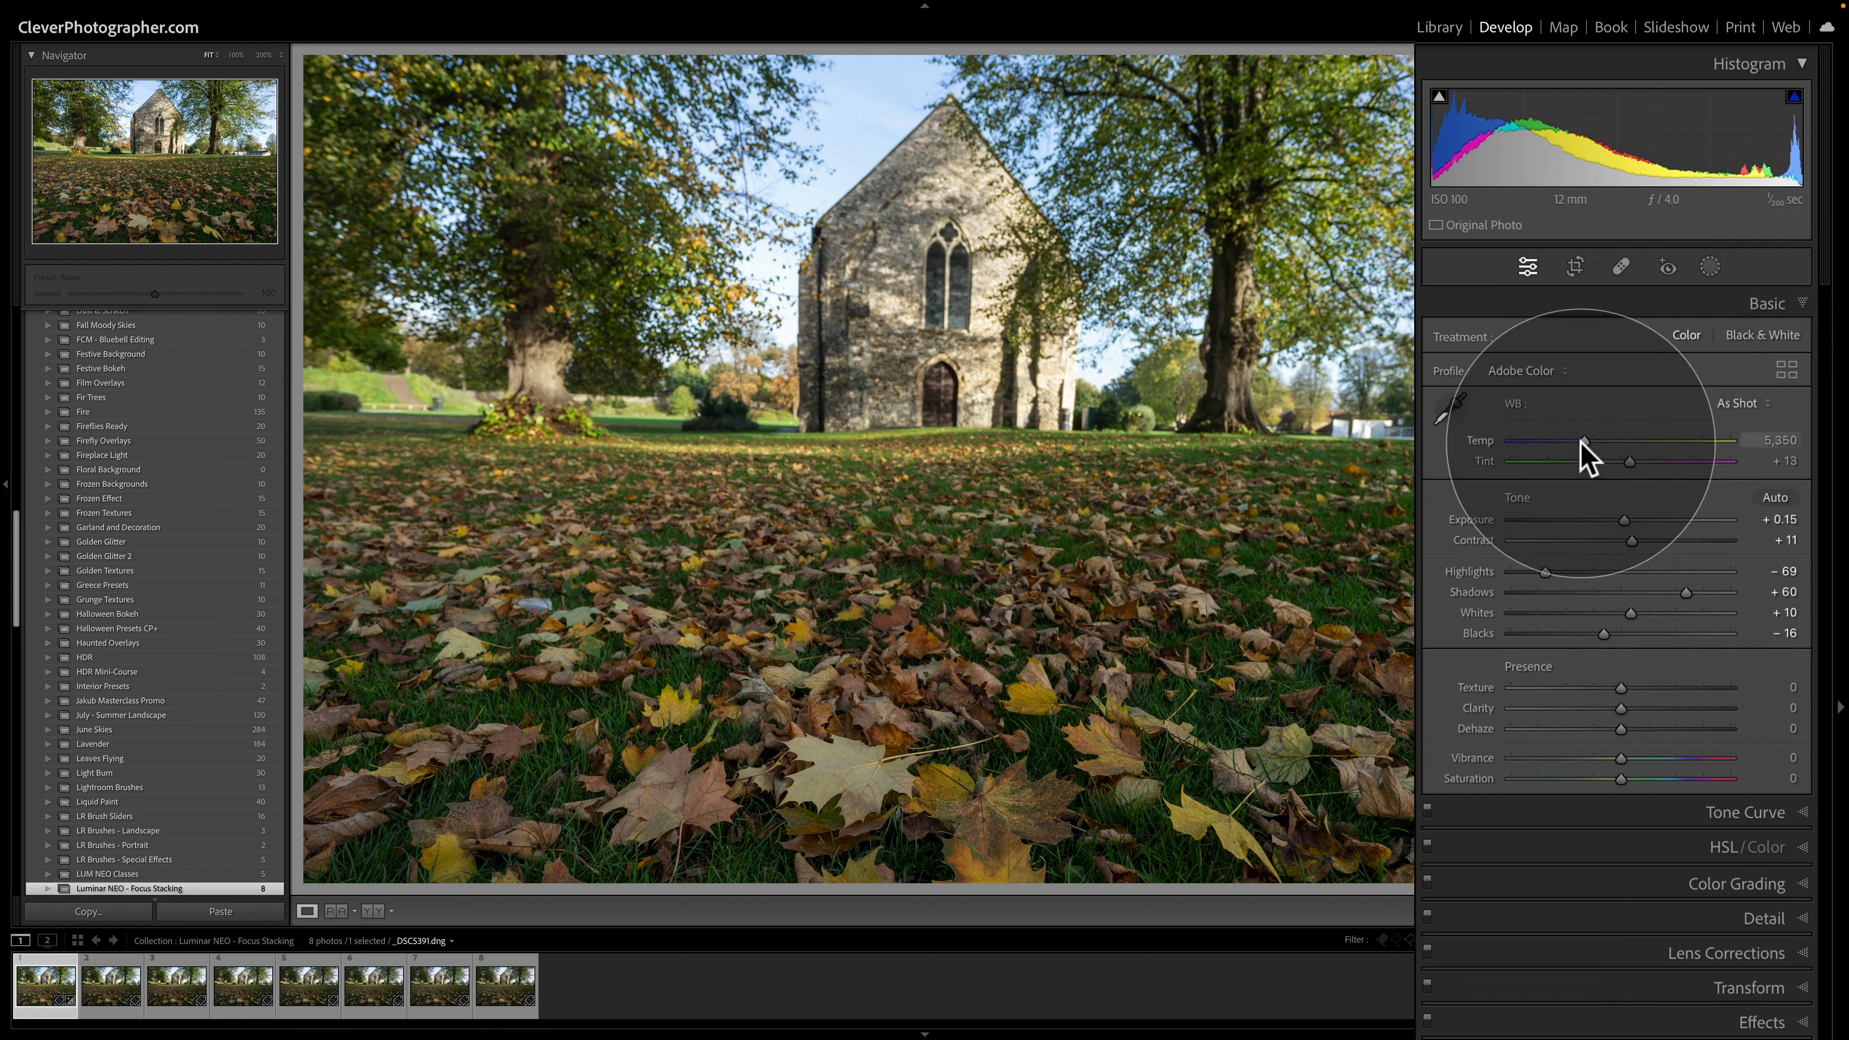
Set the frame's temperature to 5,784, texture to +9, clarity to −13, vibrance to +28 and saturation to −10
left_click_drag(1584, 440, 1594, 442)
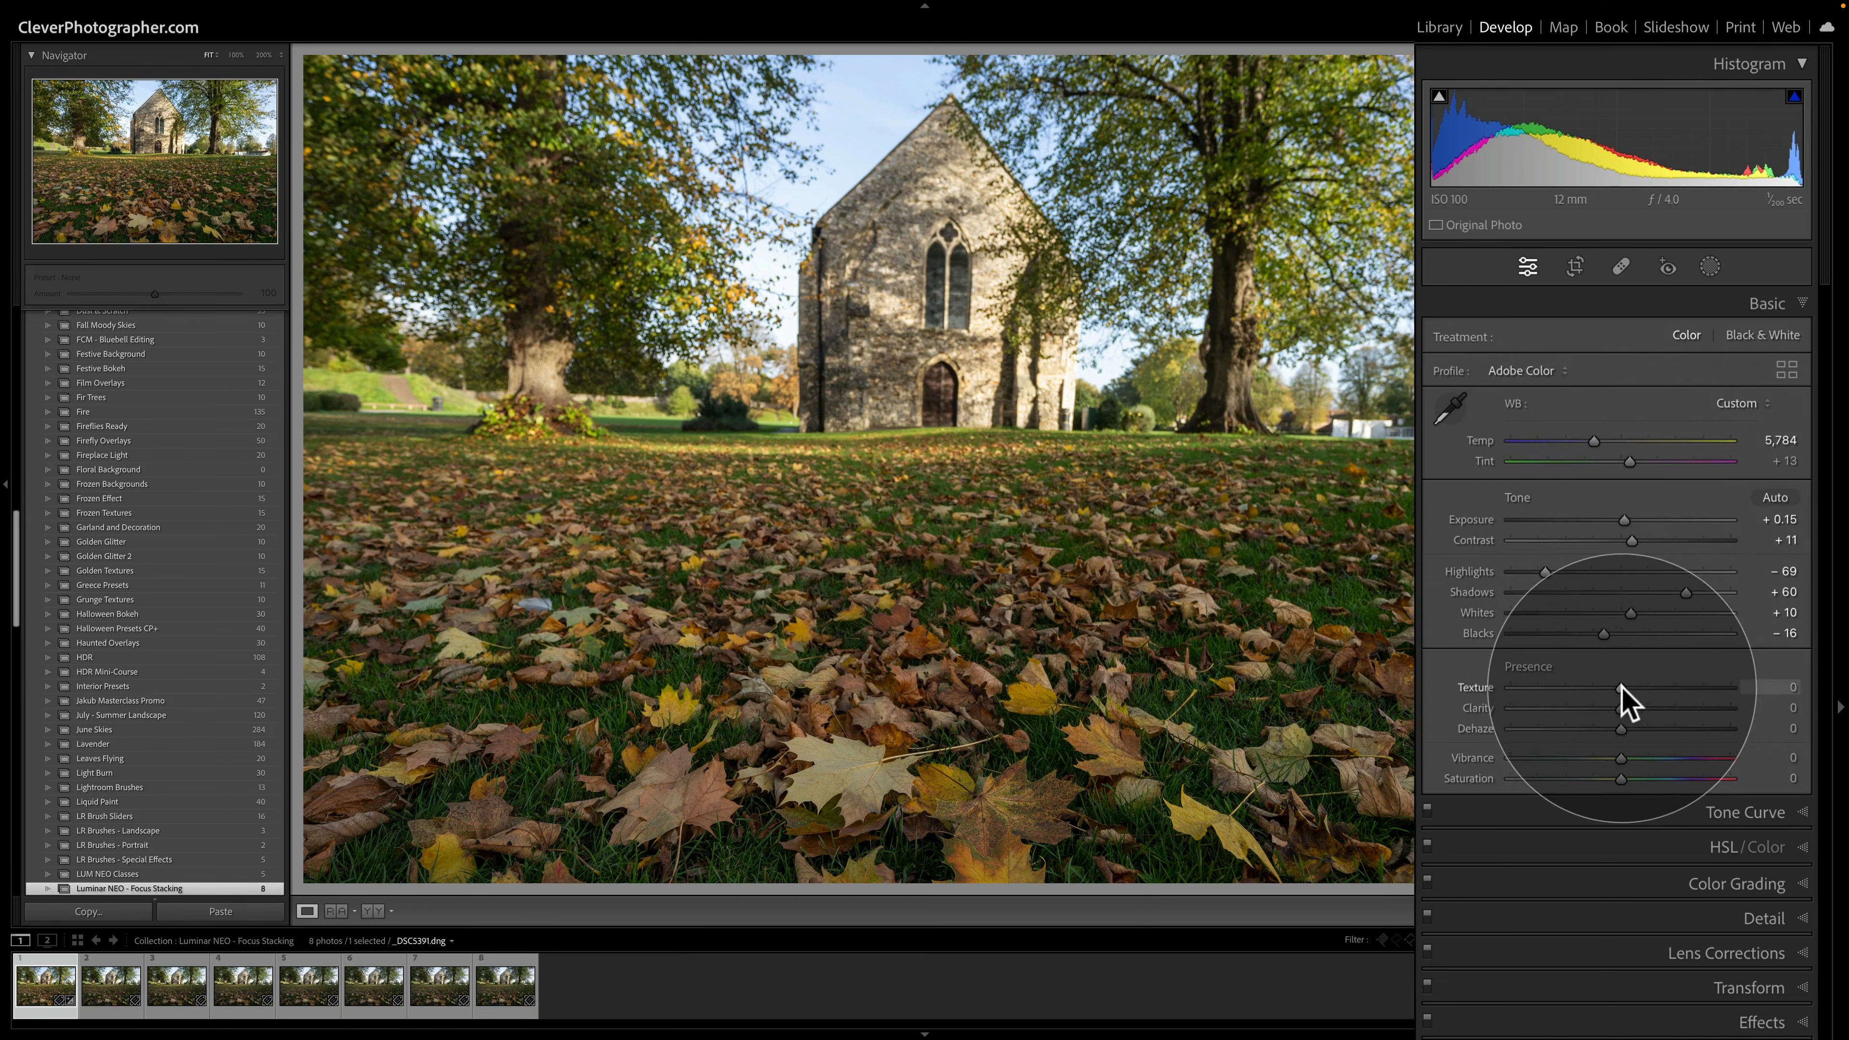
left_click_drag(1620, 688, 1605, 707)
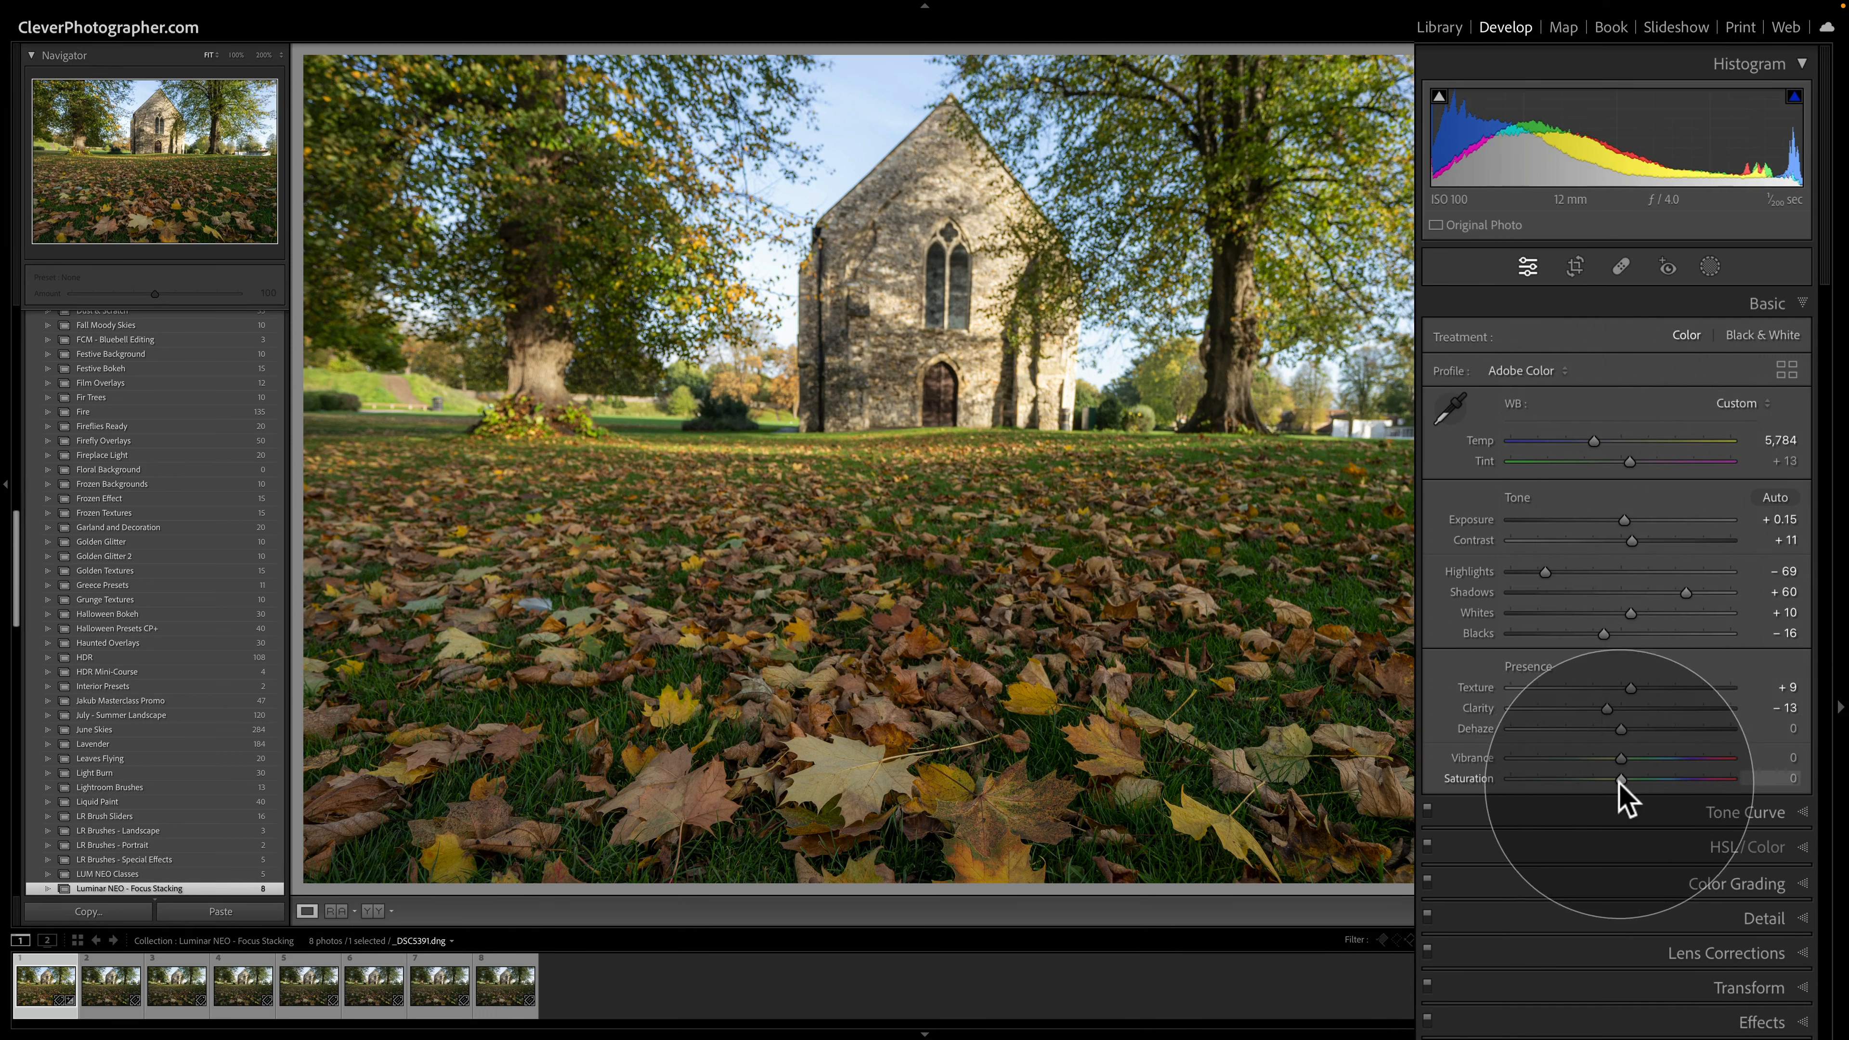
left_click_drag(1621, 778, 1651, 758)
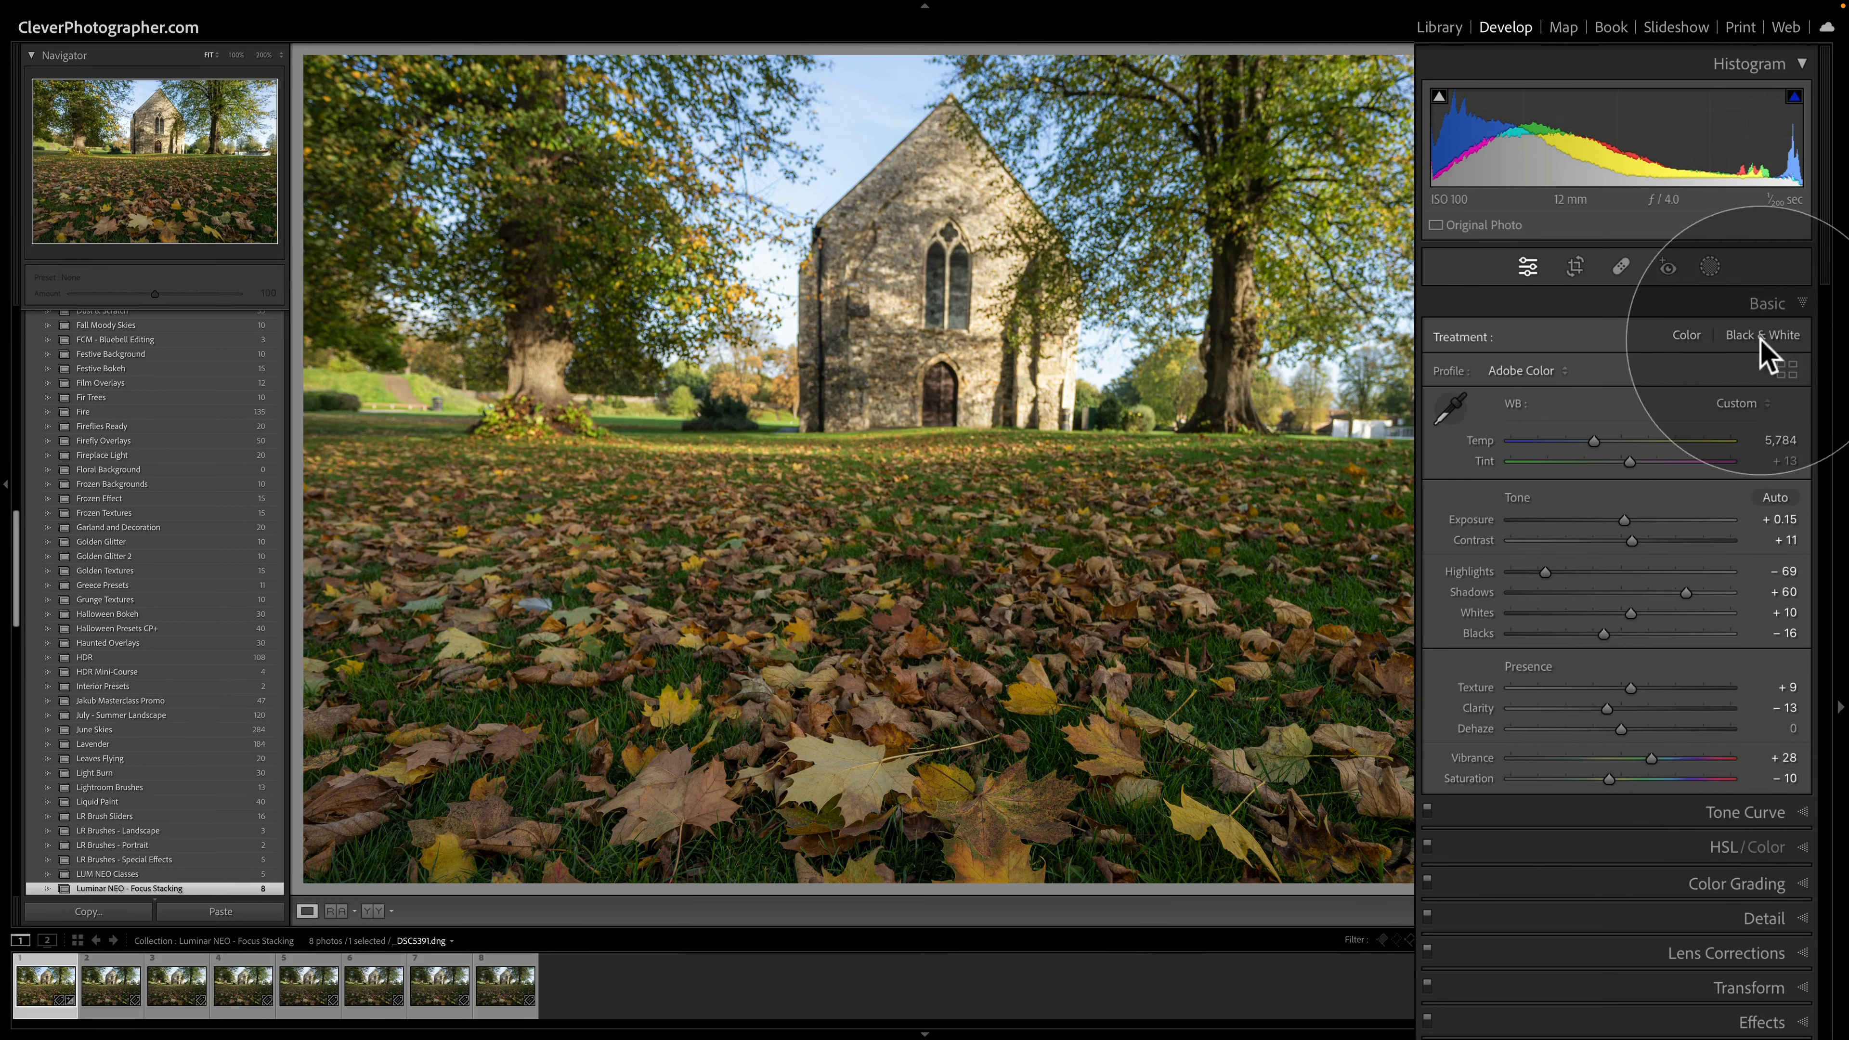
left_click(1768, 303)
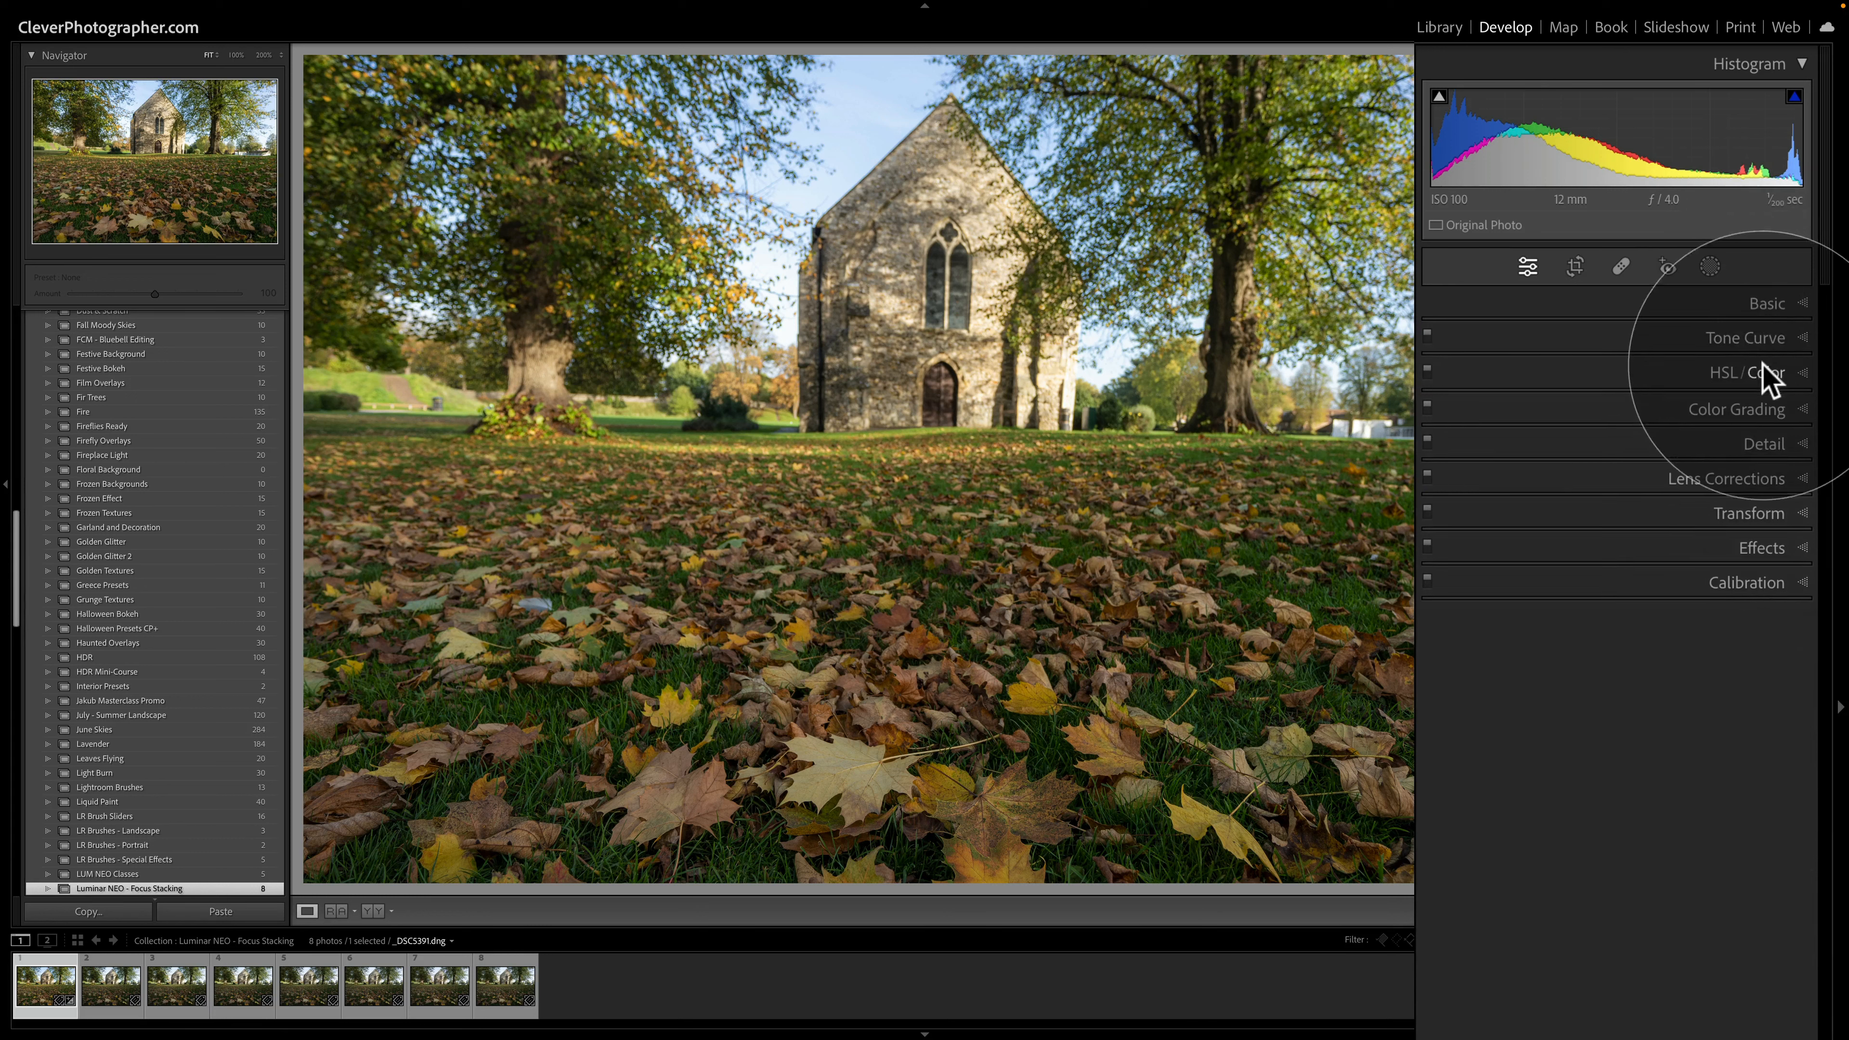
Sharpen the frame with an amount of 60 and masking of 59
left_click(1768, 451)
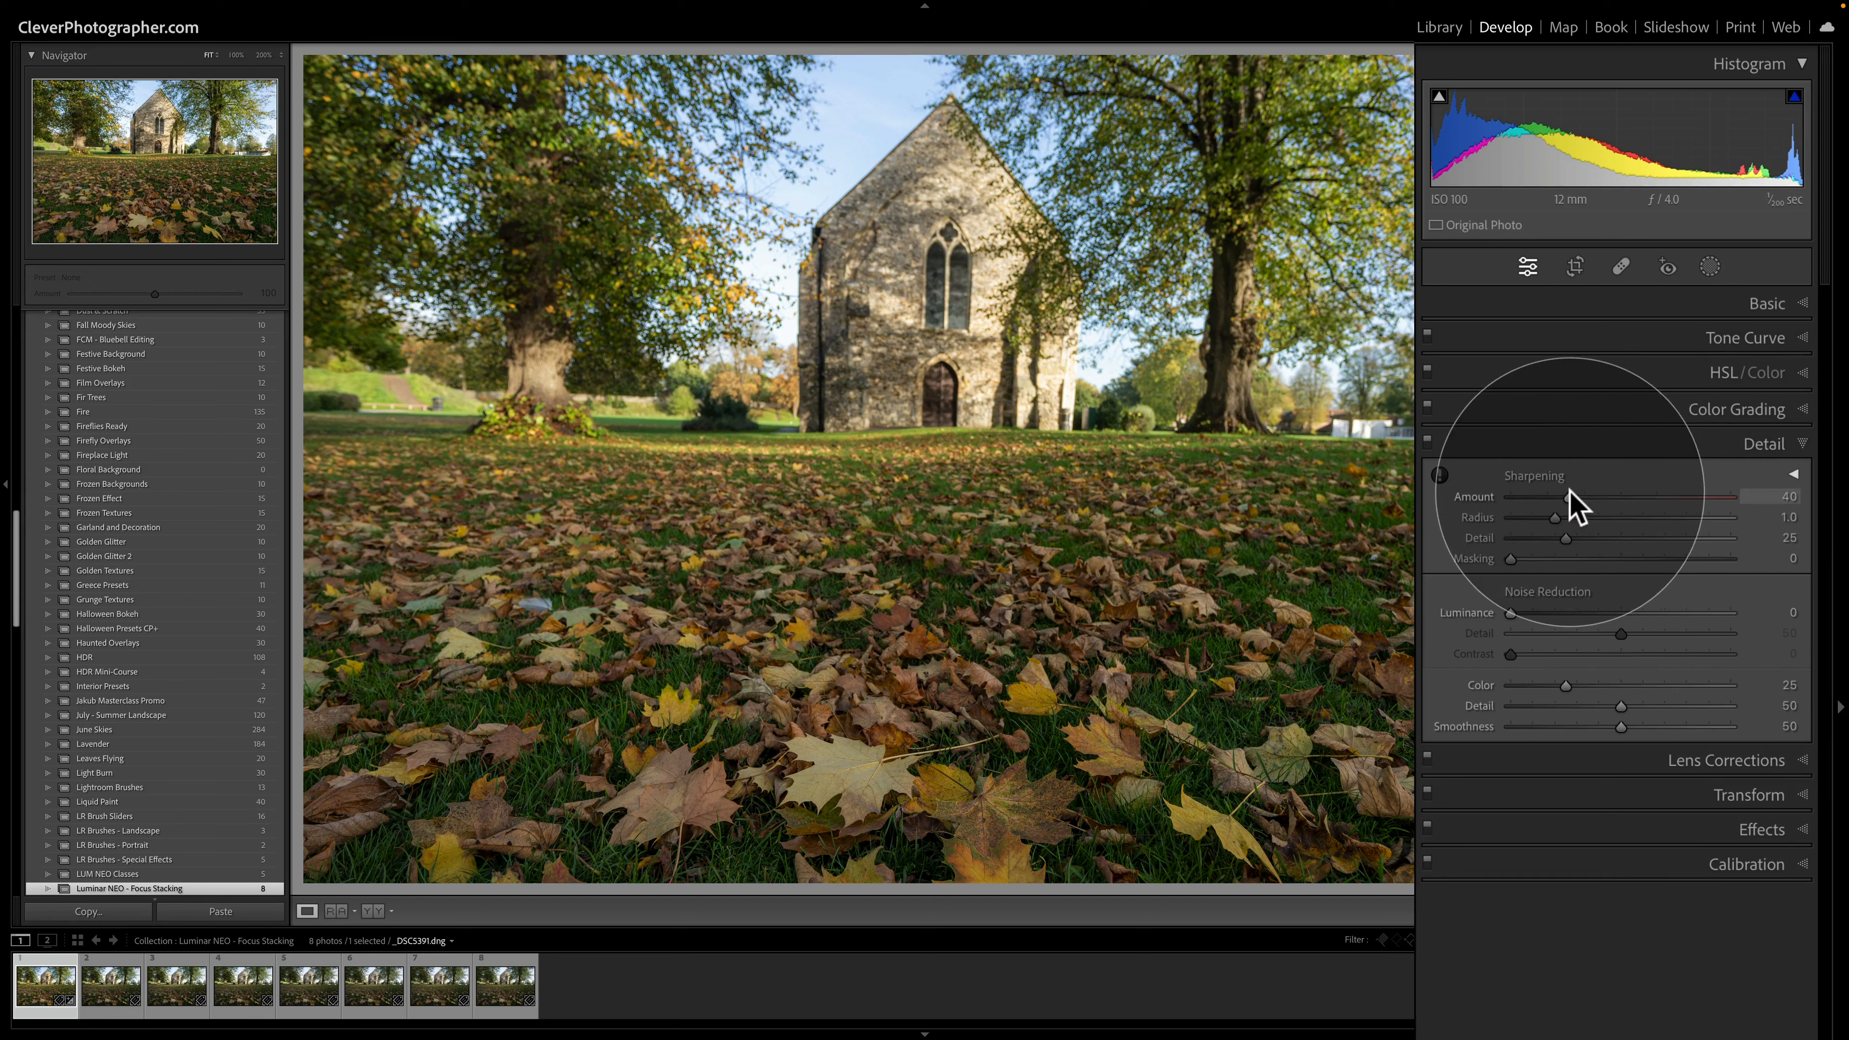
left_click_drag(1570, 490, 1598, 493)
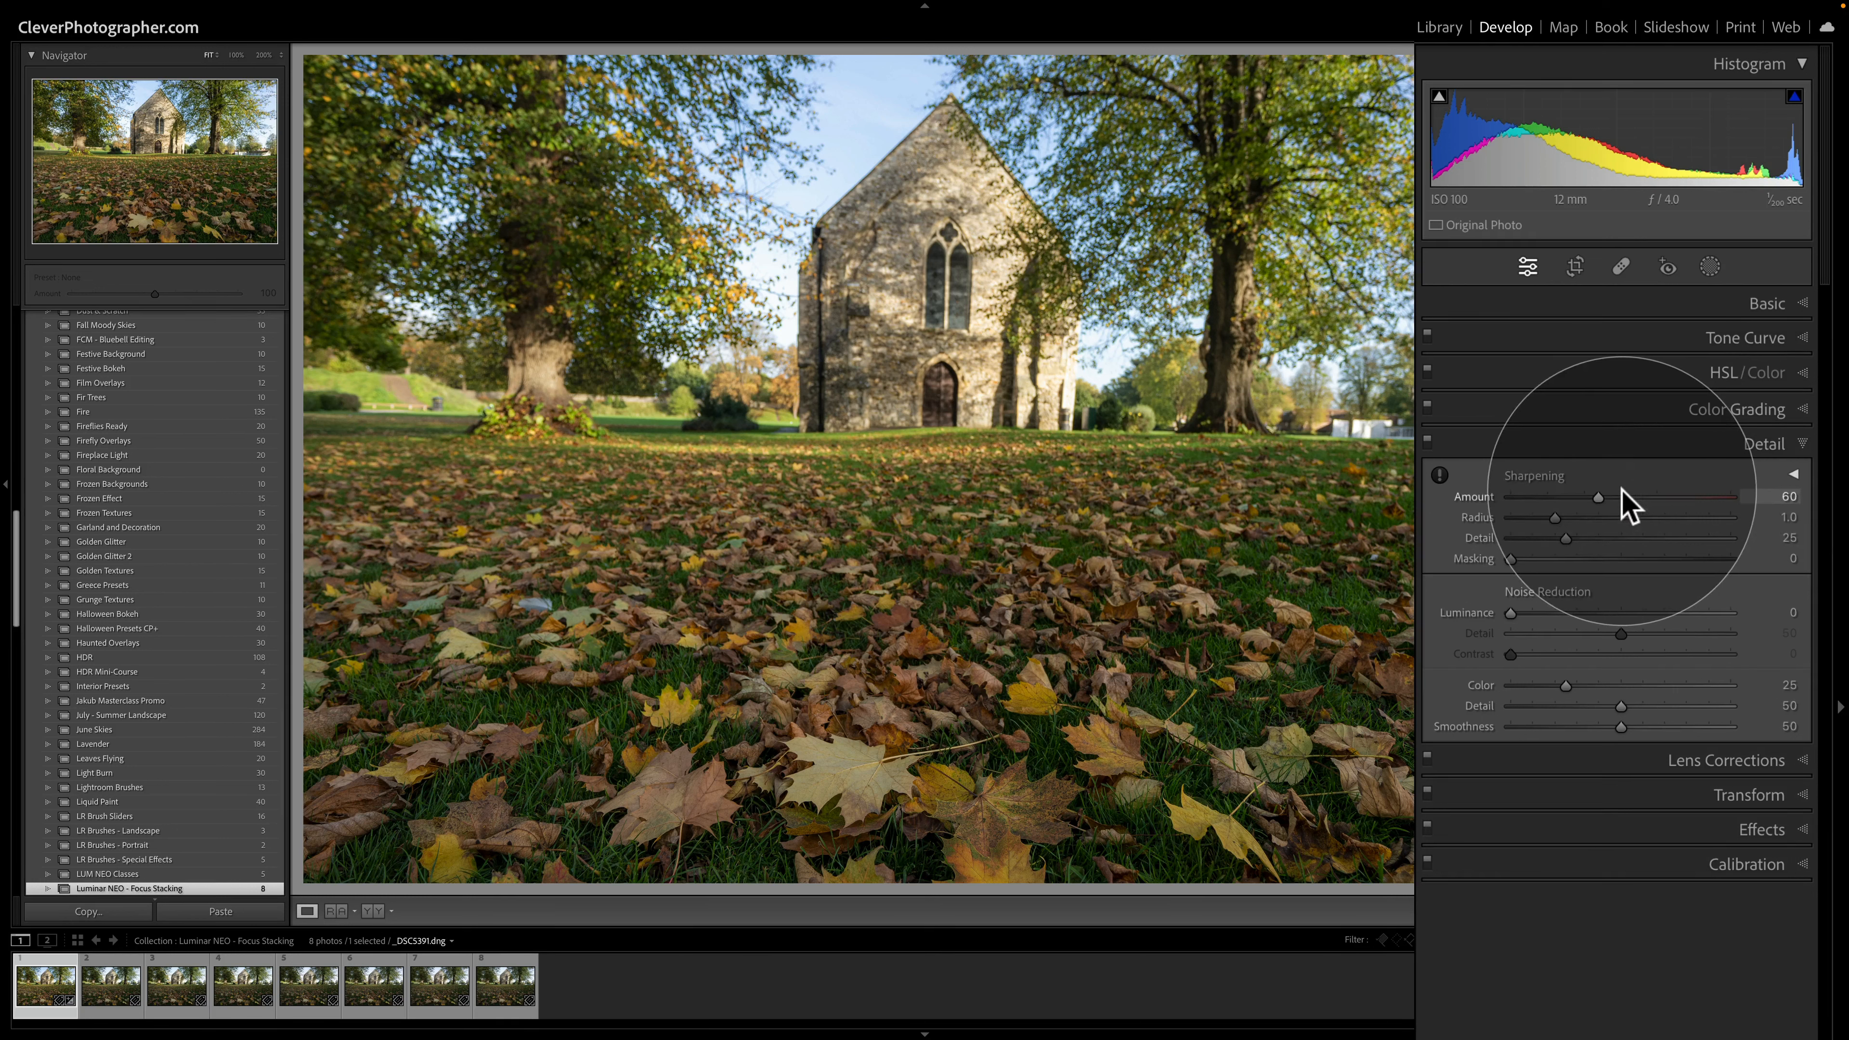
left_click(1510, 559, "alt")
left_click_drag(1511, 558, 1641, 562)
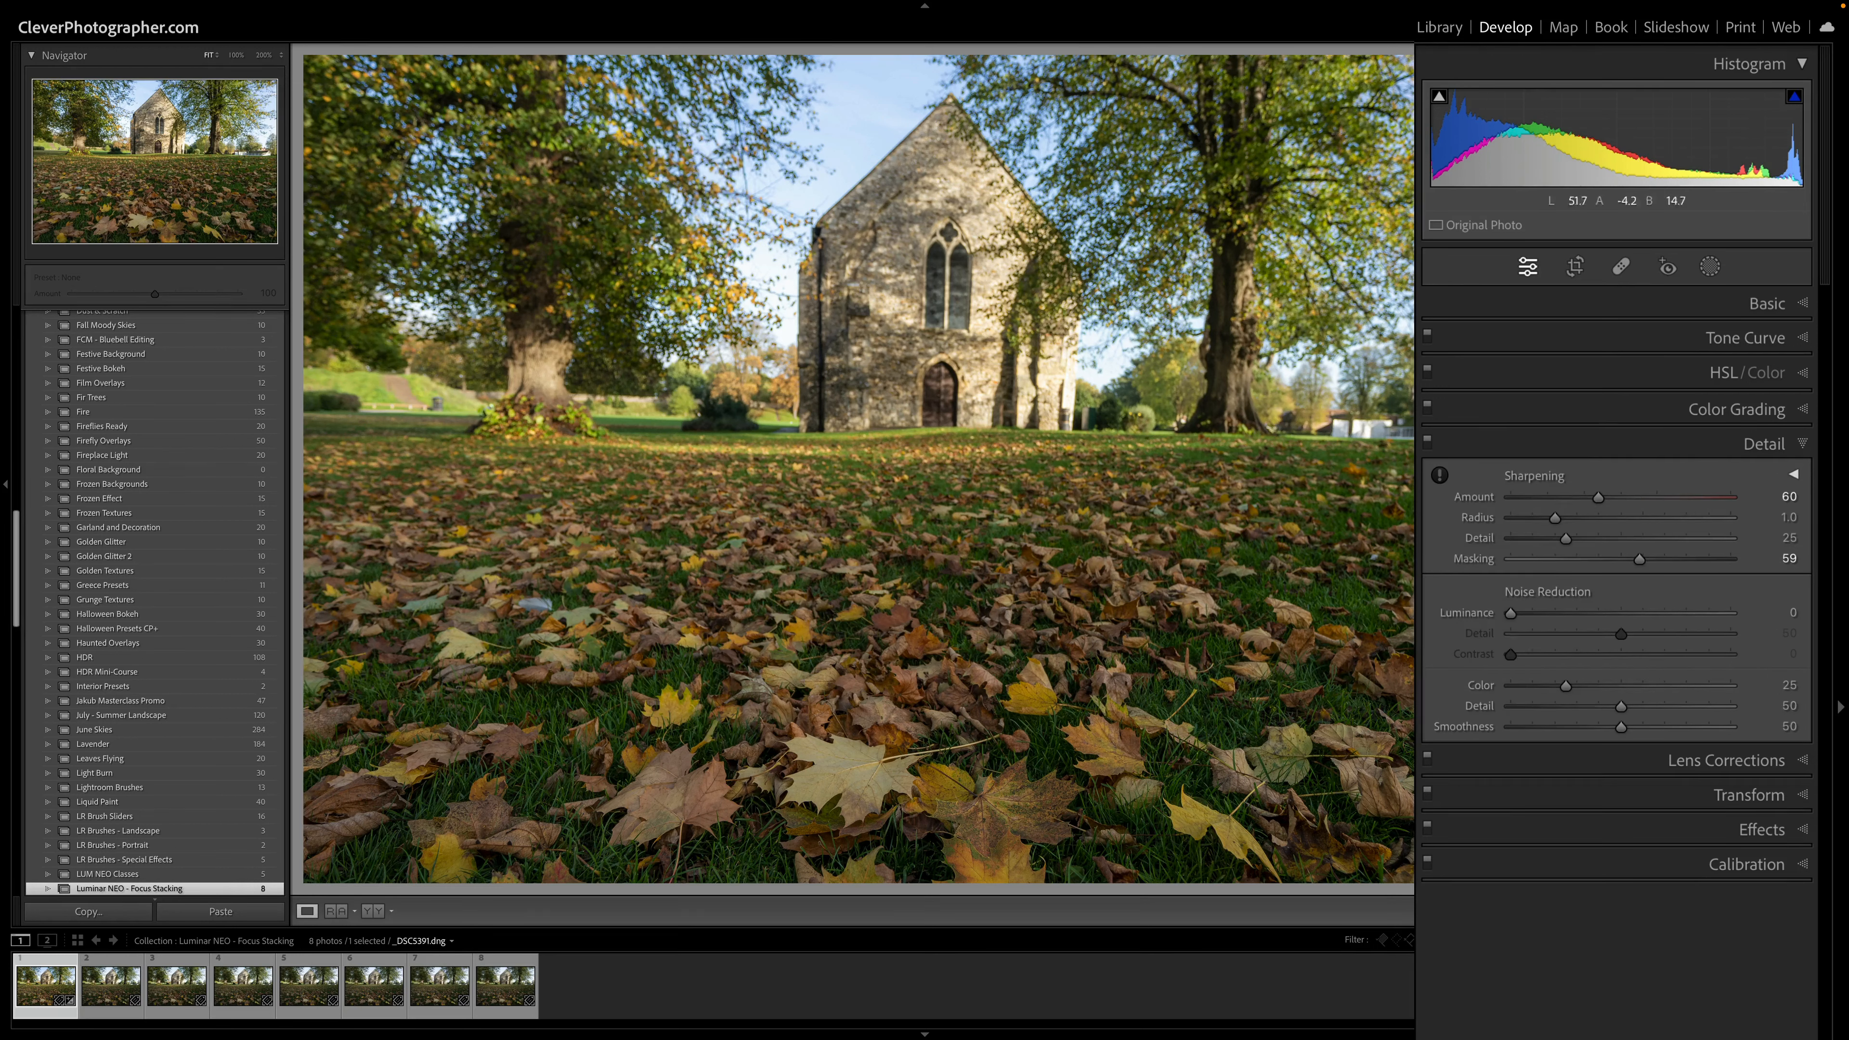
Set the frame's luminance noise reduction to 10
left_click_drag(1509, 612, 1532, 614)
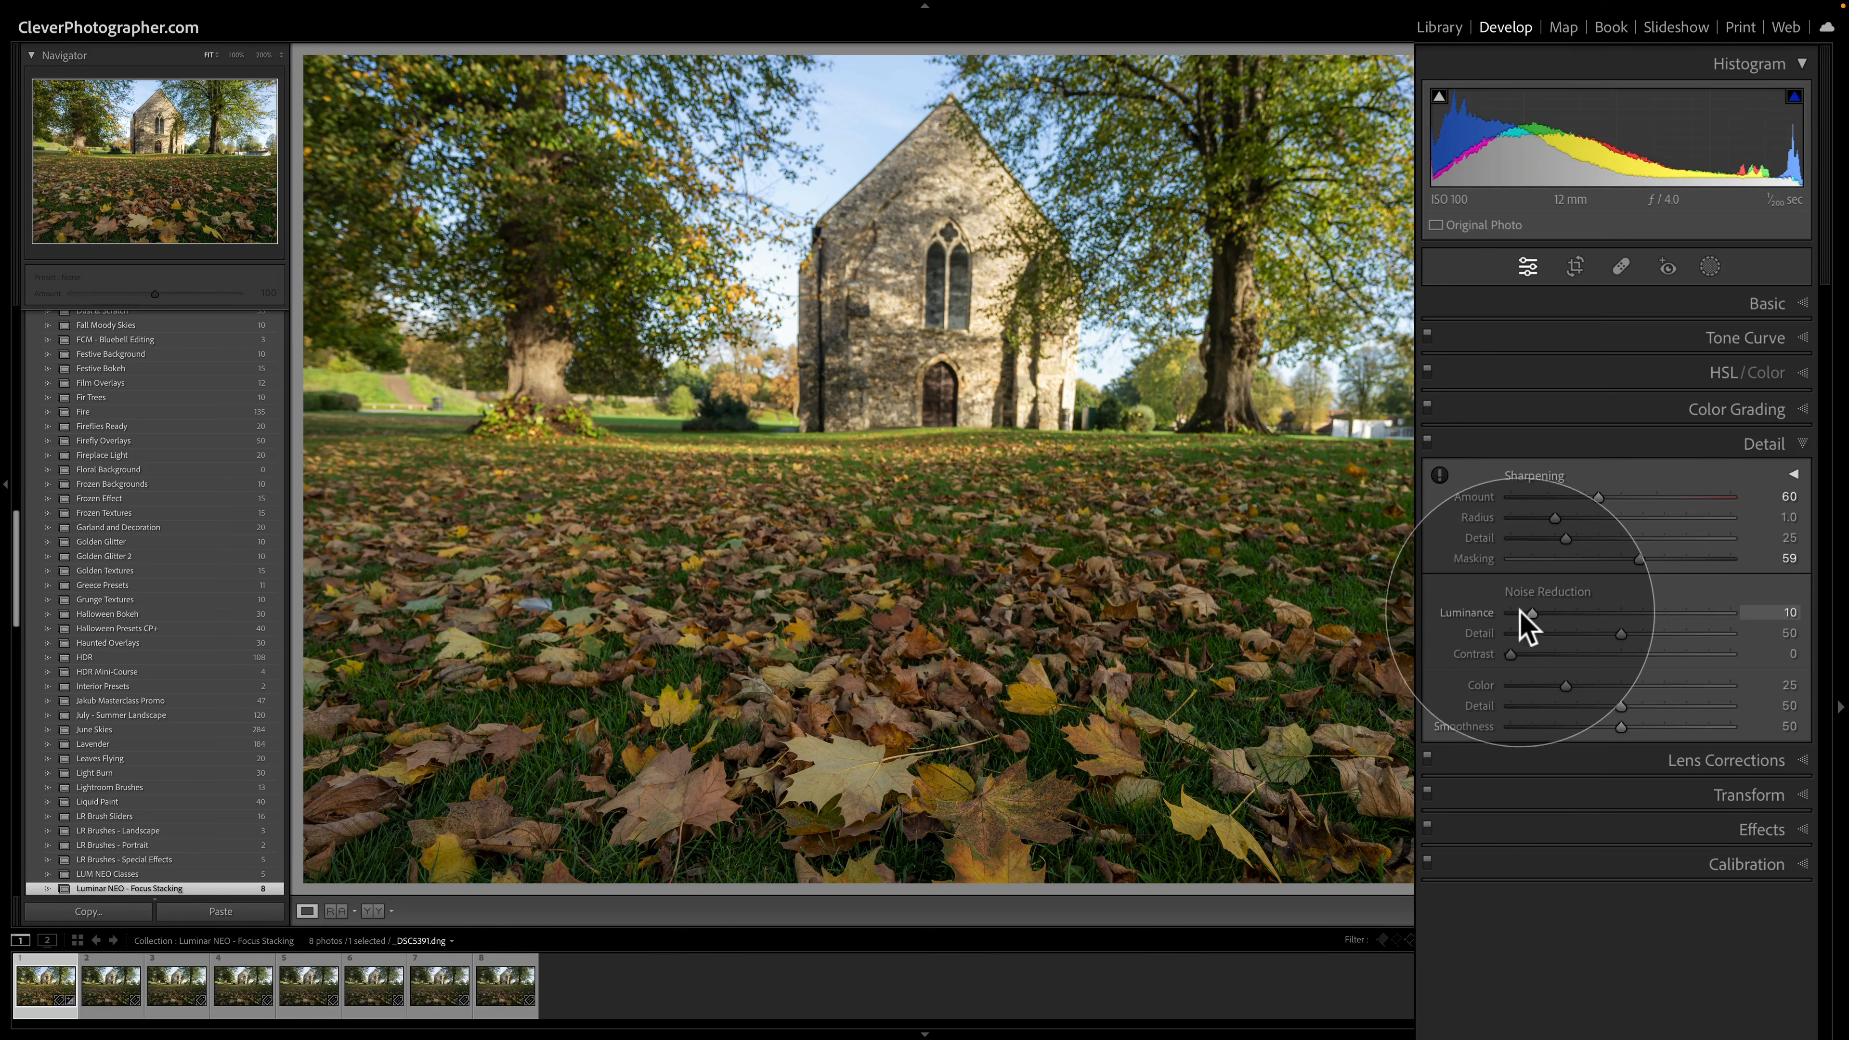
left_click(1742, 446)
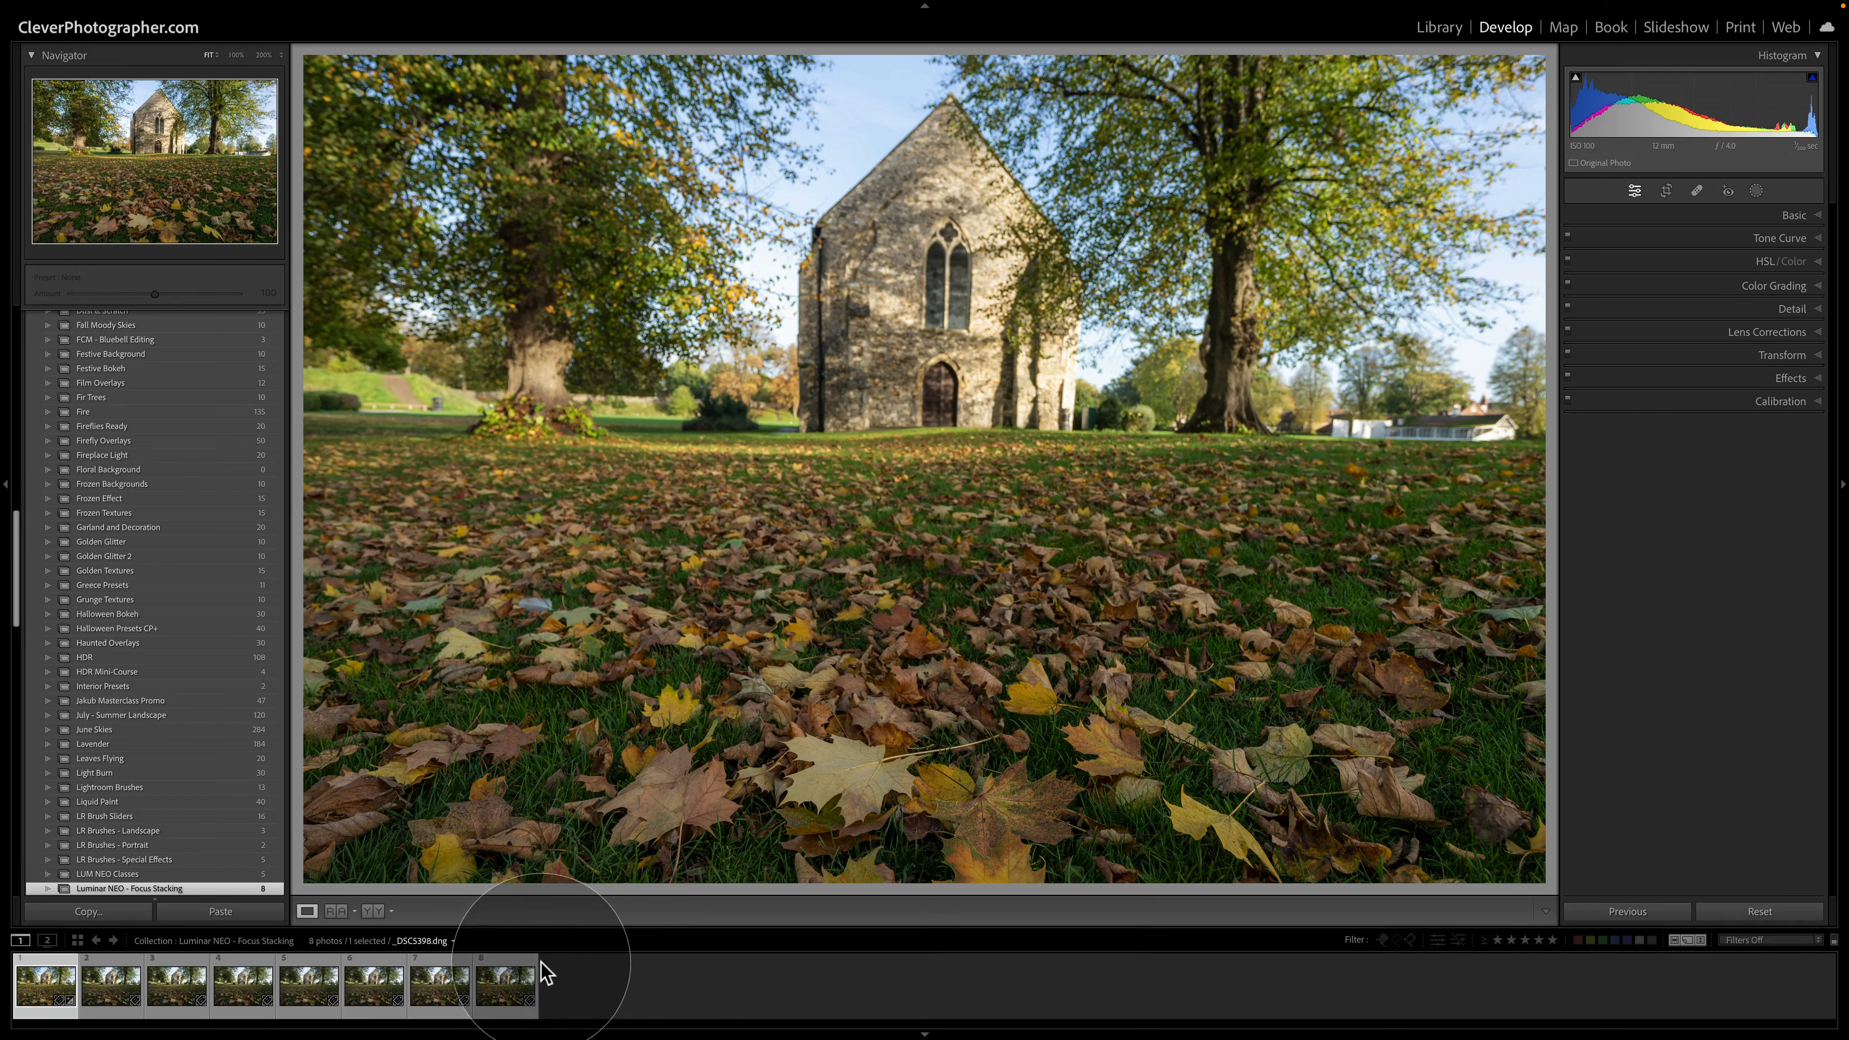
Select all eight church frames and synchronize every develop setting from the edited frame across them
key("shift")
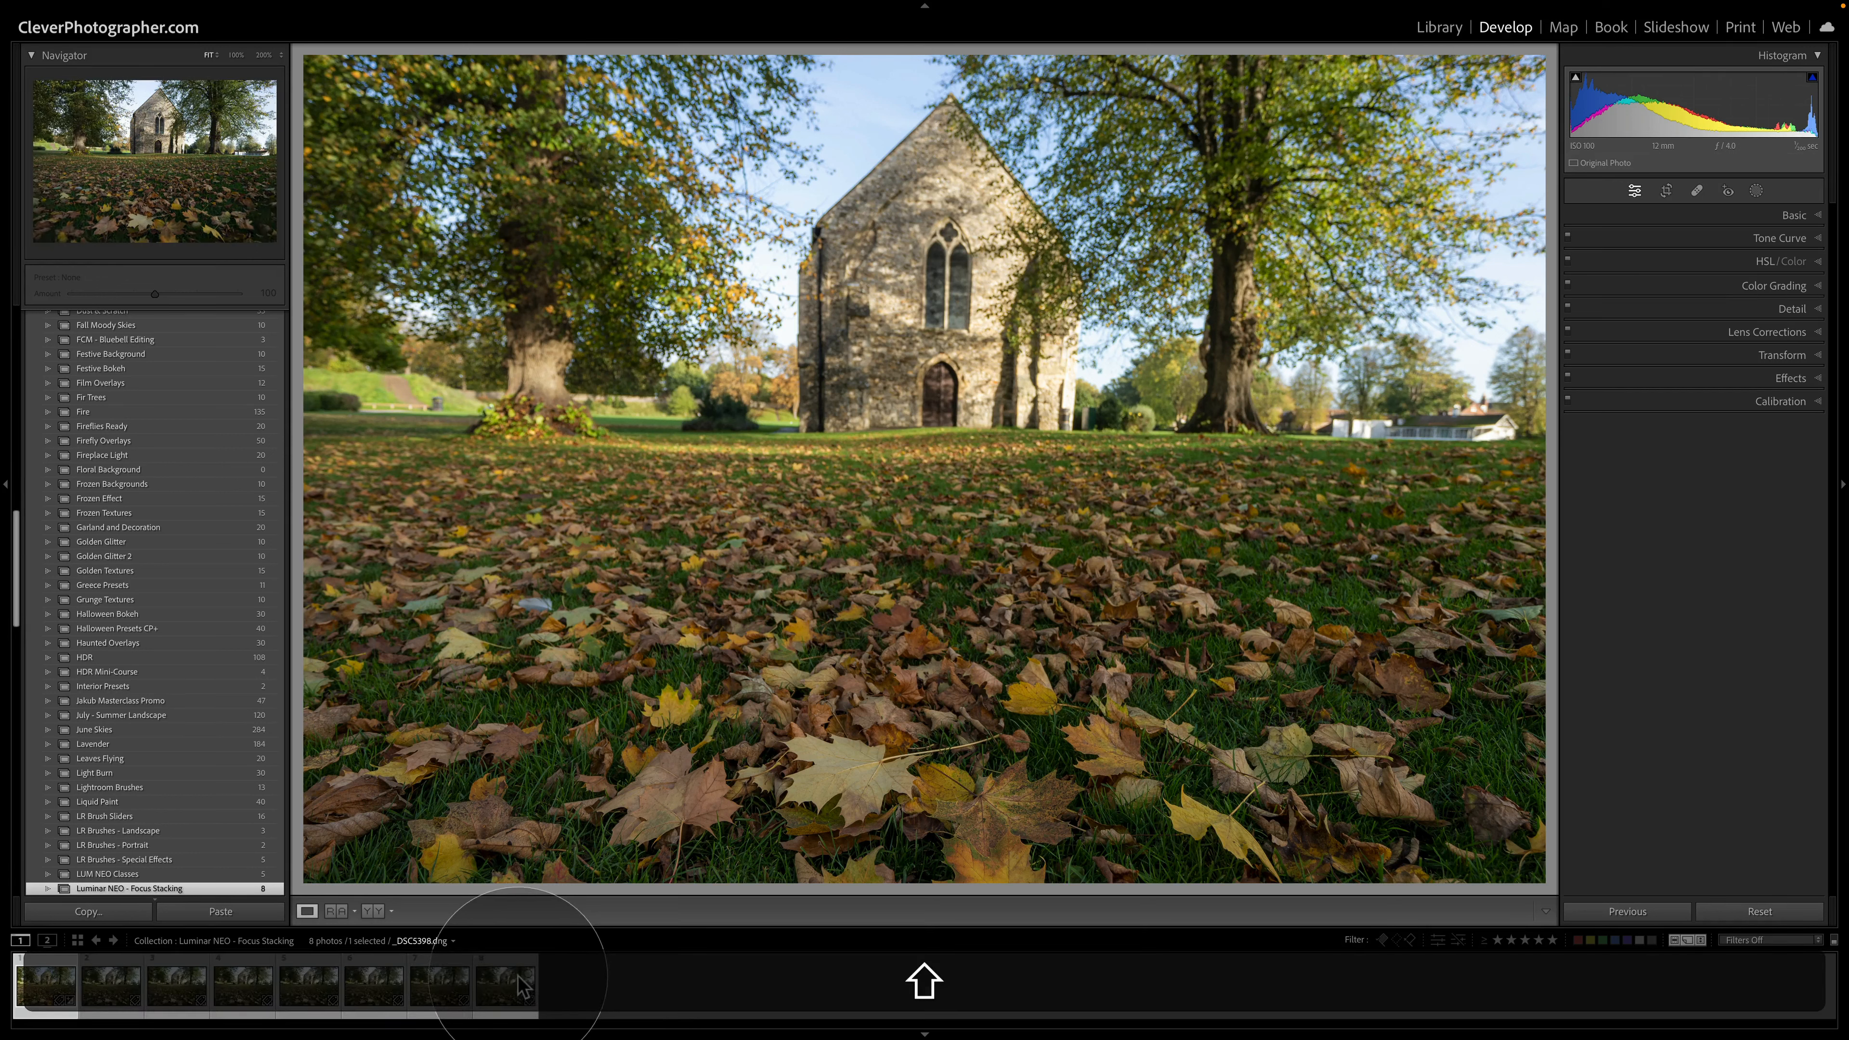
left_click(518, 988, "shift")
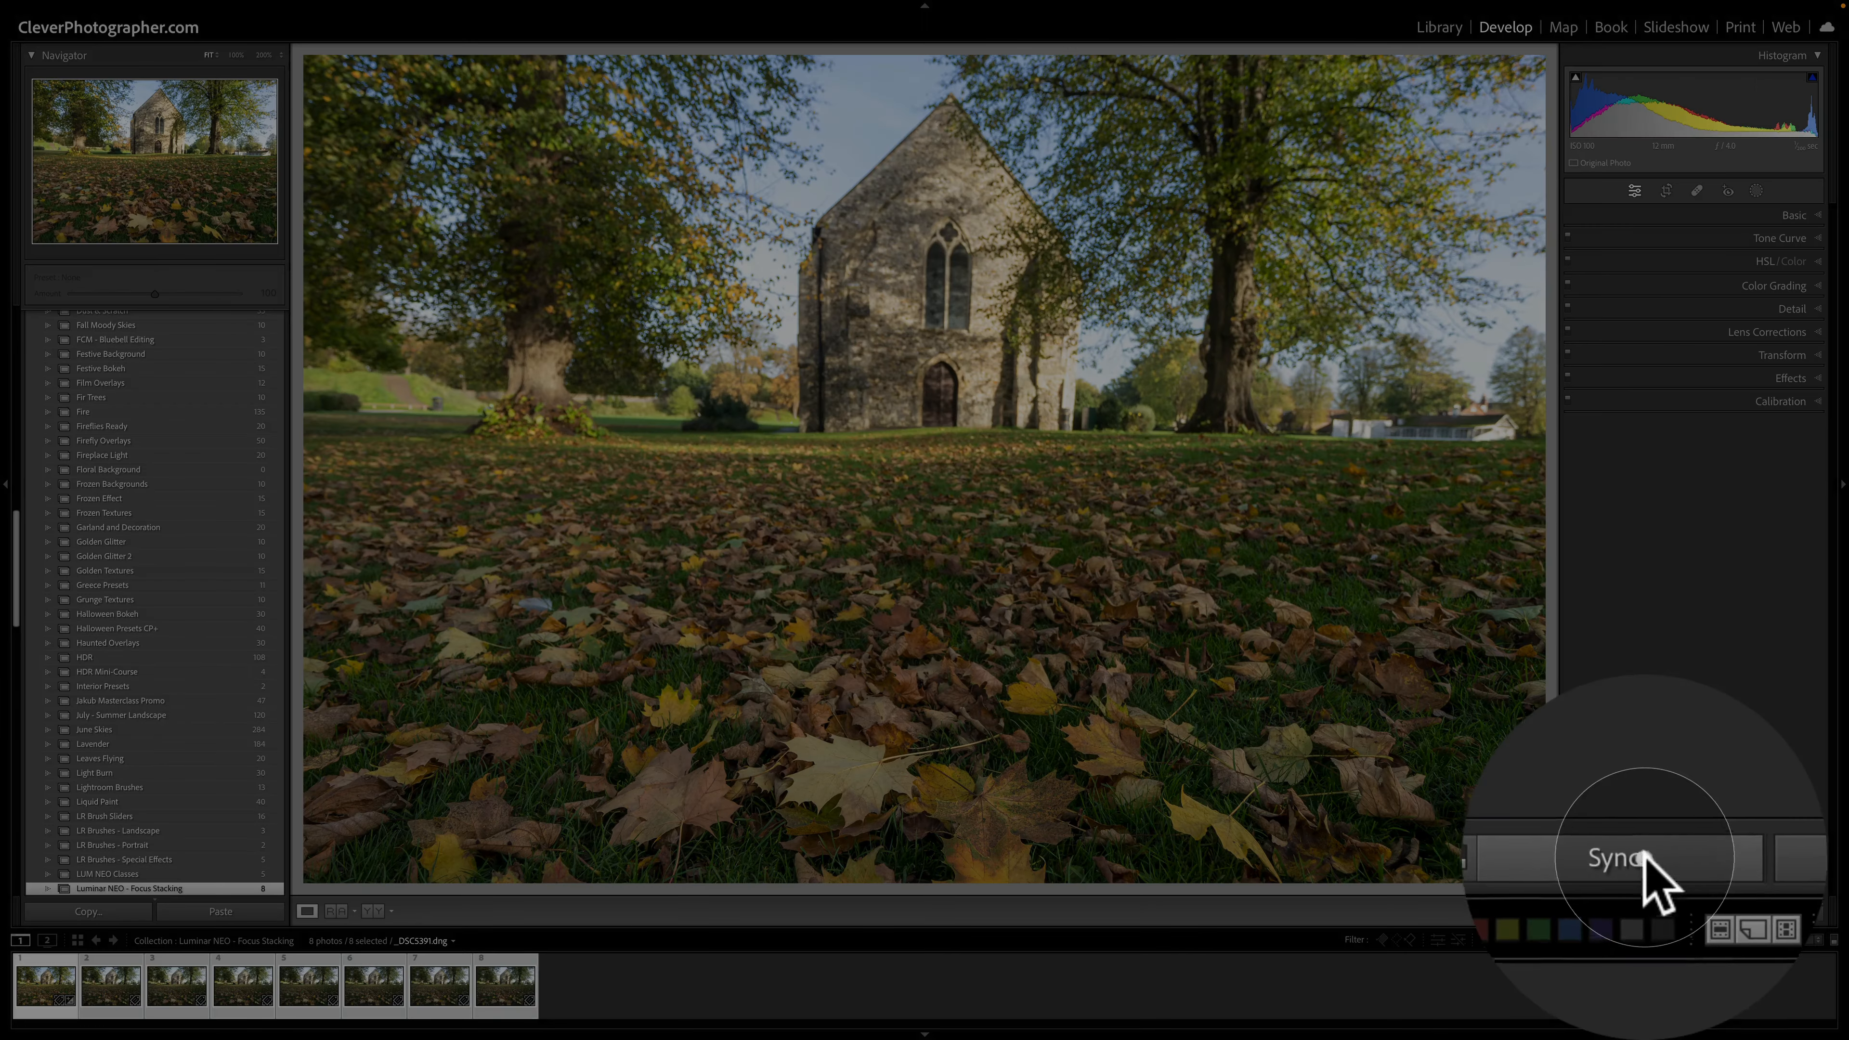
left_click(1644, 855)
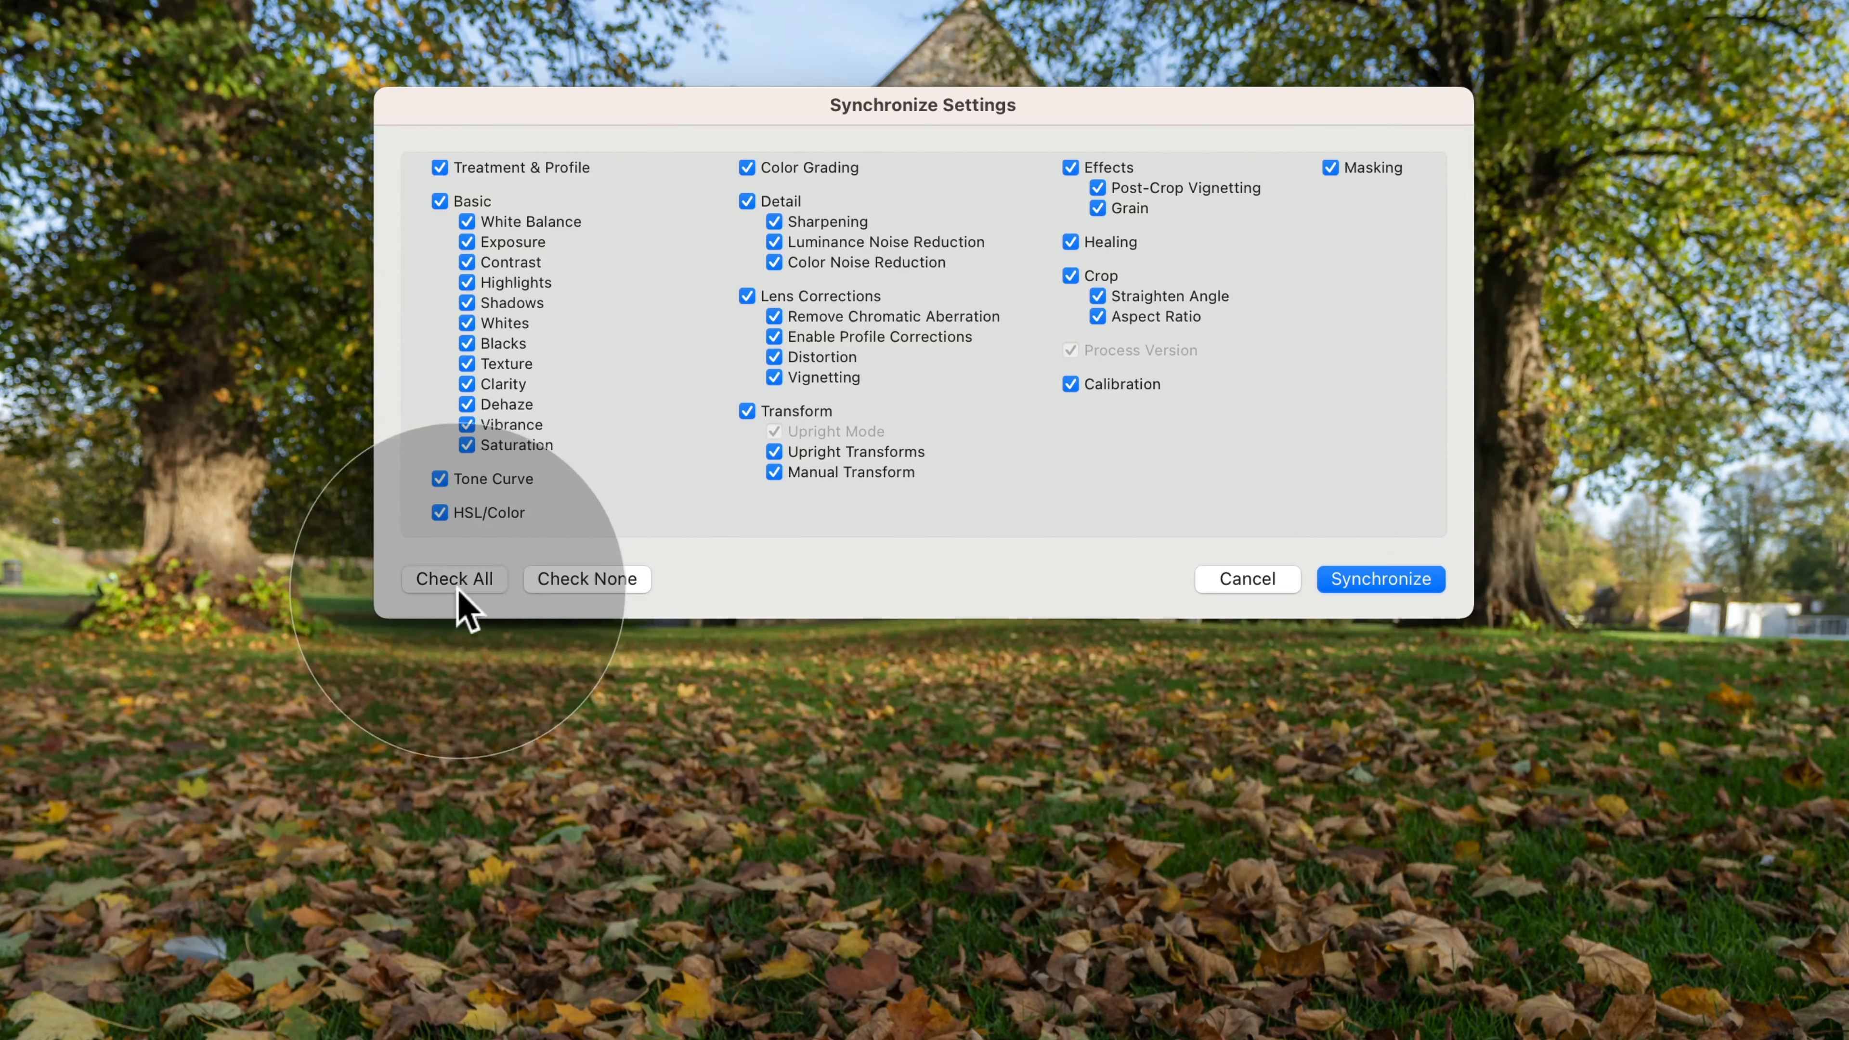
left_click(1401, 579)
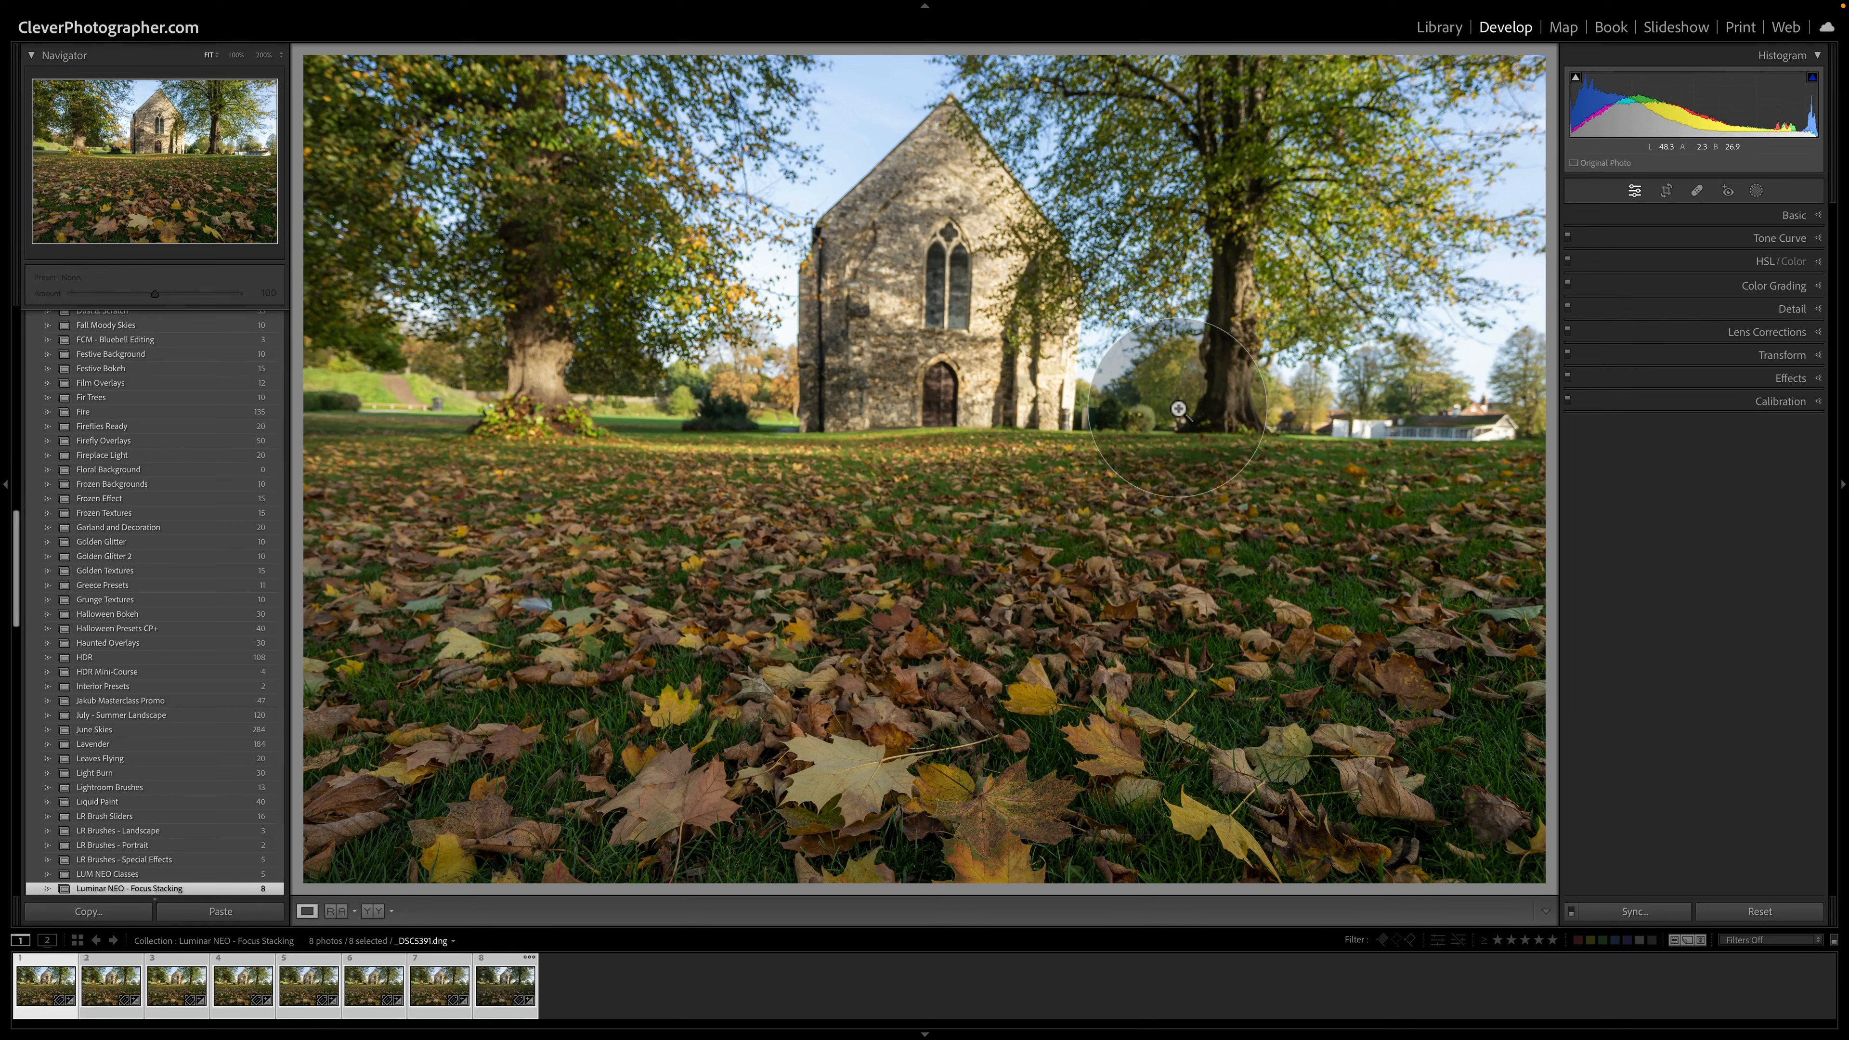
Check the synchronized basic adjustments on the fifth frame
left_click(320, 984)
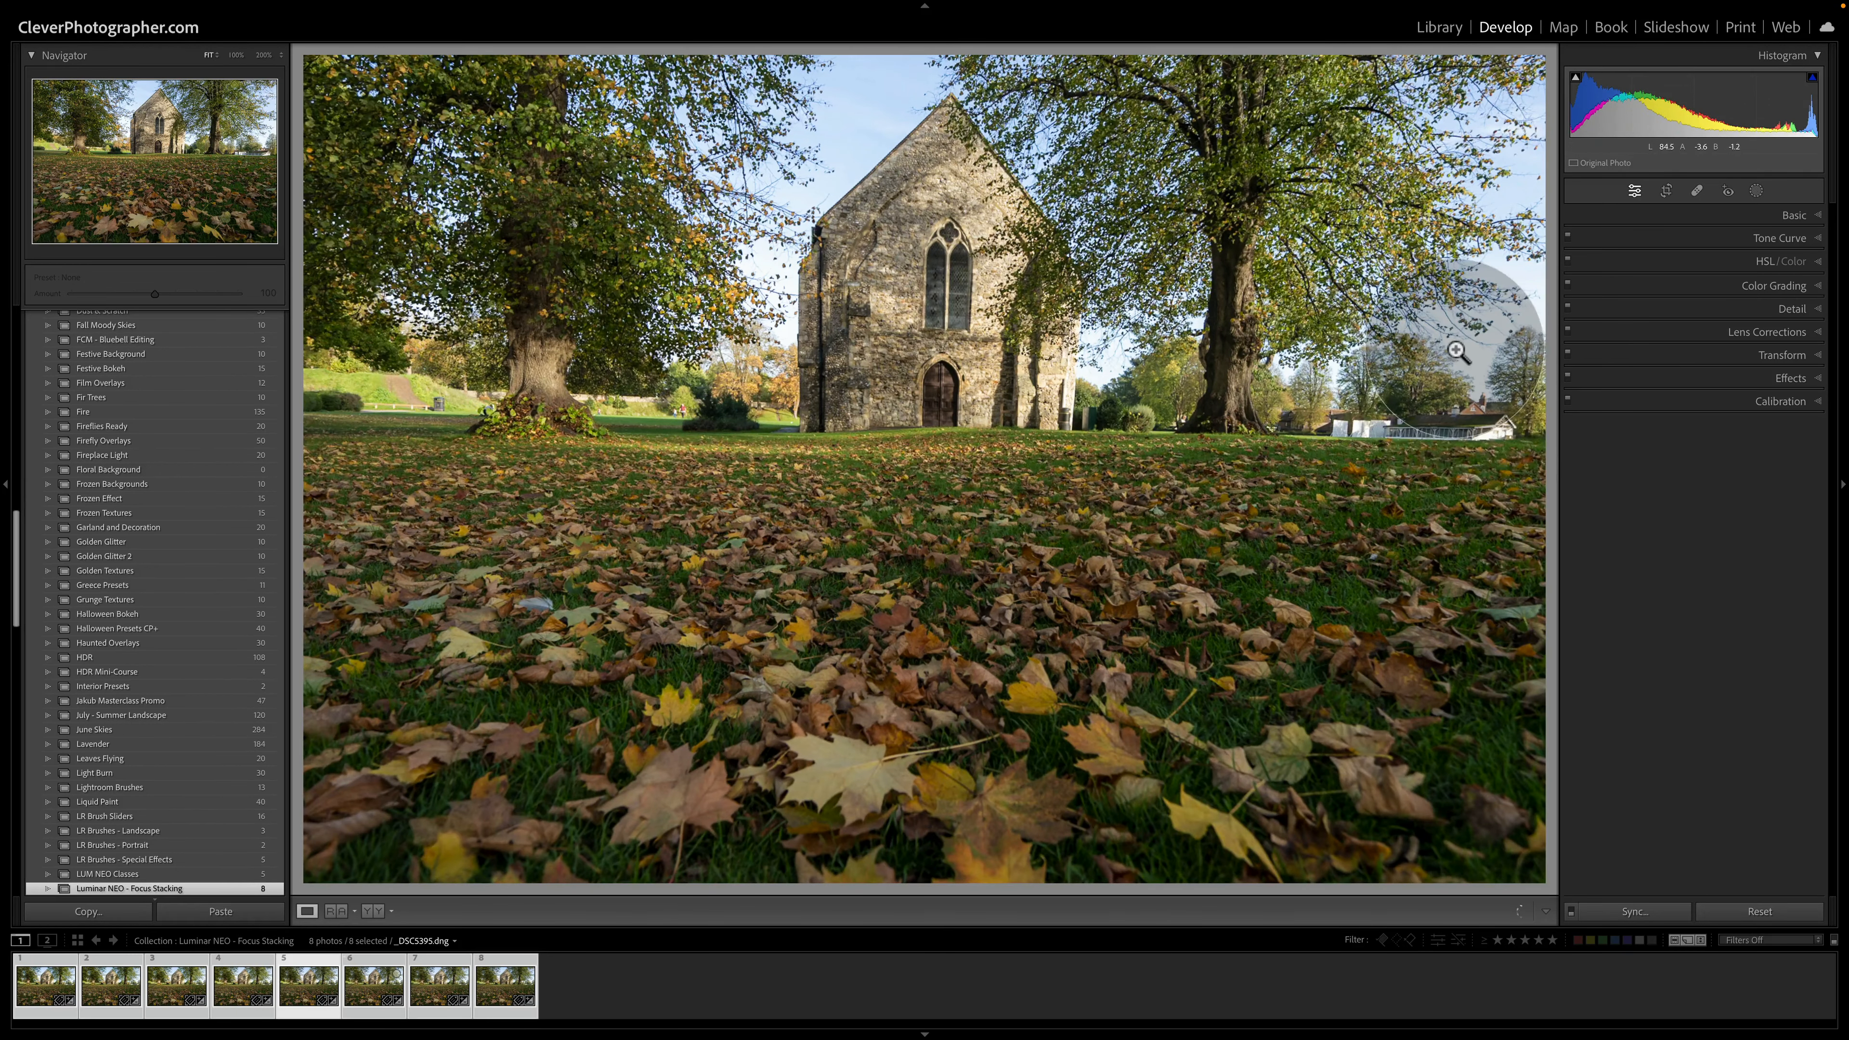
left_click(1754, 219)
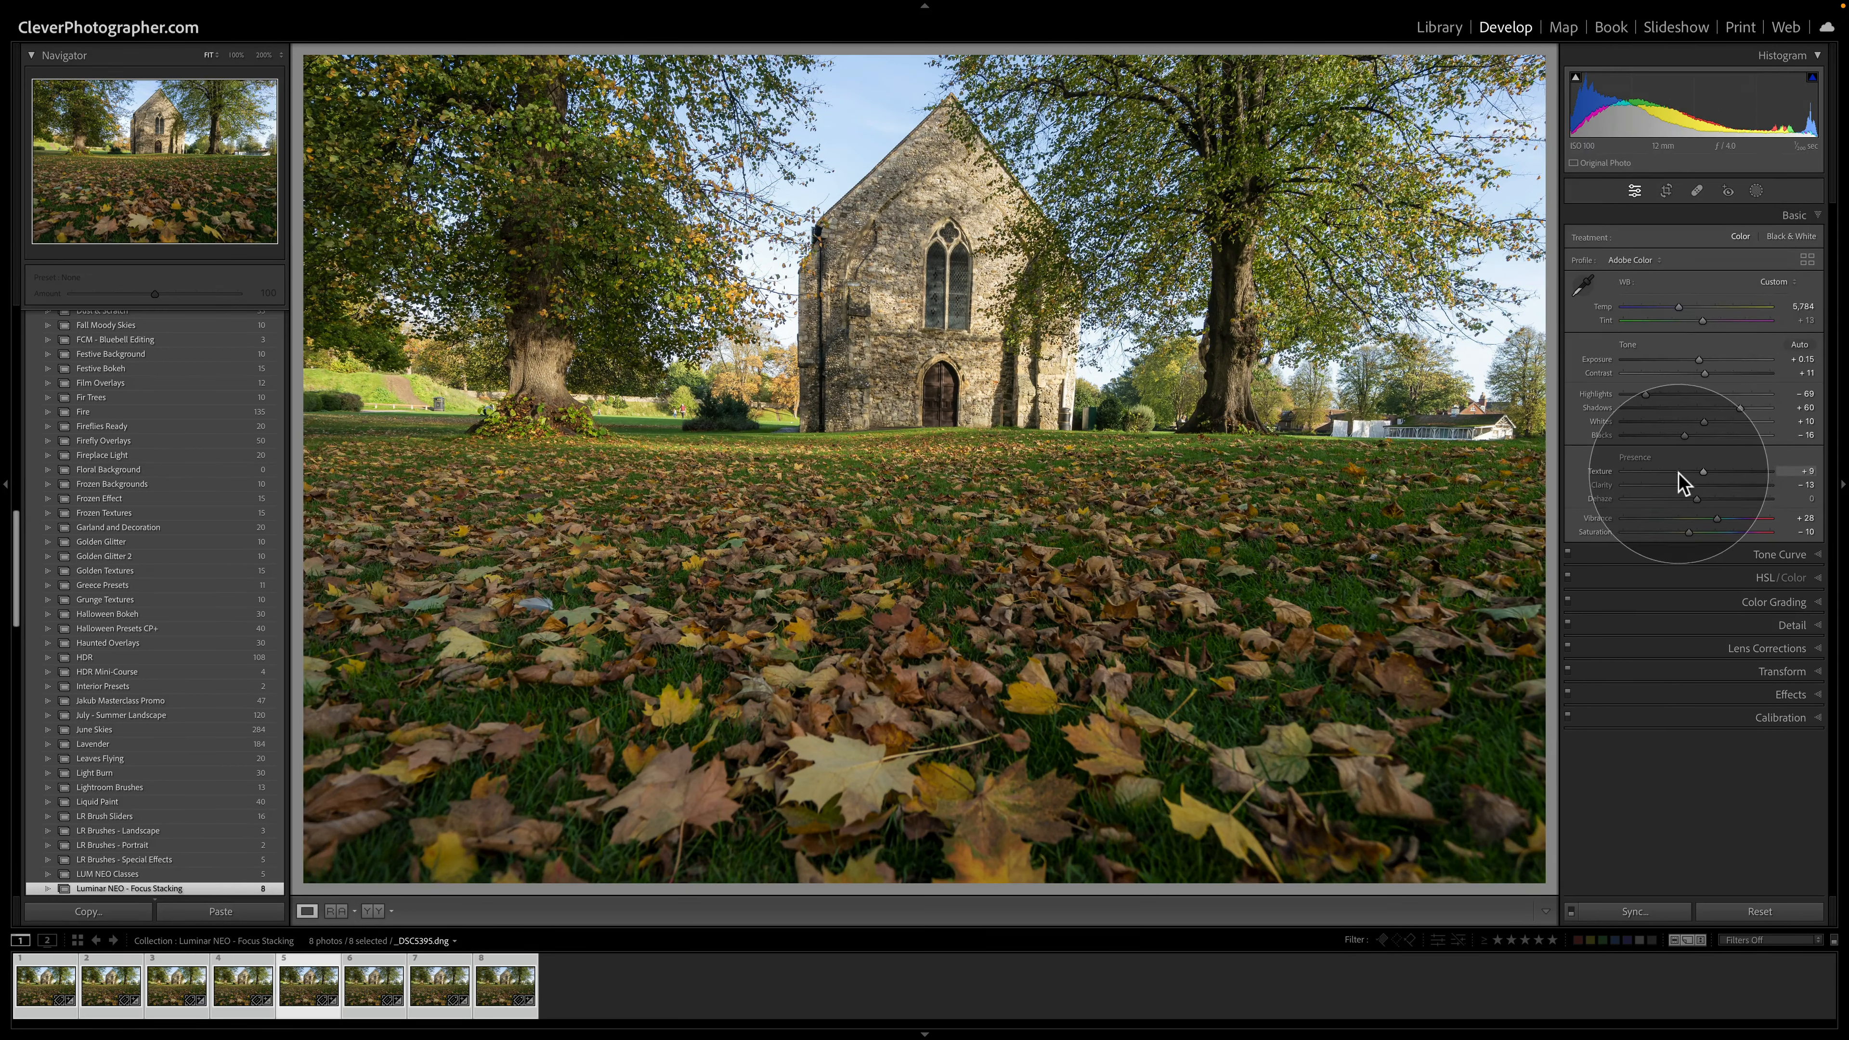
left_click(1781, 217)
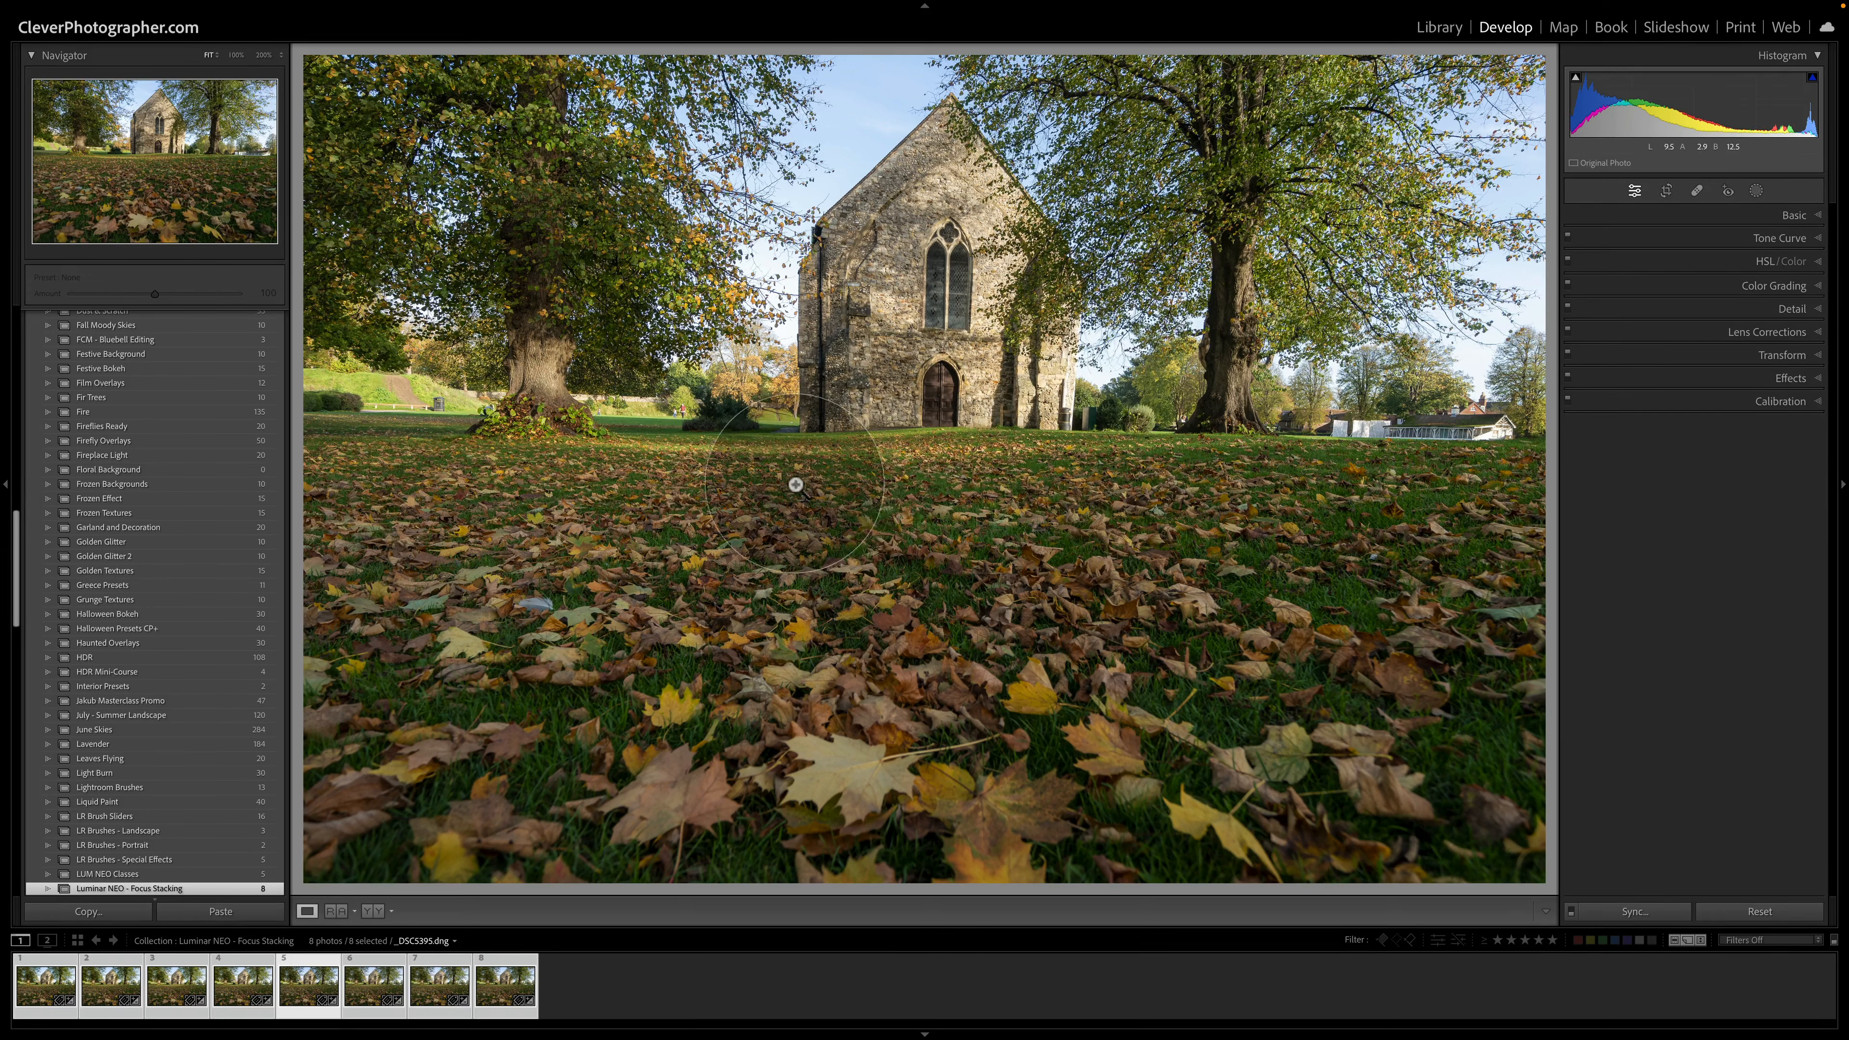
Send the eight selected frames to Focus Stacking in Luminar Neo and look through the loaded frames
right_click(329, 980)
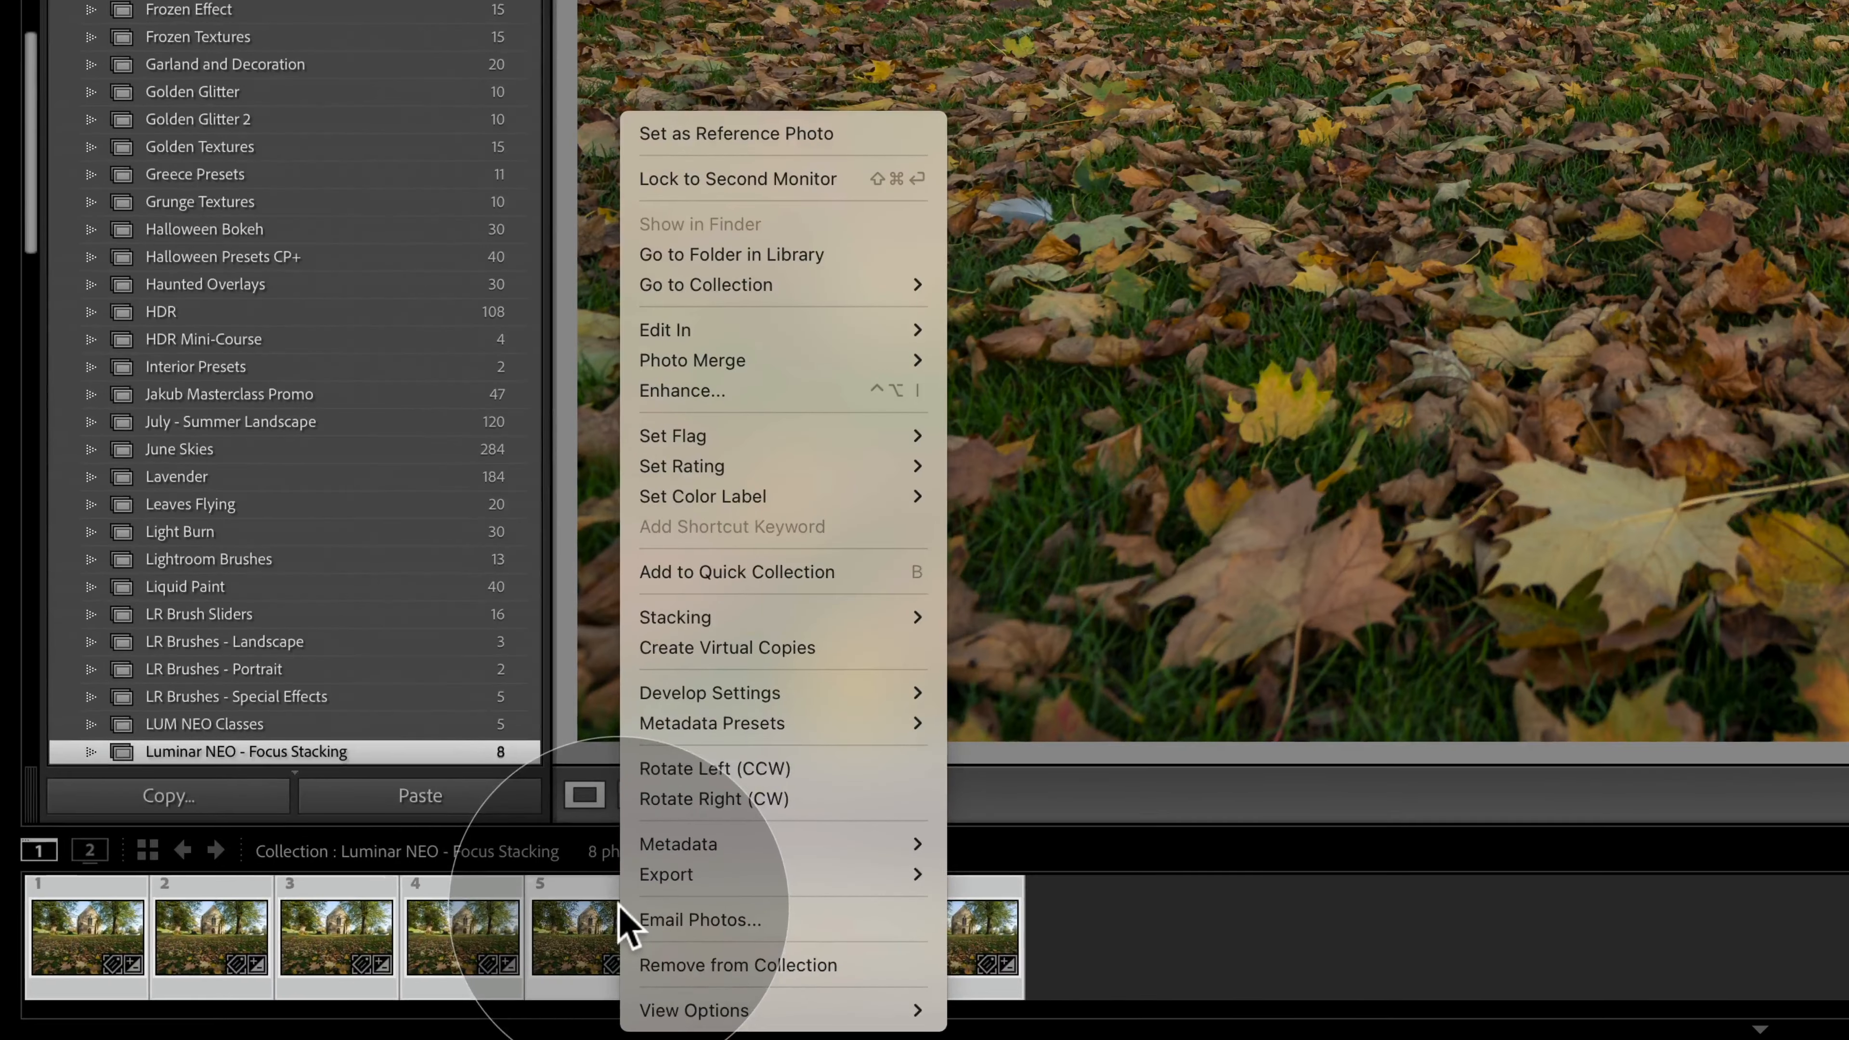
mouse_move(347, 954)
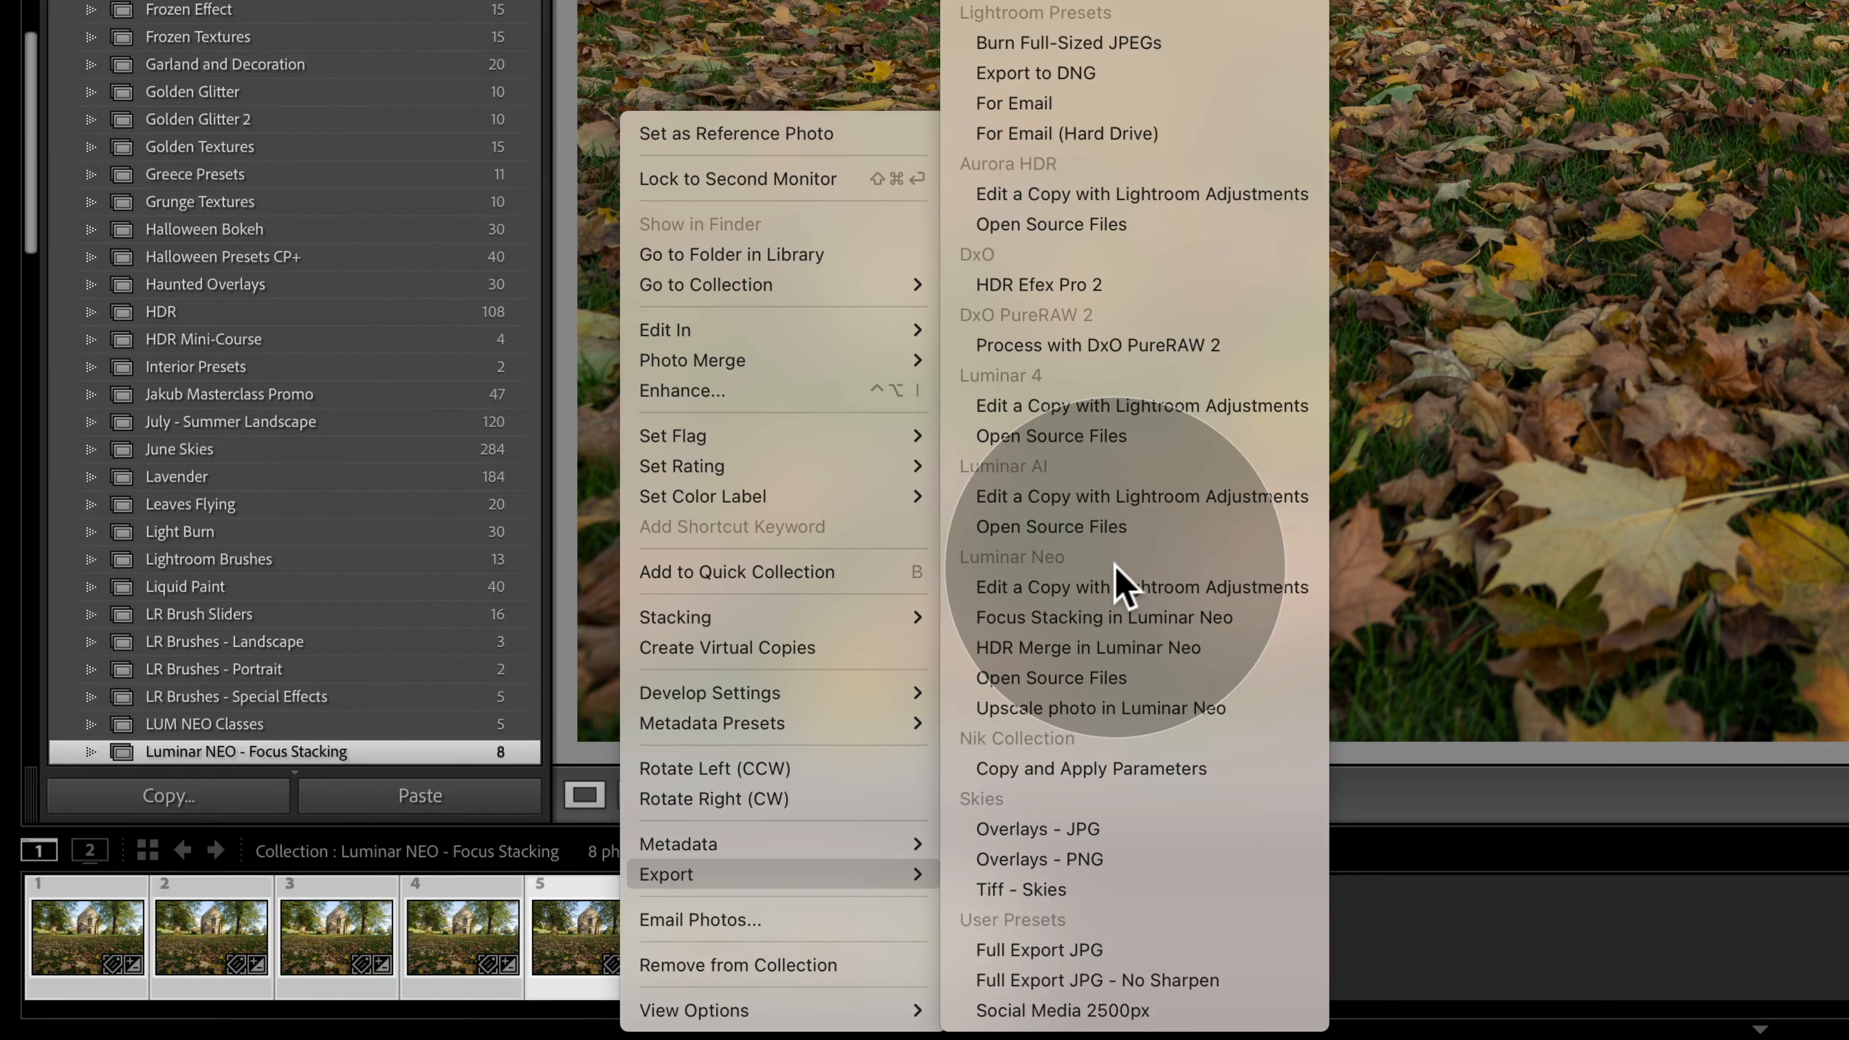
left_click(1253, 618)
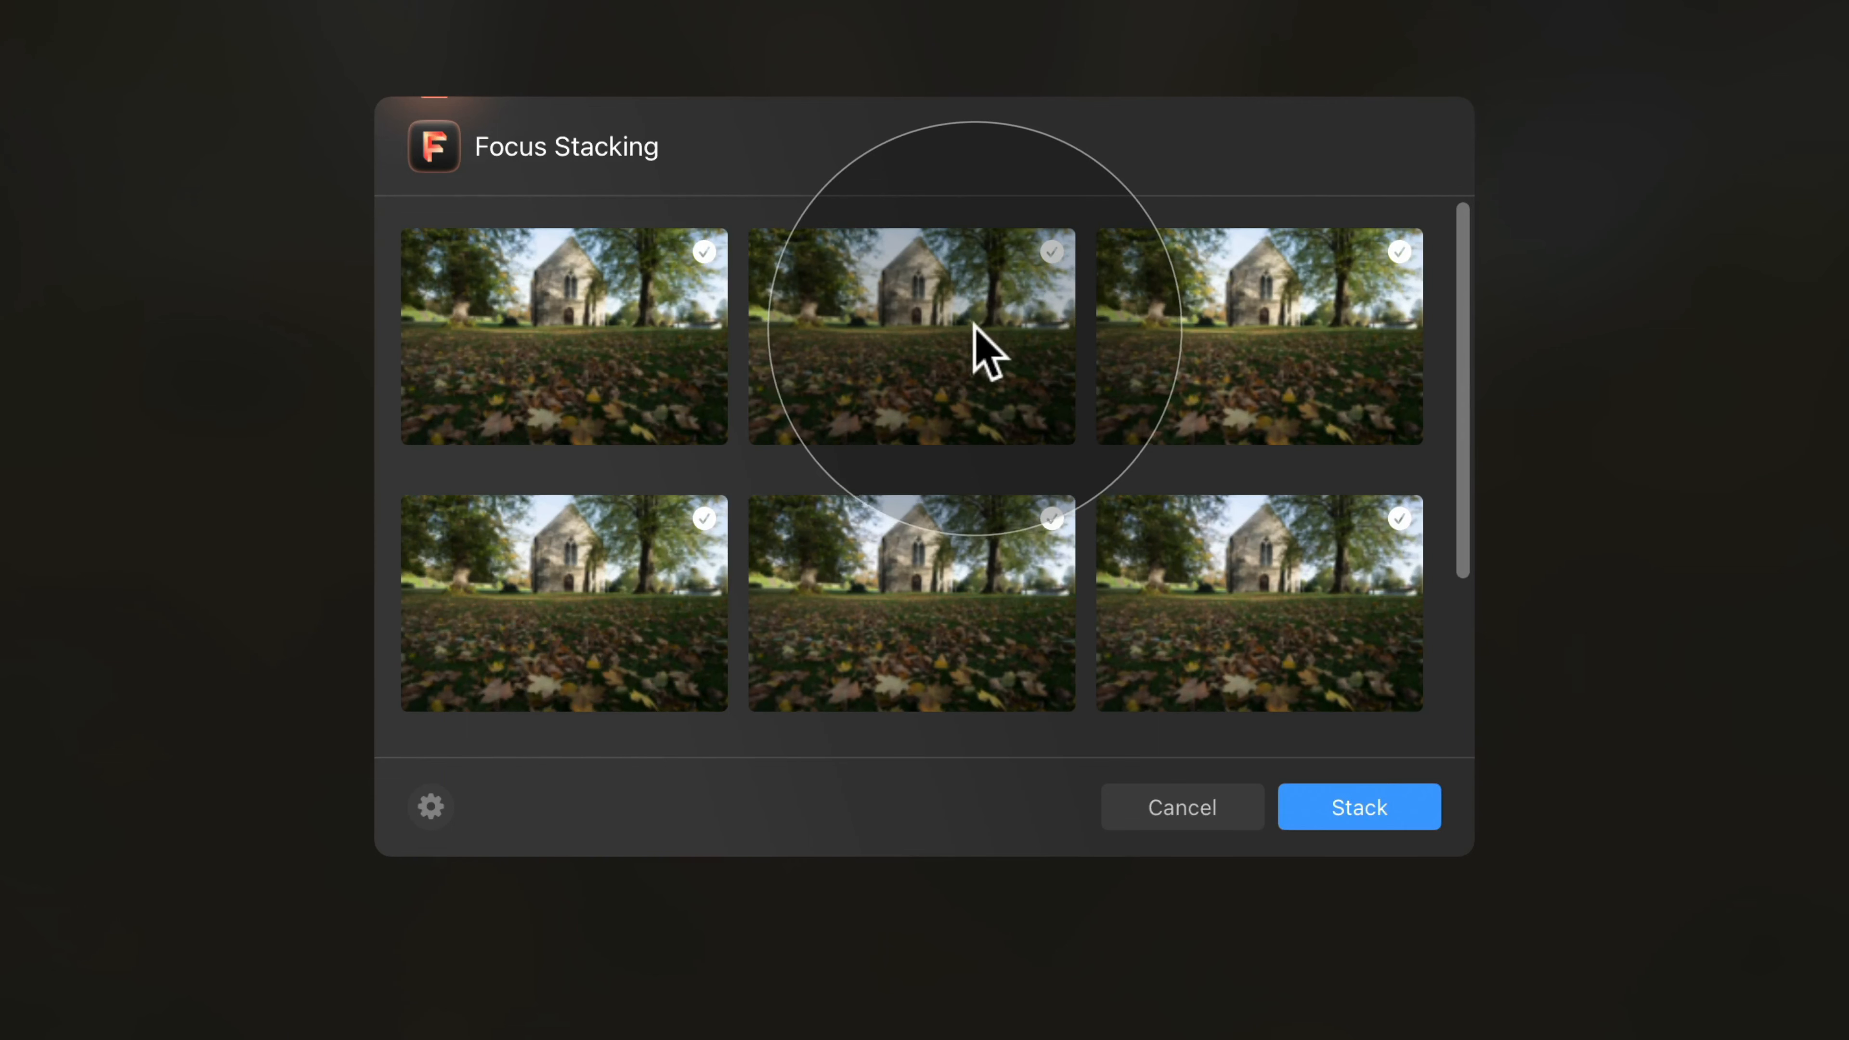
scroll(974, 331, "down", 5)
scroll(976, 332, "up", 5)
scroll(994, 353, "down", 5)
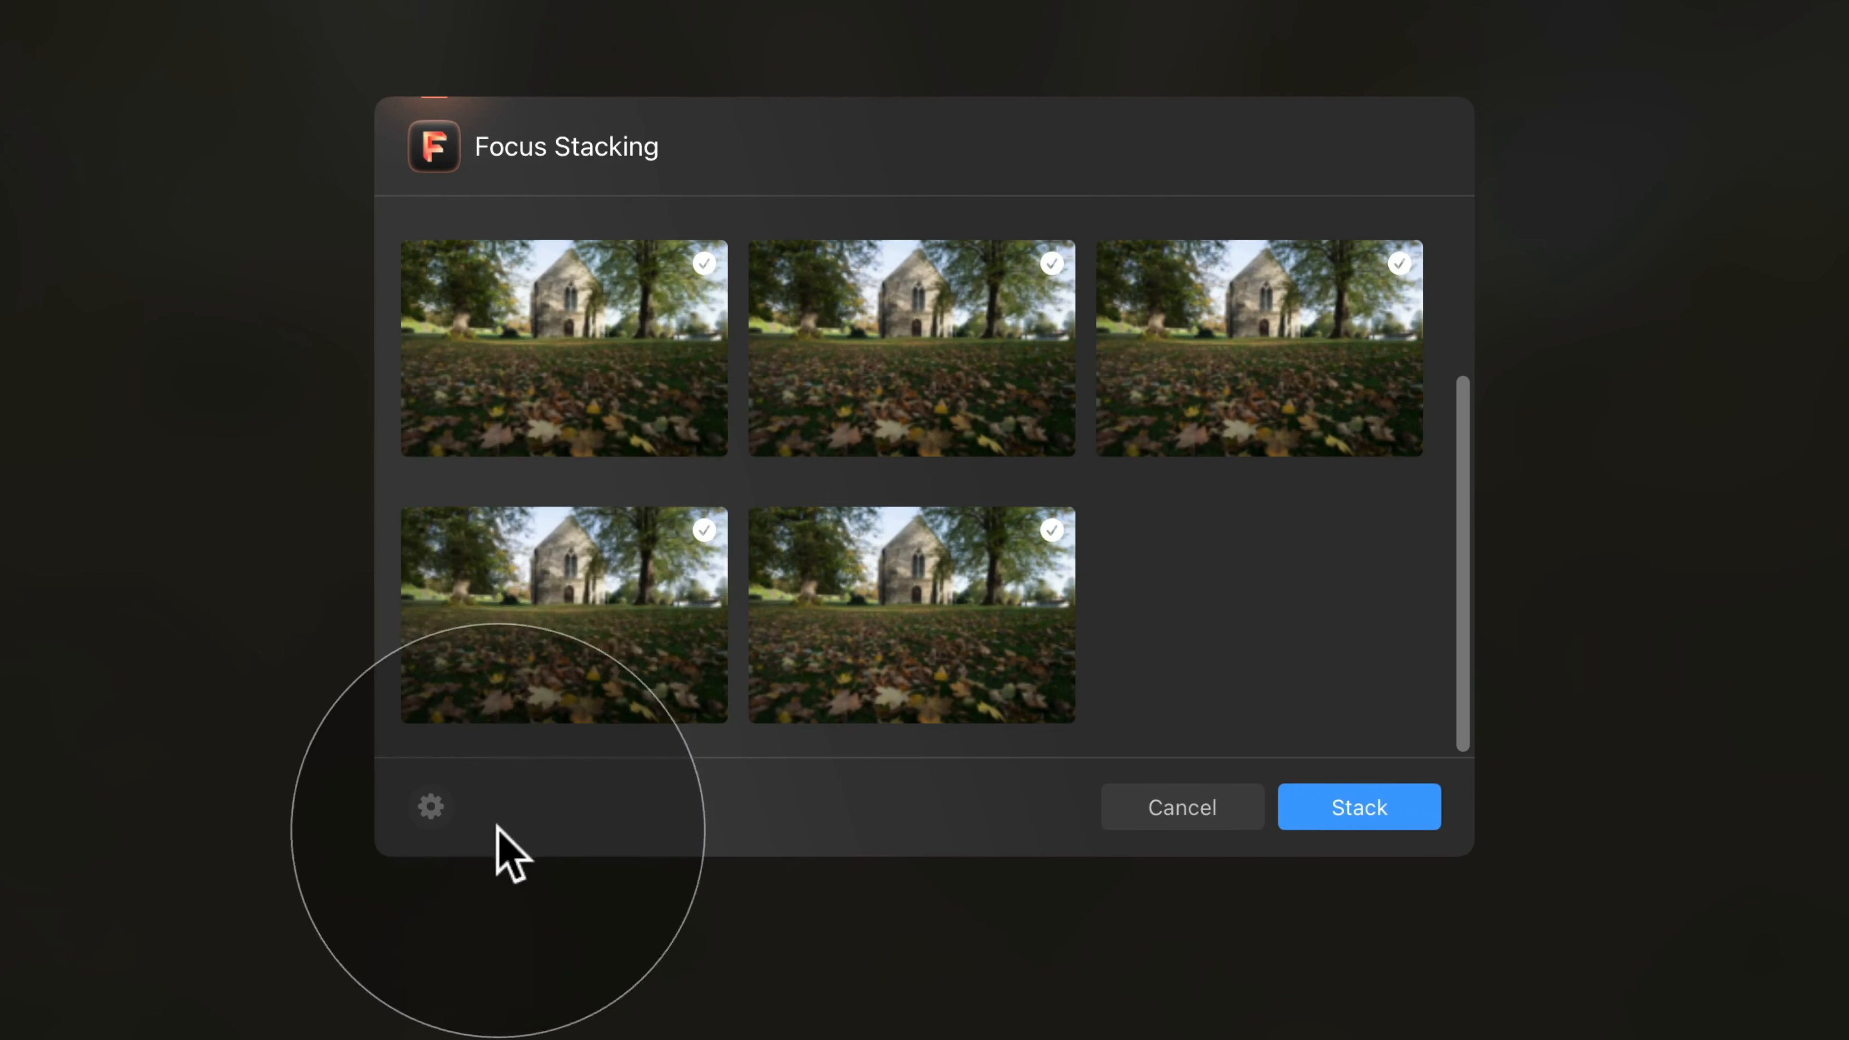
Stack the frames using auto alignment with reference image _DSC5394 and chromatic aberration reduction enabled
left_click(432, 806)
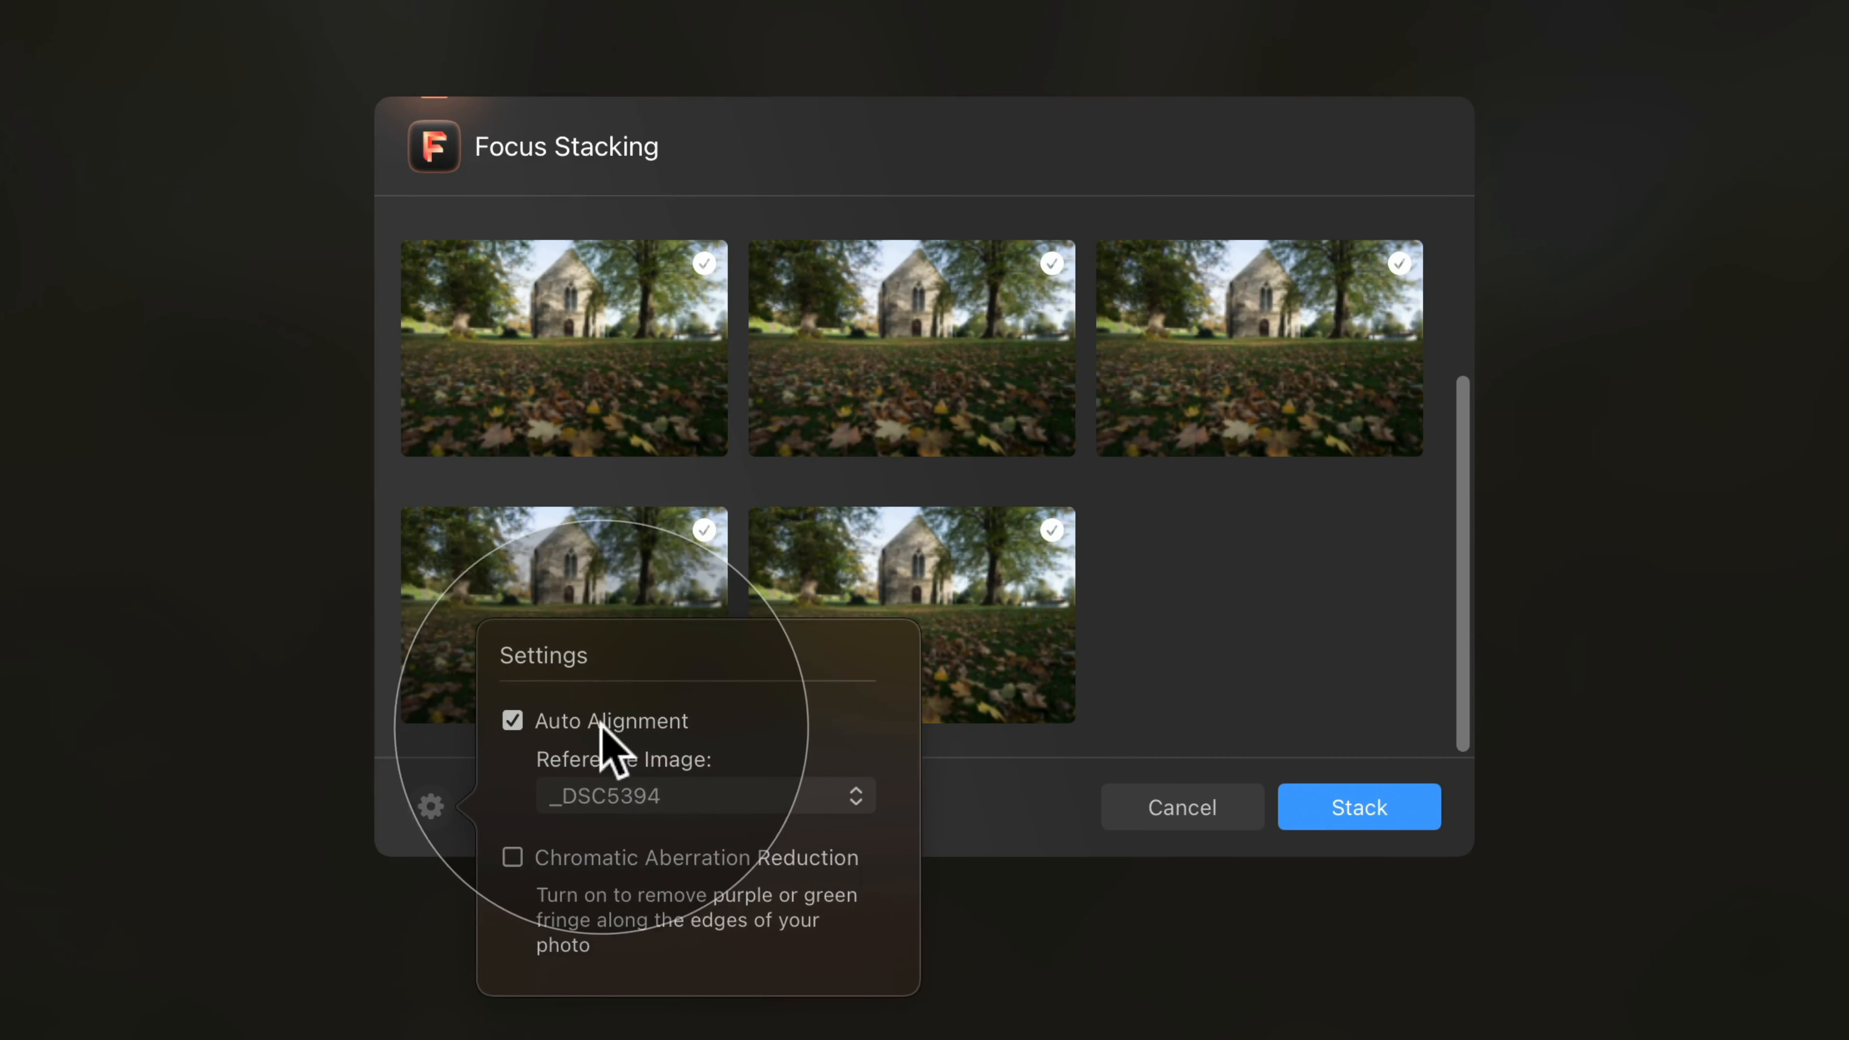
left_click(514, 720)
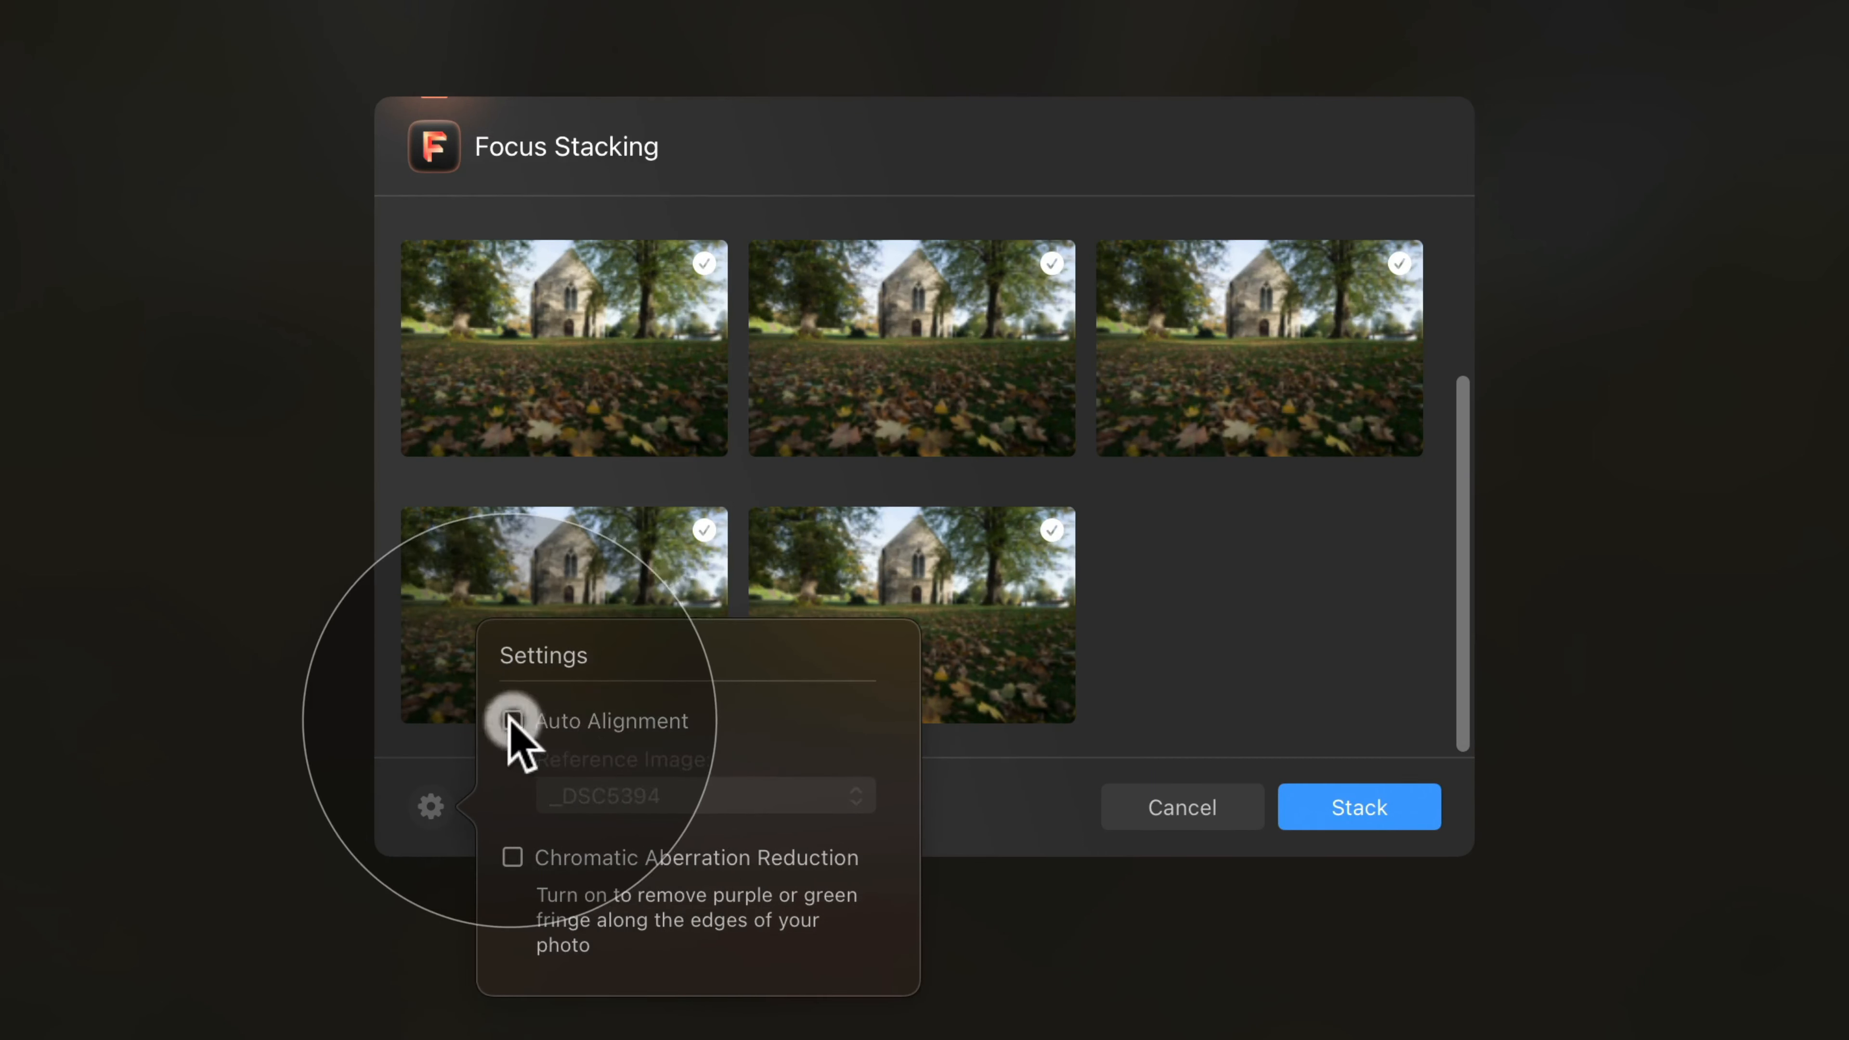
left_click(514, 720)
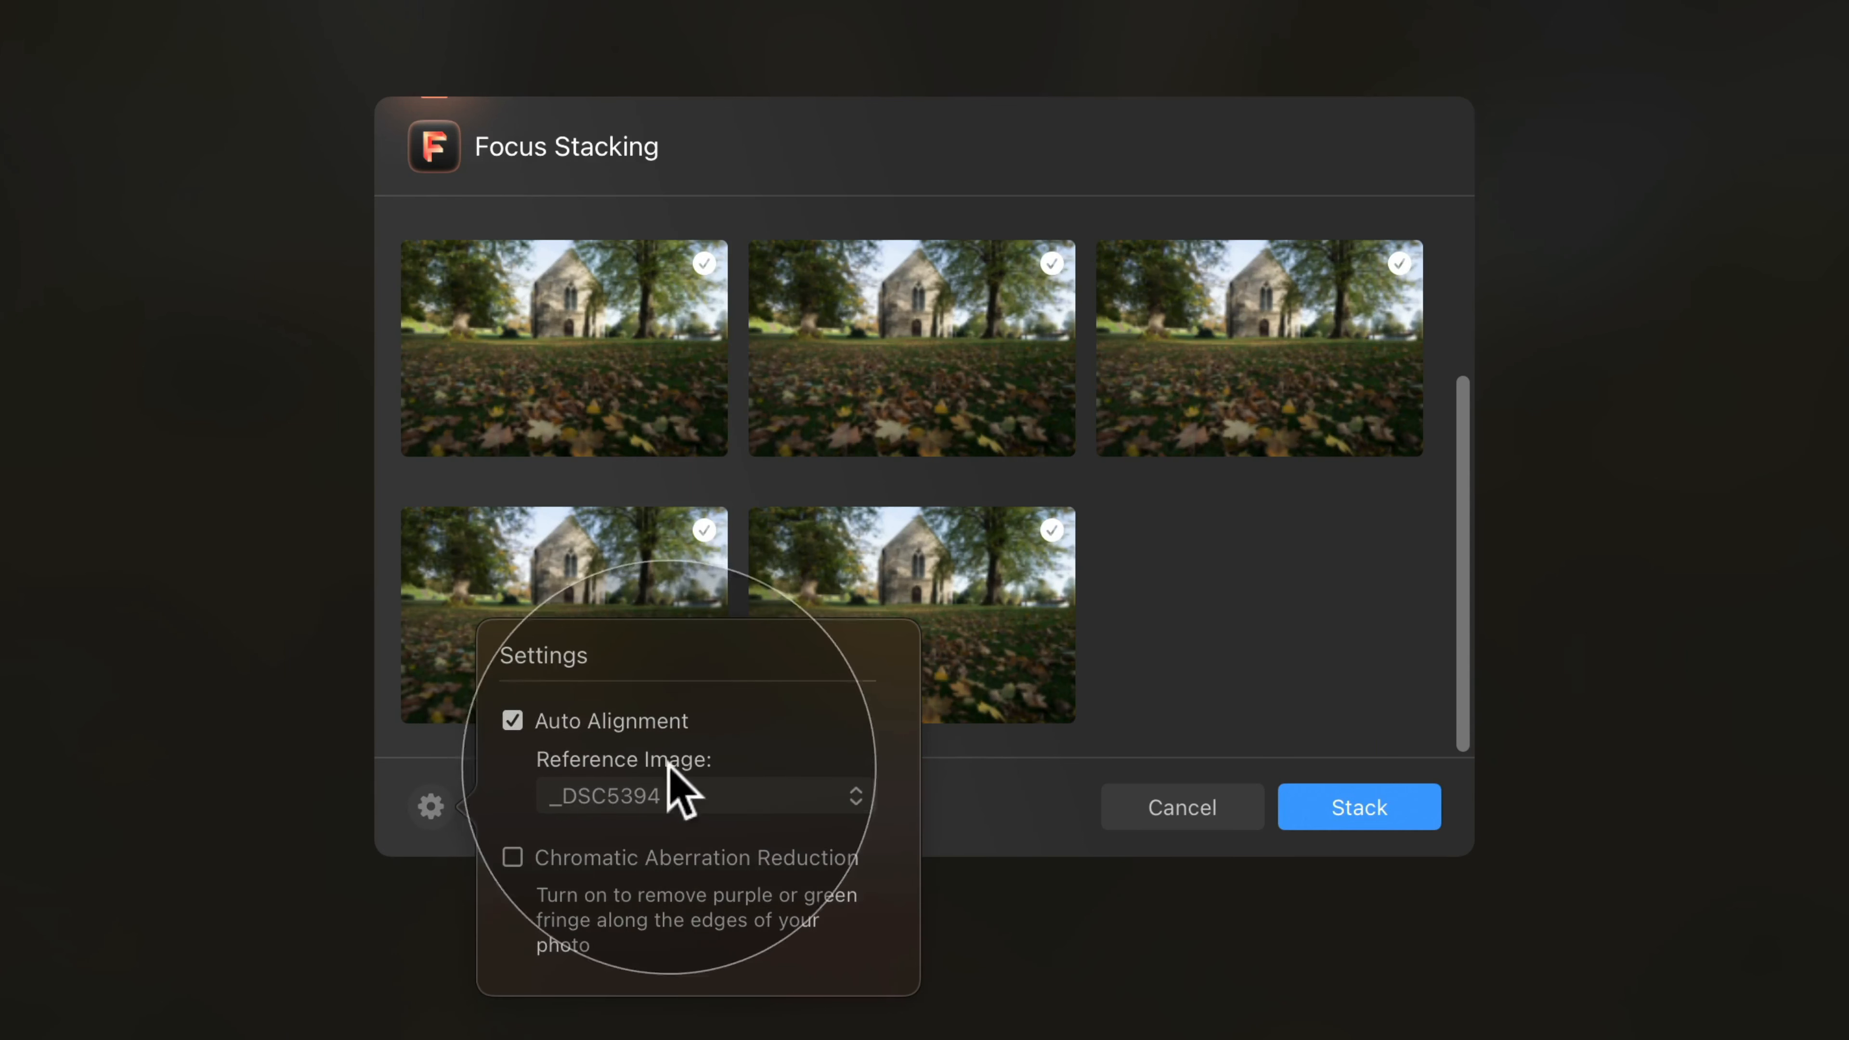
left_click(781, 779)
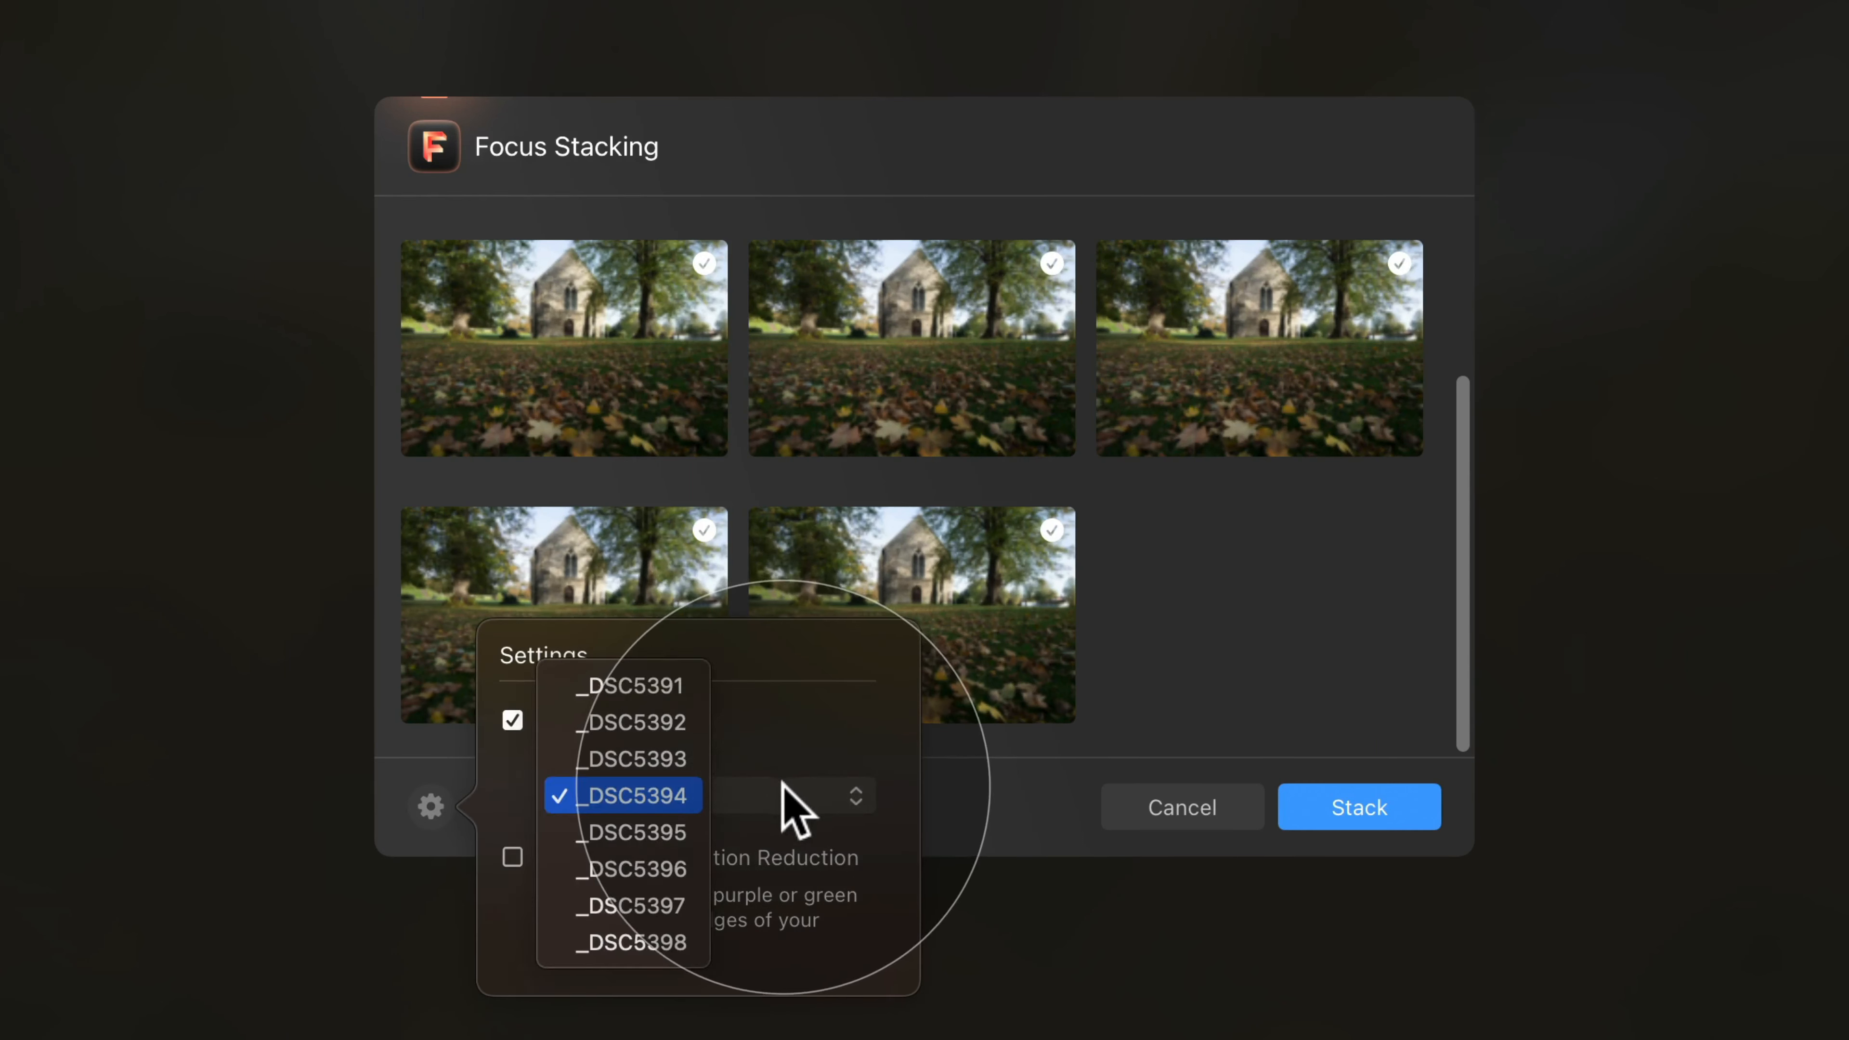
left_click(633, 798)
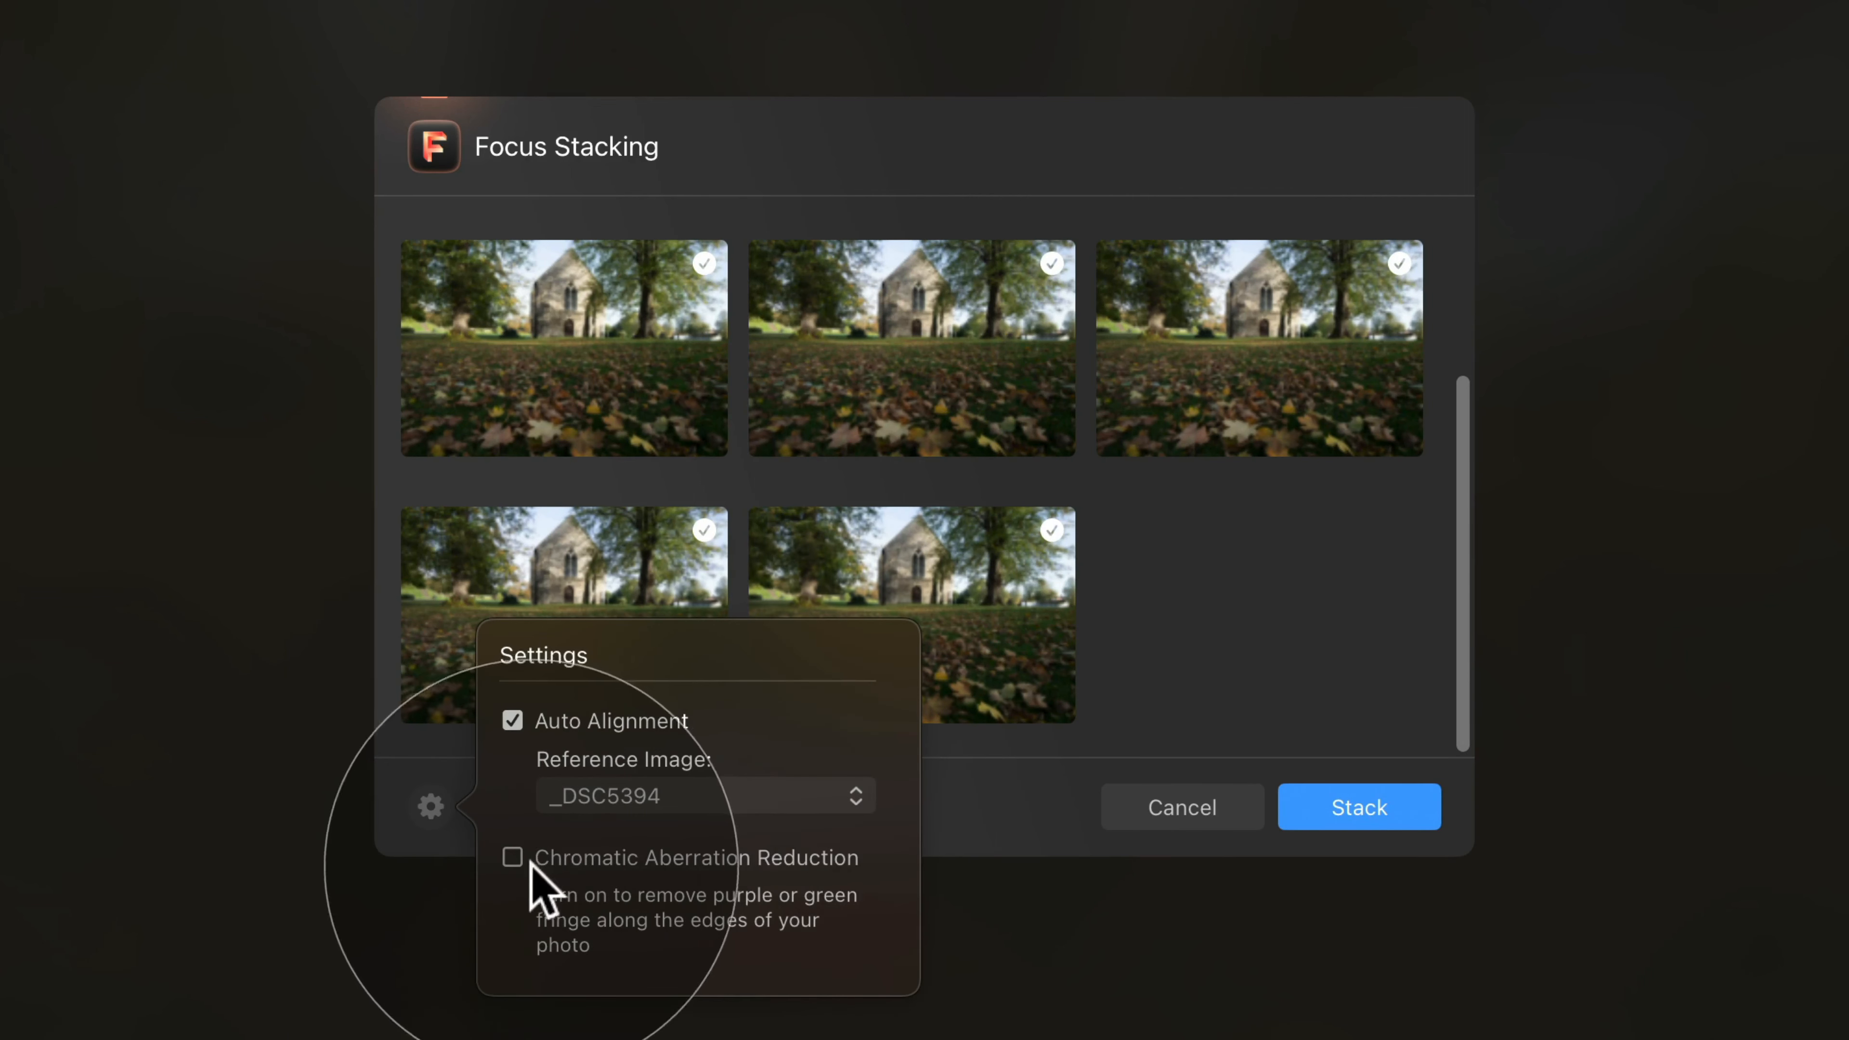
left_click(513, 858)
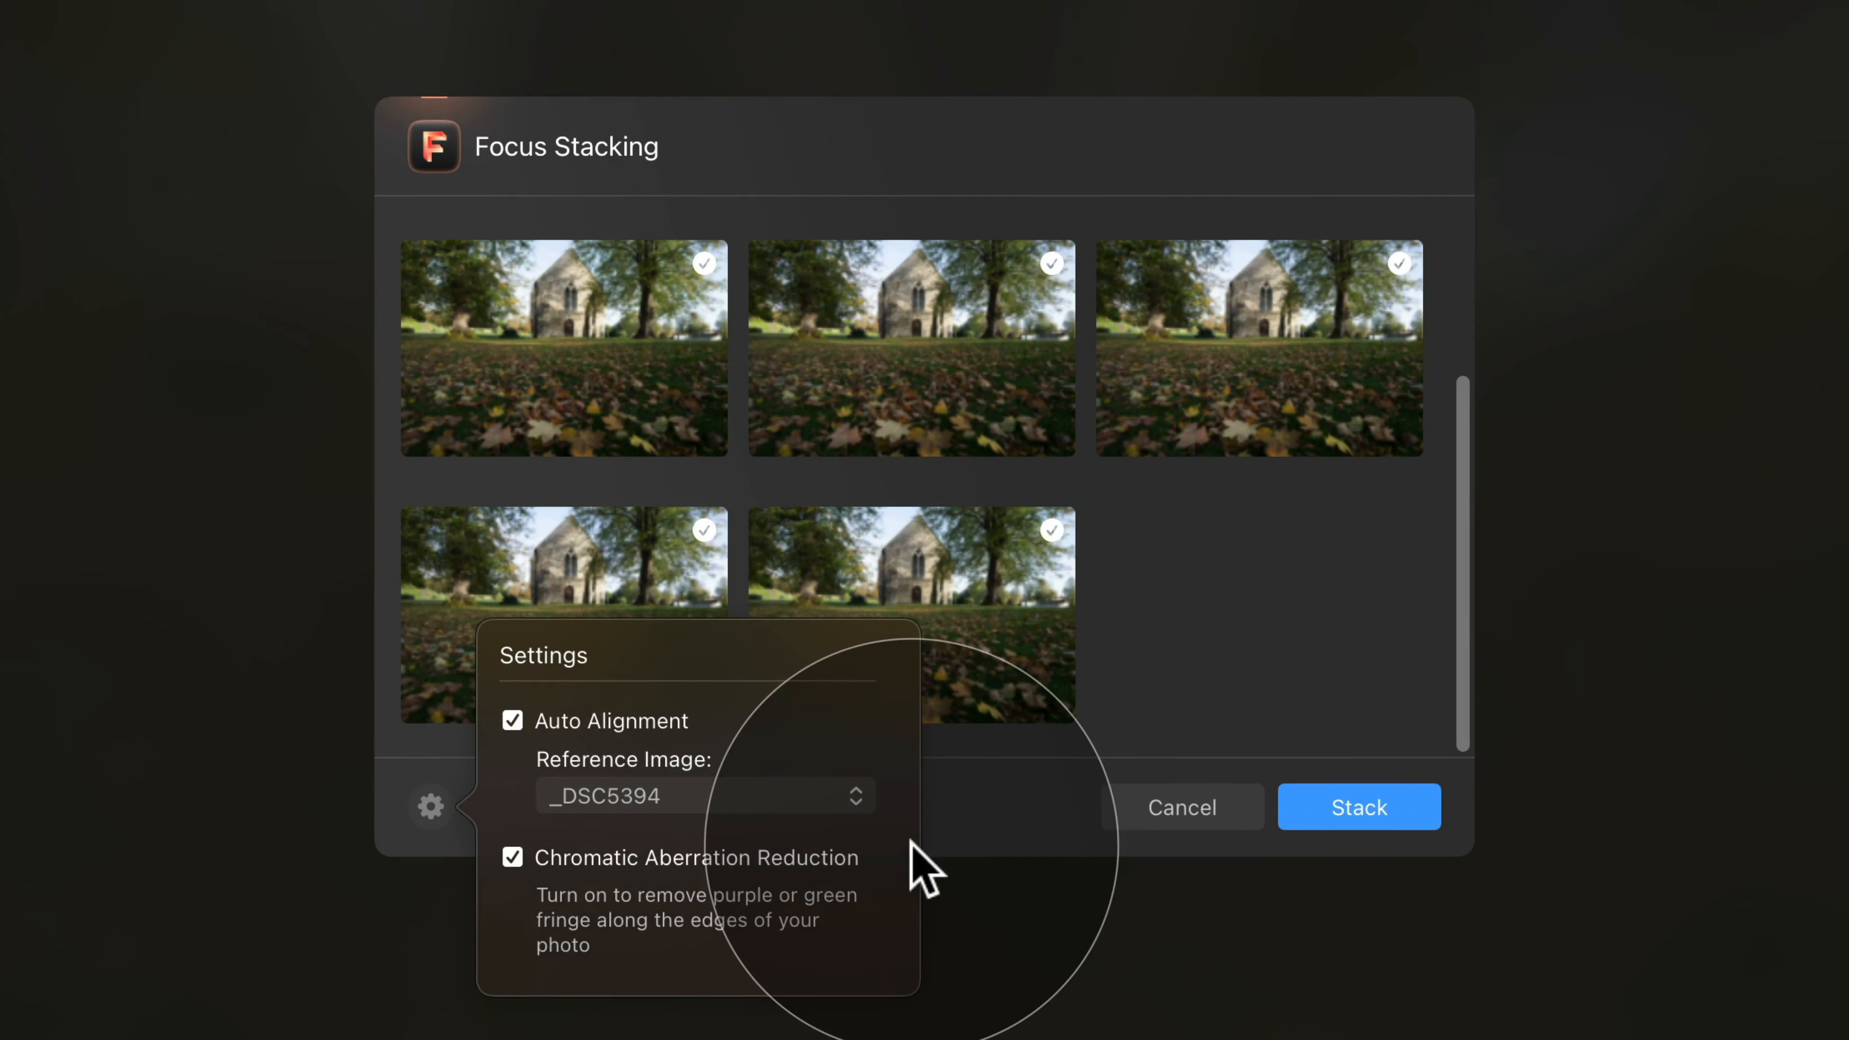
left_click(976, 830)
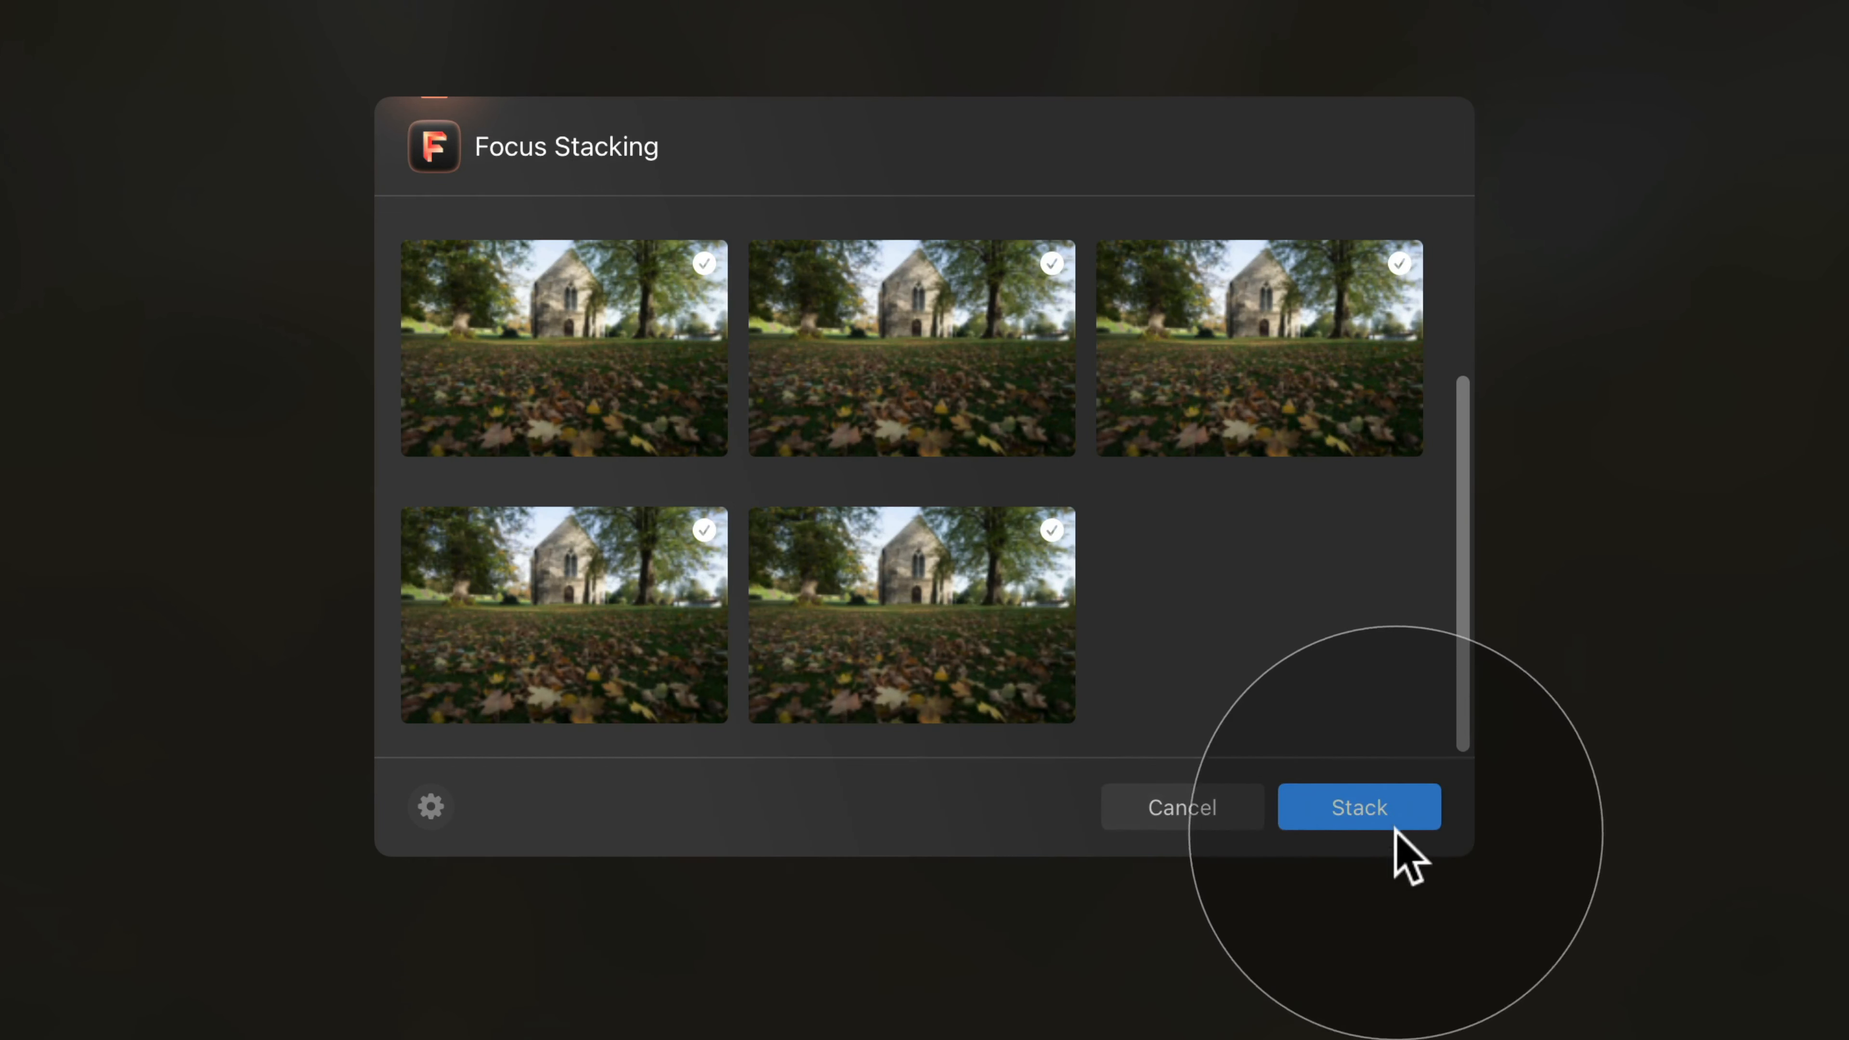
left_click(1391, 810)
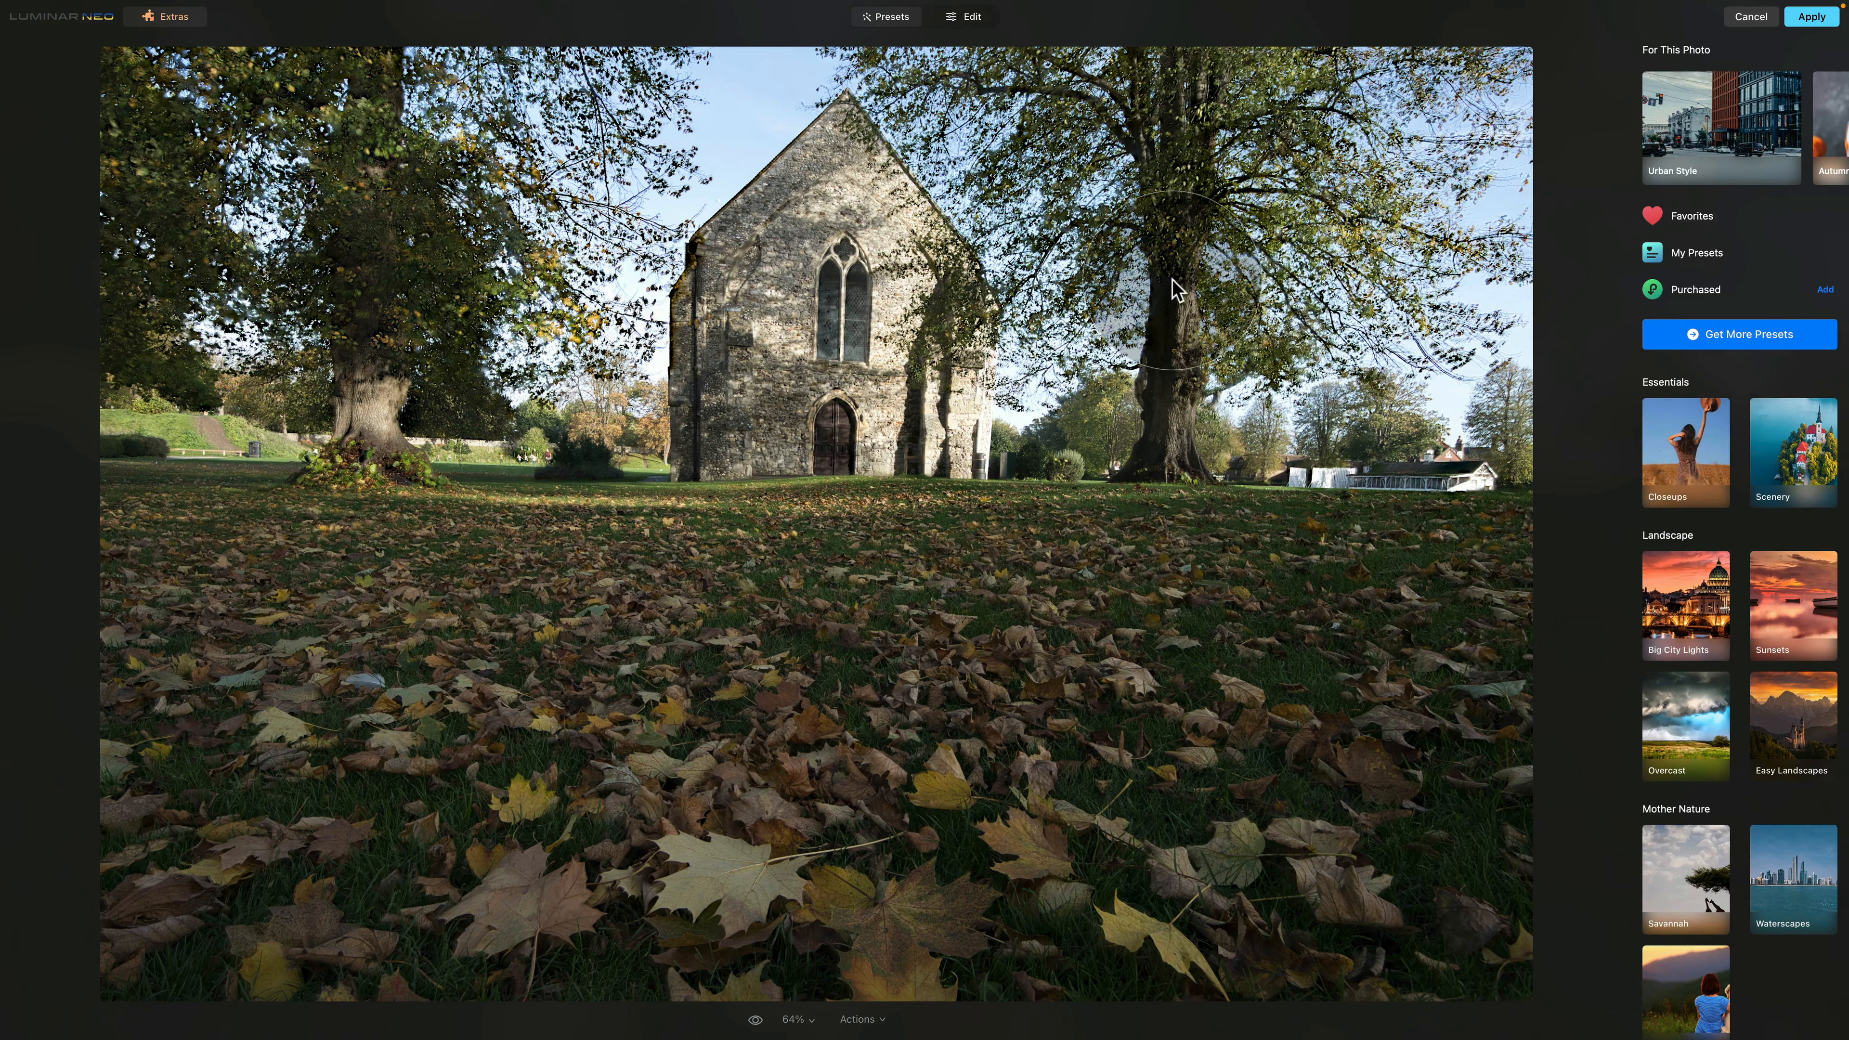
Open the Autumn Tones collection from the purchased presets for the stacked photo
left_click(972, 18)
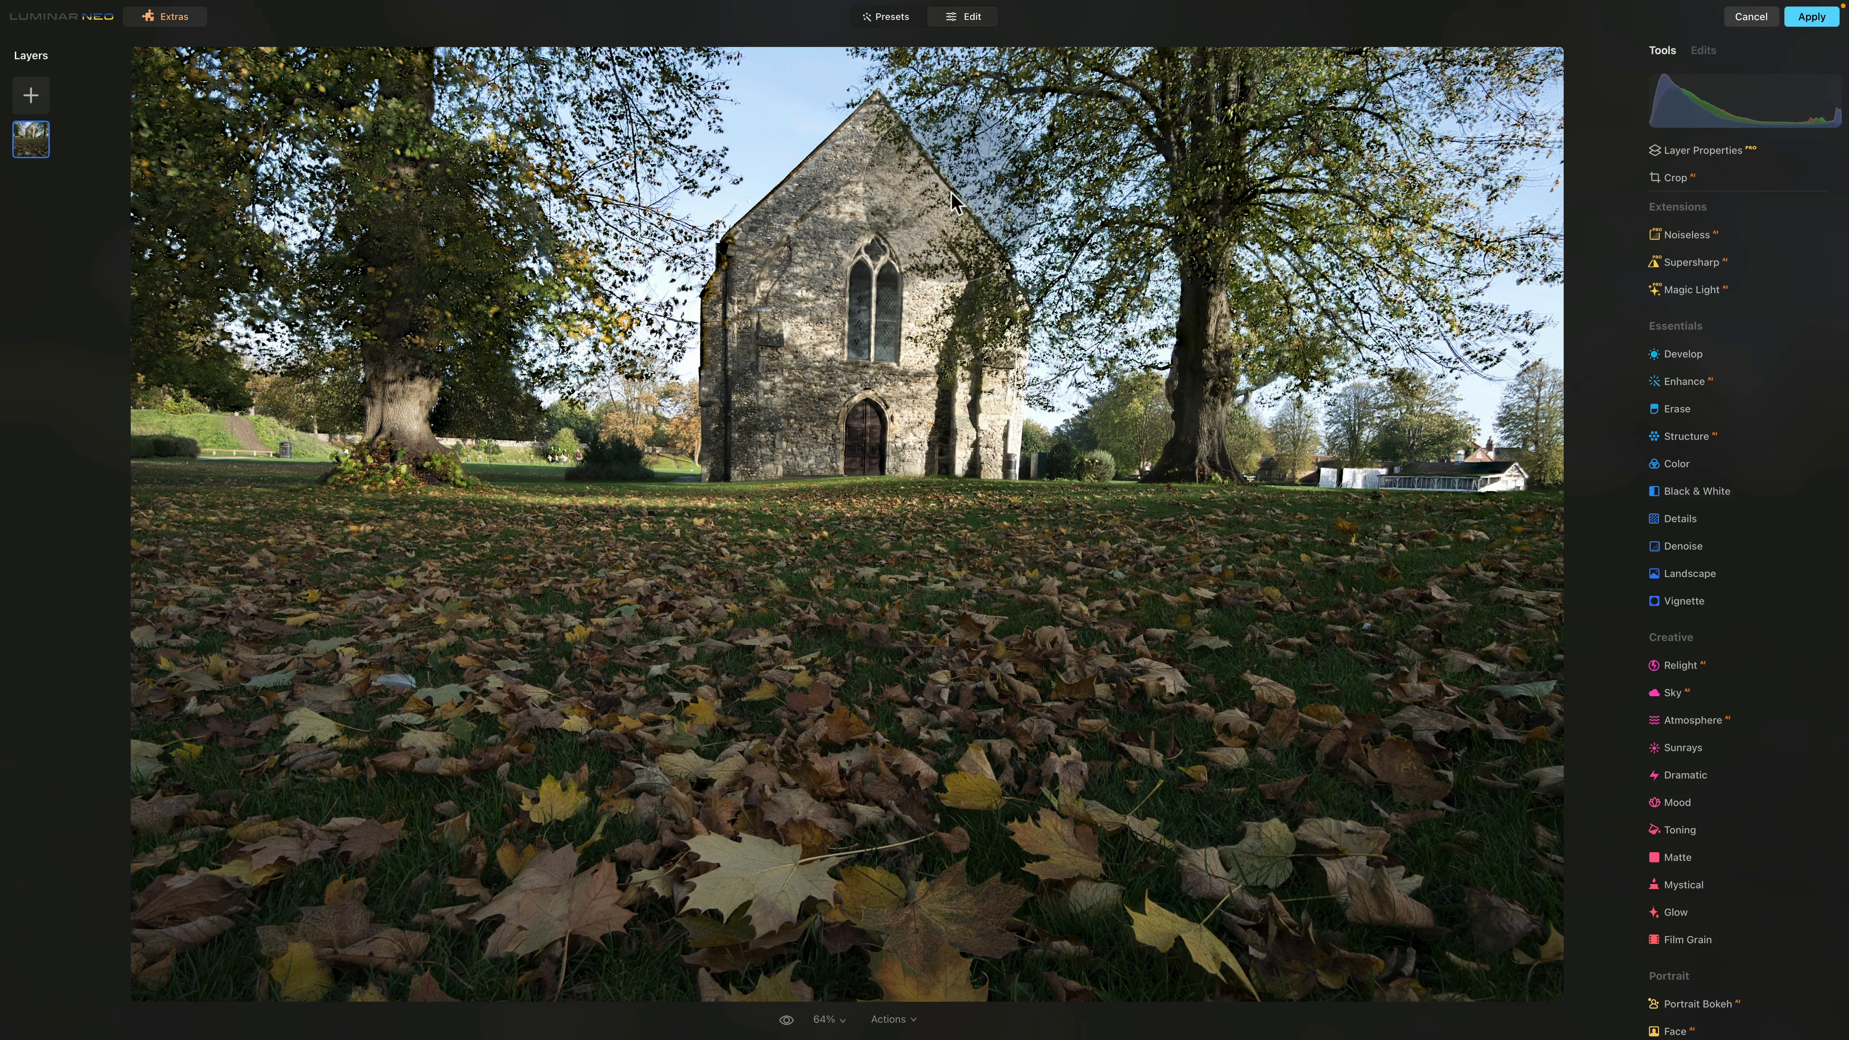
left_click(891, 18)
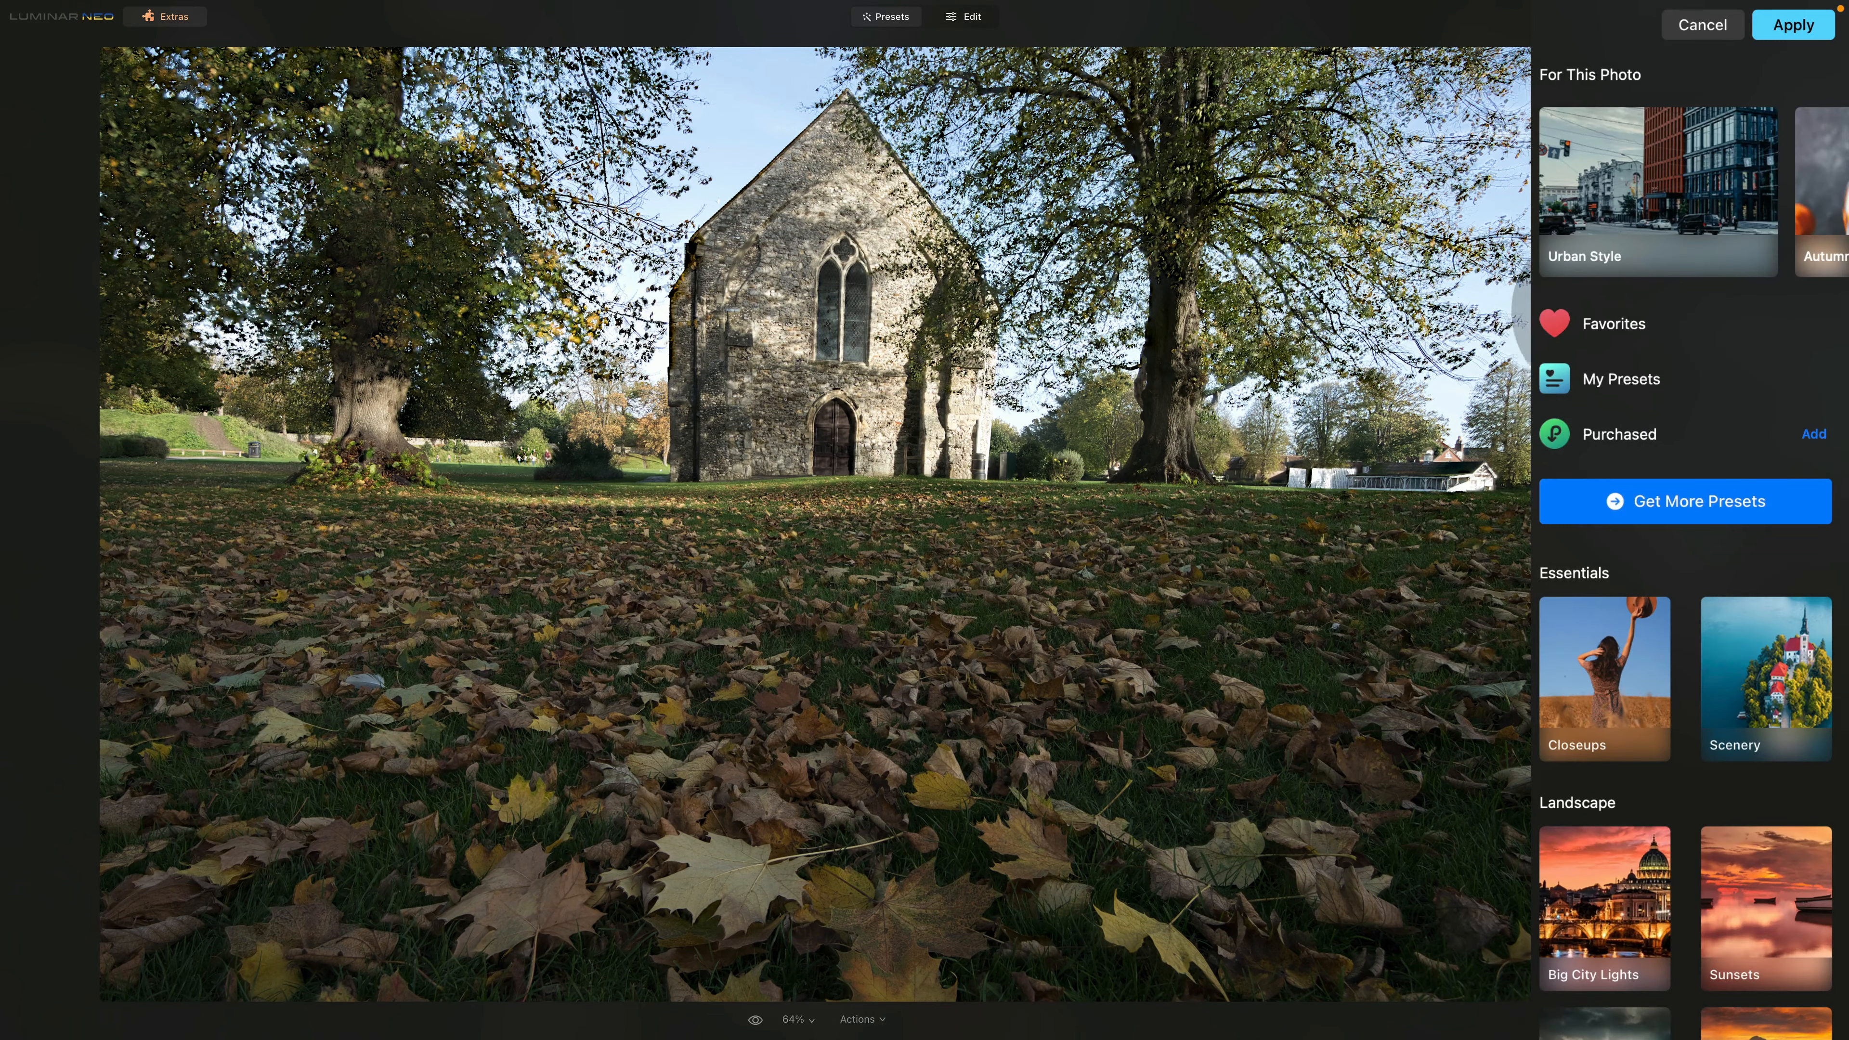
left_click(1631, 437)
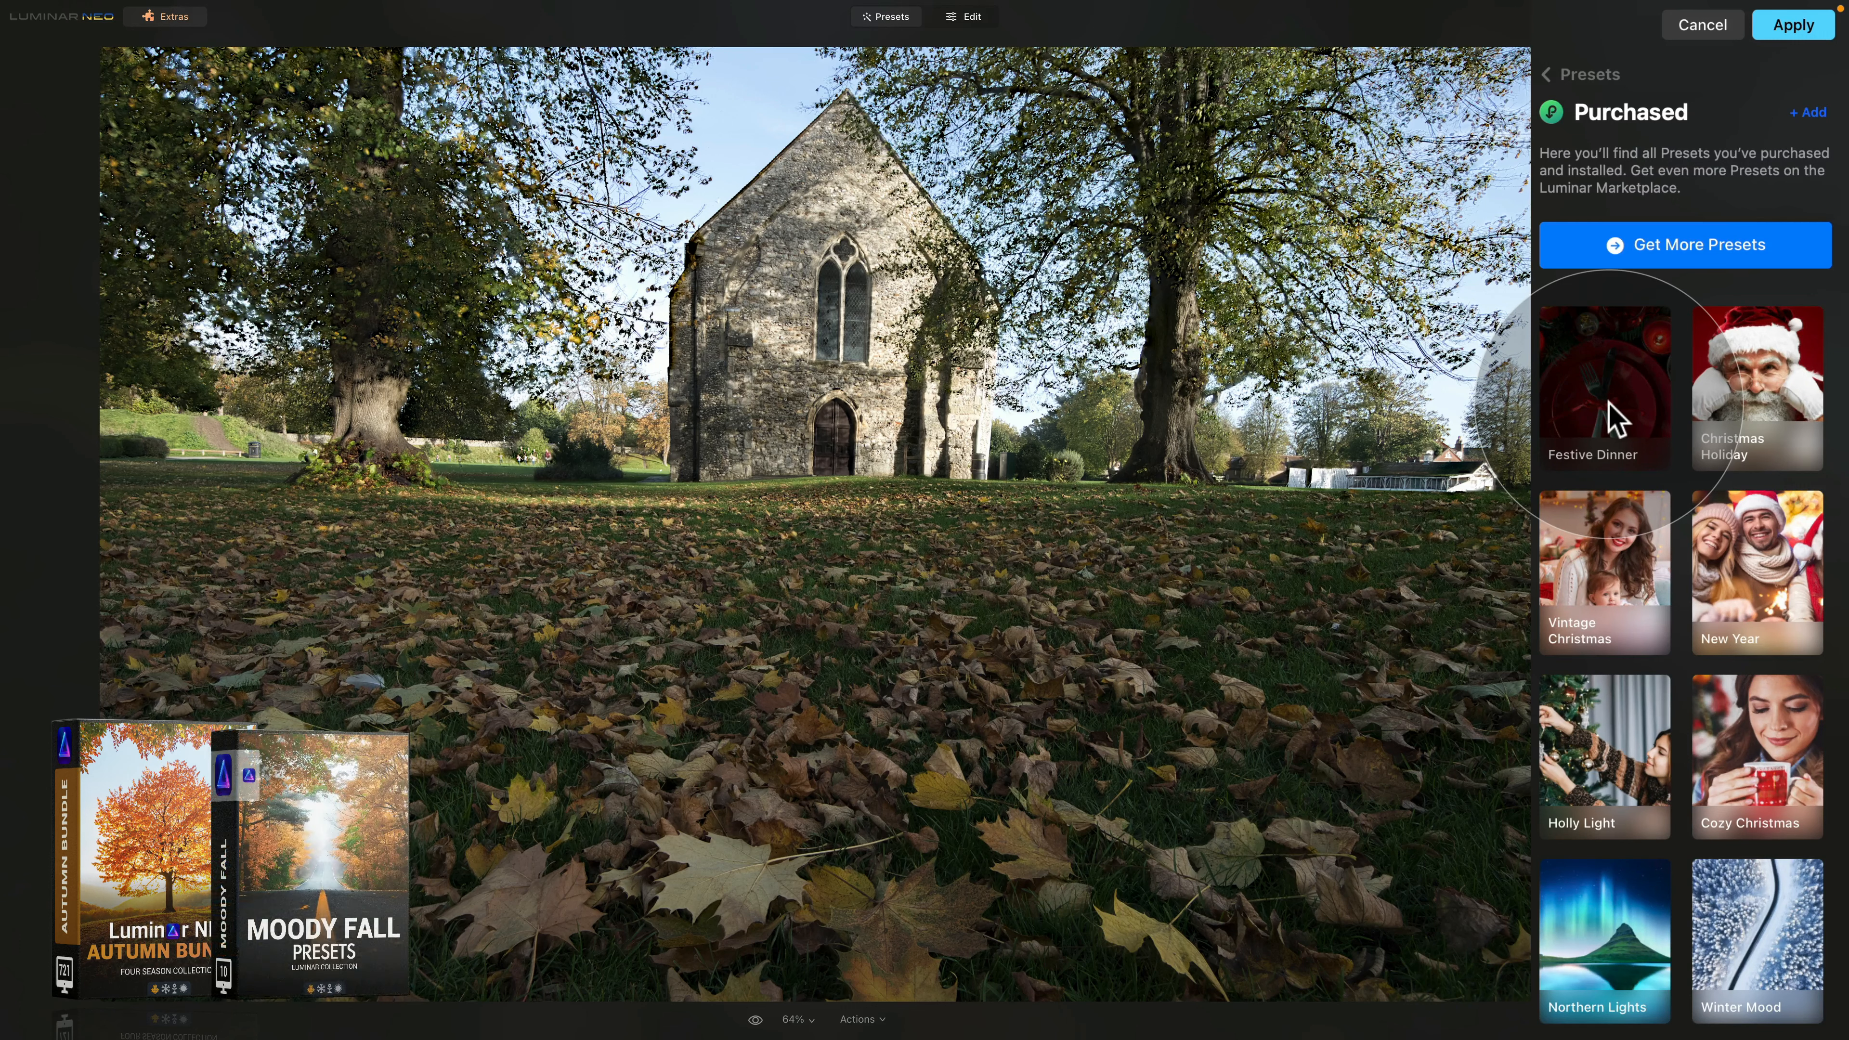
scroll(1602, 649, "down", 10)
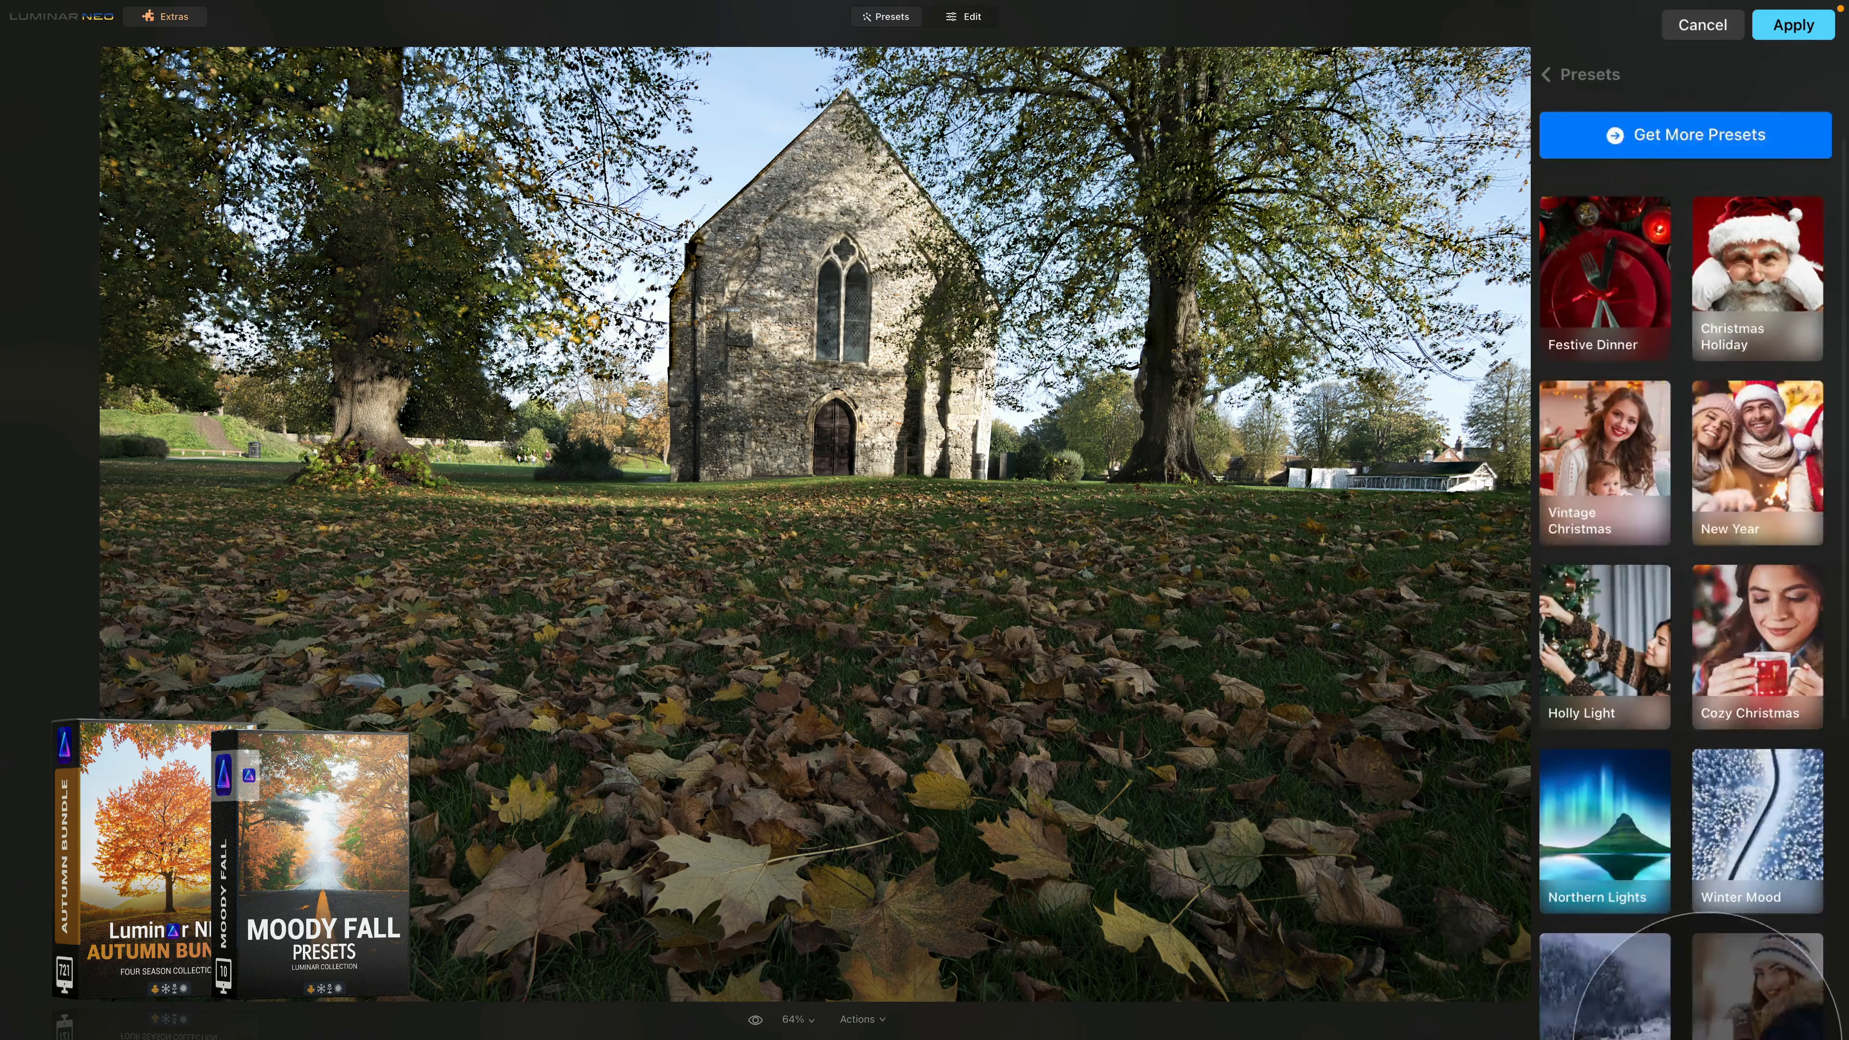
scroll(1638, 983, "down", 2)
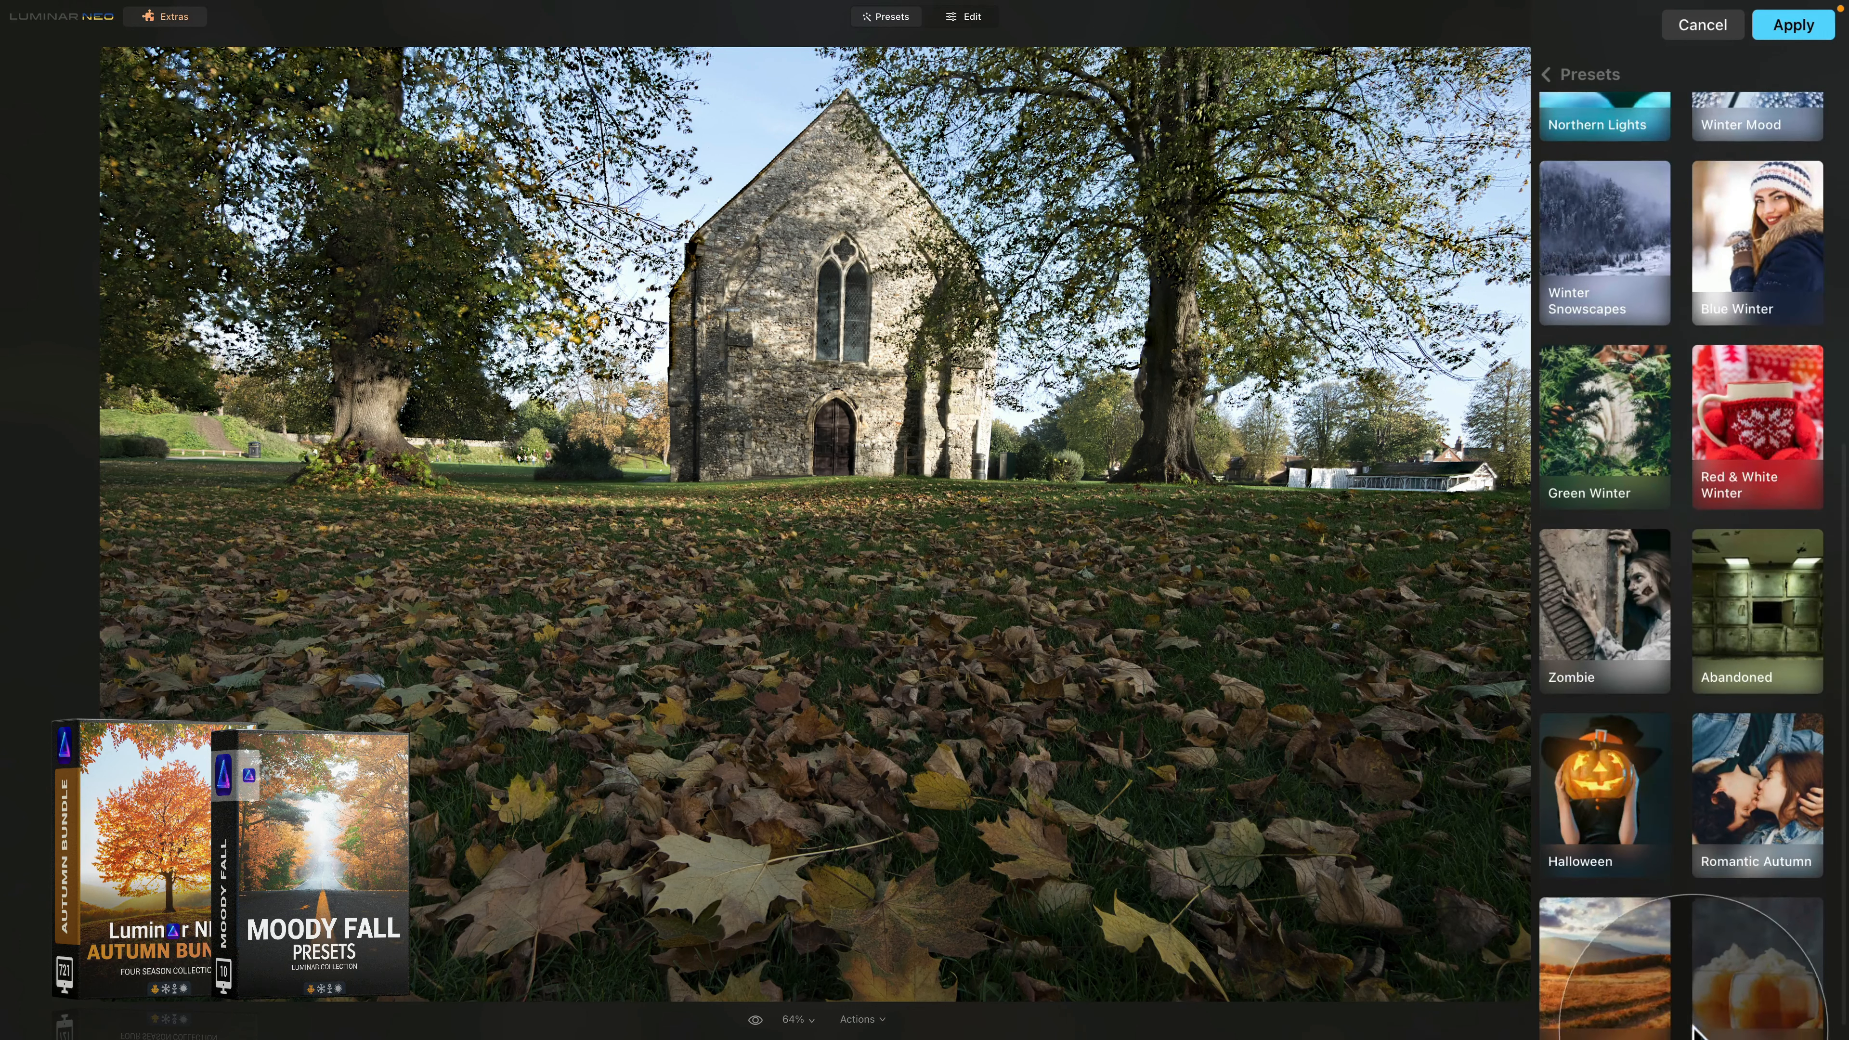
left_click(1566, 932)
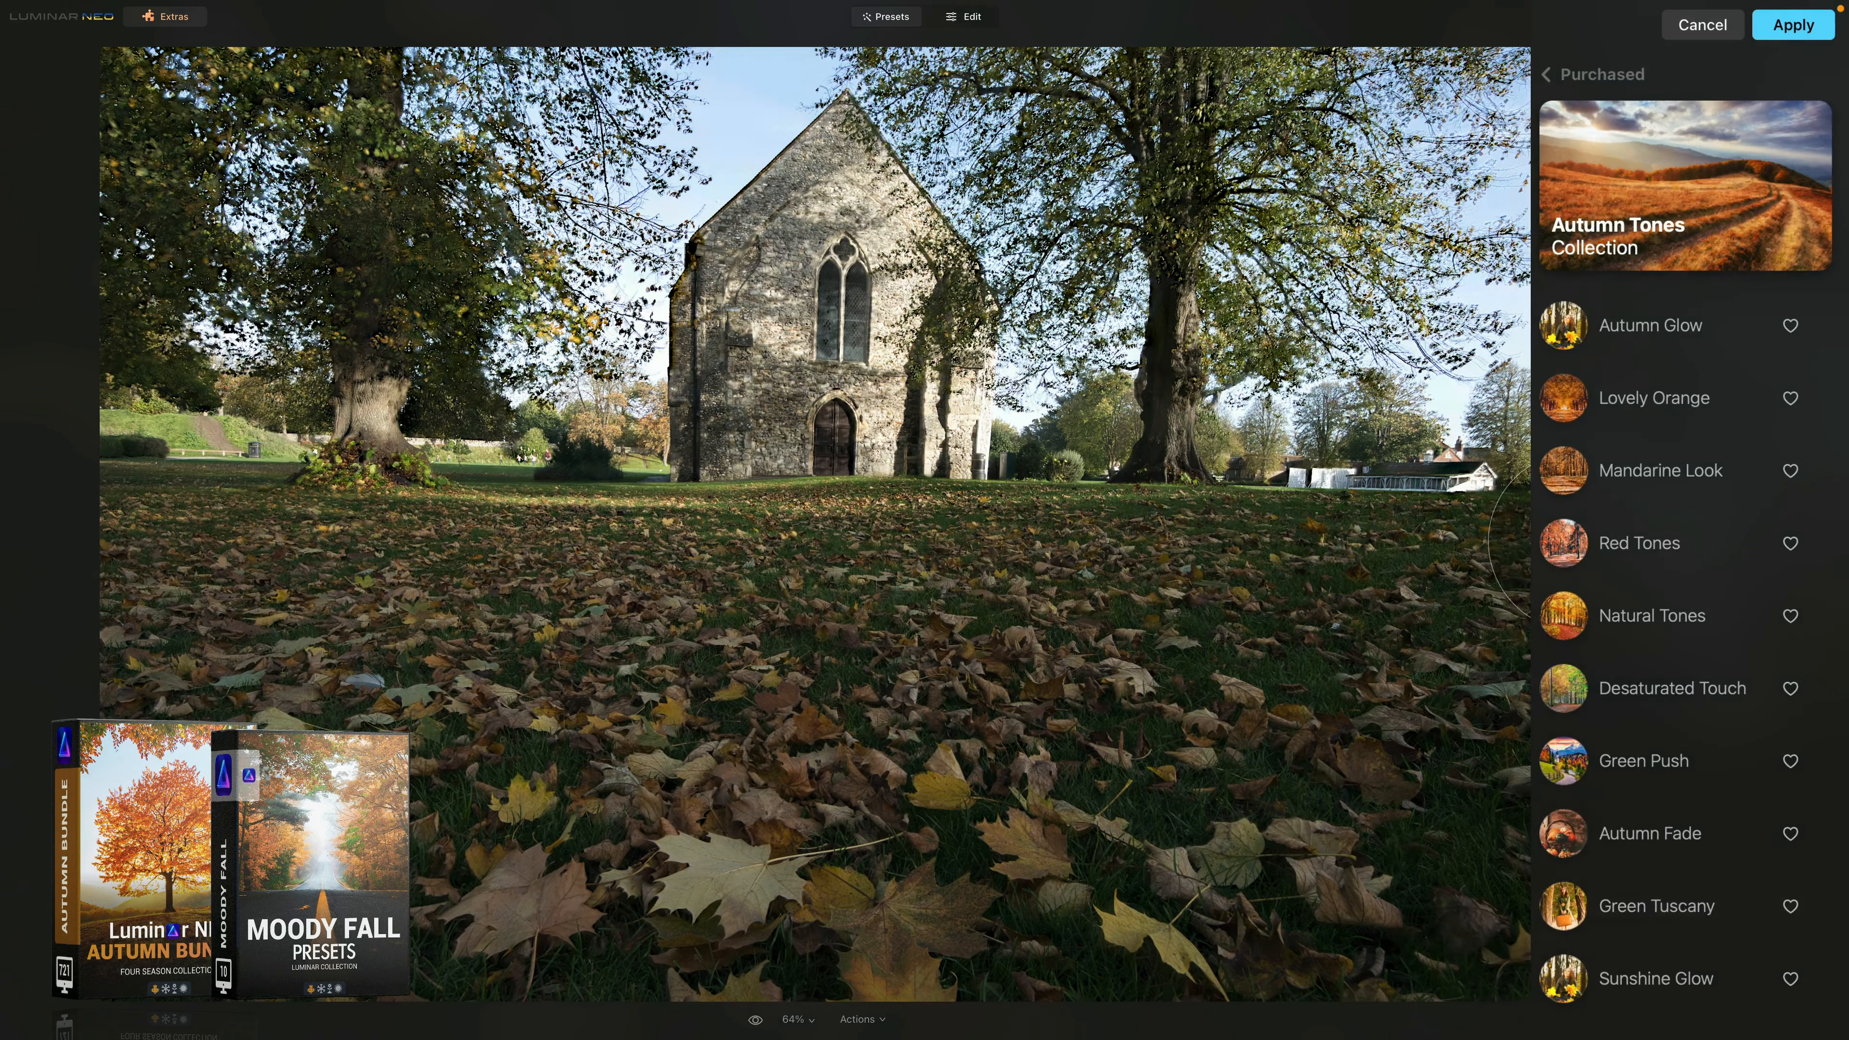
Preview the Autumn Glow and Mandarine Look presets, and apply Natural Tones to the stacked photo
left_click(1583, 324)
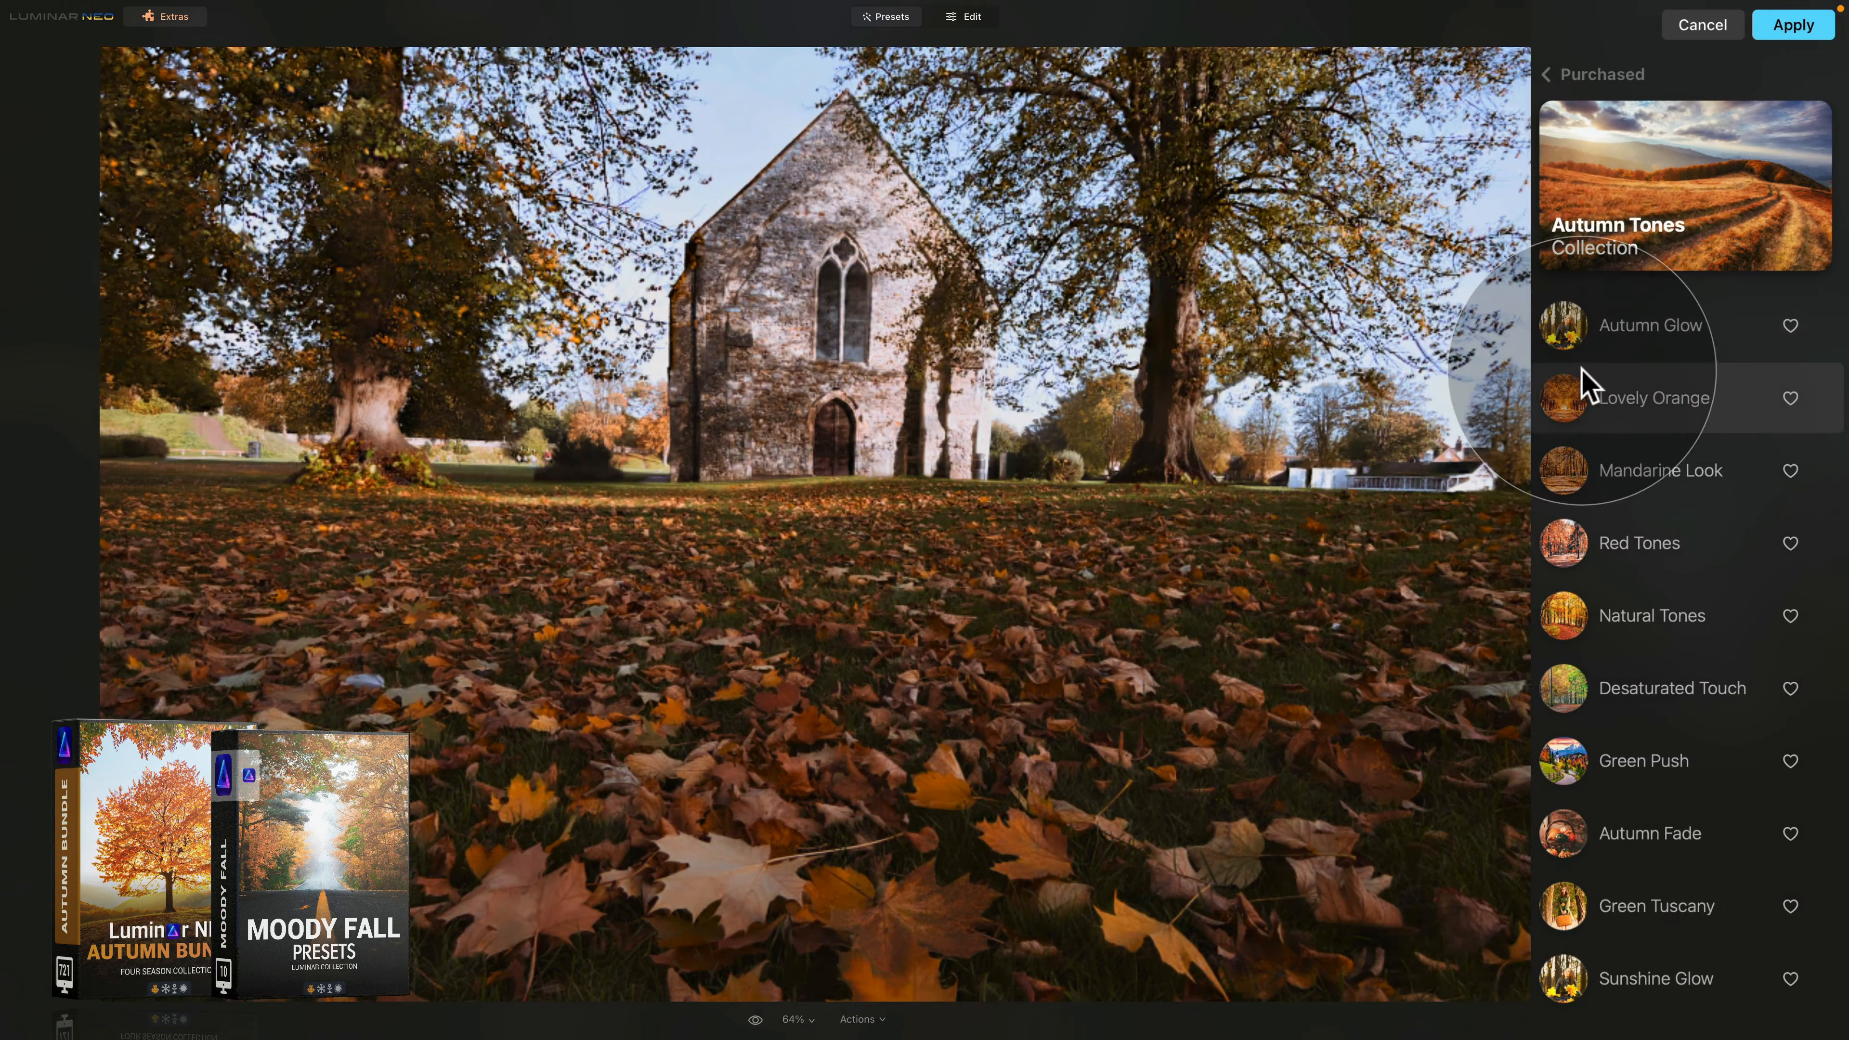
left_click(1635, 468)
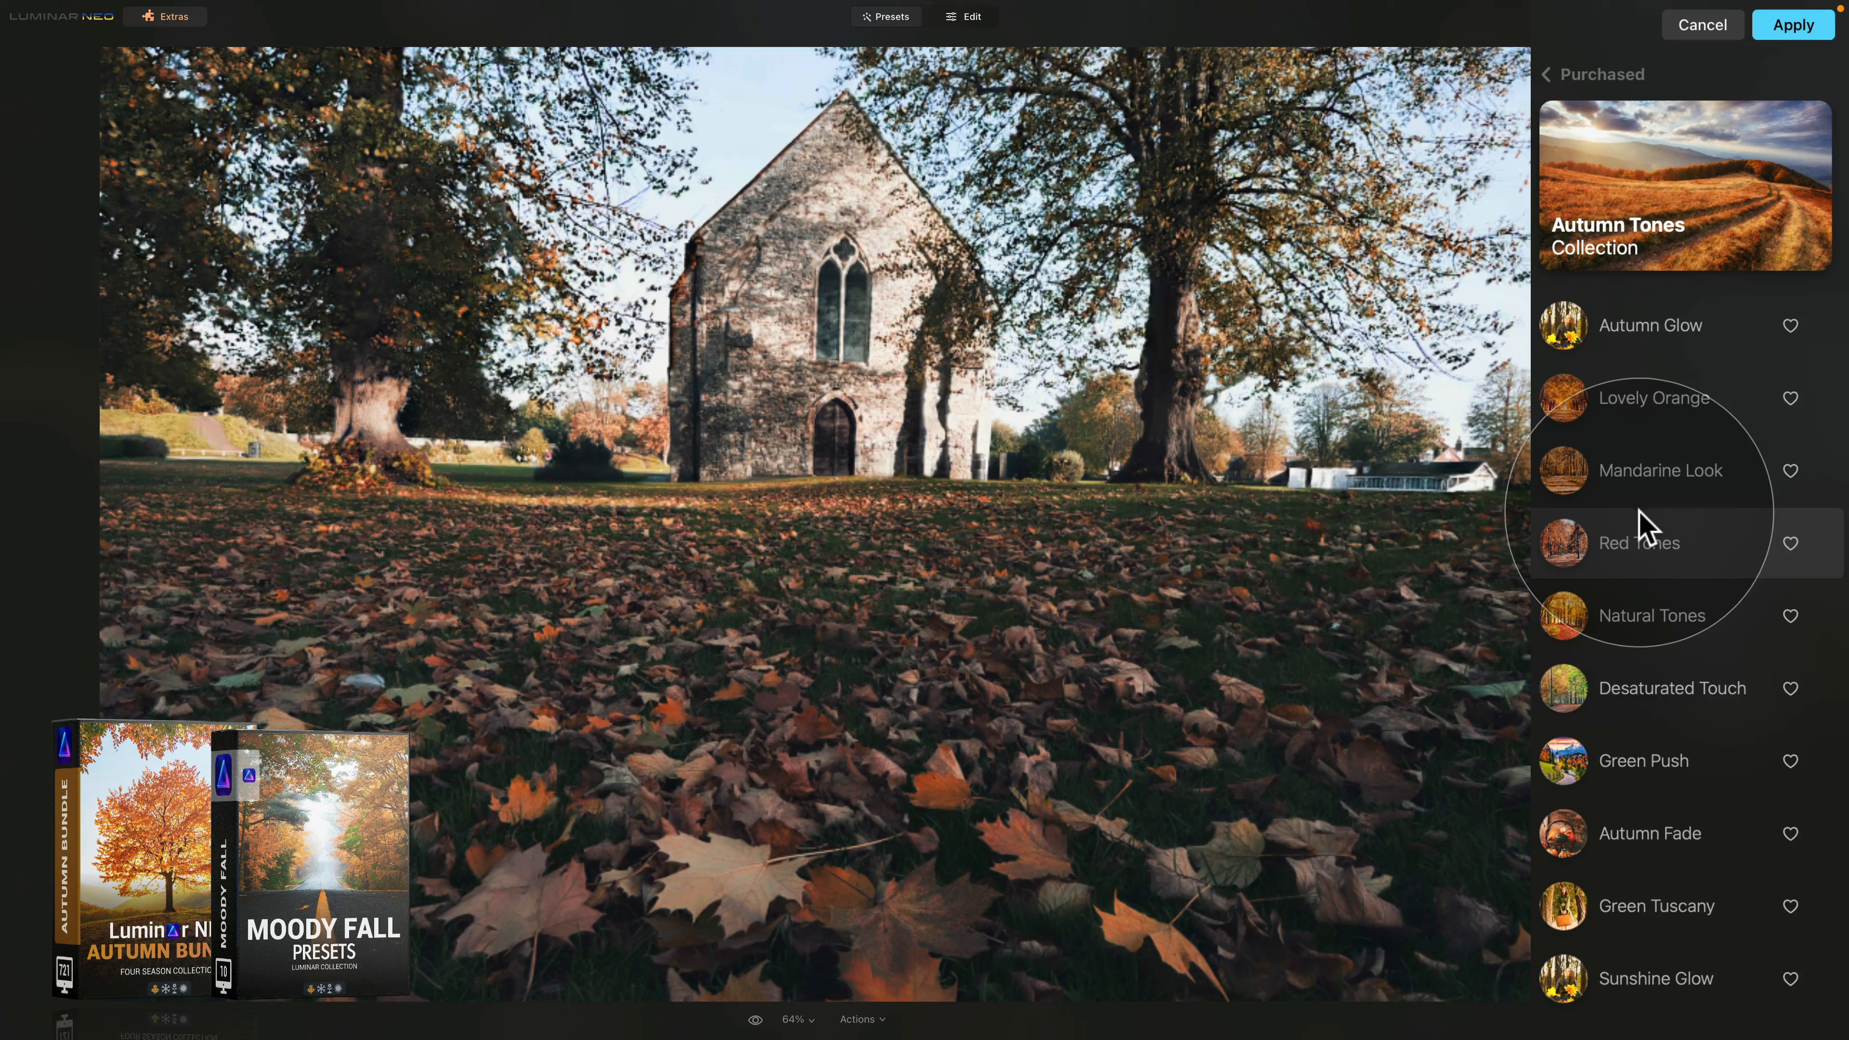
left_click(1634, 615)
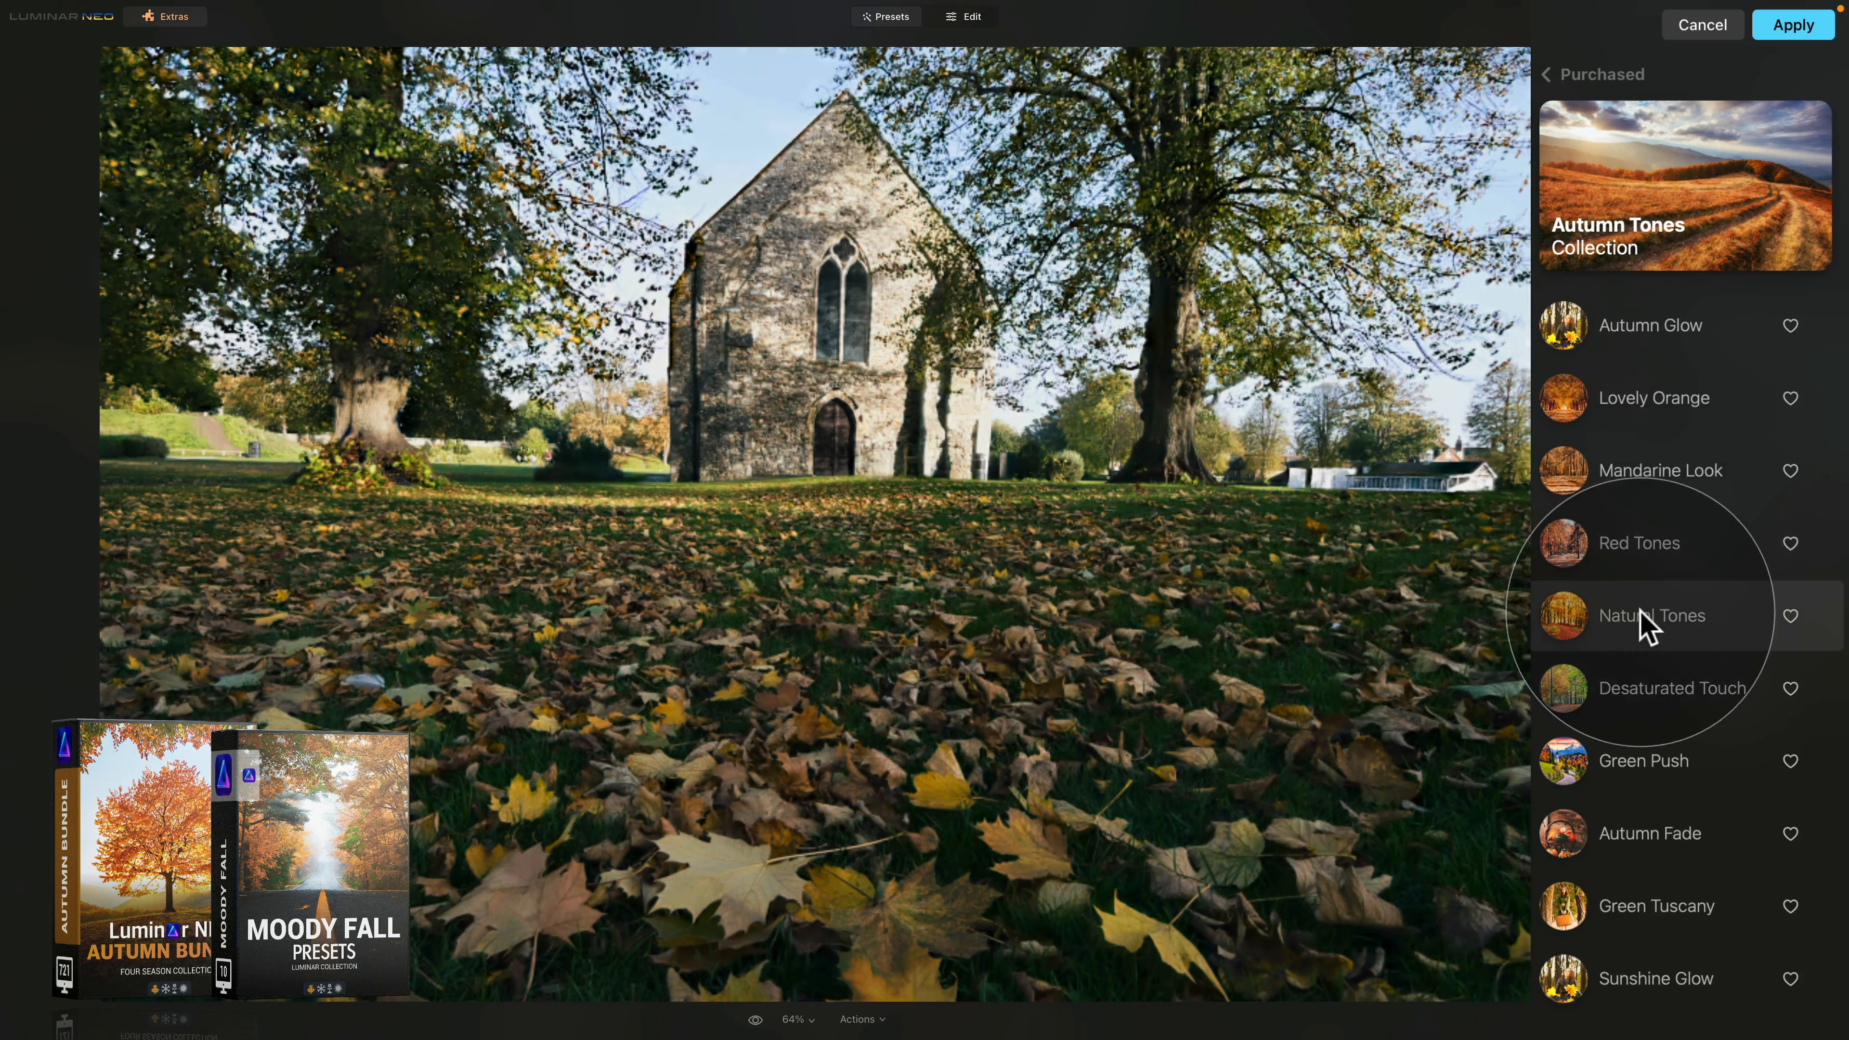
left_click(1569, 611)
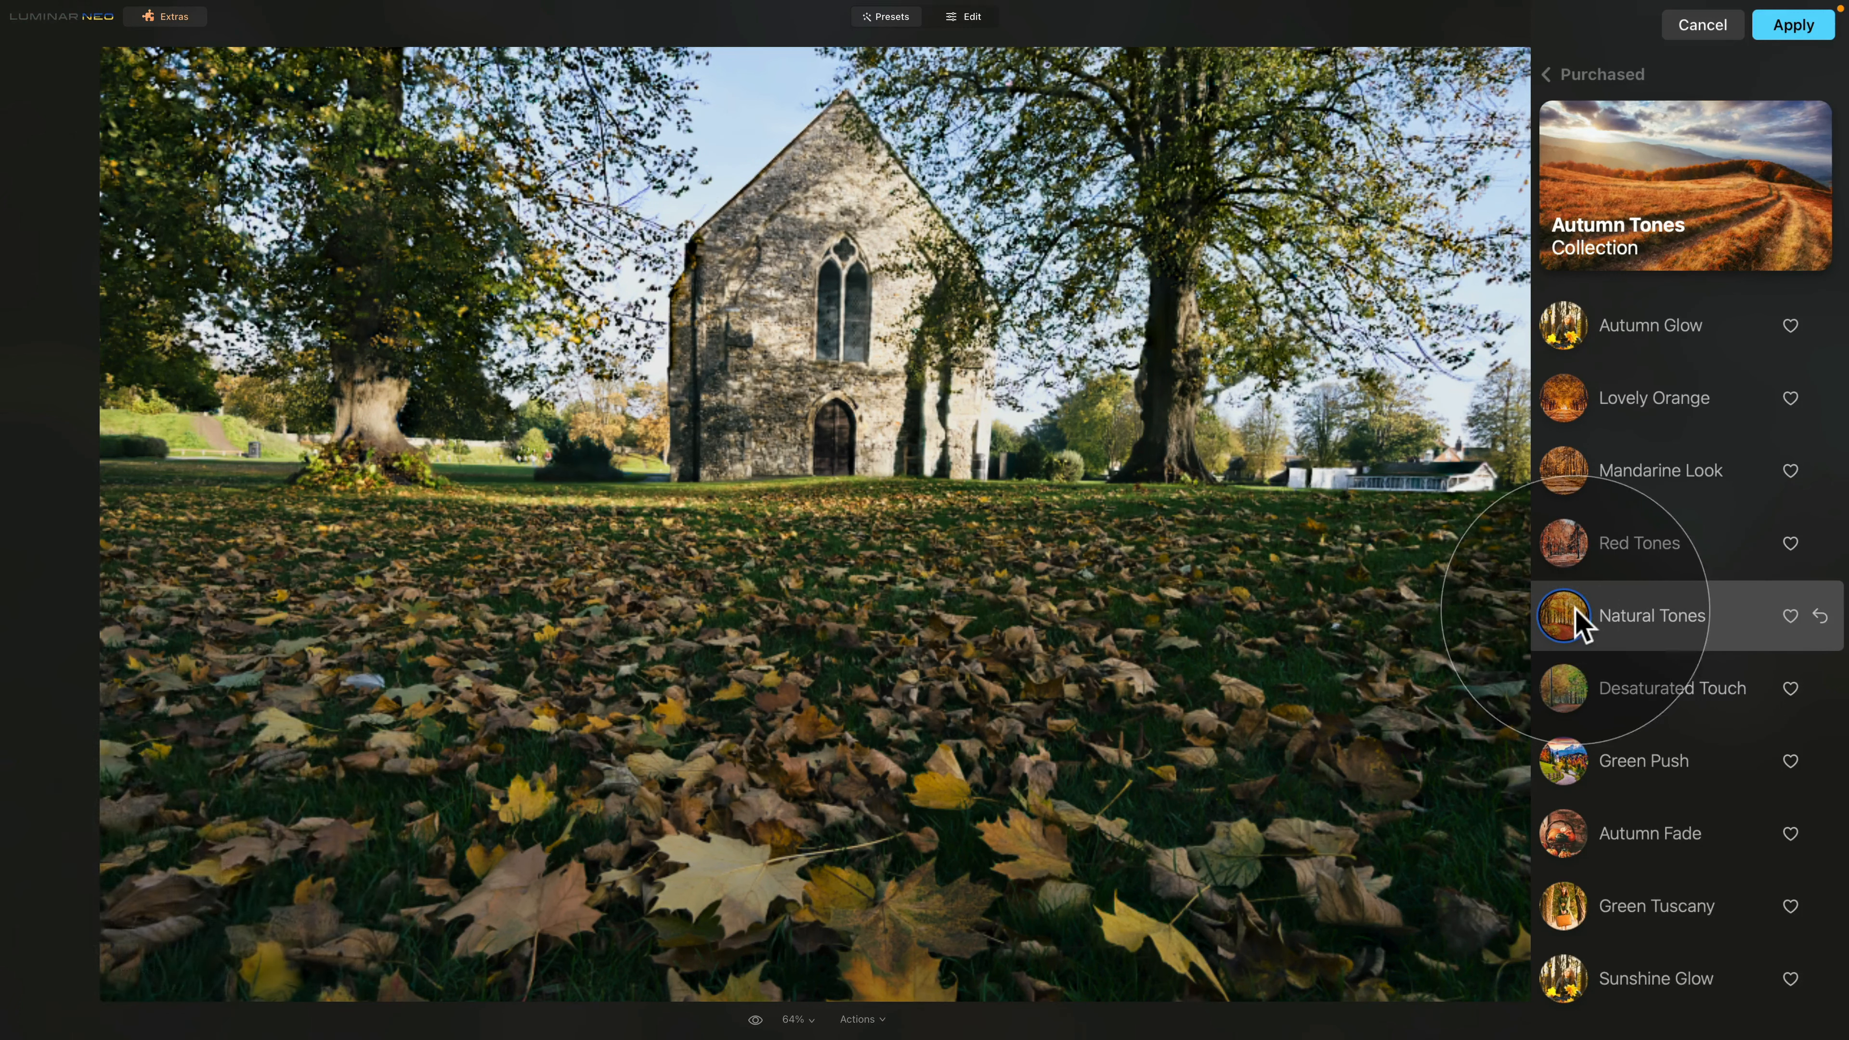
Review the edits that the preset added to the photo
left_click(972, 21)
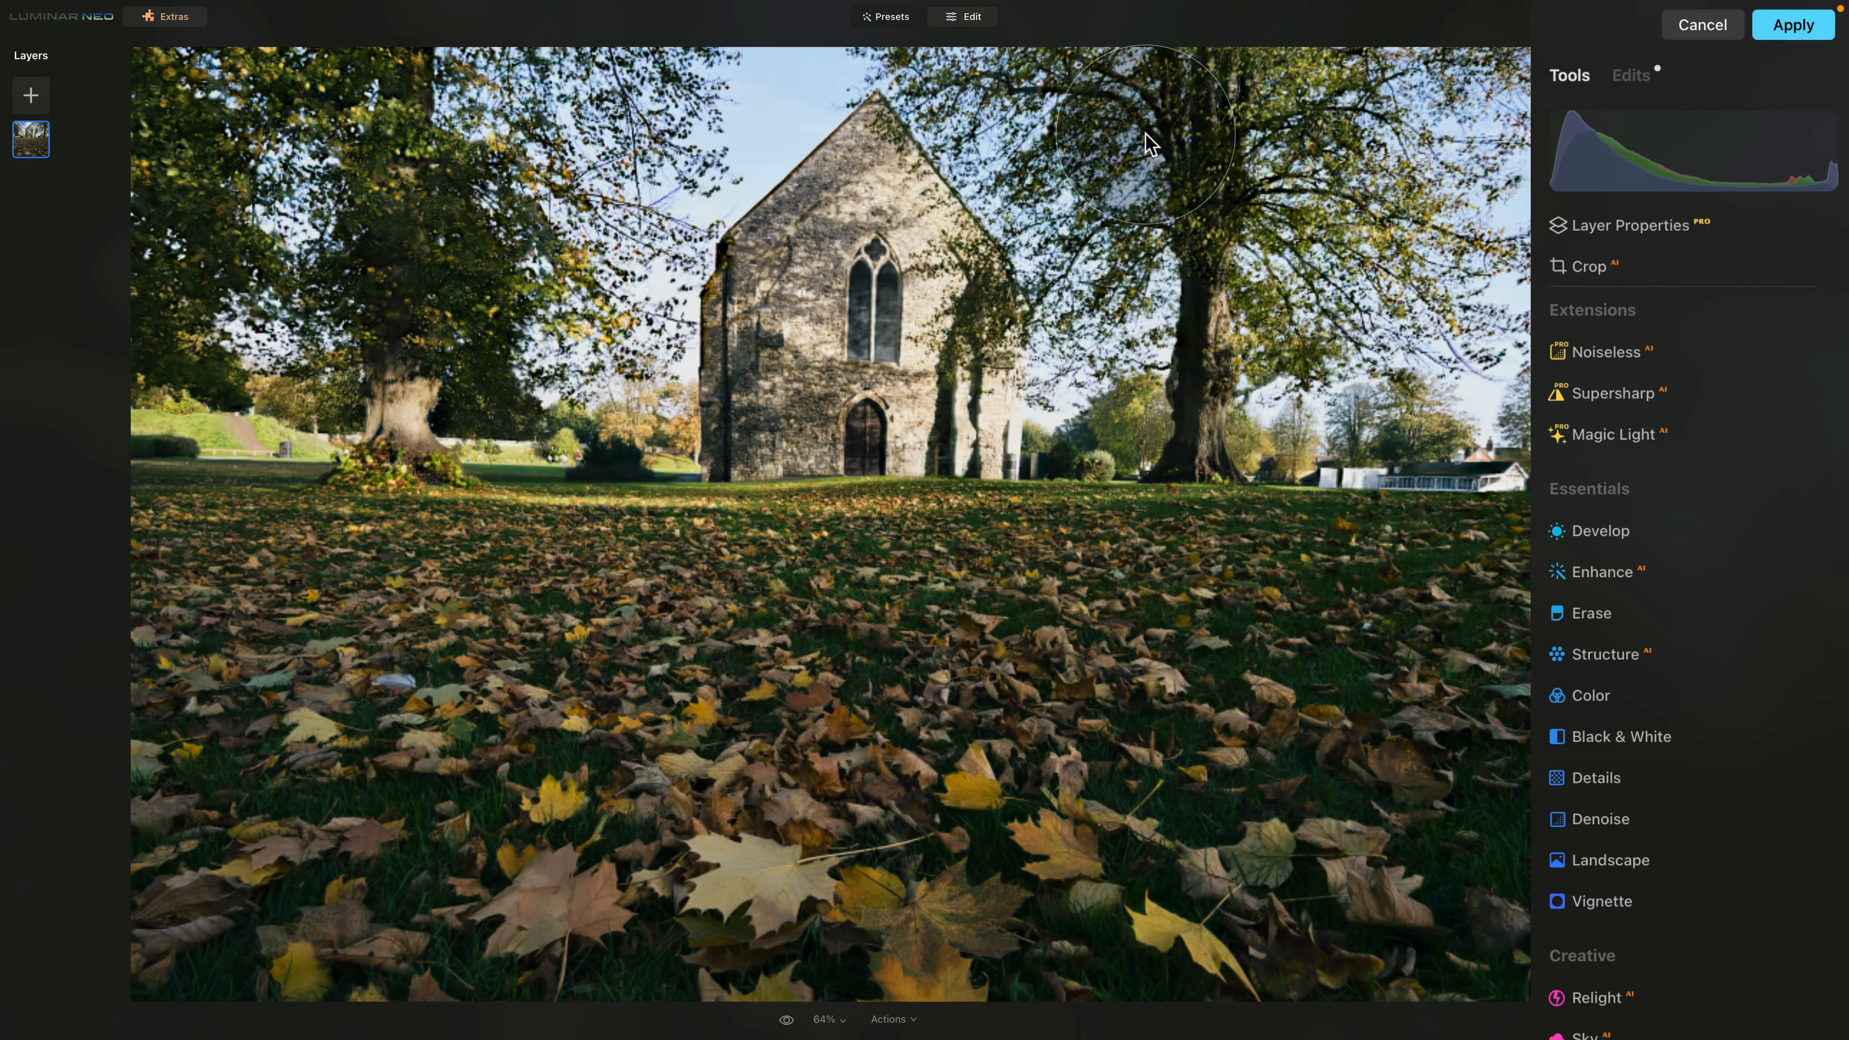
left_click(1633, 77)
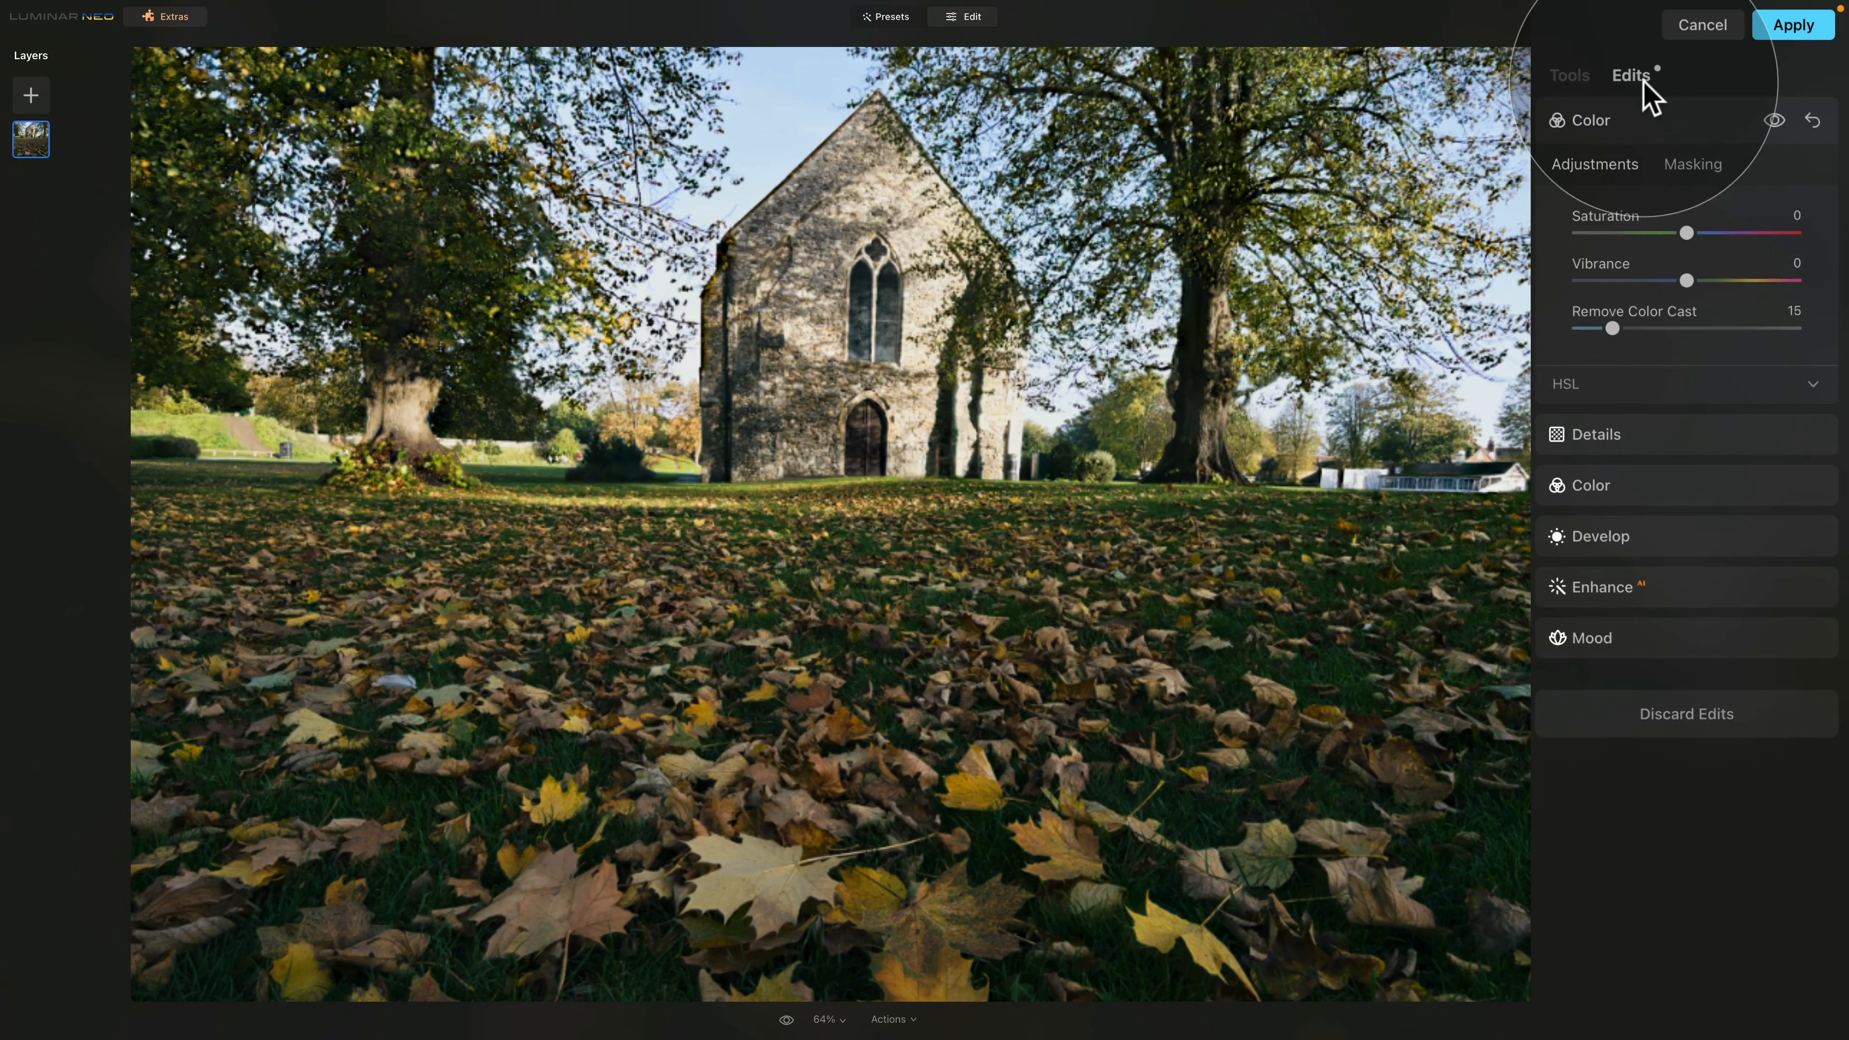
Set the Enhance tool's Accent AI to 35 on the stacked church photo and apply the edits back to Lightroom Classic
left_click(1579, 75)
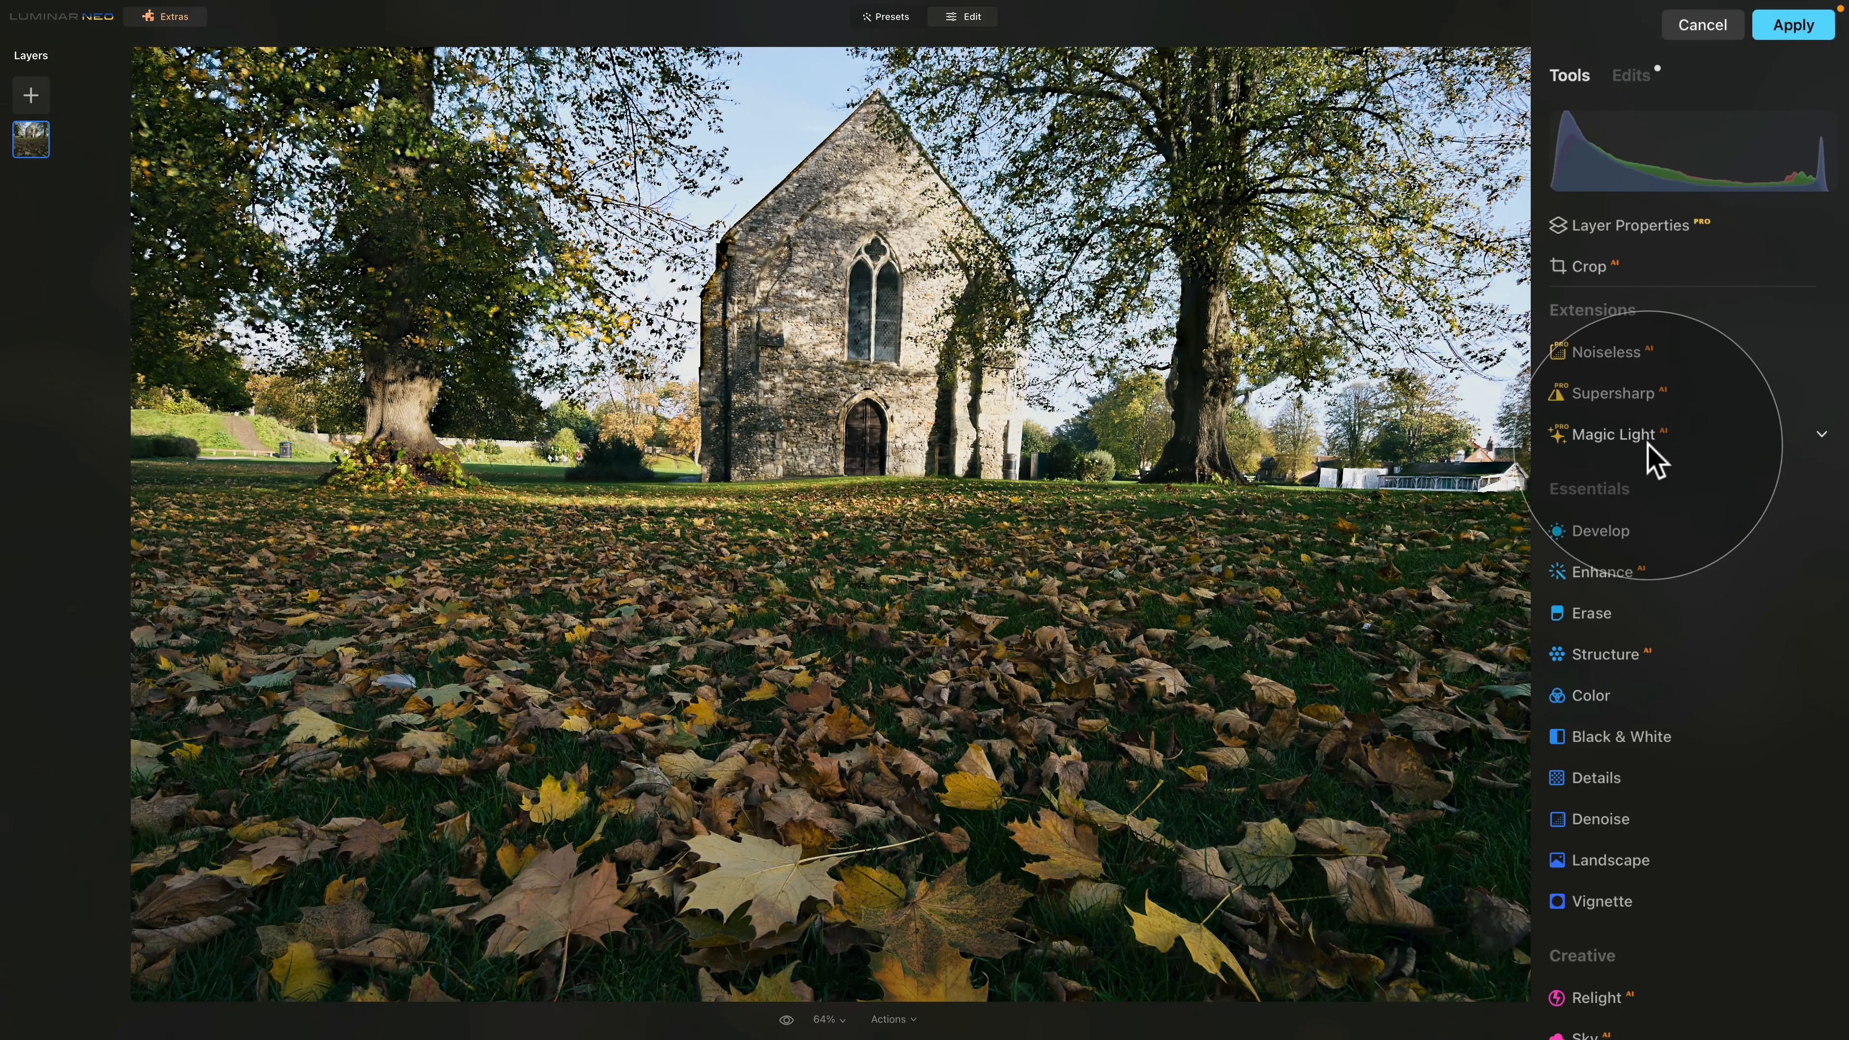
left_click(1625, 577)
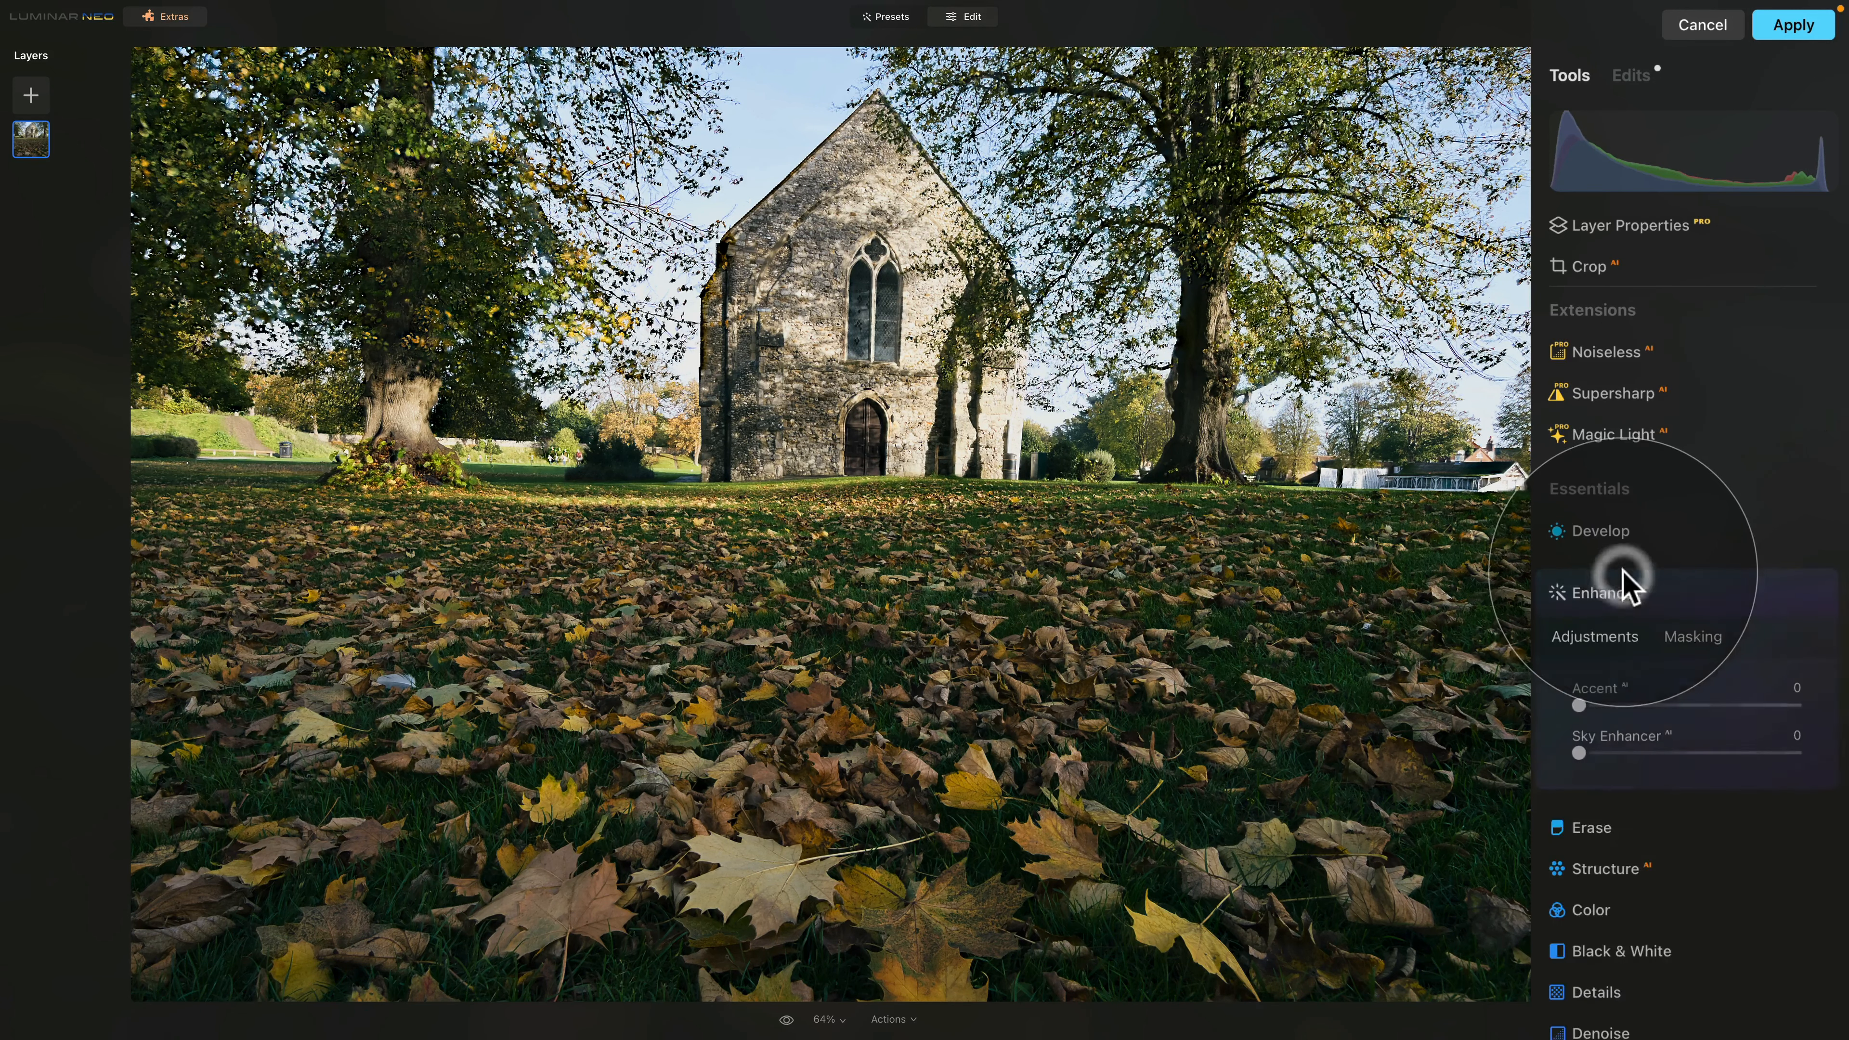
left_click_drag(1580, 705, 1656, 709)
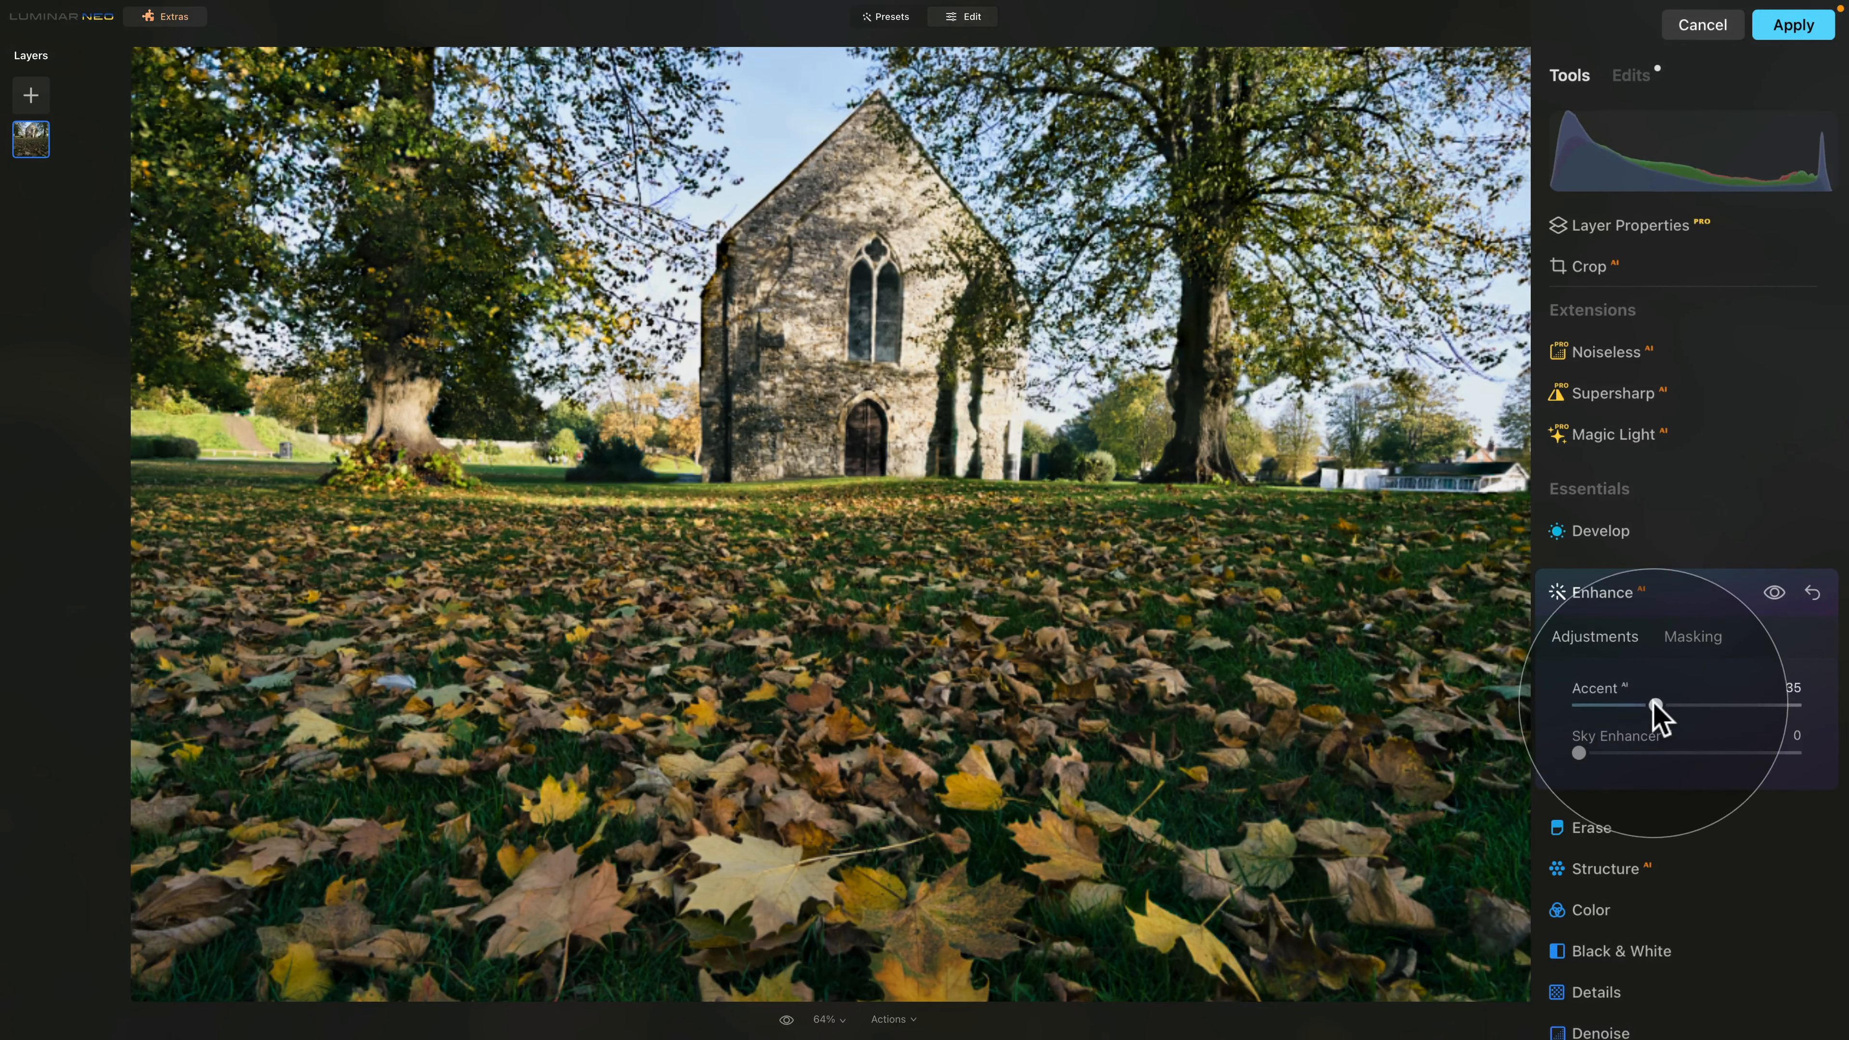
left_click(1650, 606)
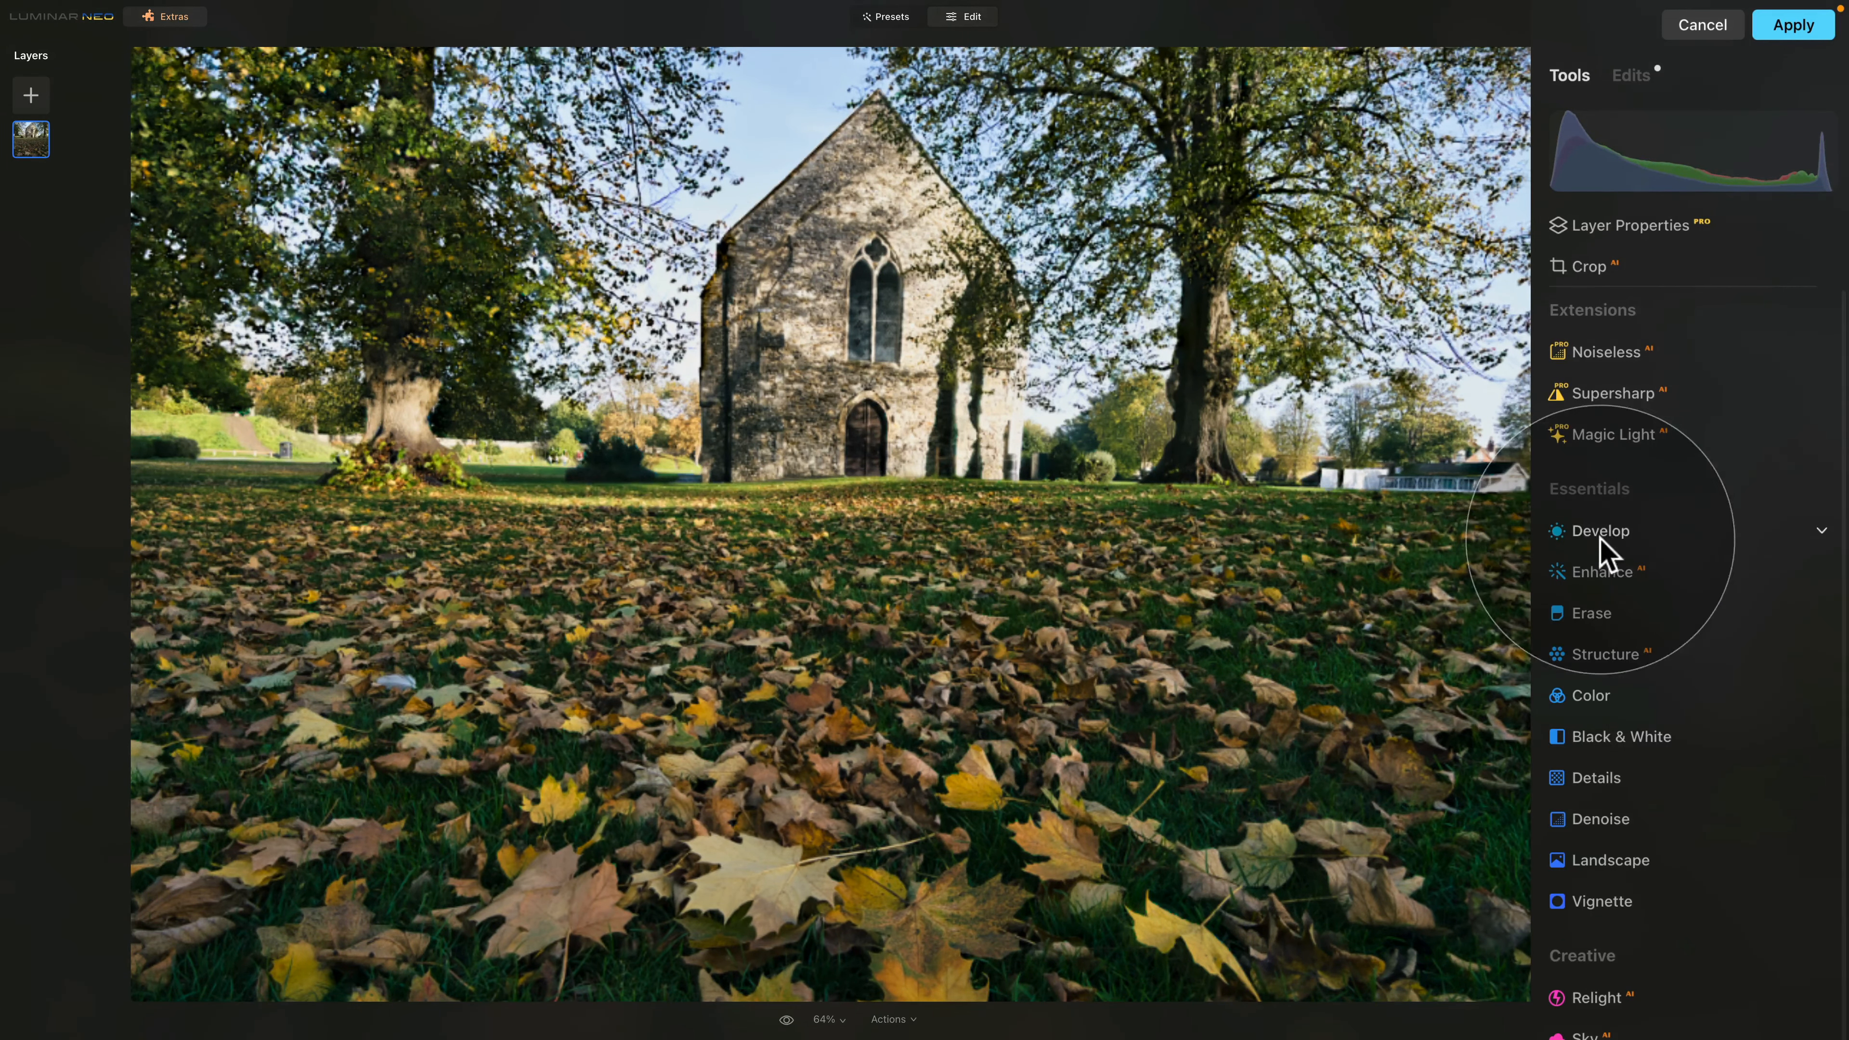
left_click(1788, 29)
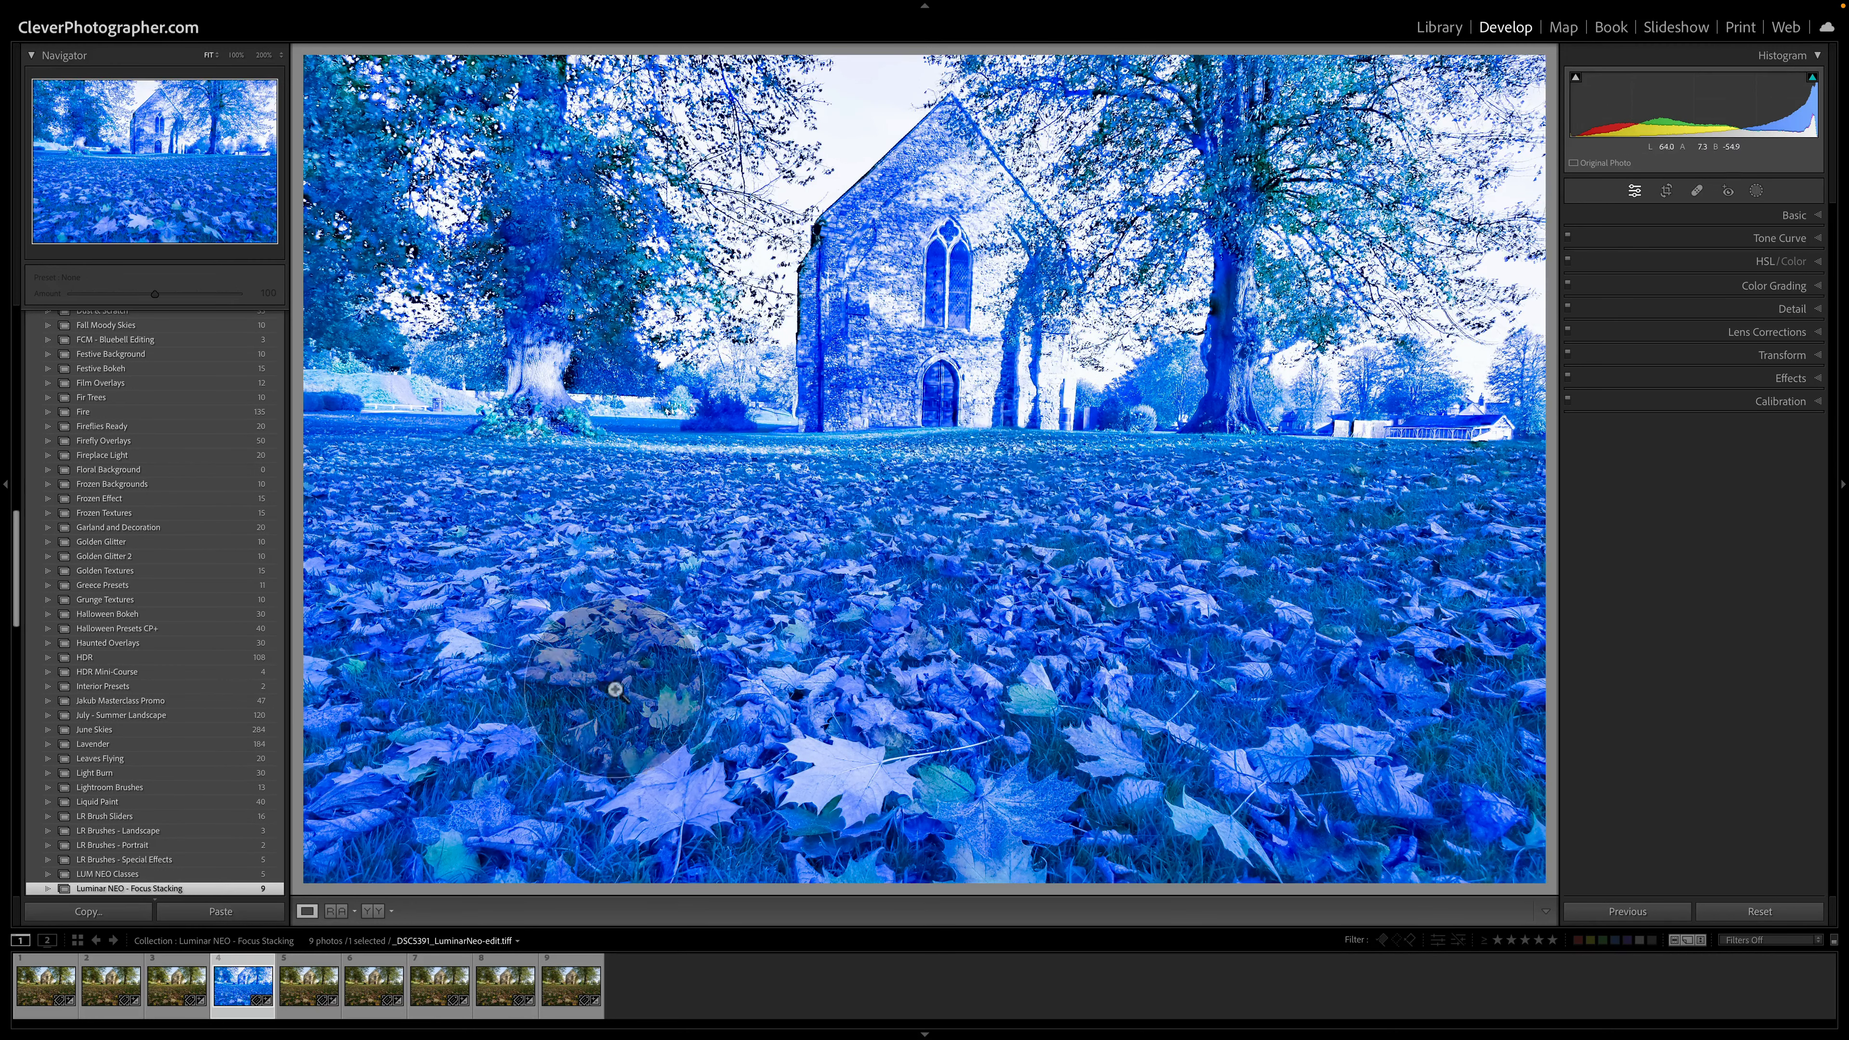
Check the first source frame's Basic adjustments and reset the develop settings of the blue-tinted stacked TIFF
left_click(52, 992)
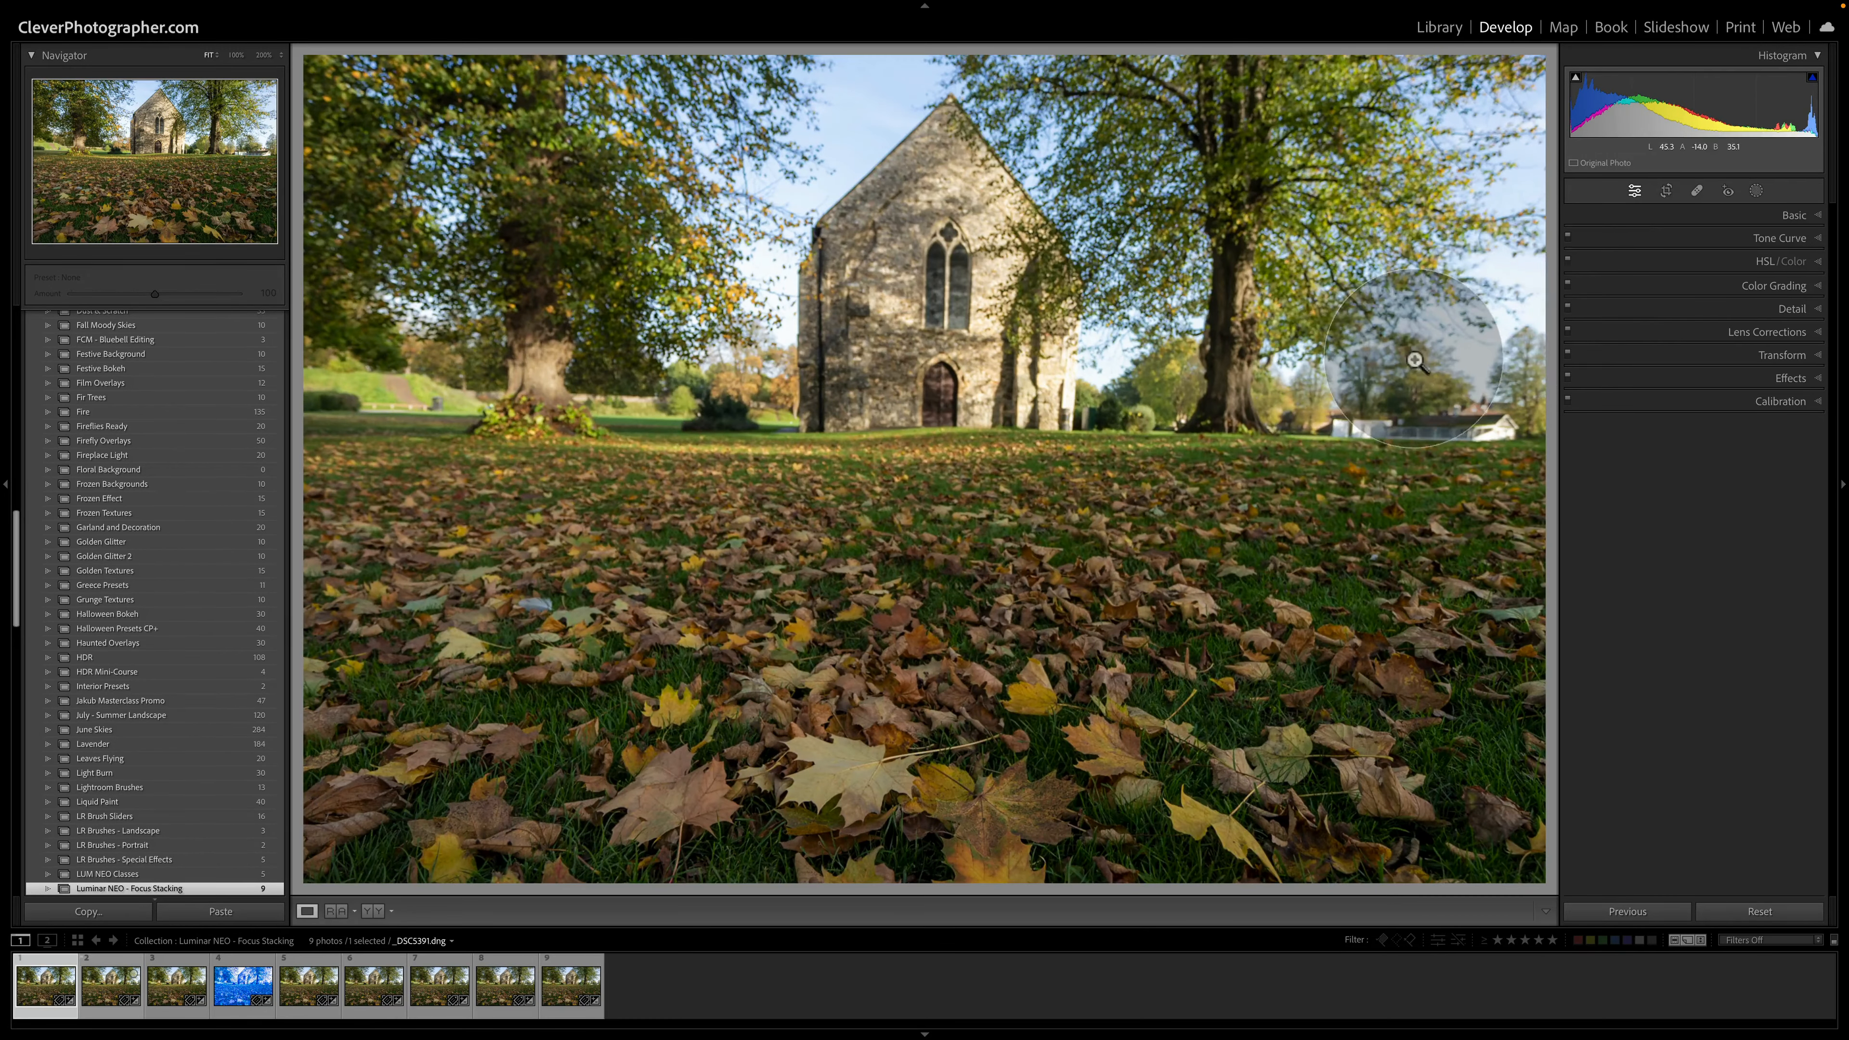
left_click(1746, 220)
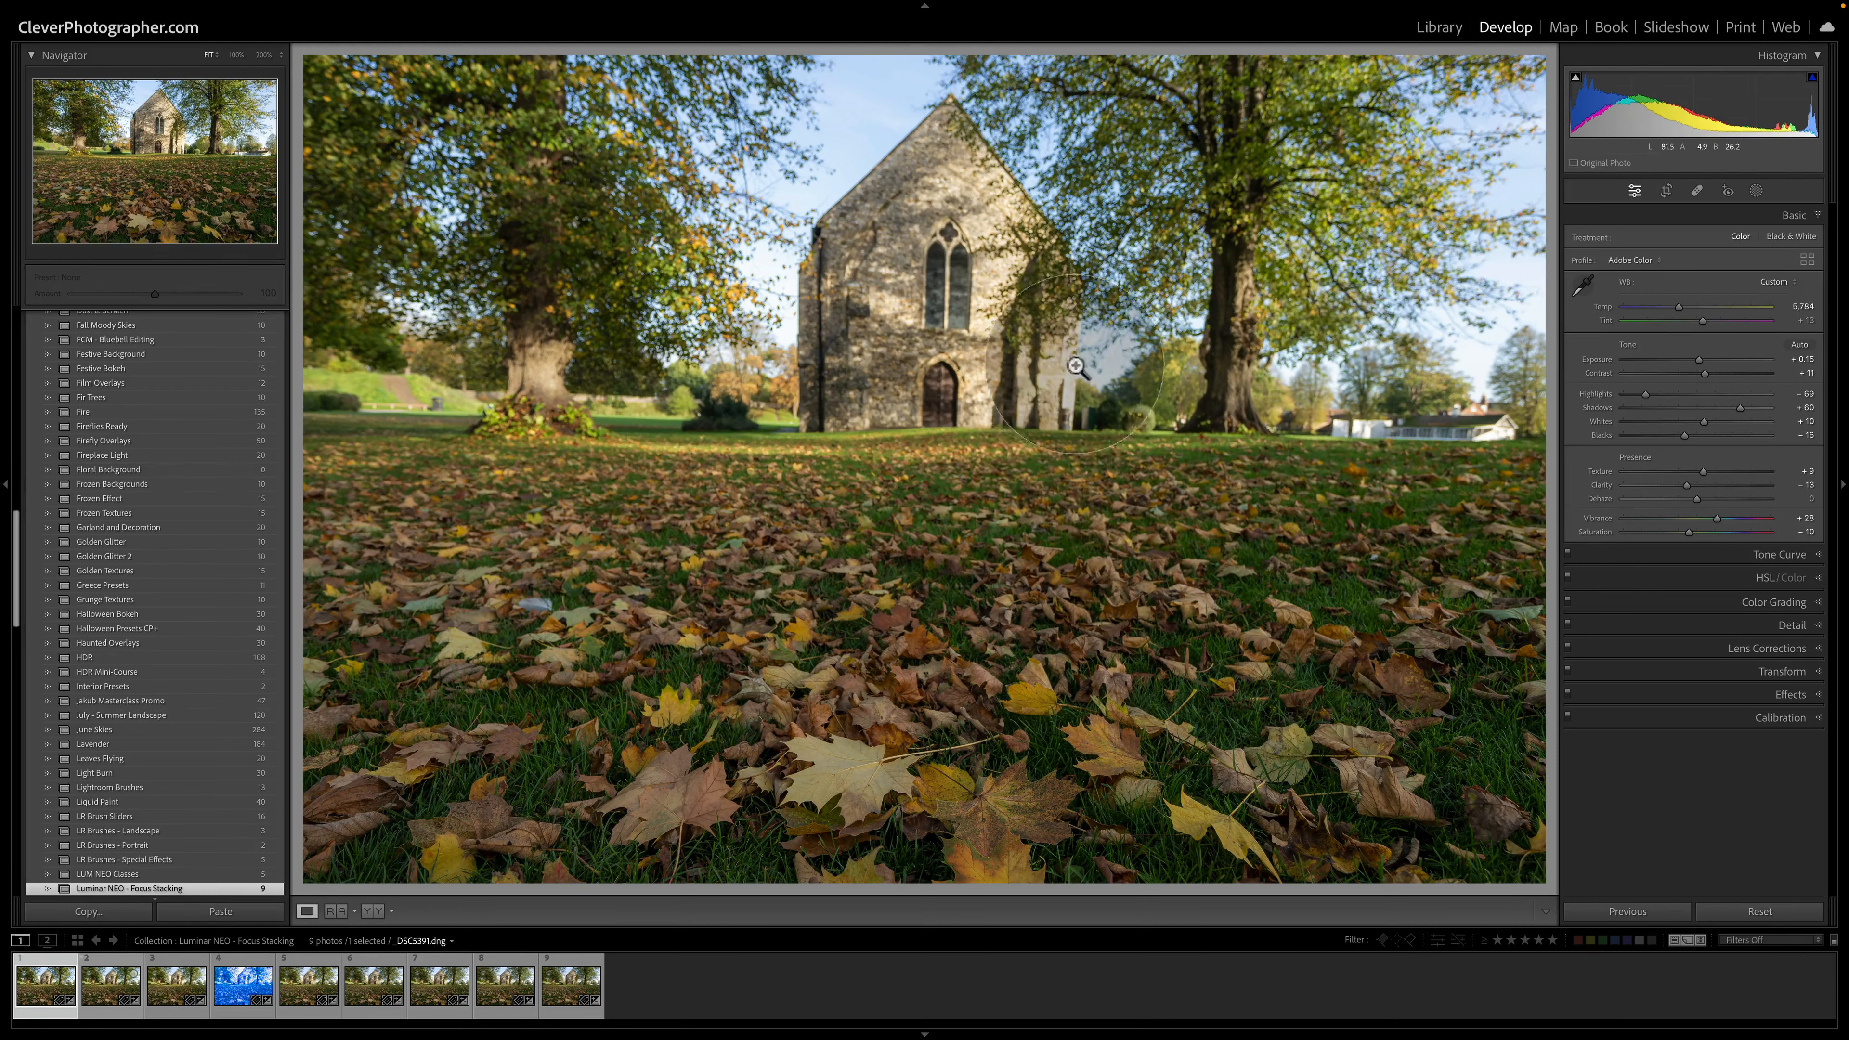
left_click(246, 990)
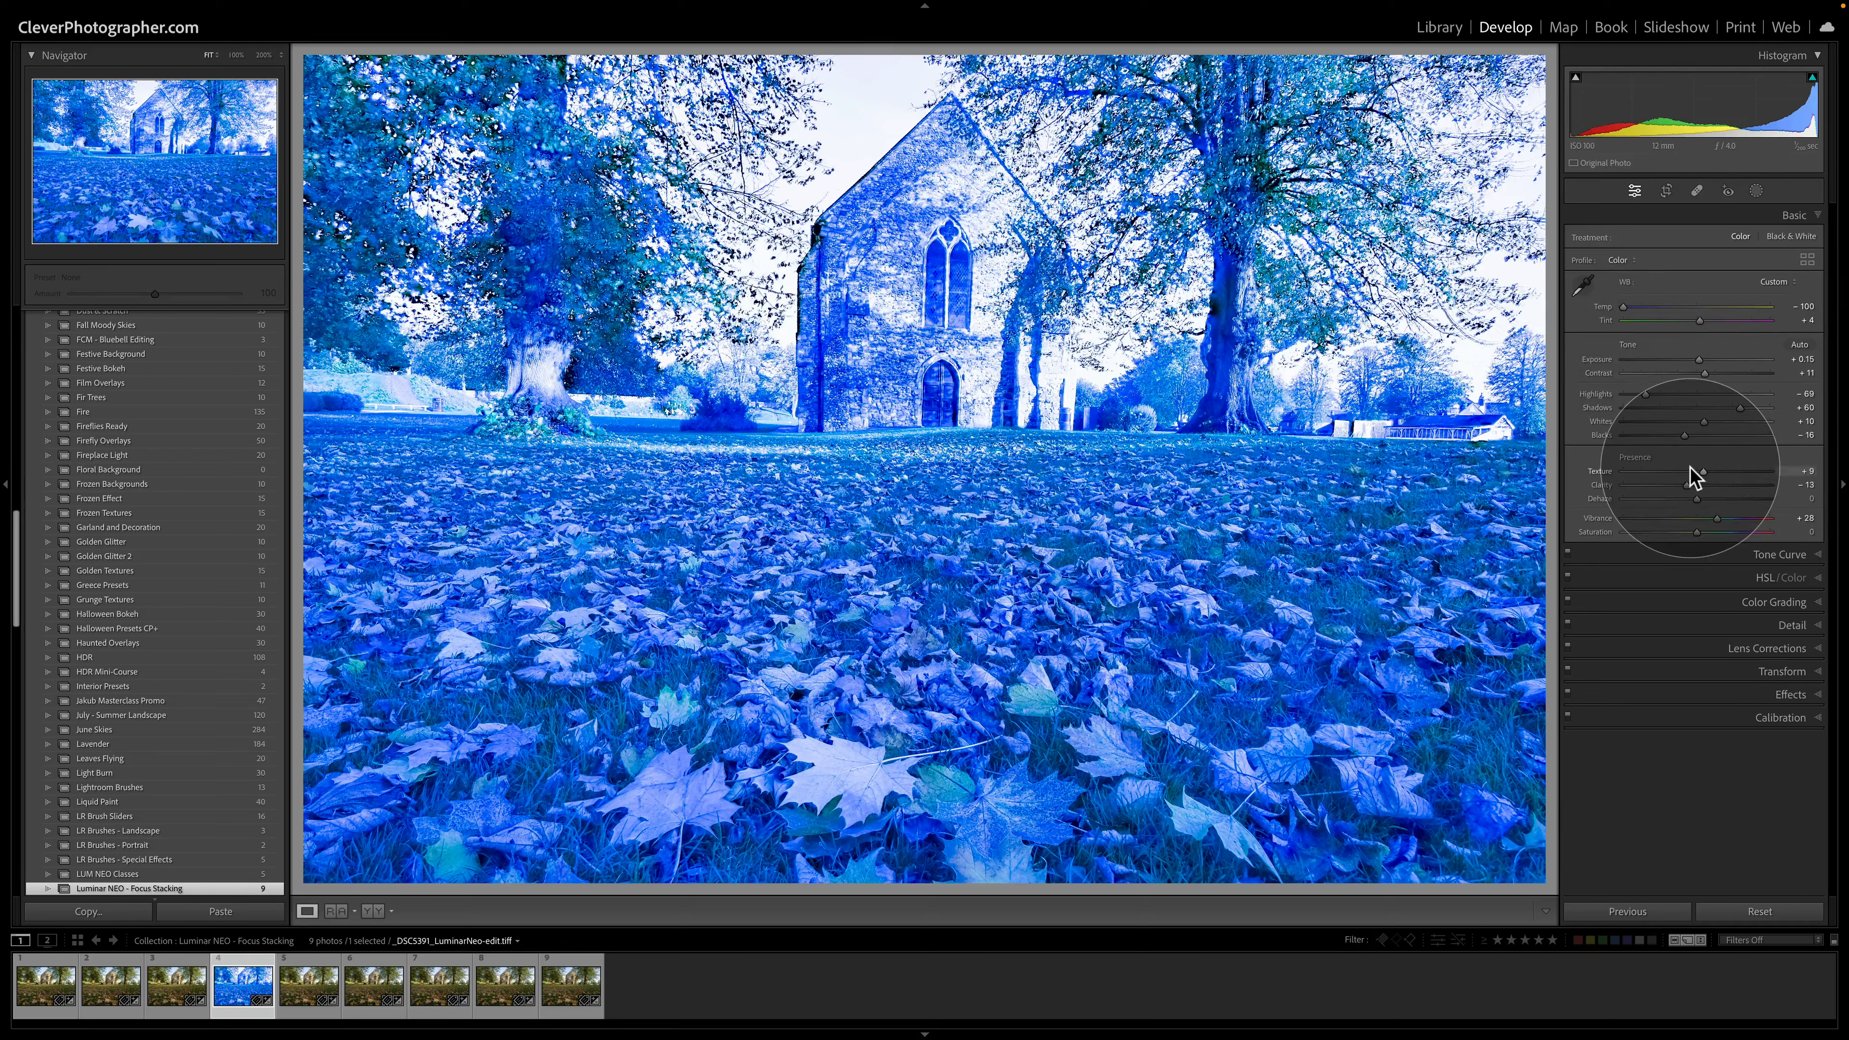
left_click(1761, 913)
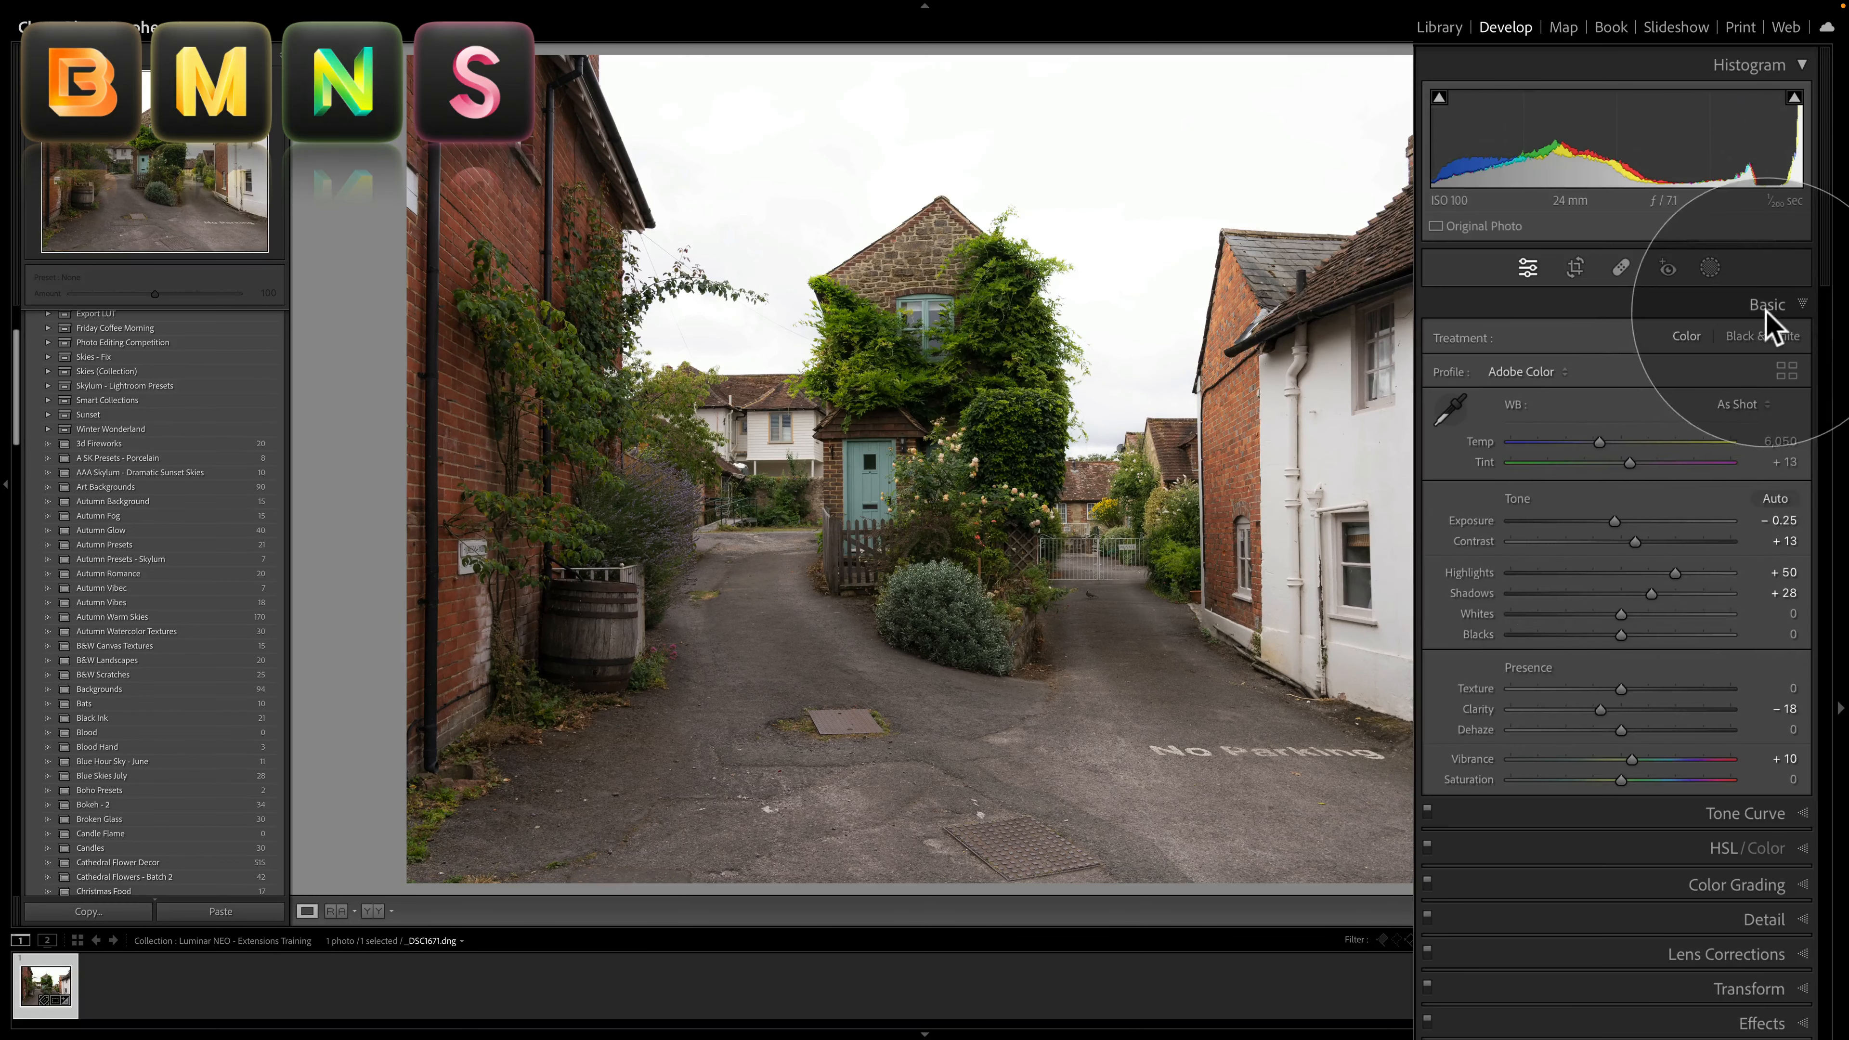
Review the Lens Corrections, Detail sharpening and noise reduction, and Basic settings of the street photo _DSC1671.dng
left_click(1726, 959)
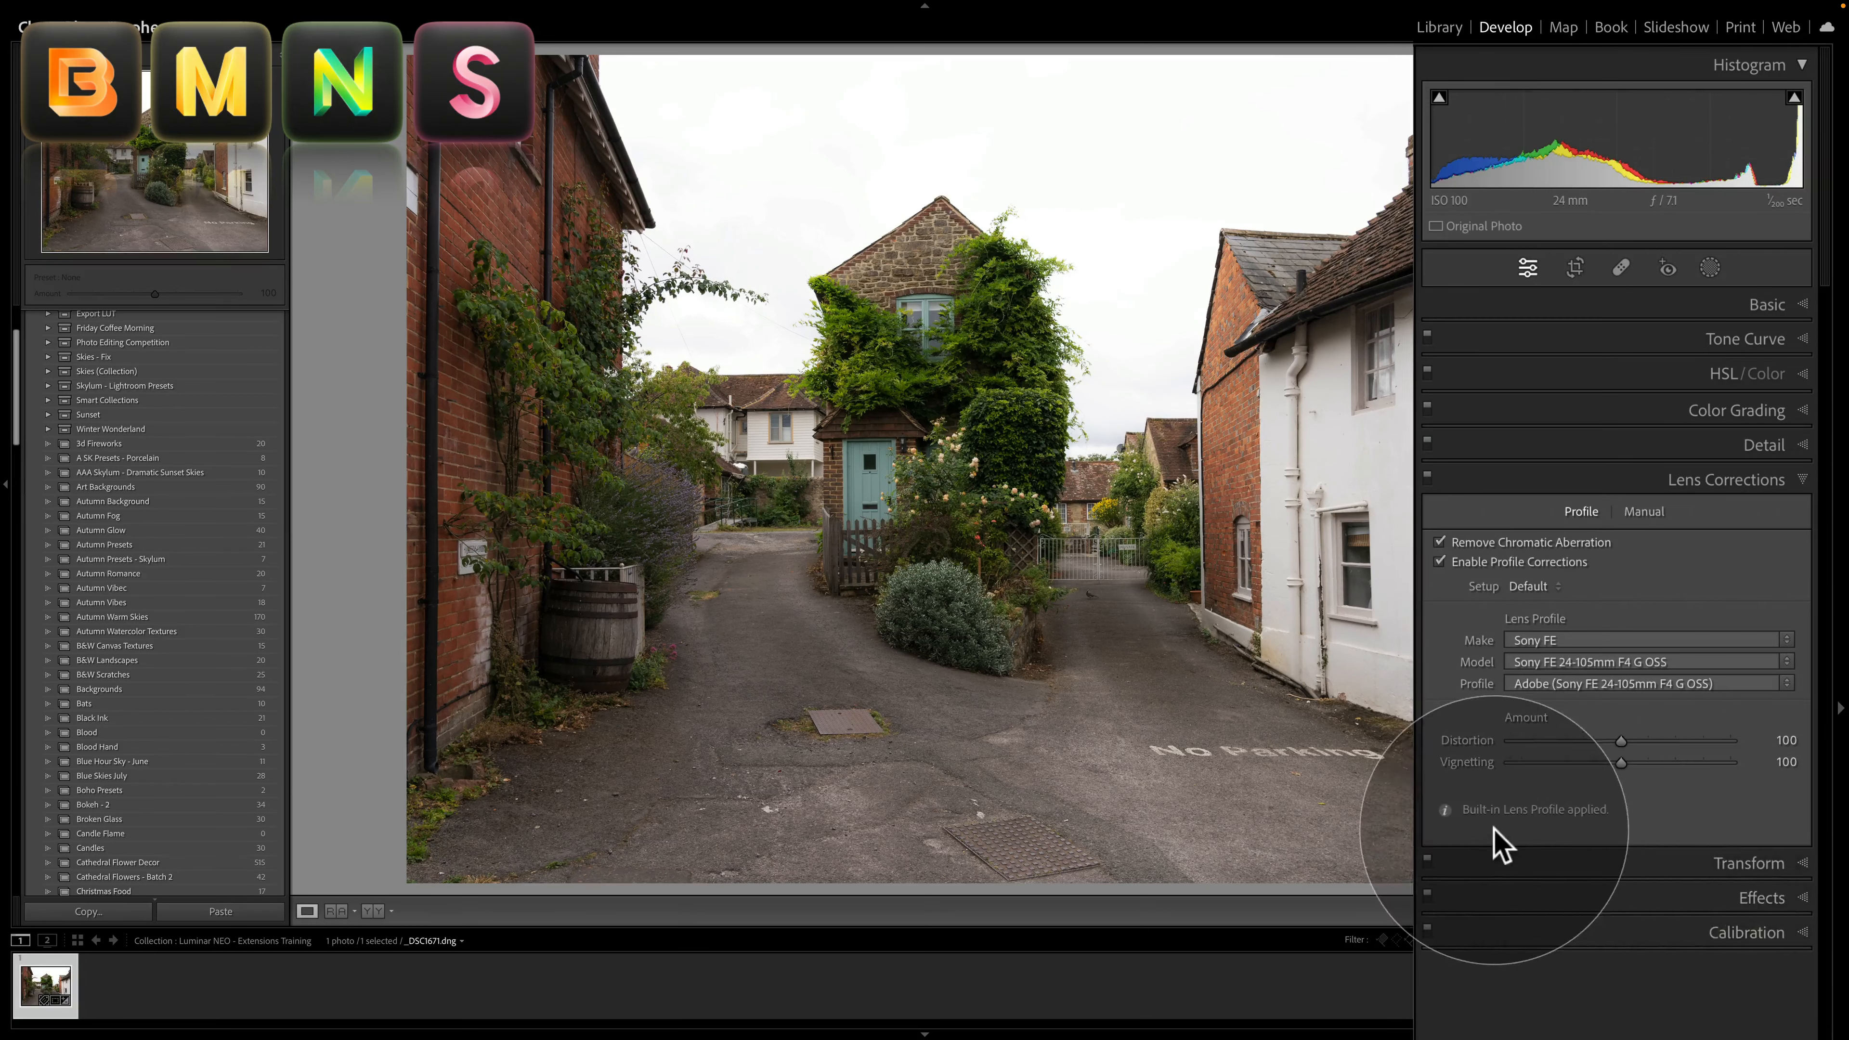
left_click(1748, 480)
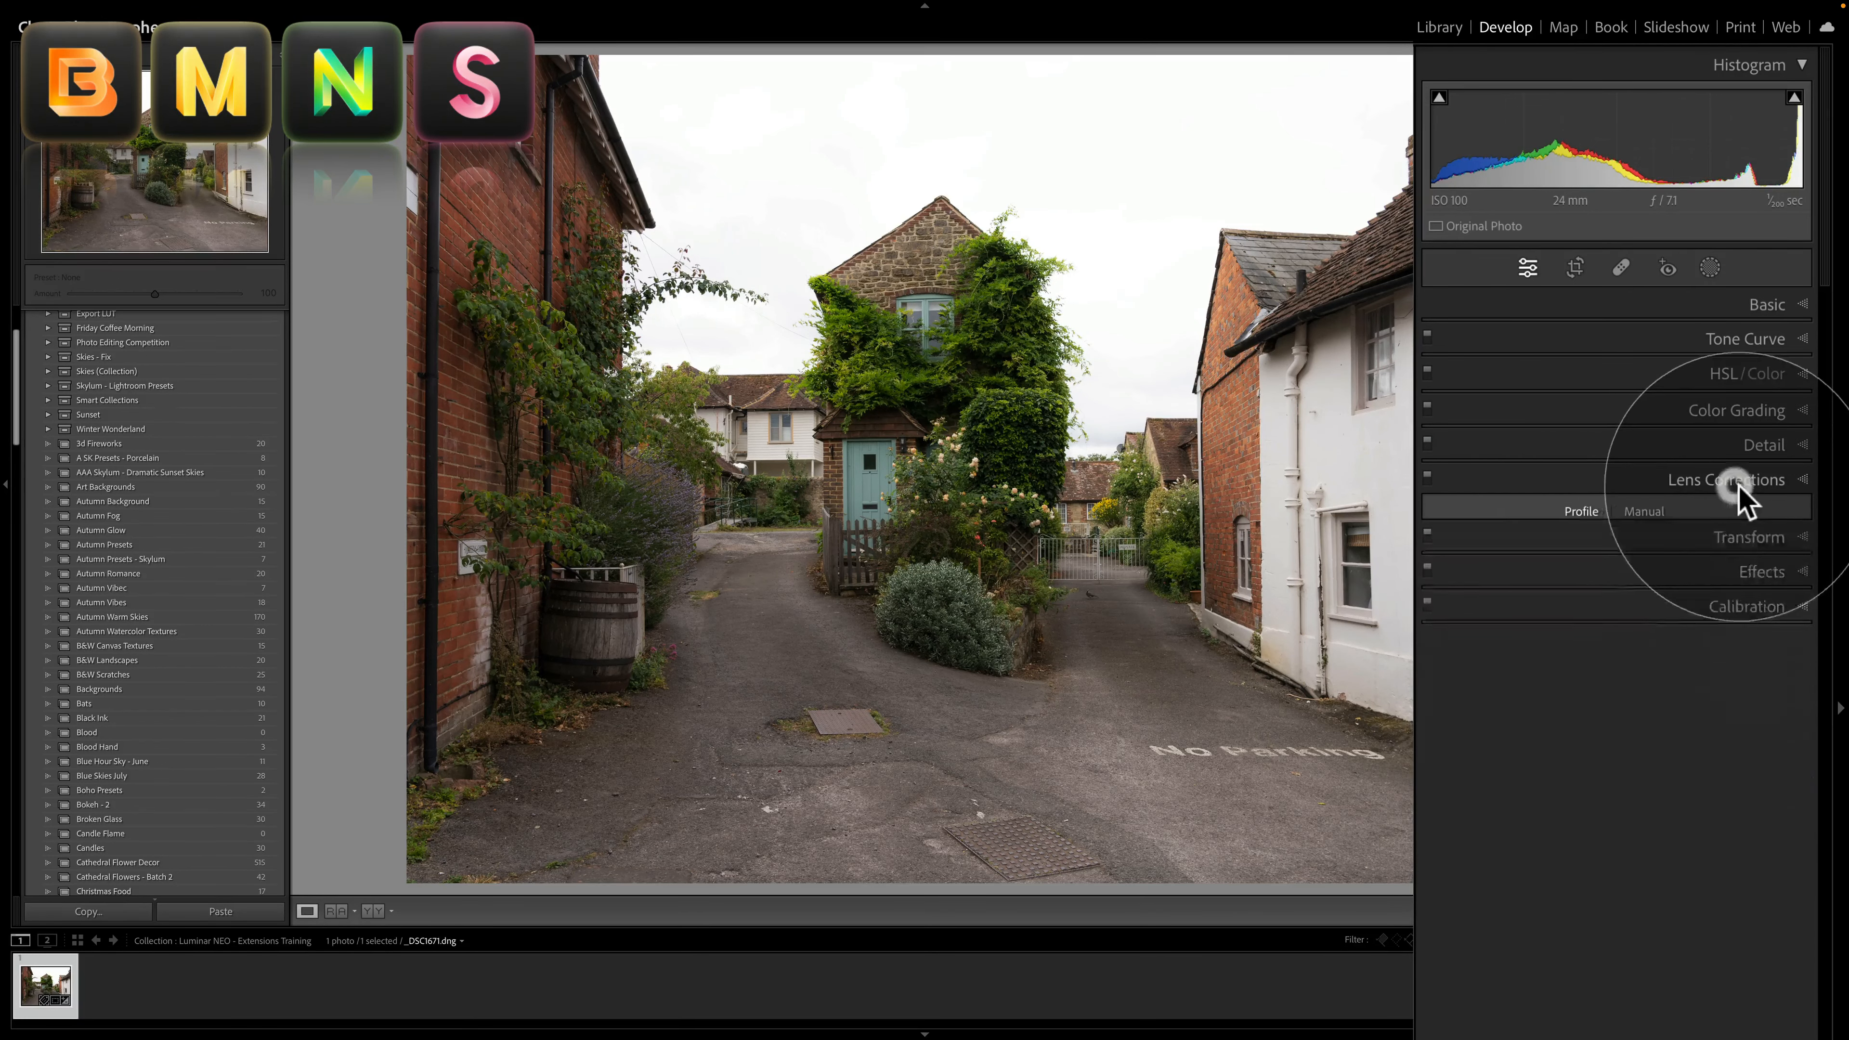
left_click(1762, 446)
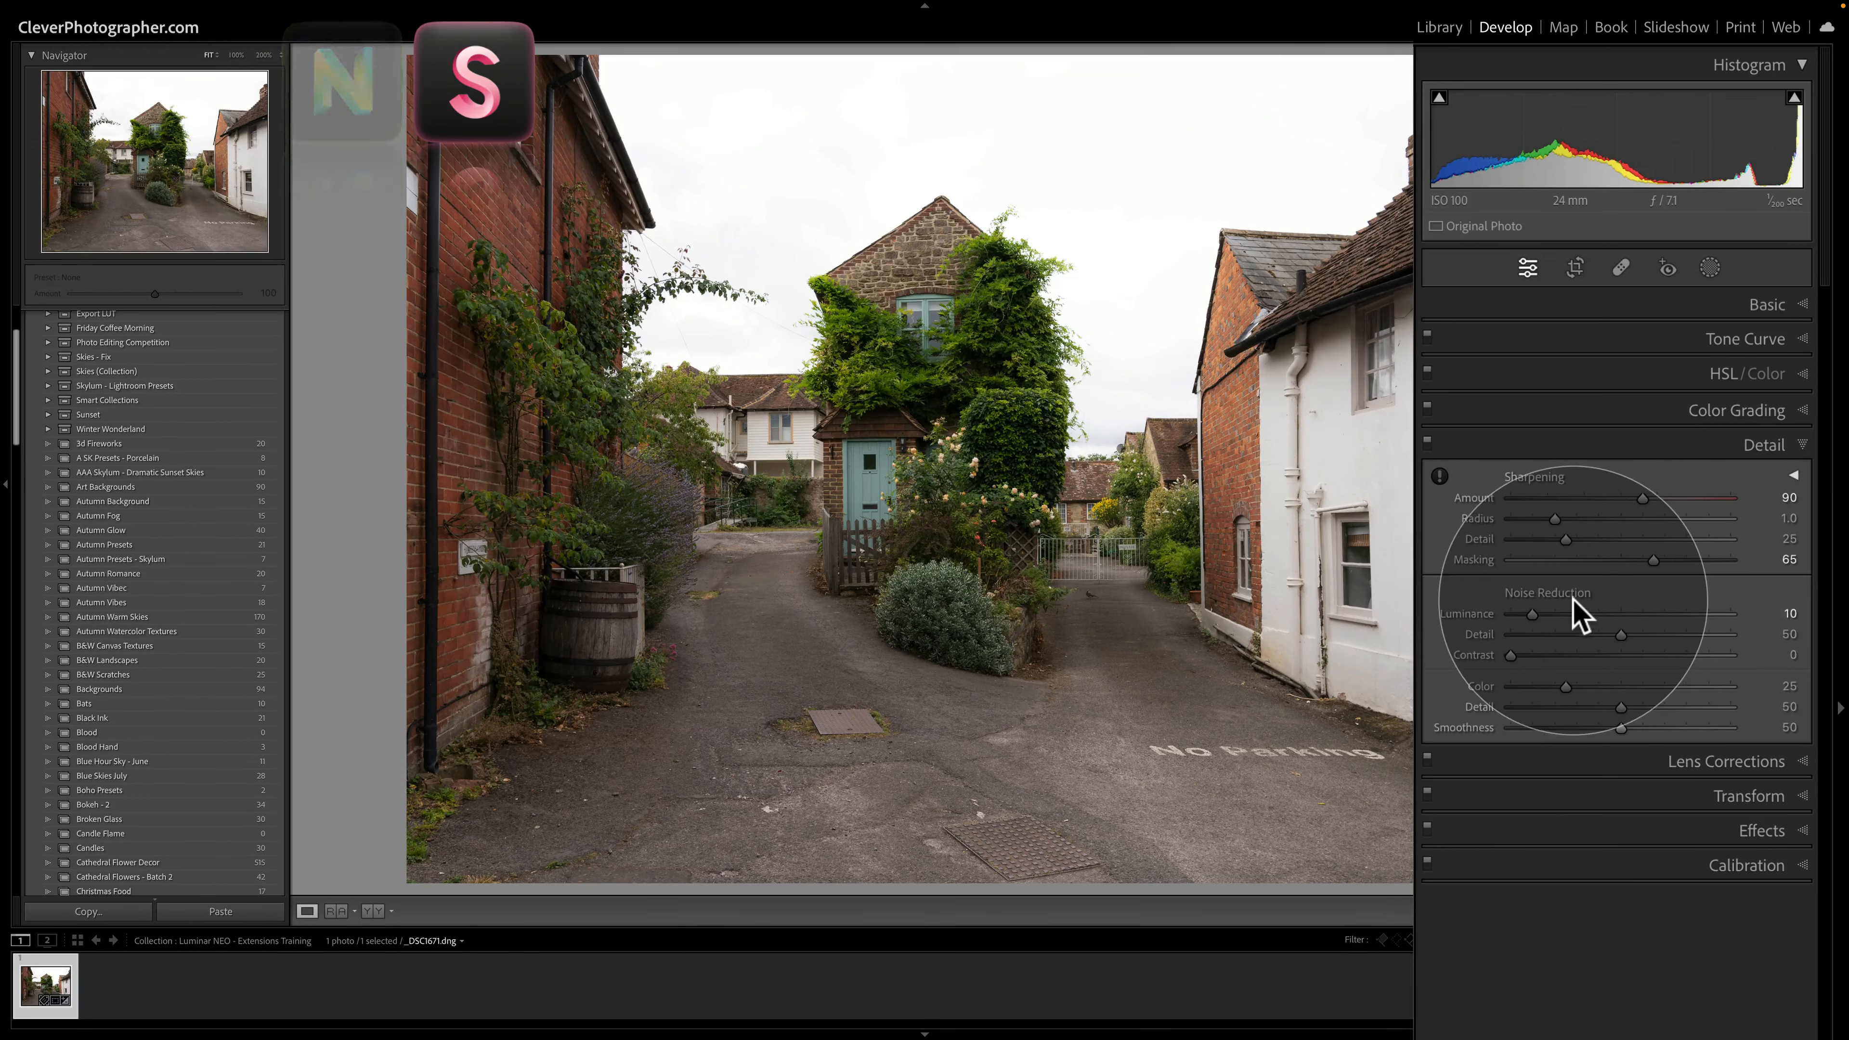
left_click(1718, 466)
left_click(1721, 482)
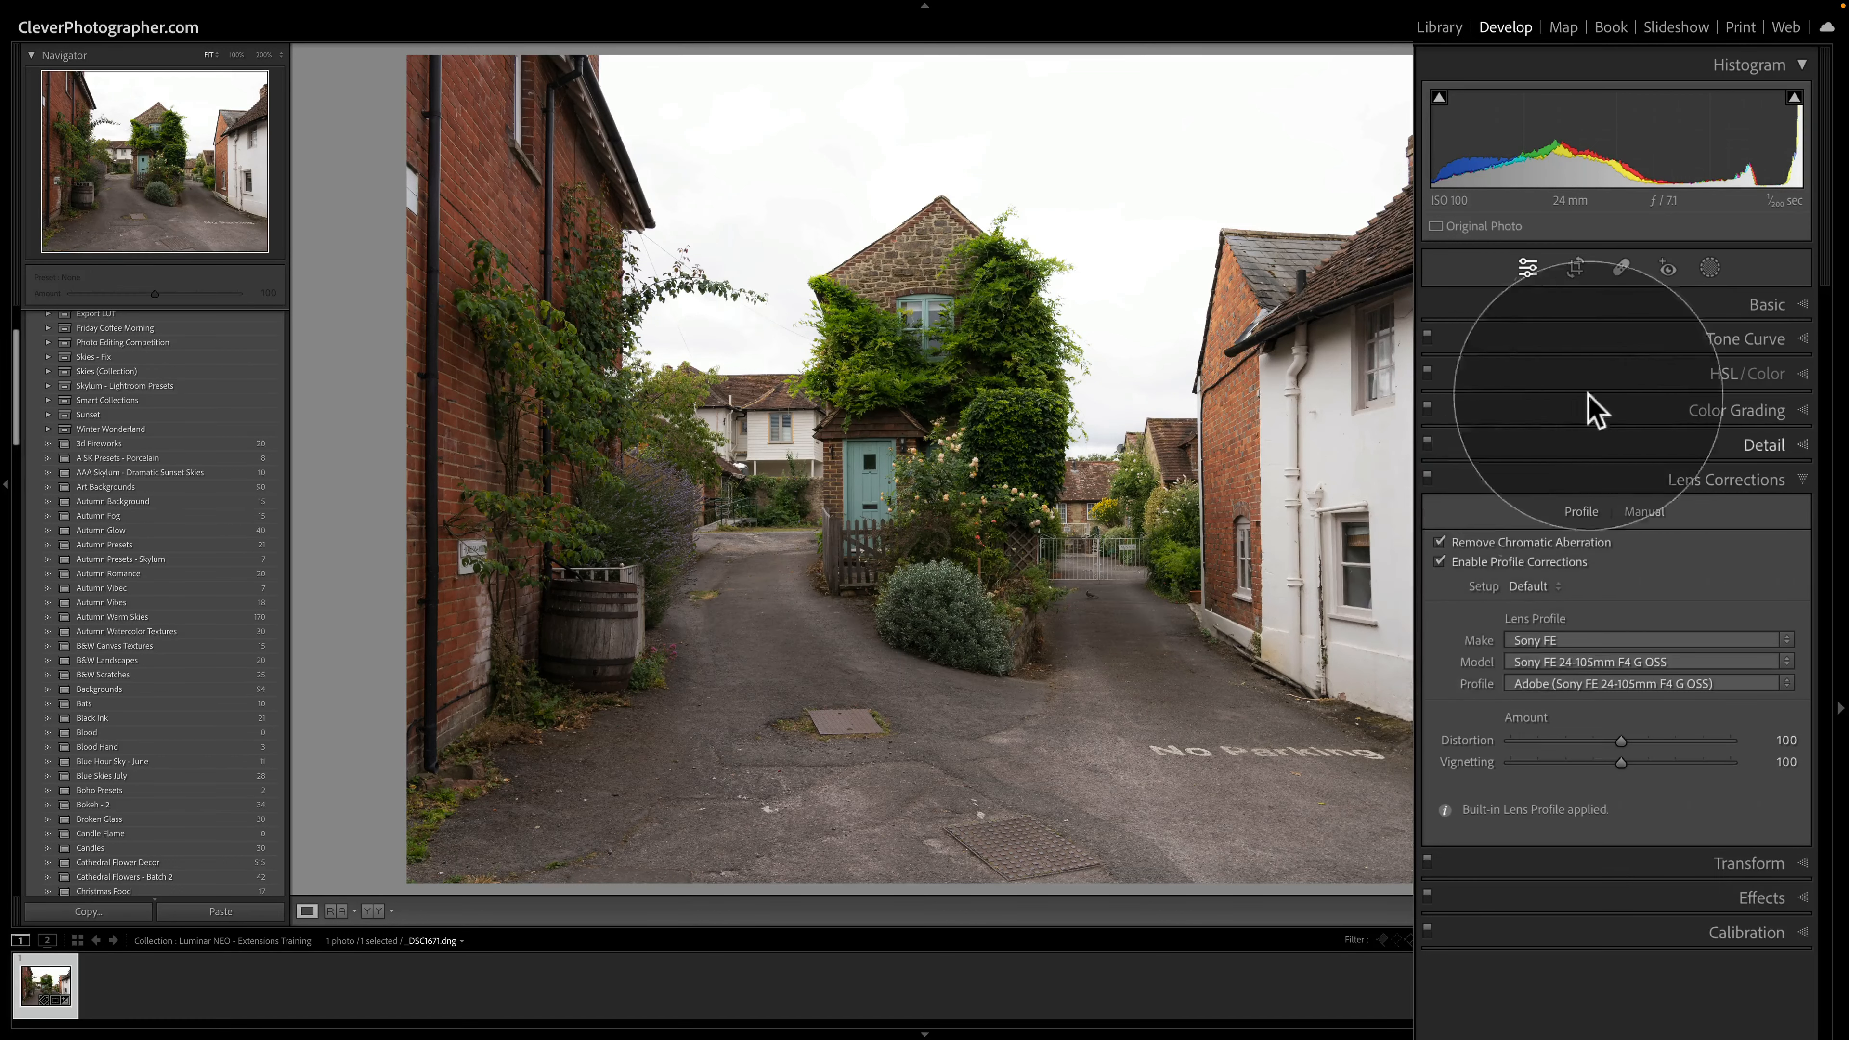
left_click(1676, 306)
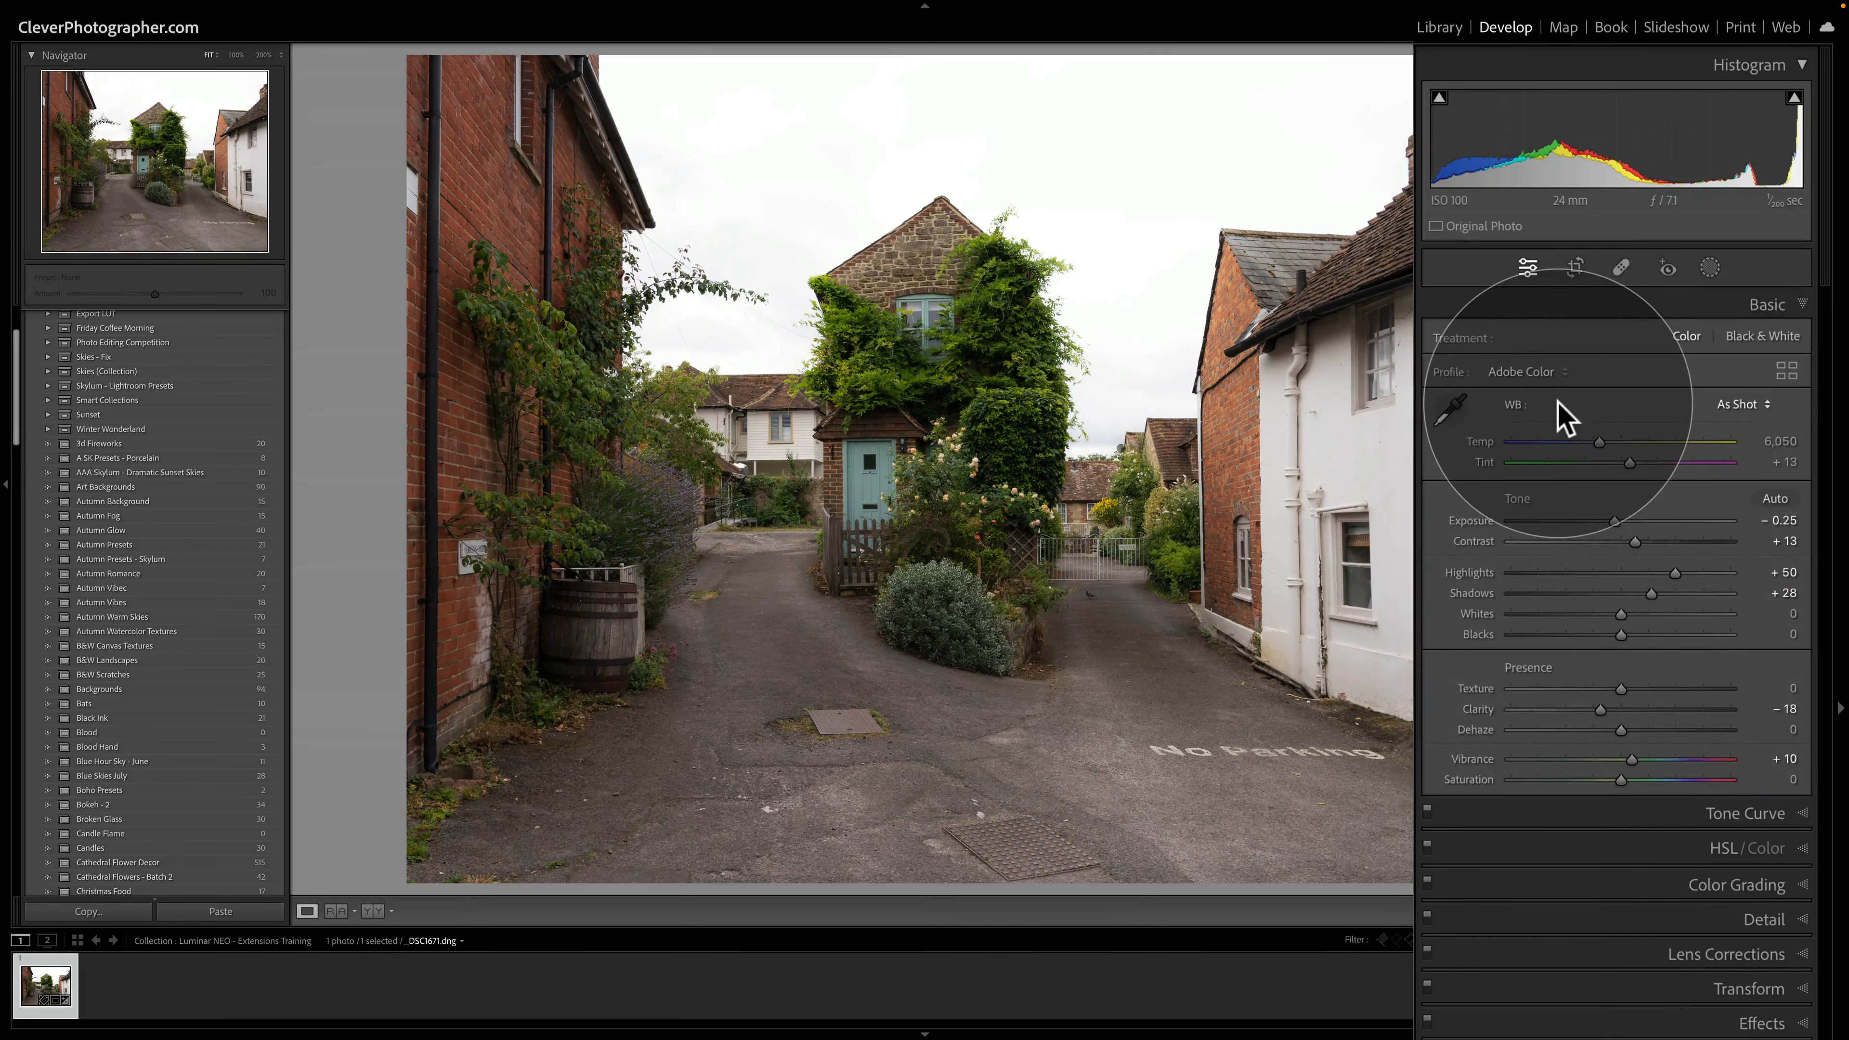
left_click(1727, 922)
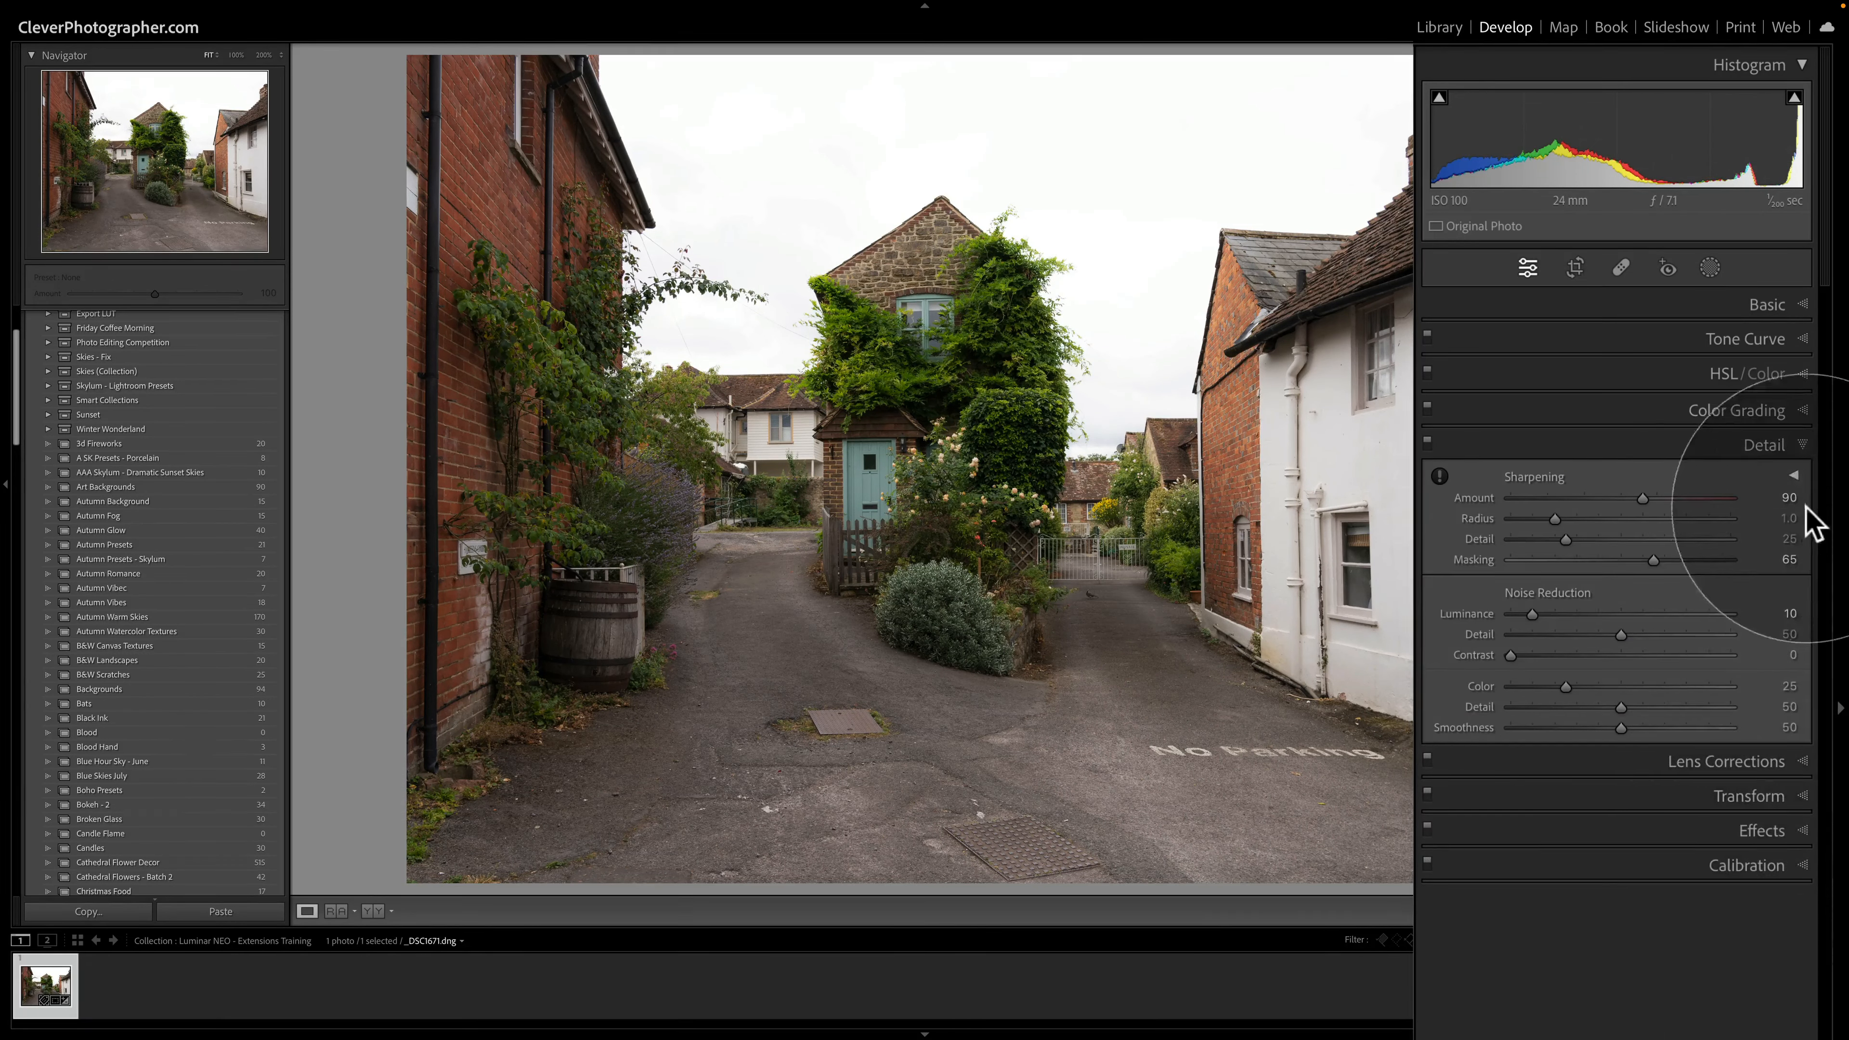
left_click(1783, 450)
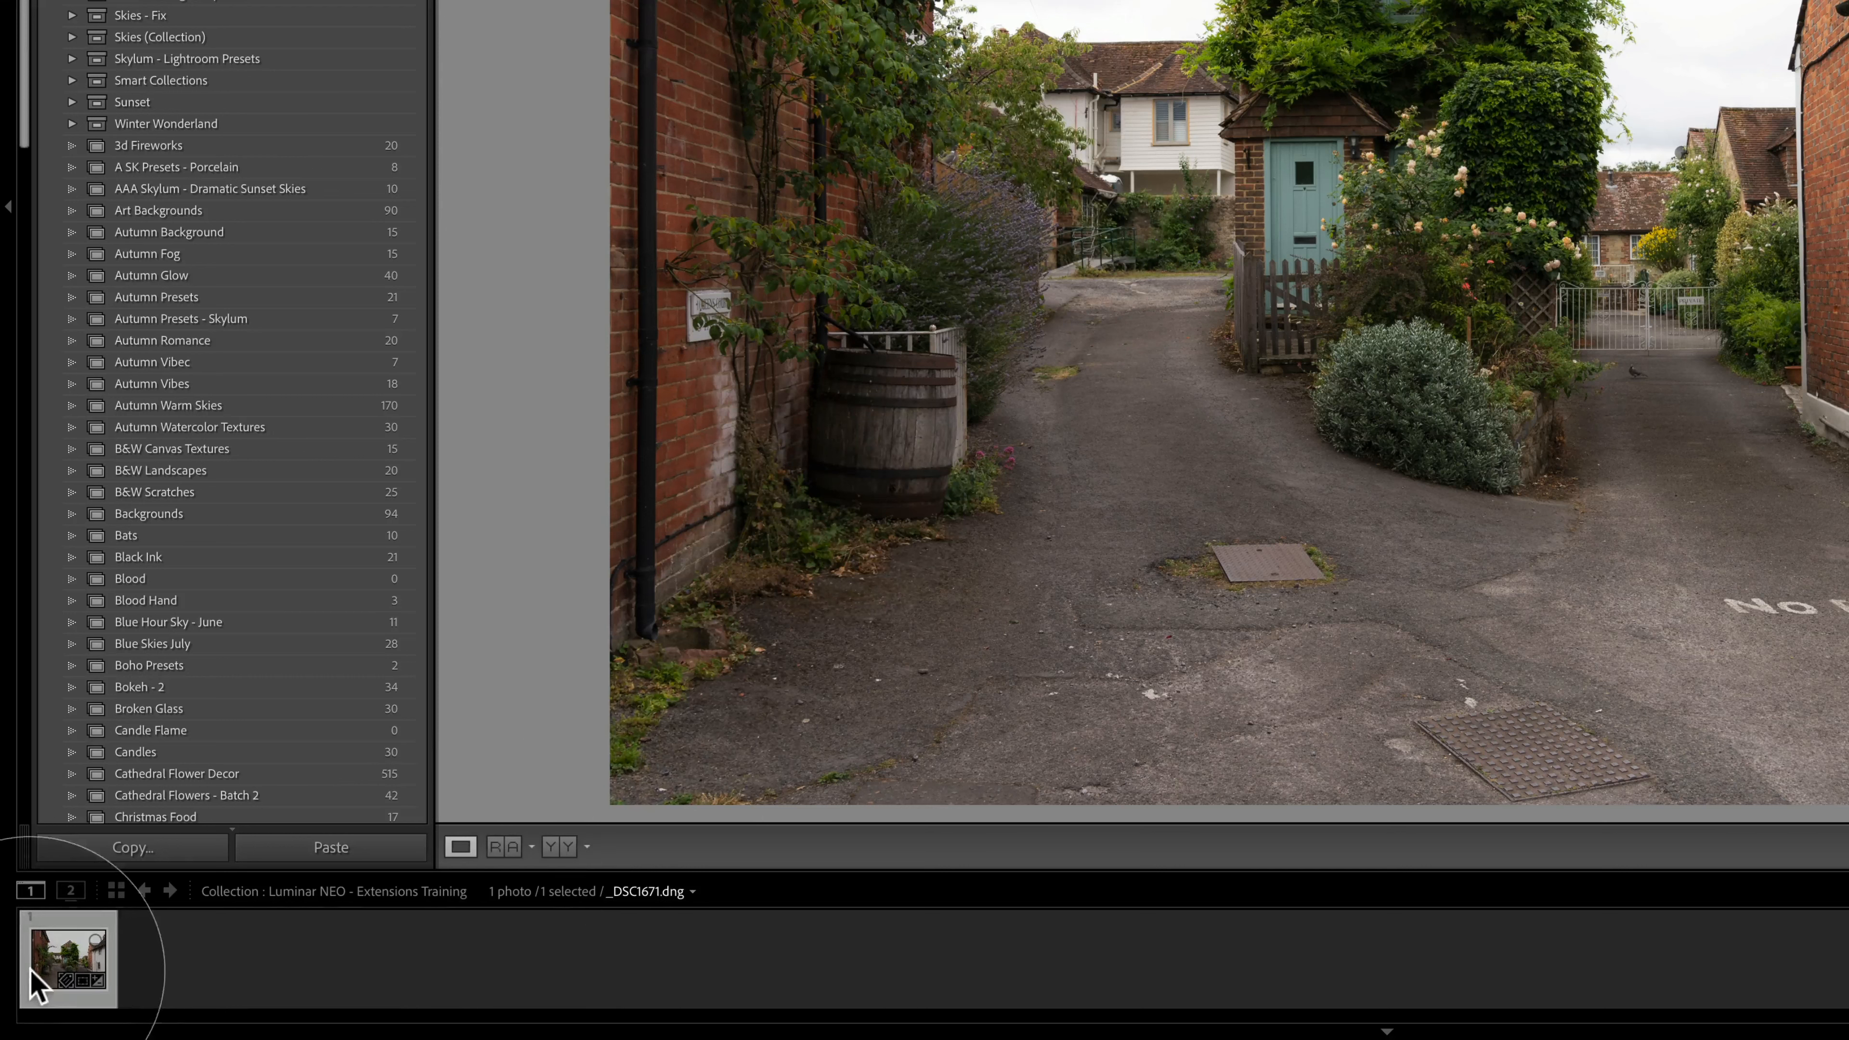
Start editing a copy of _DSC1671.dng in Luminar Neo, choosing TIFF format, Adobe RGB (1998) and 16 bits/component
right_click(36, 991)
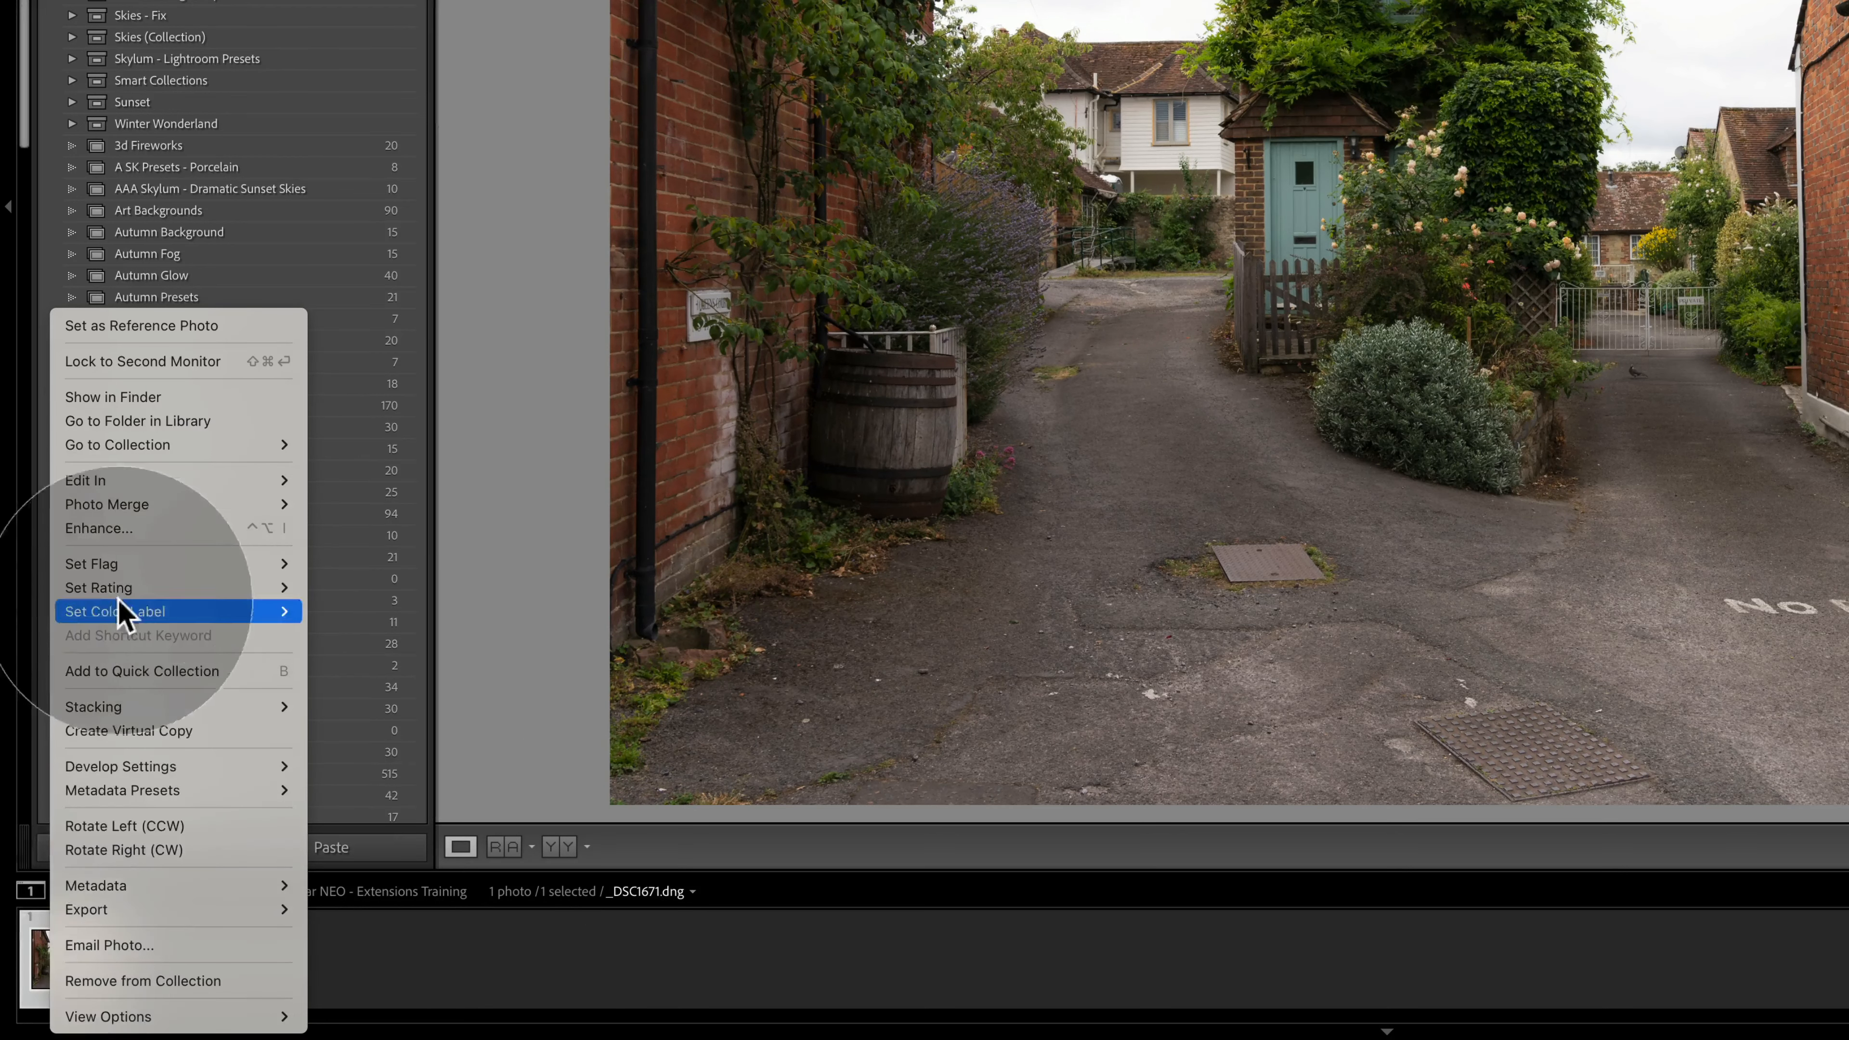
mouse_move(137, 486)
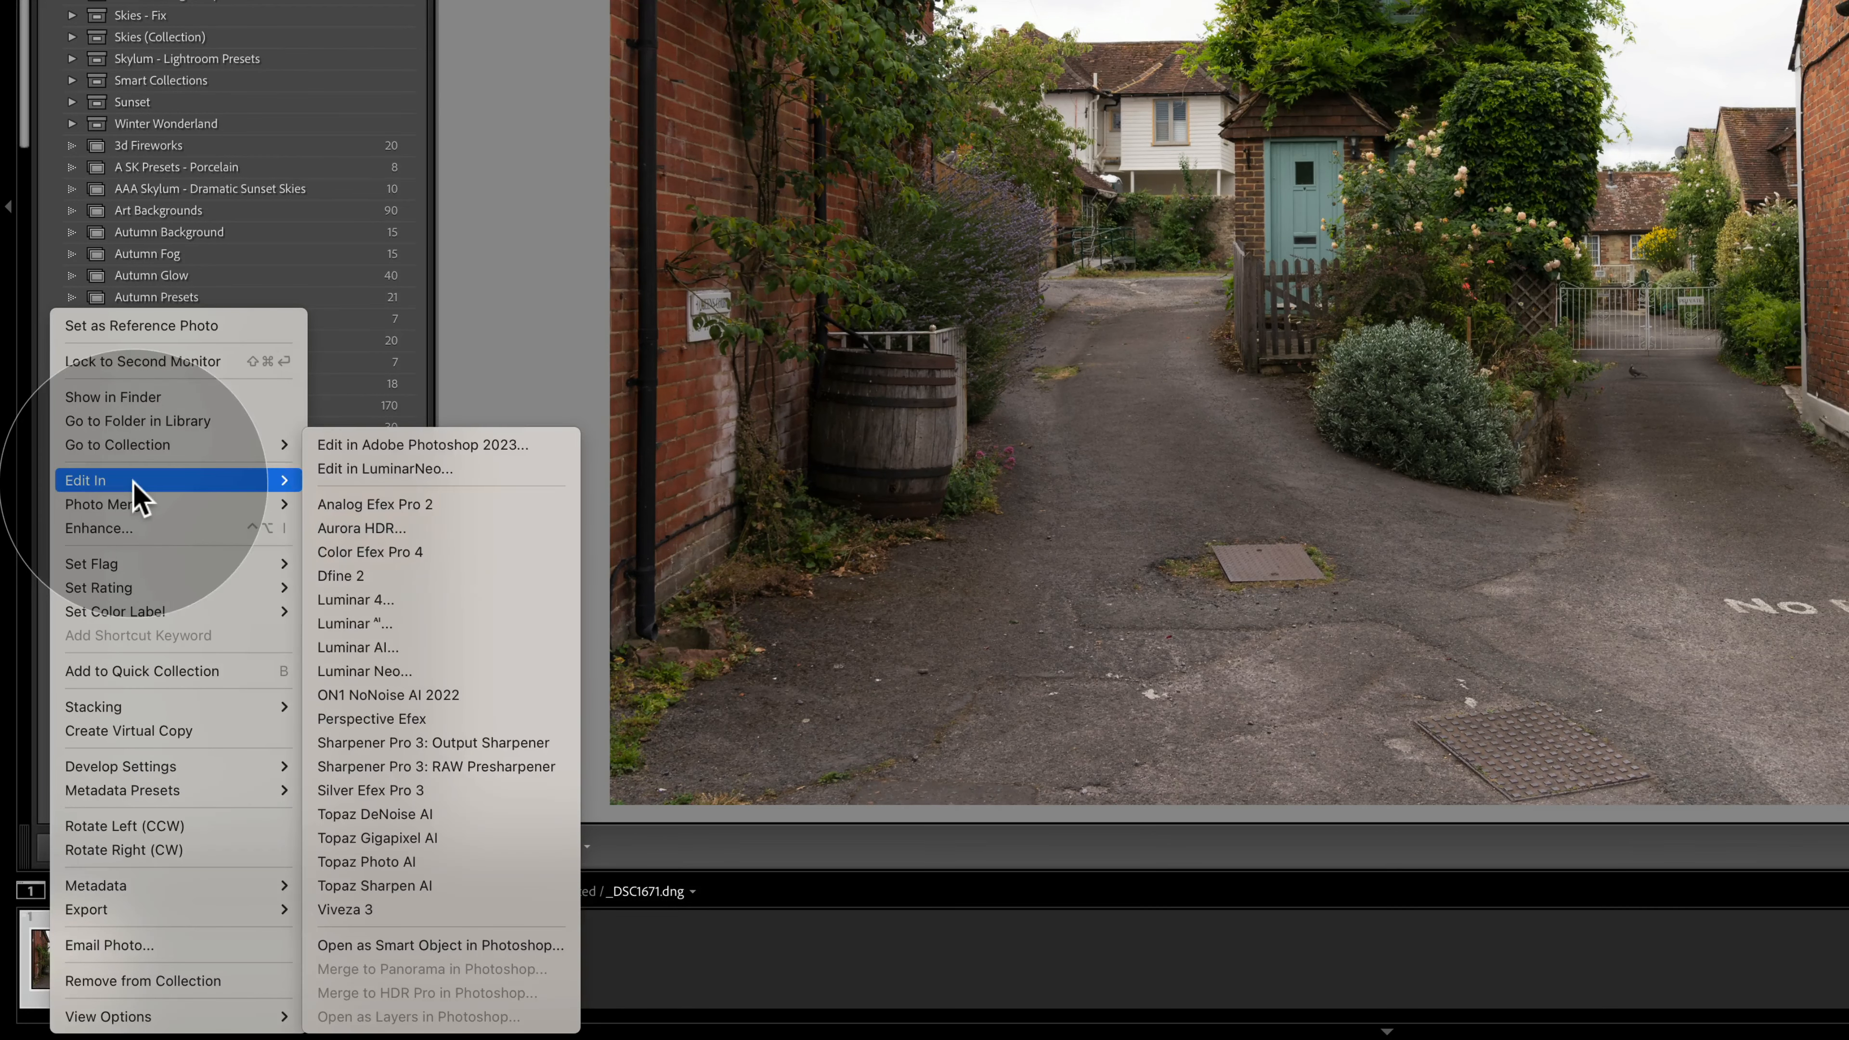
left_click(465, 671)
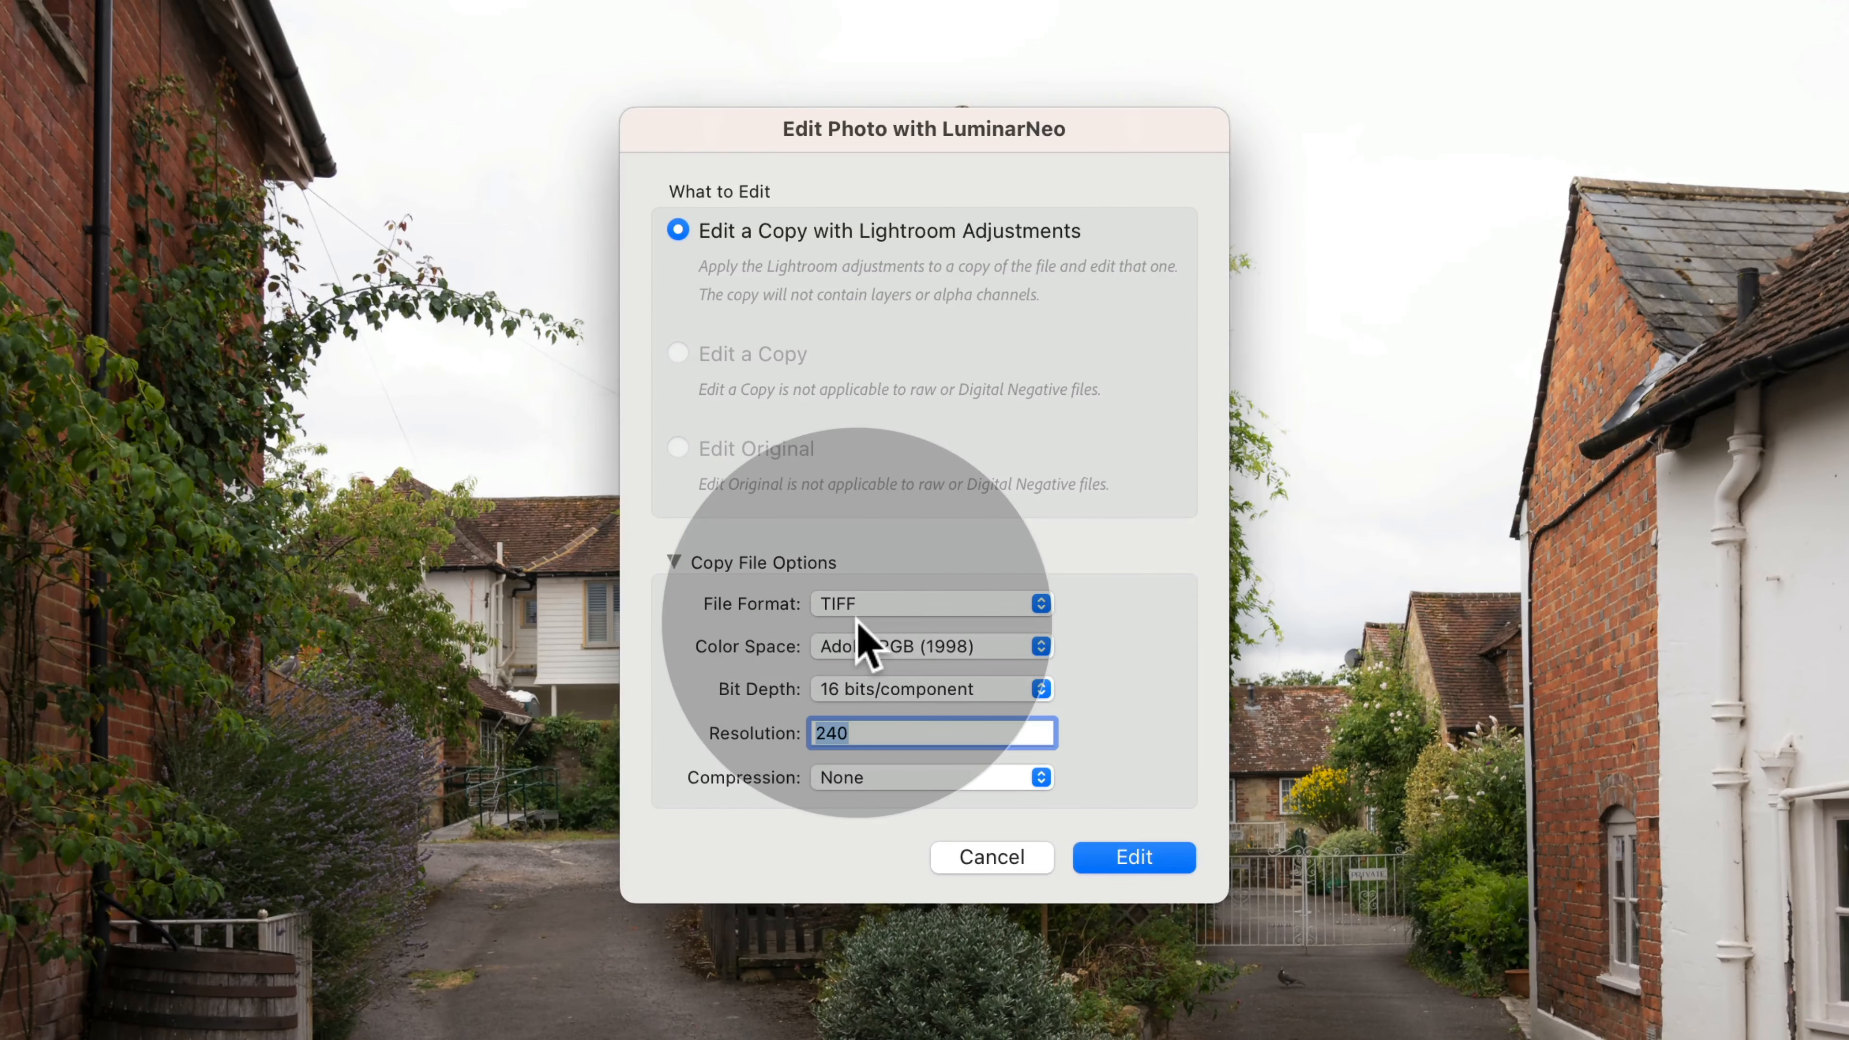
left_click(900, 604)
left_click(907, 603)
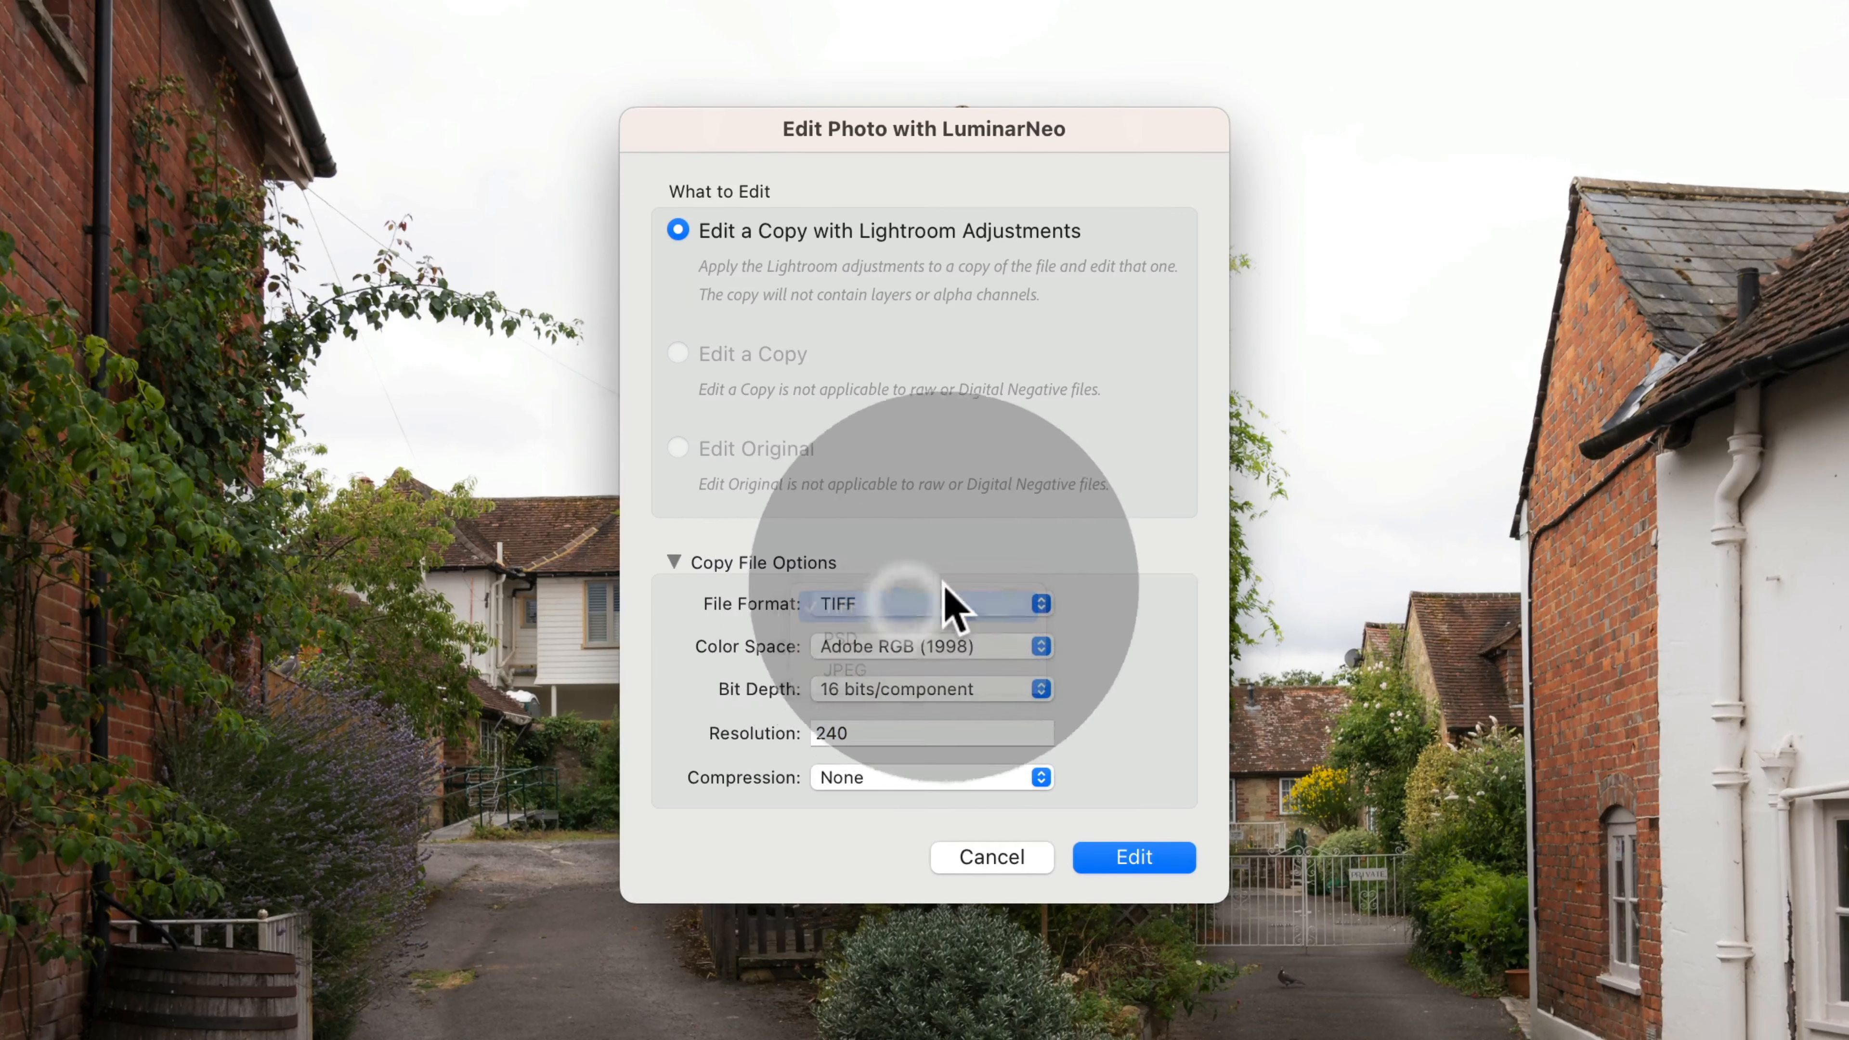
left_click(1019, 647)
left_click(985, 649)
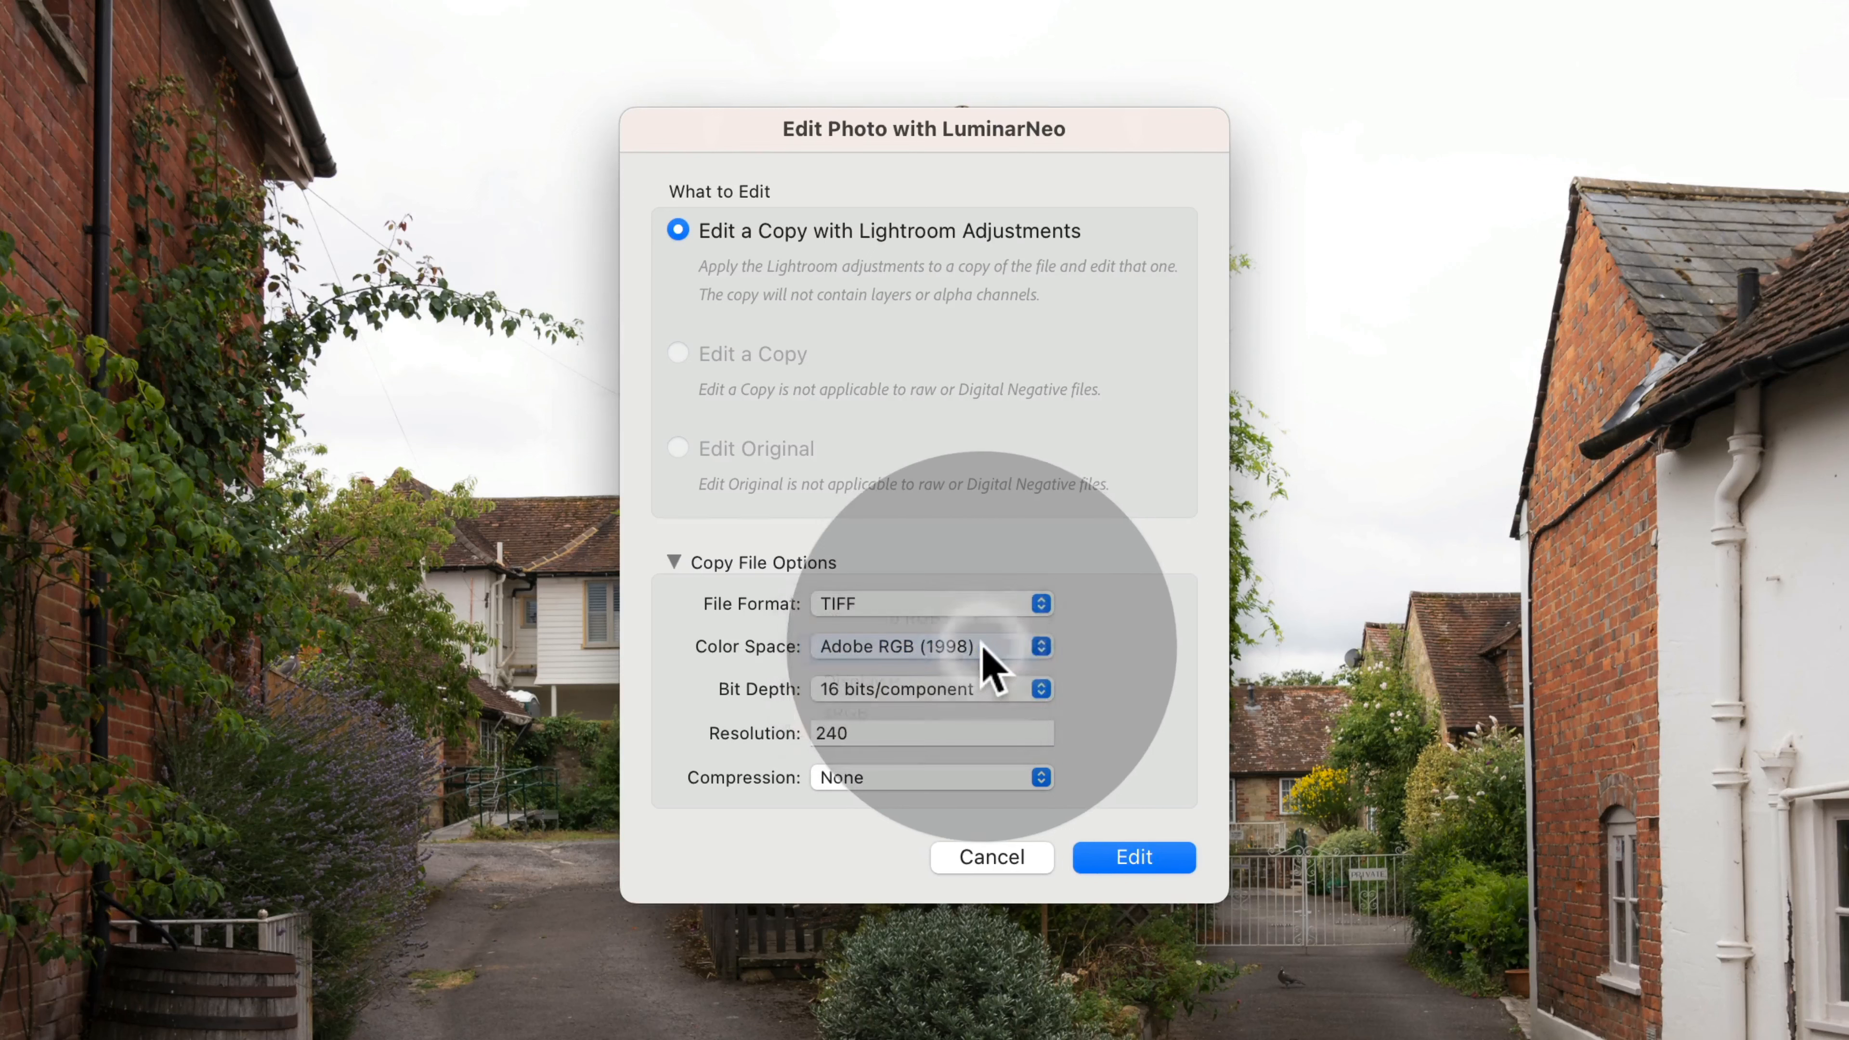
left_click(951, 690)
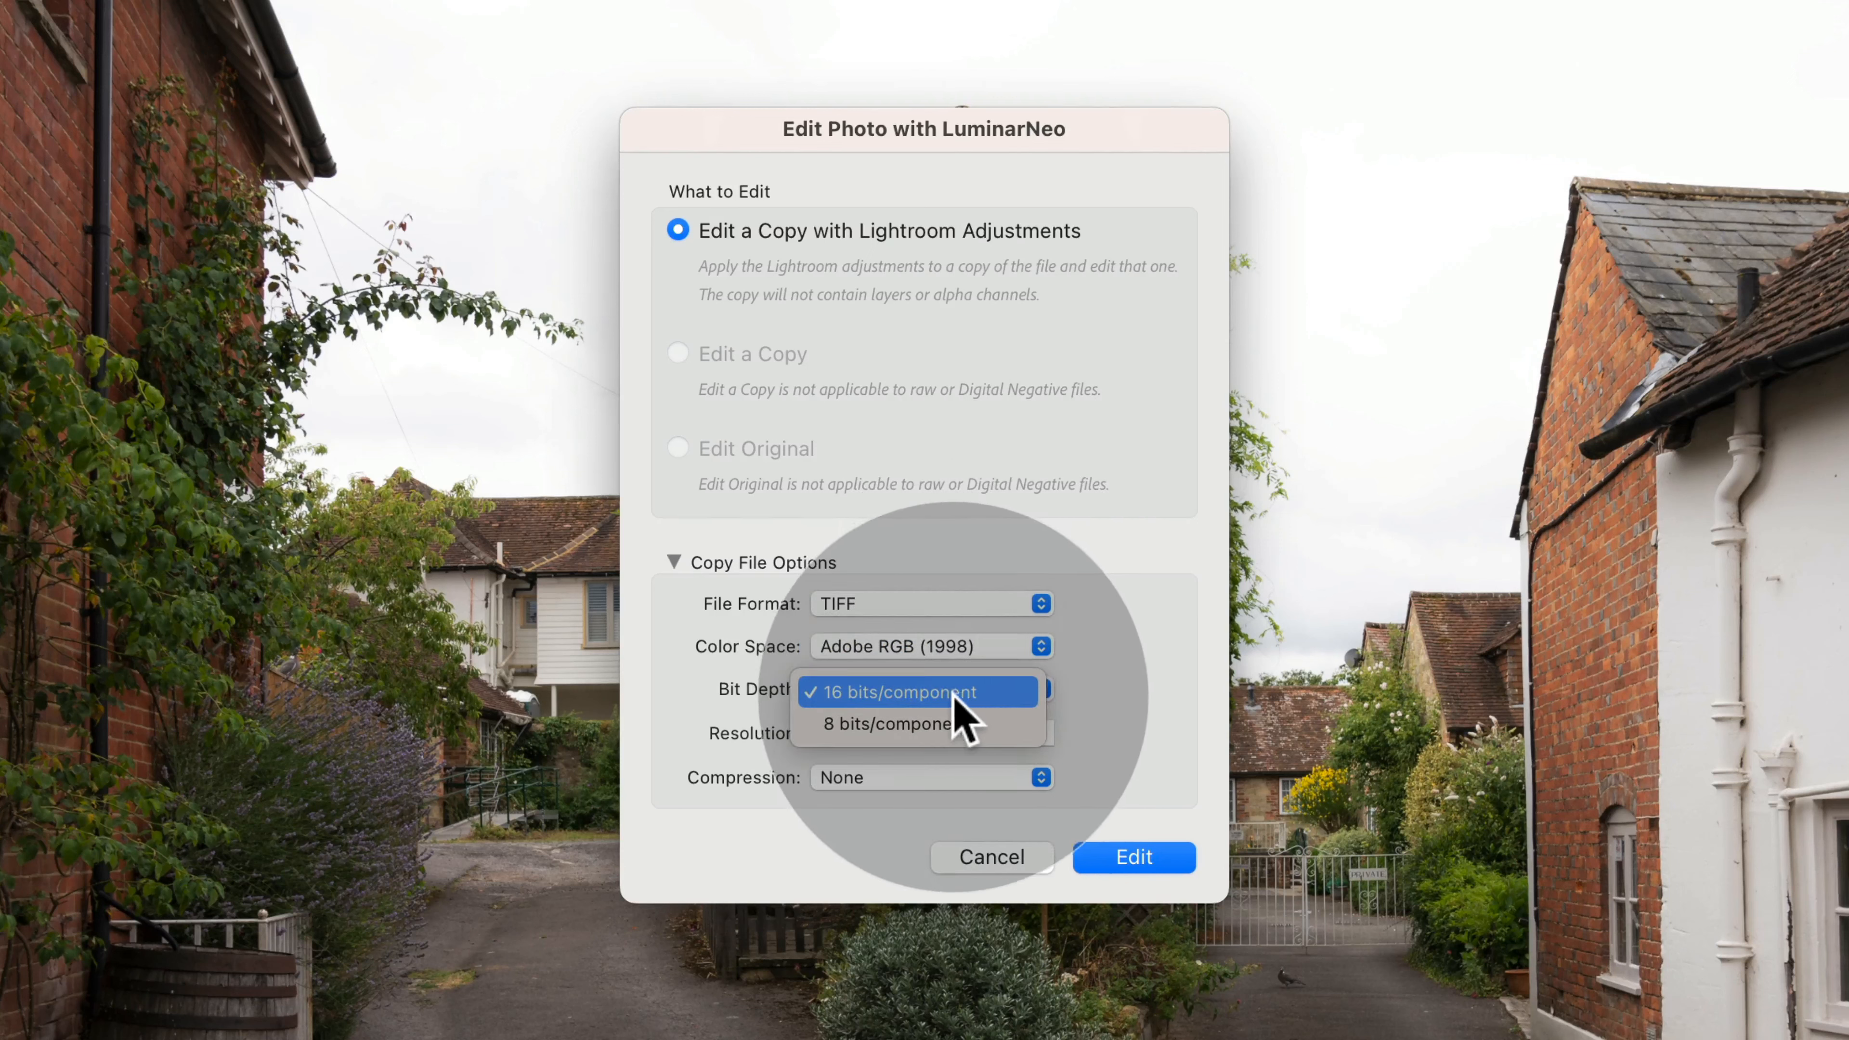
left_click(955, 690)
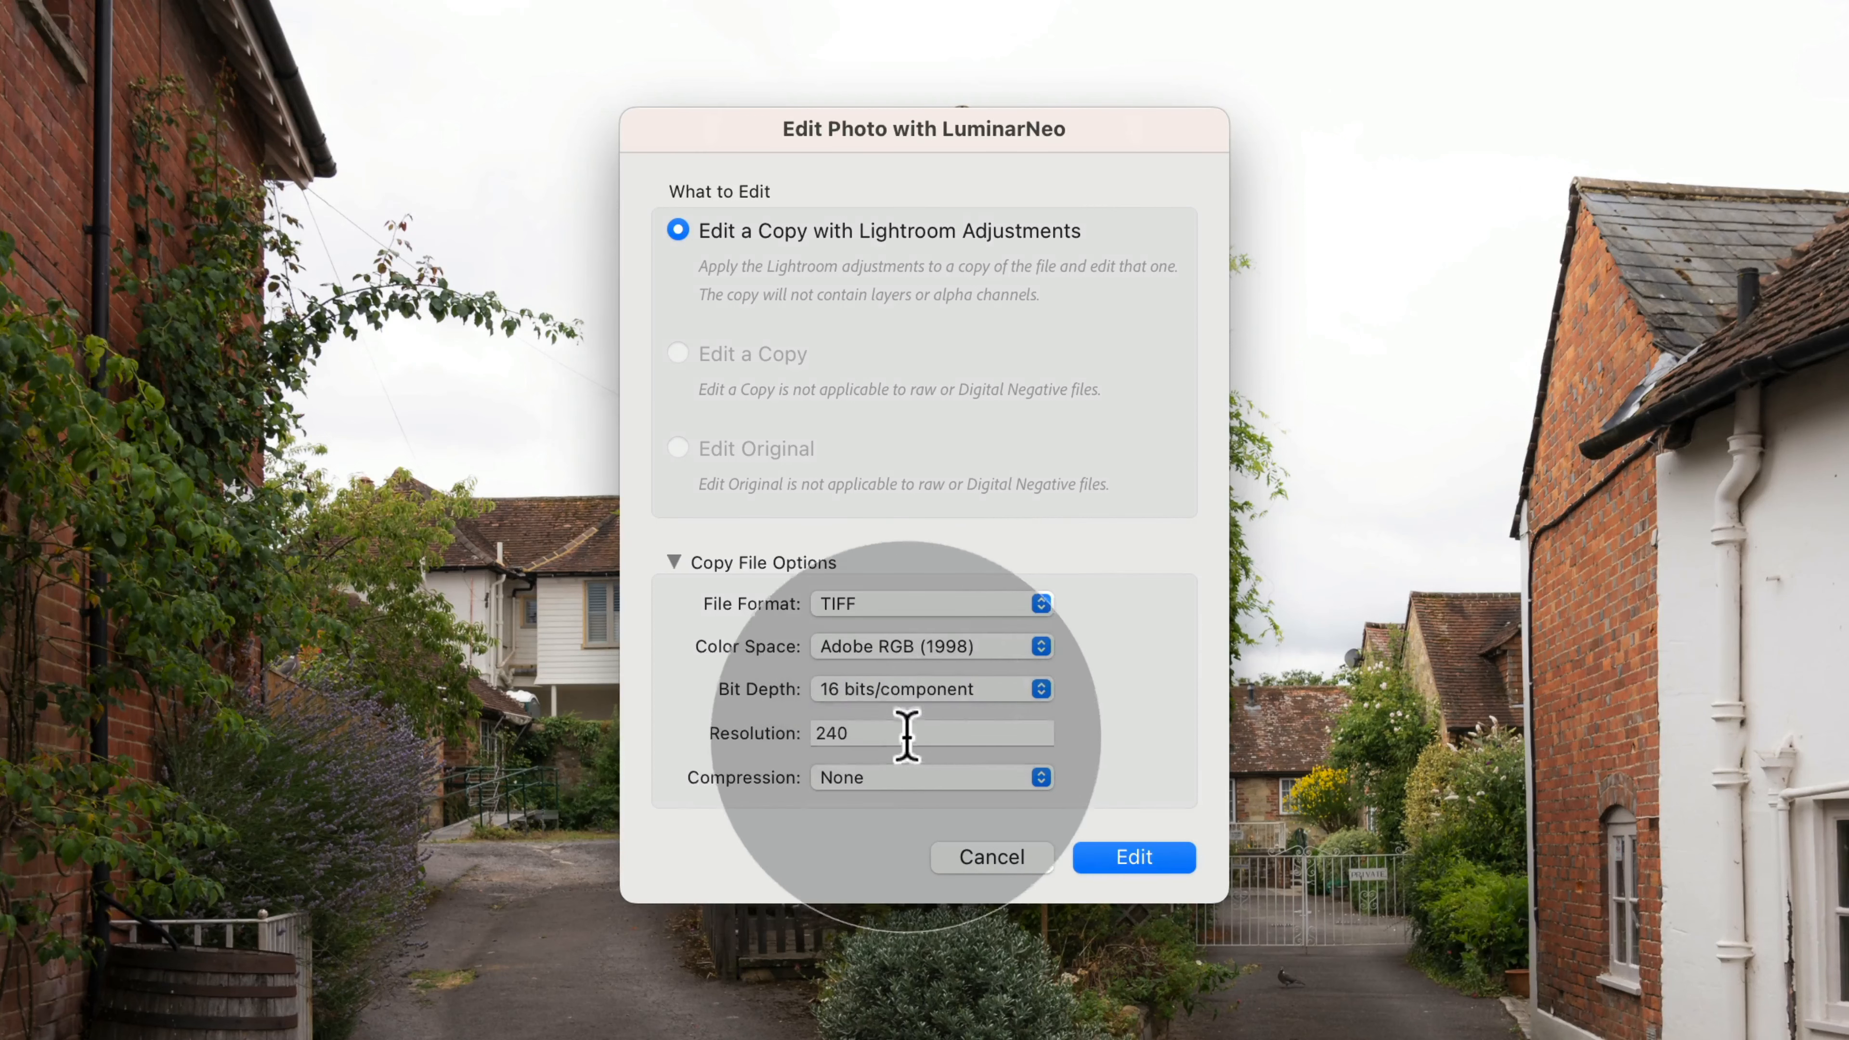
Set the copy's resolution to 300 with compression None and open it in Luminar Neo
left_click_drag(906, 736, 733, 732)
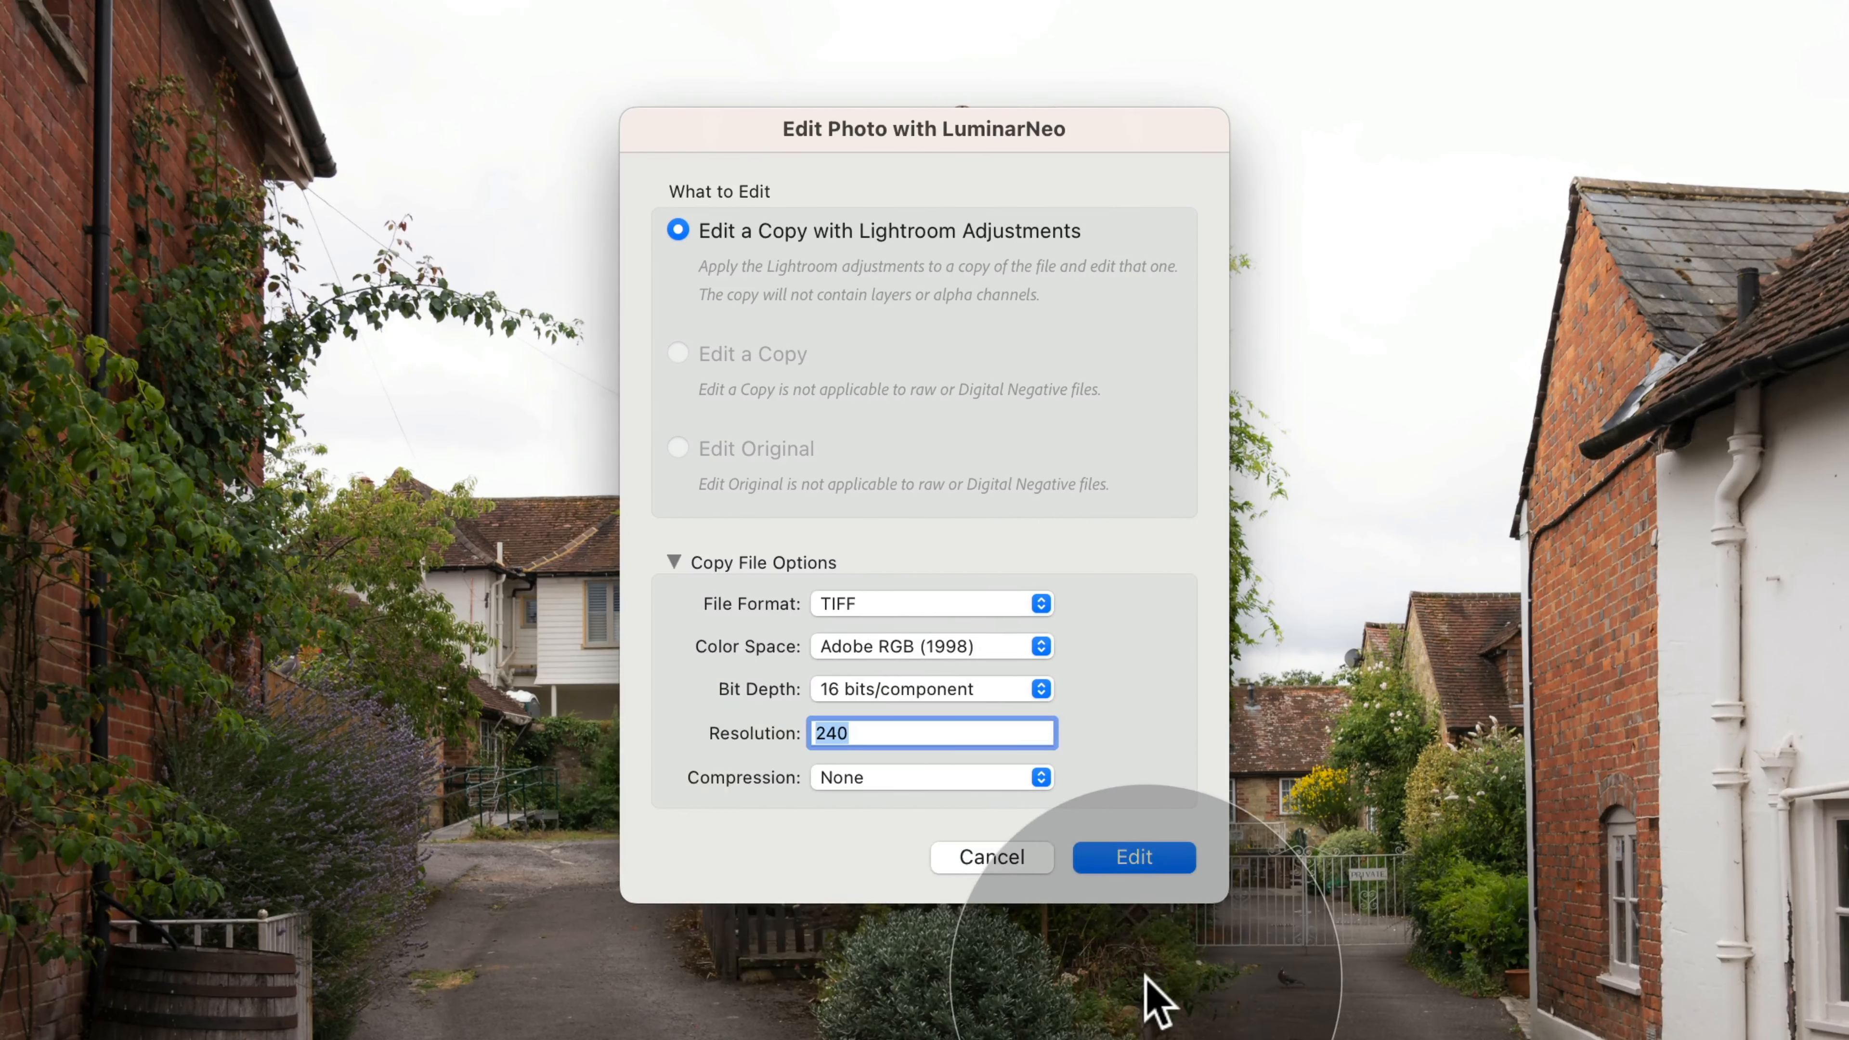
type("300")
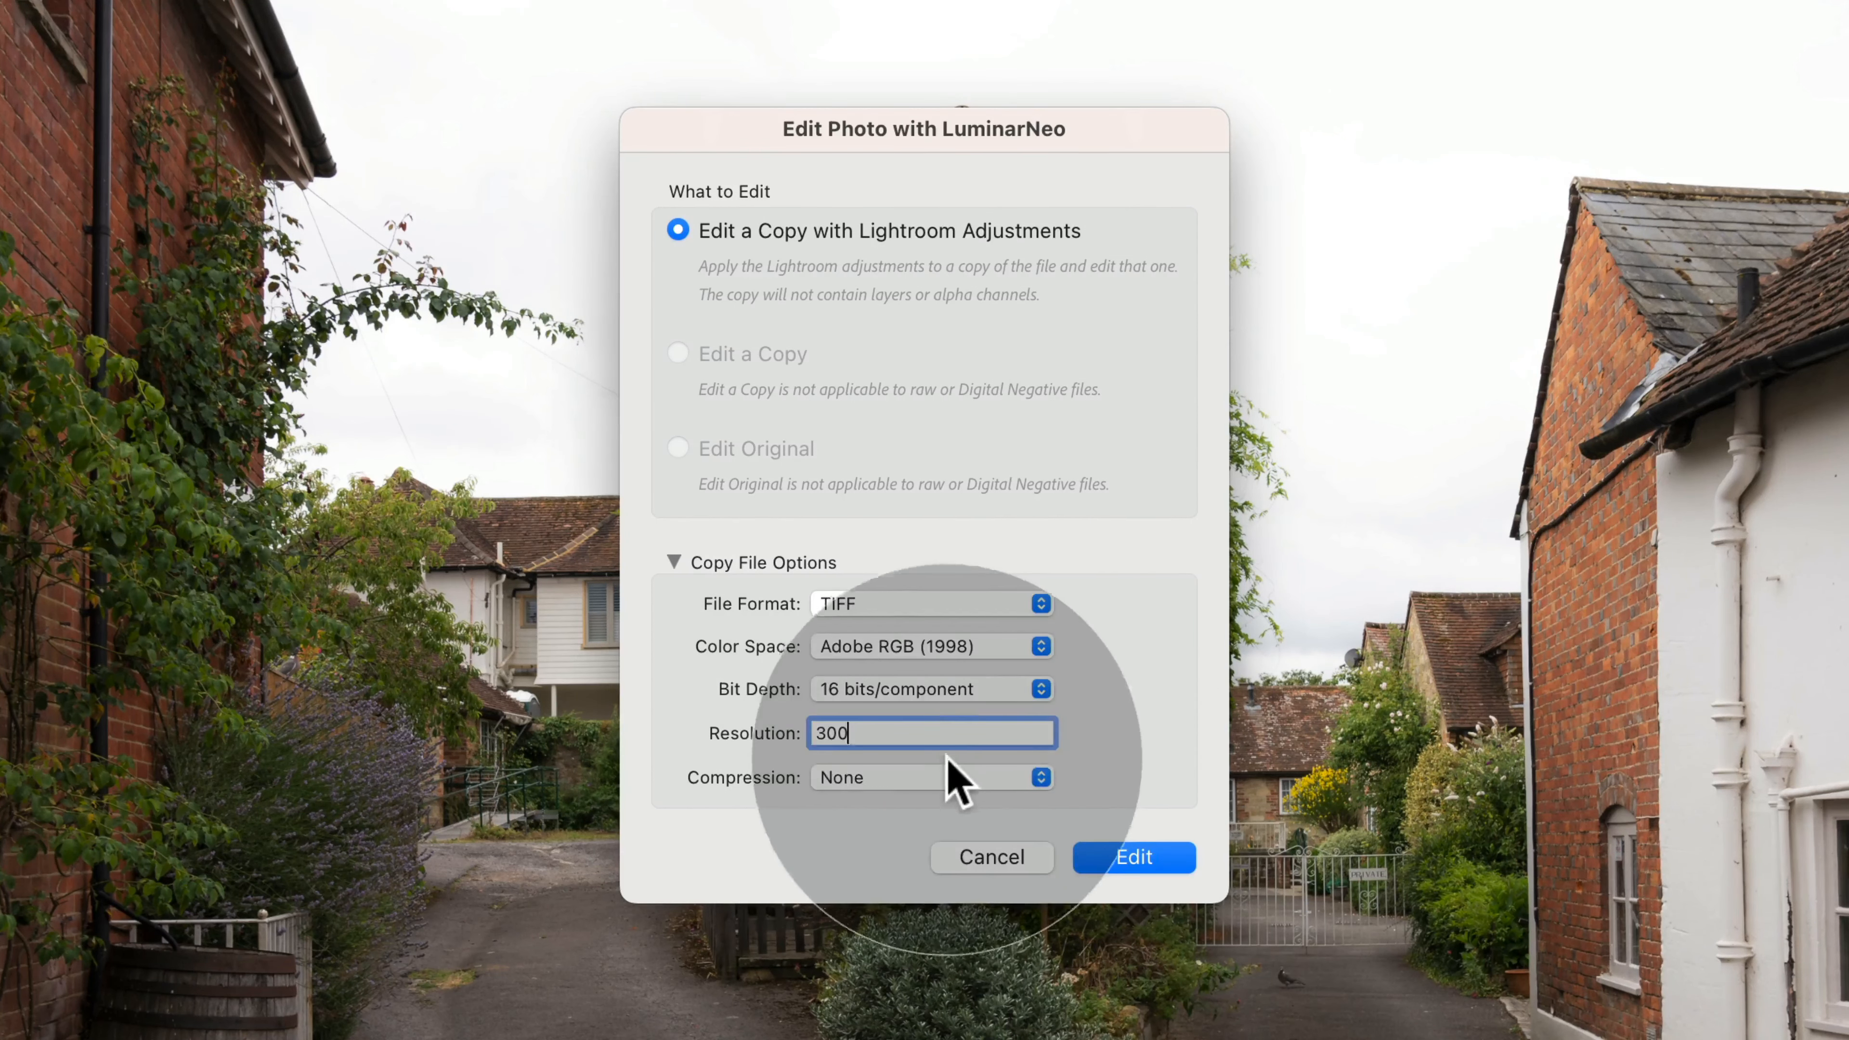
left_click(955, 777)
left_click(976, 789)
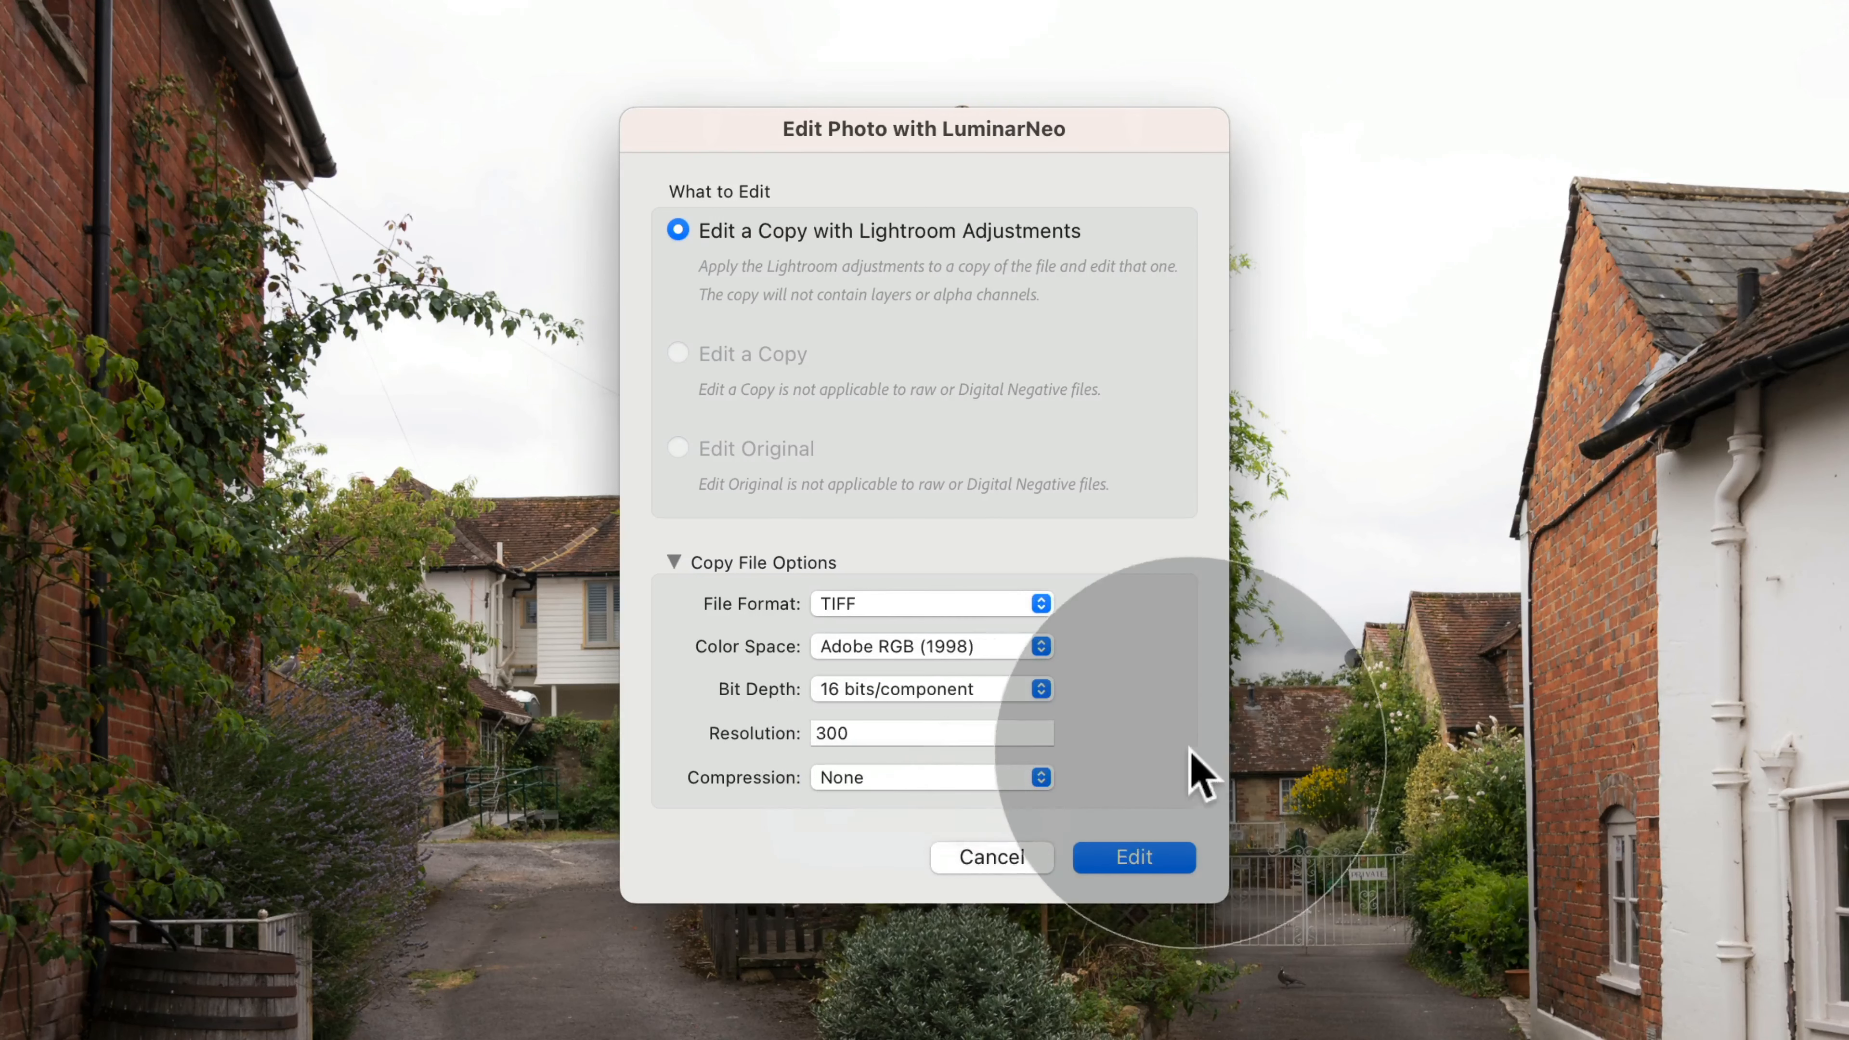
left_click(1118, 860)
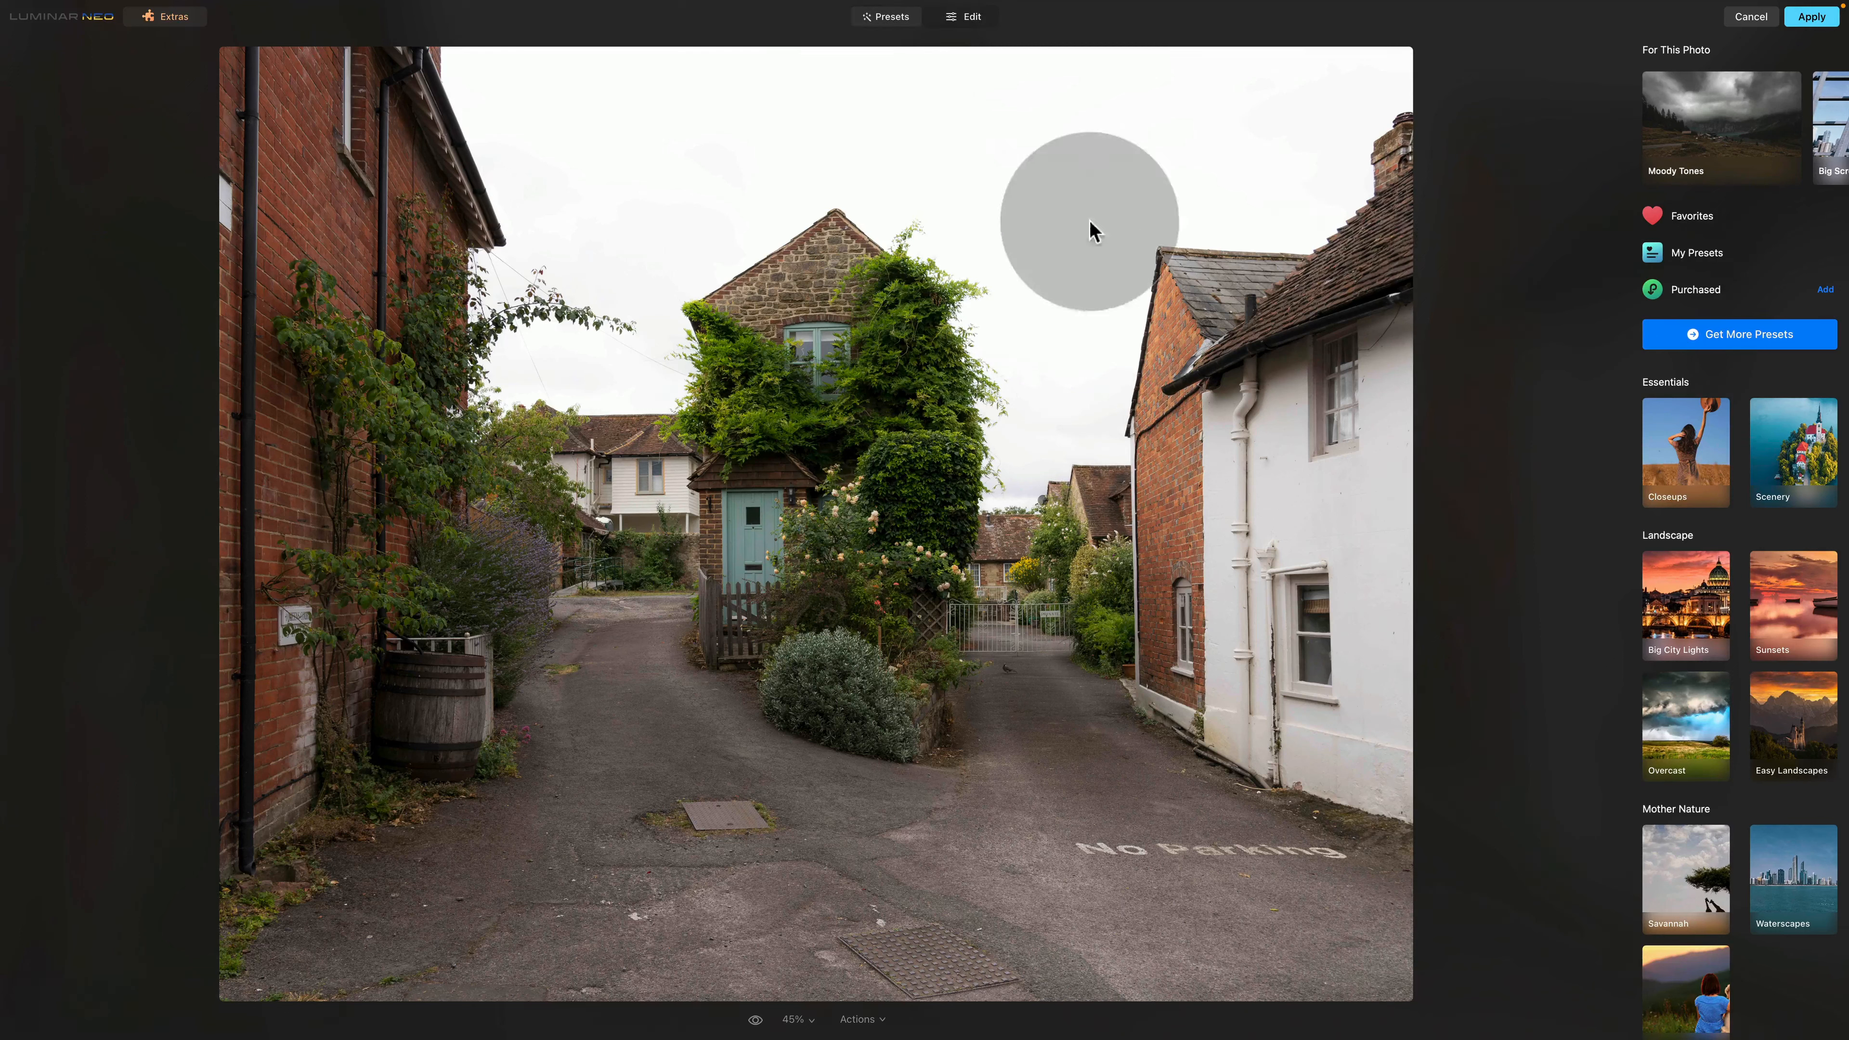
Look over the layer masking options in Luminar Neo's editing tools and apply the street photo back to Lightroom Classic
left_click(969, 18)
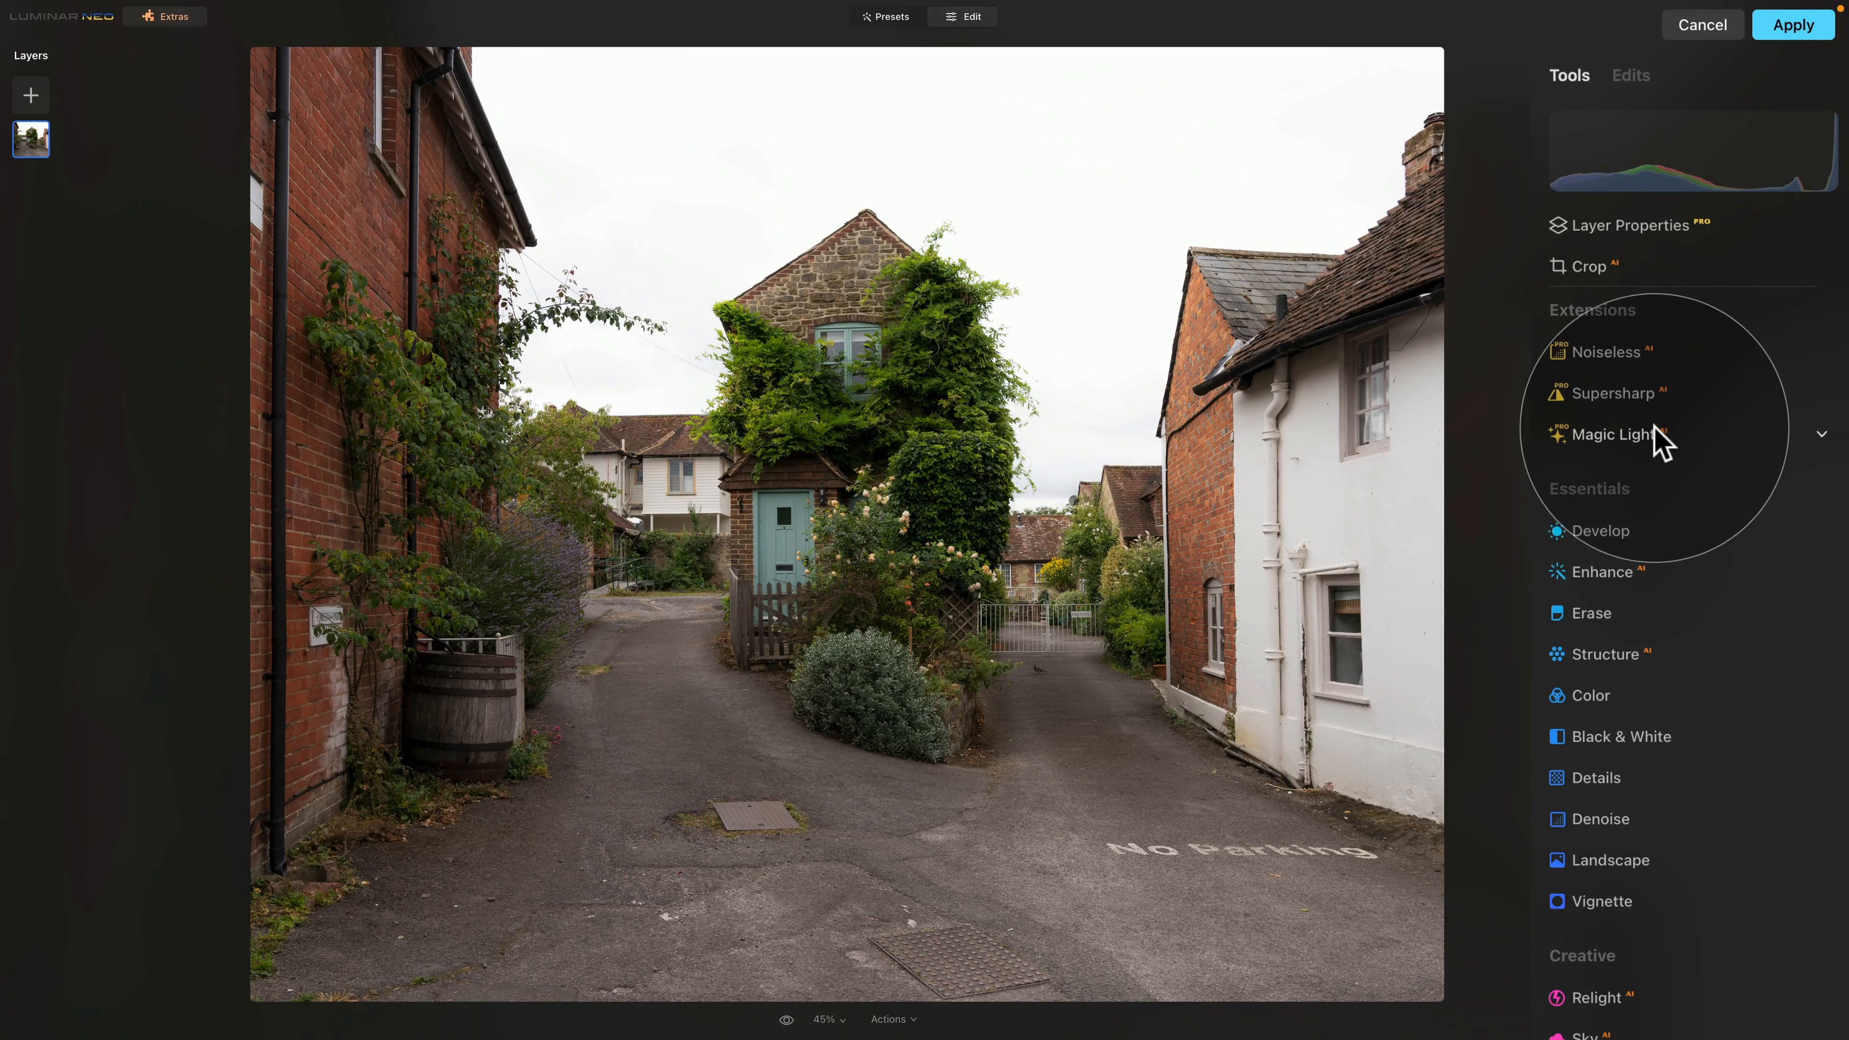
left_click(1654, 234)
left_click(1667, 283)
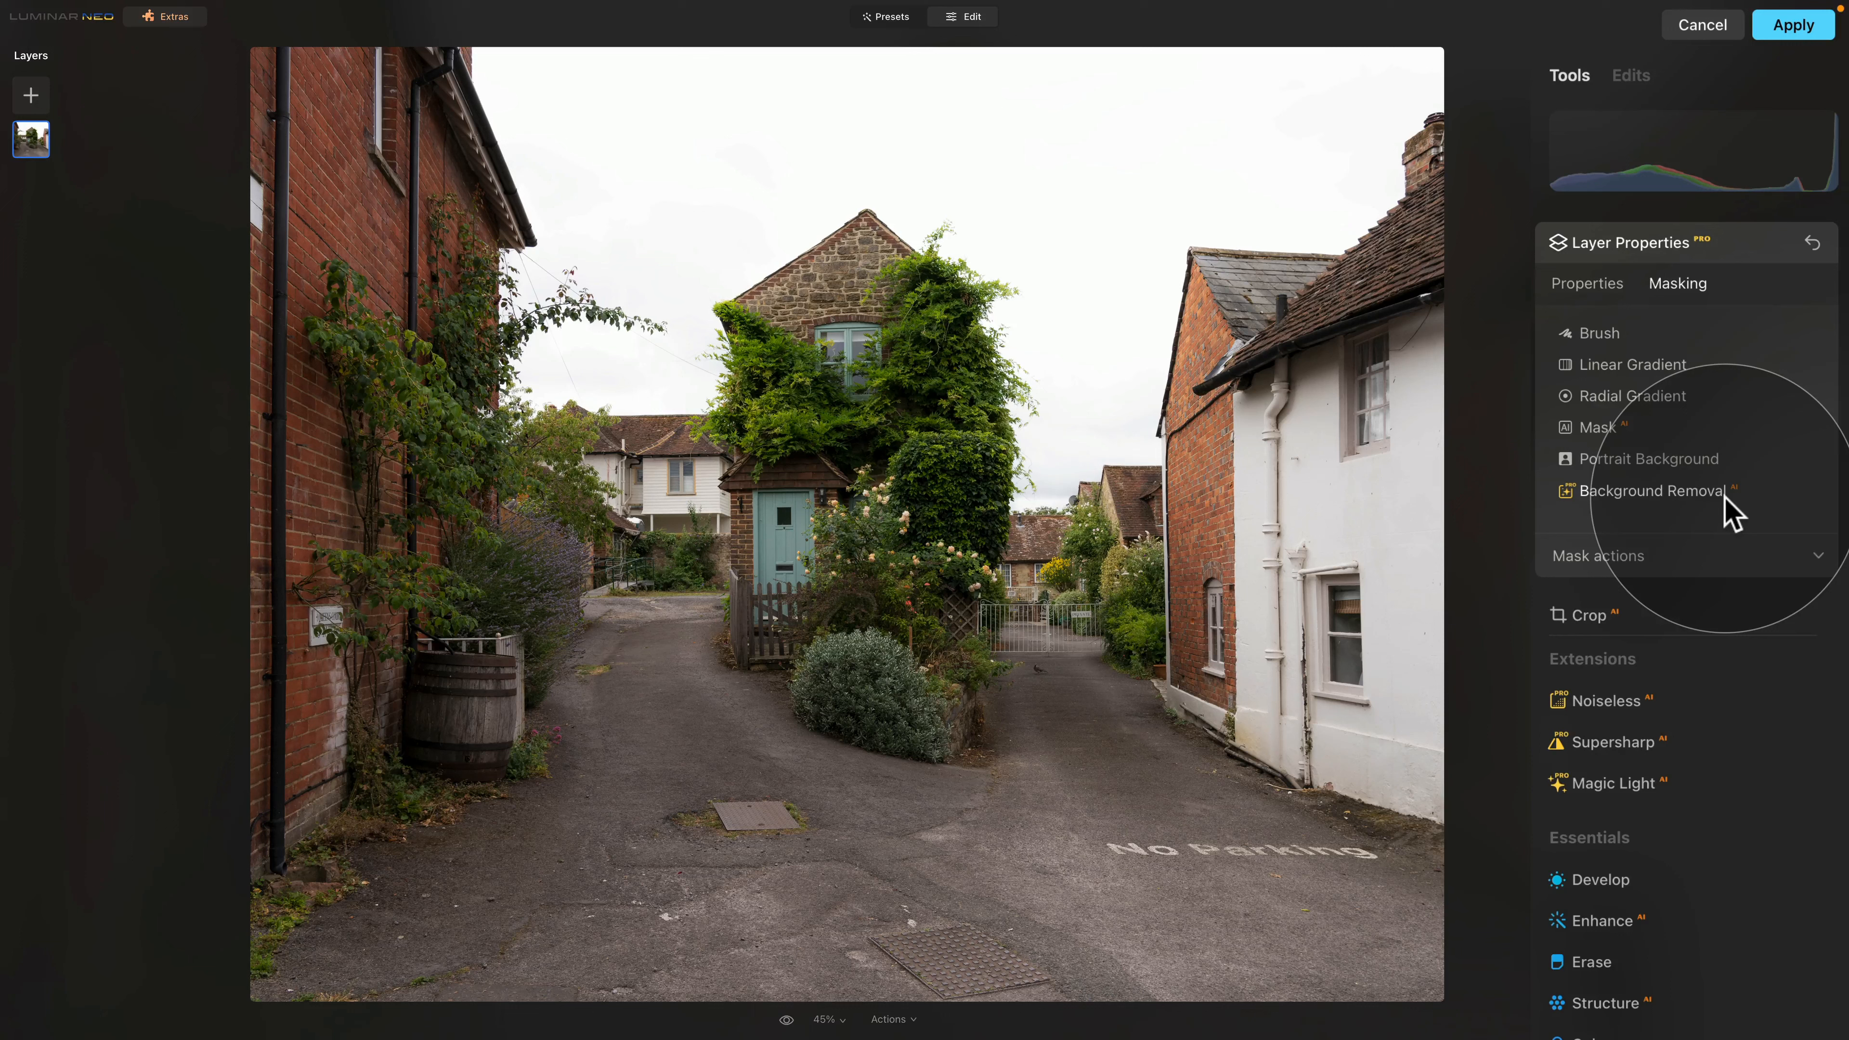
left_click(1718, 243)
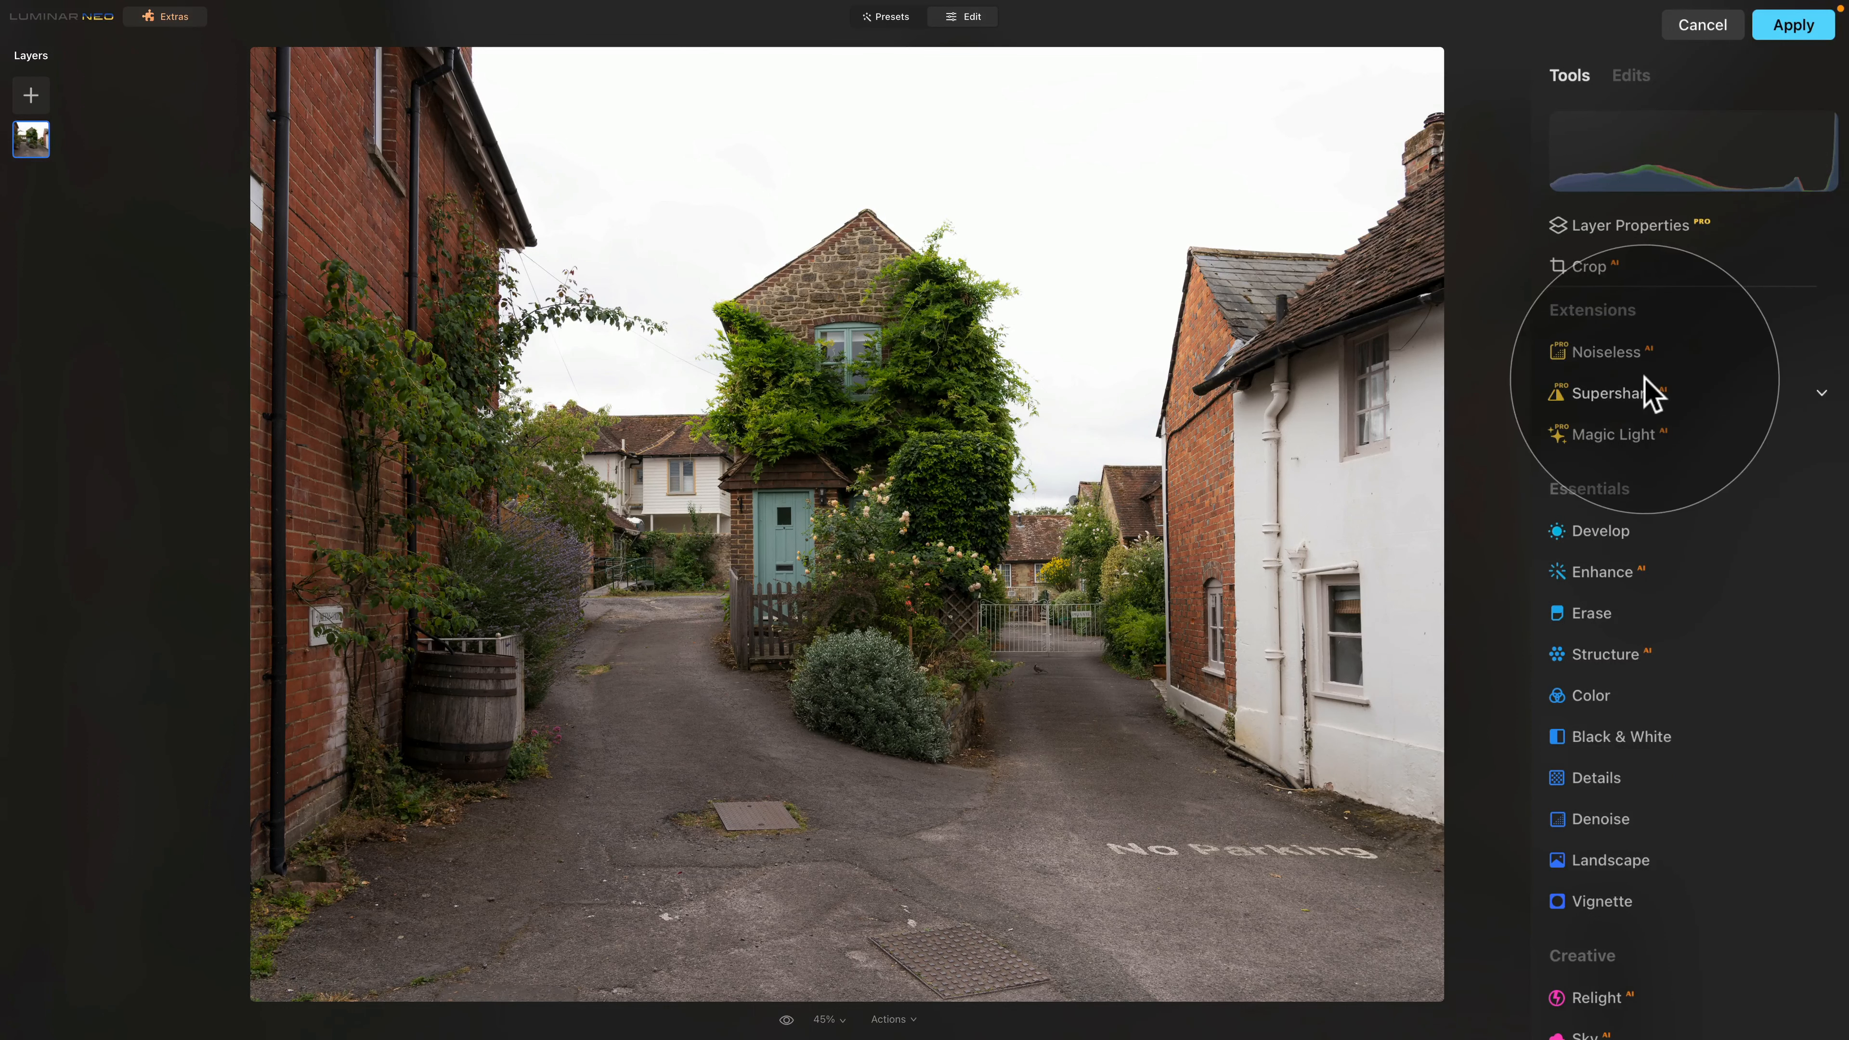
left_click(1777, 27)
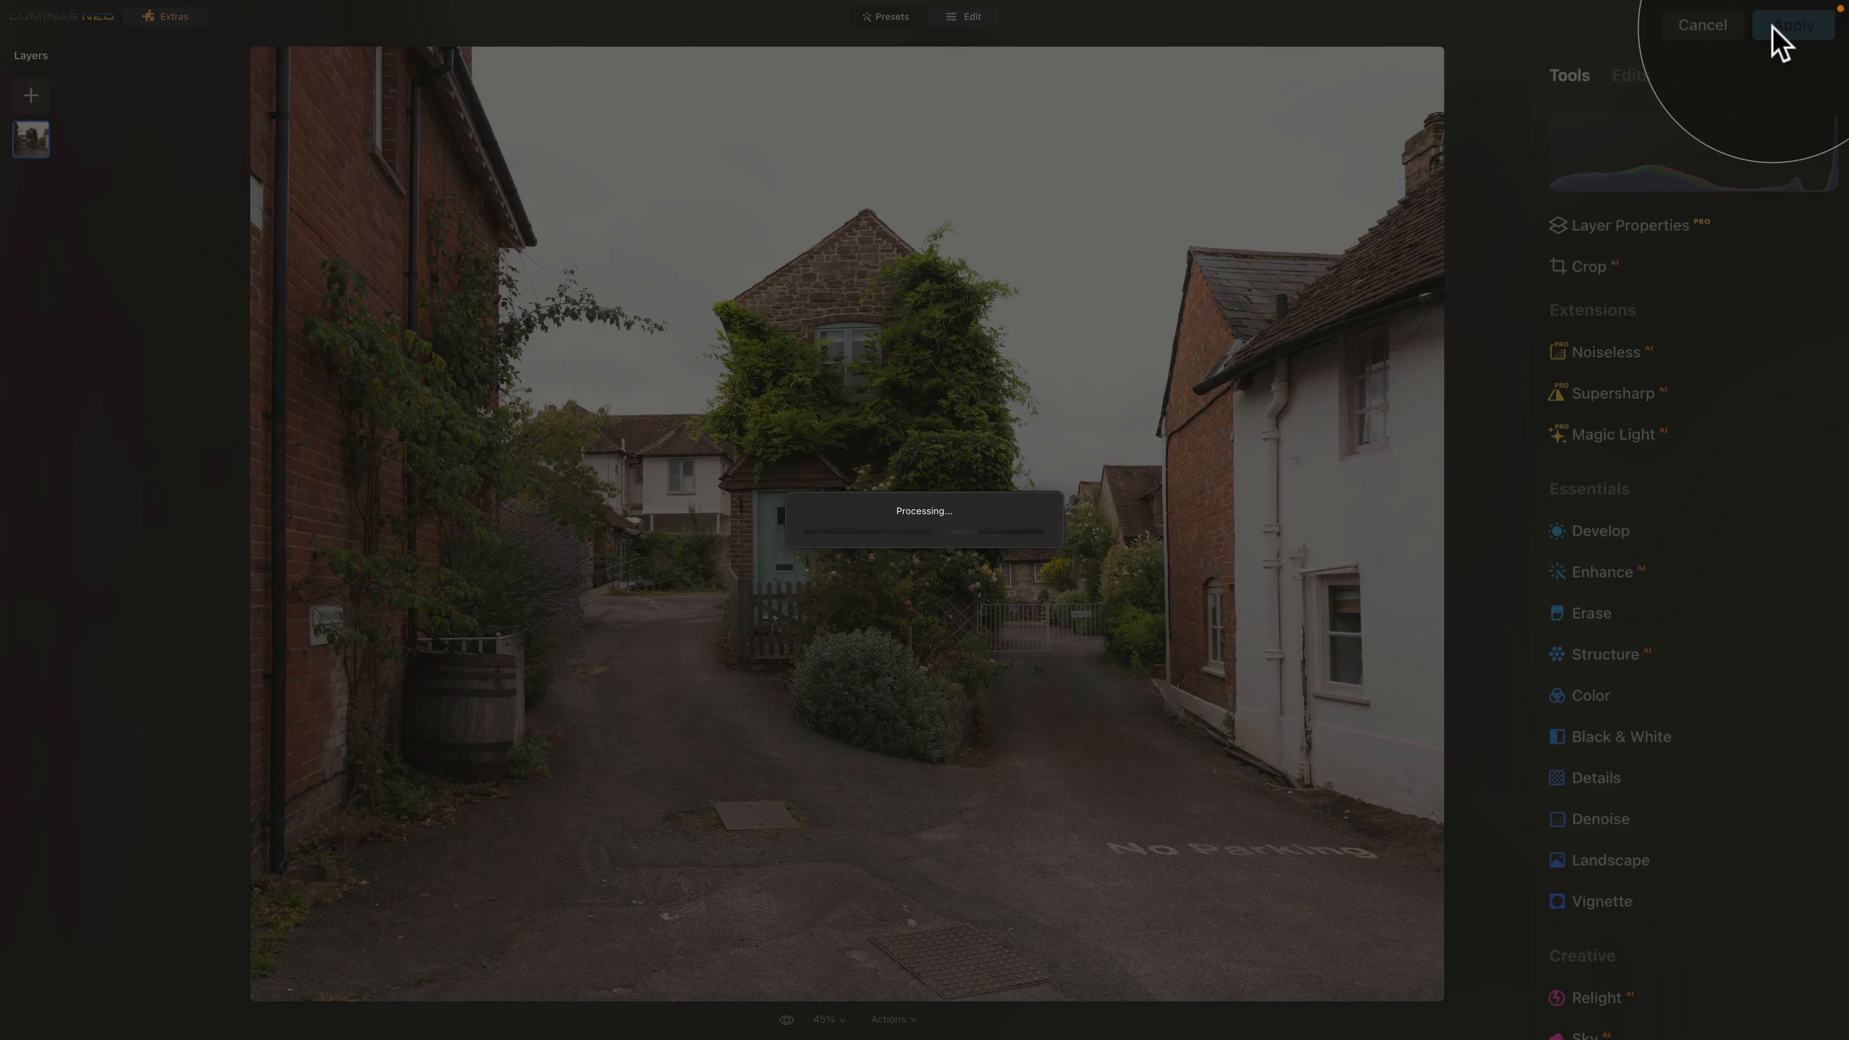